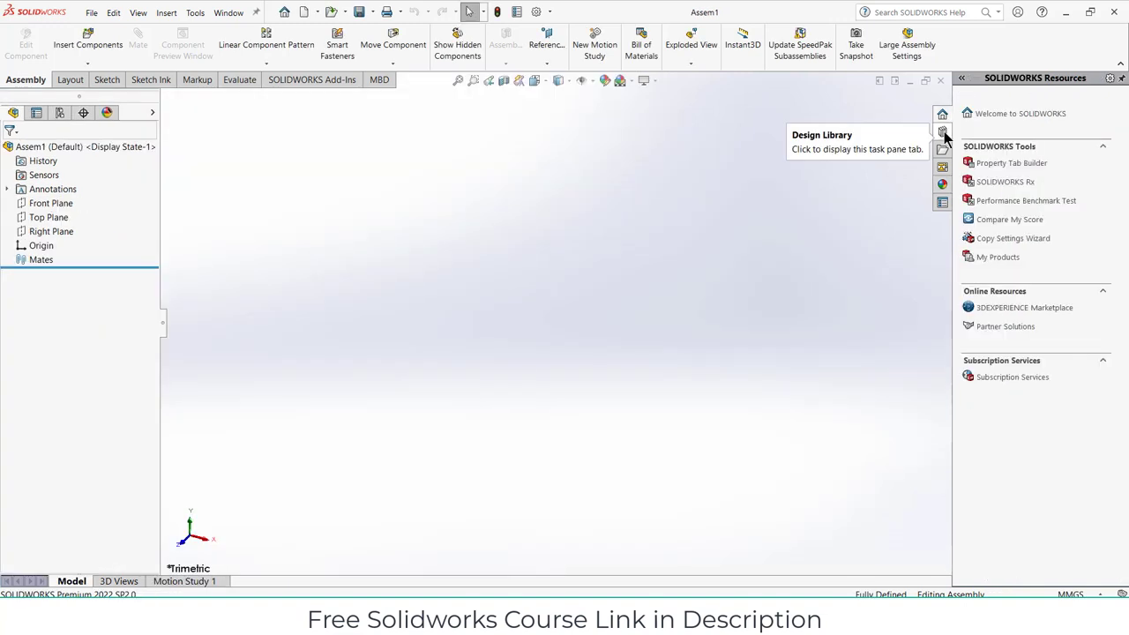
Add in Toolbox from the Design Library and open the ANSI Metric Power Transmission Gears folder
click(943, 132)
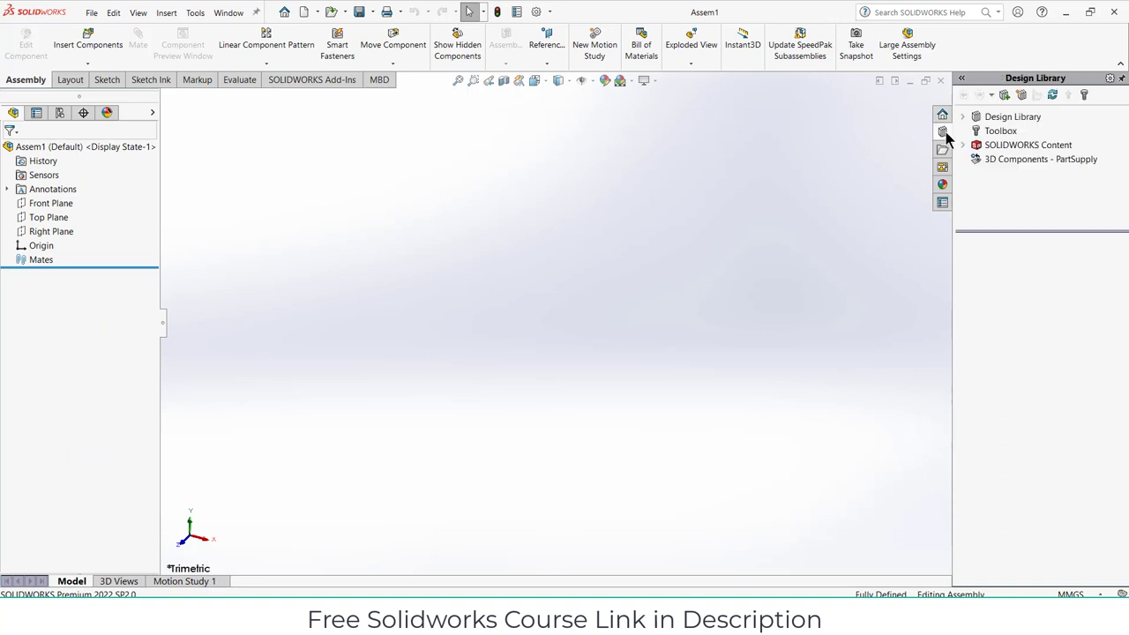
click(1004, 132)
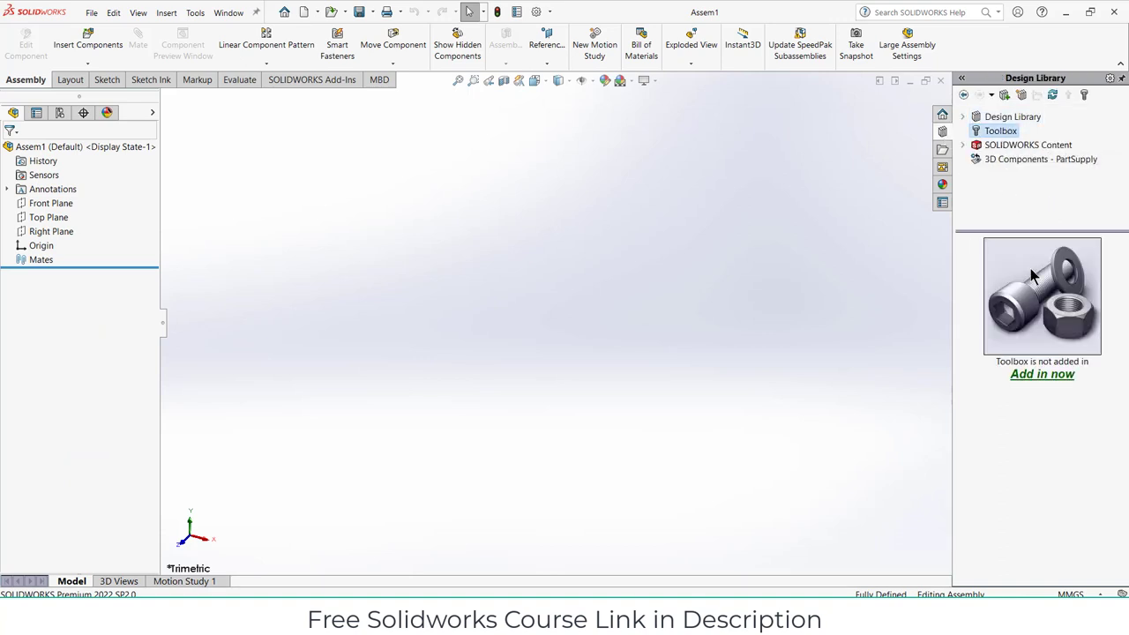
click(1041, 374)
double_click(1003, 393)
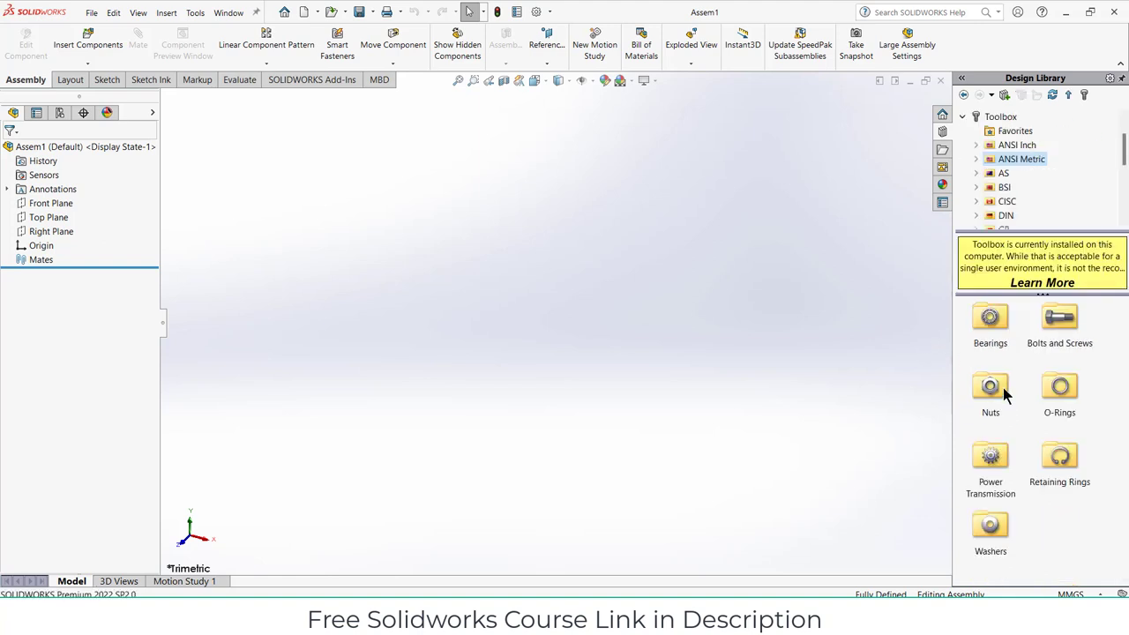
double_click(994, 450)
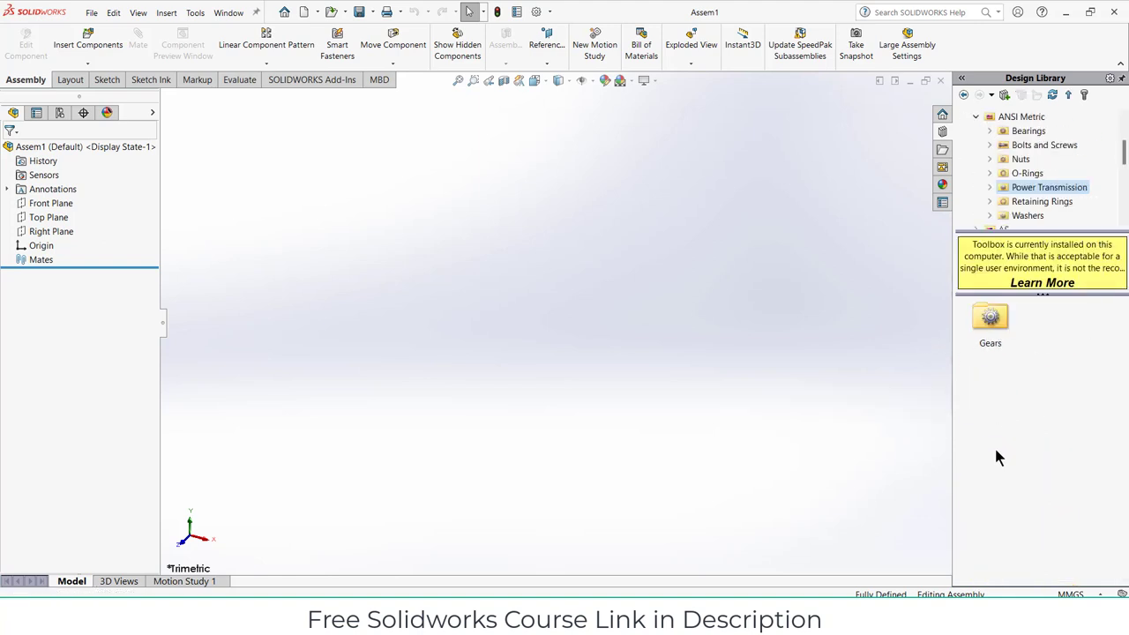
double_click(996, 335)
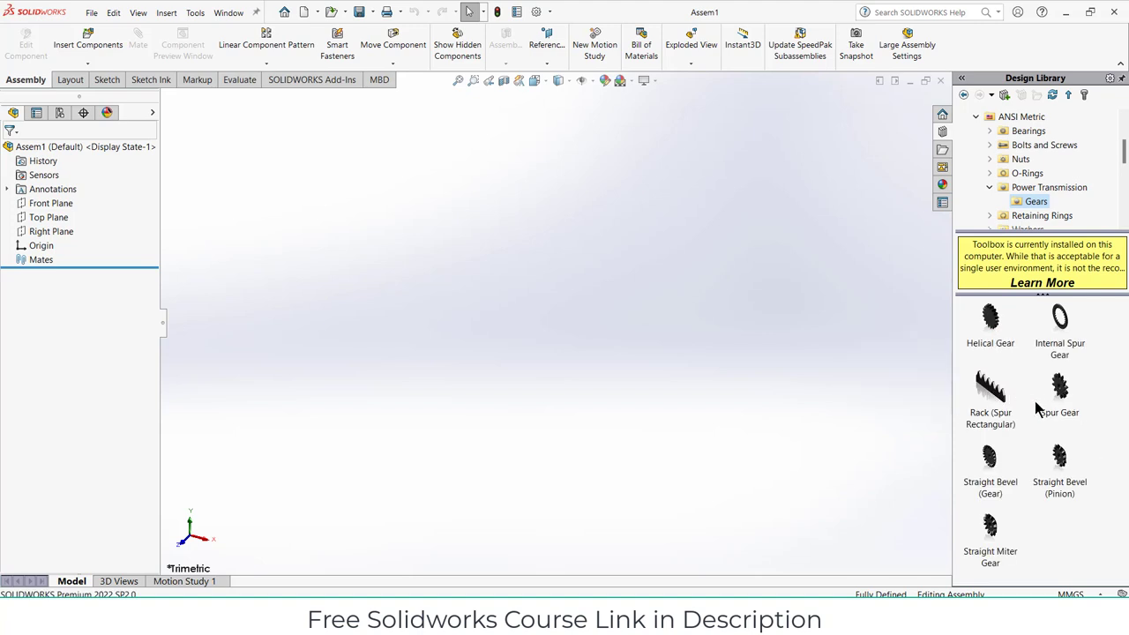
Insert a Spur Gear into the assembly with module 3 and 20 teeth
drag(1056, 399, 665, 290)
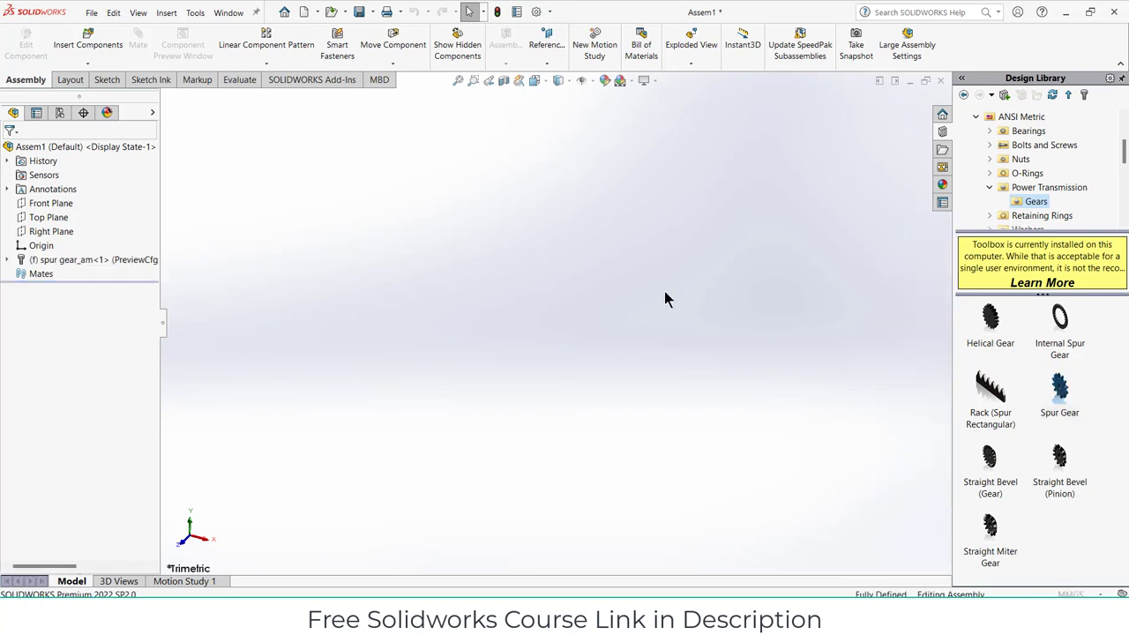
middle_drag(756, 321, 668, 271)
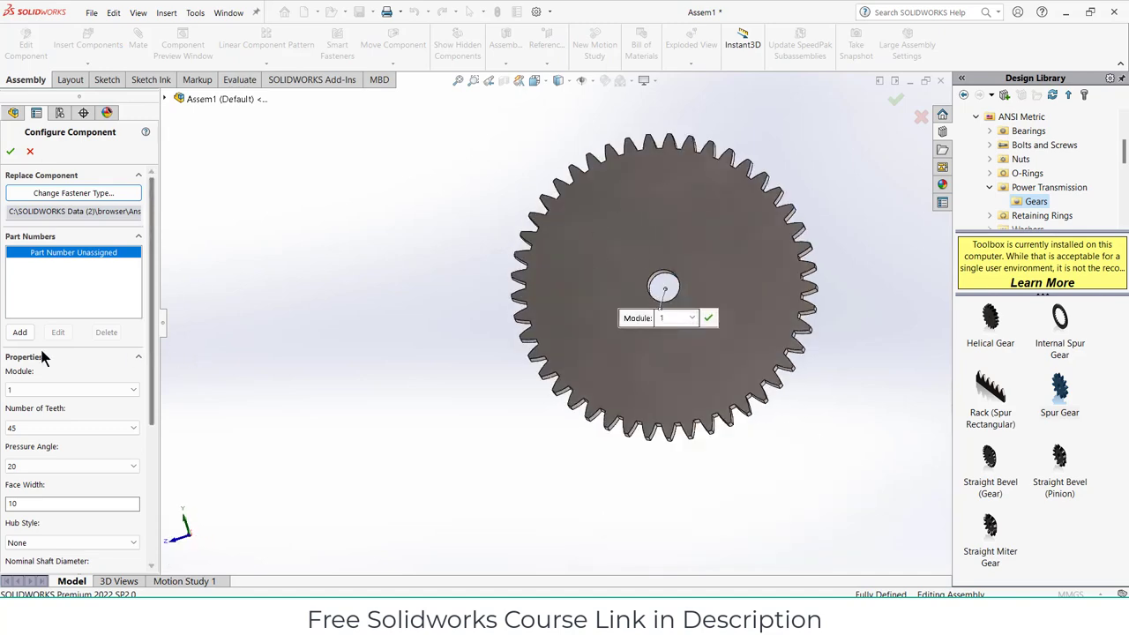
click(35, 389)
click(58, 187)
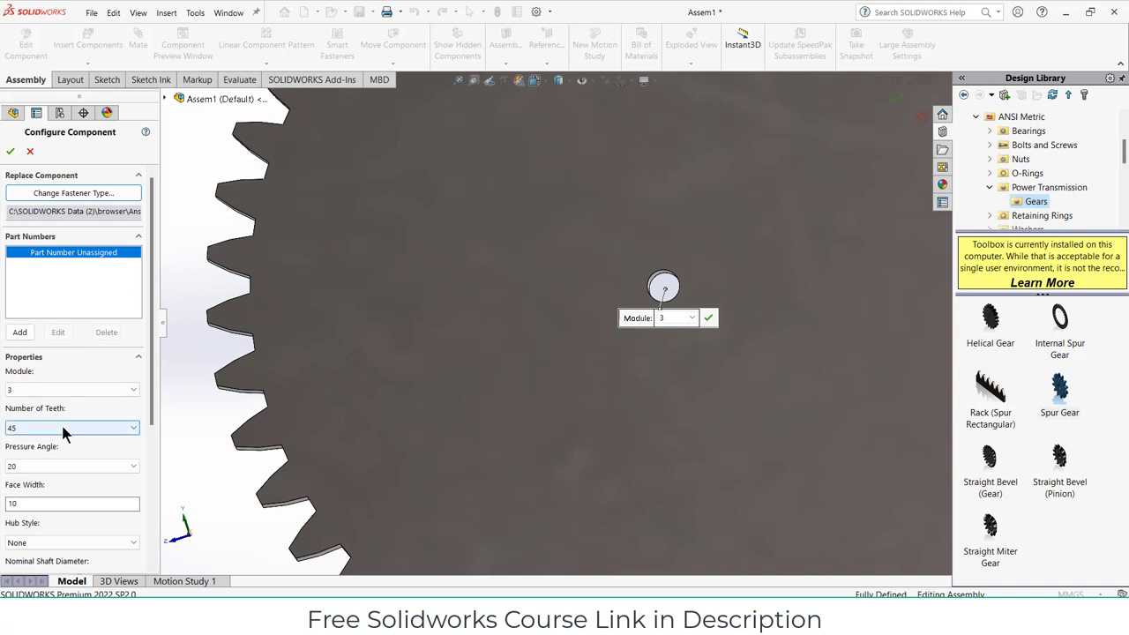
click(63, 426)
scroll(67, 192, up, 8)
scroll(67, 201, up, 1)
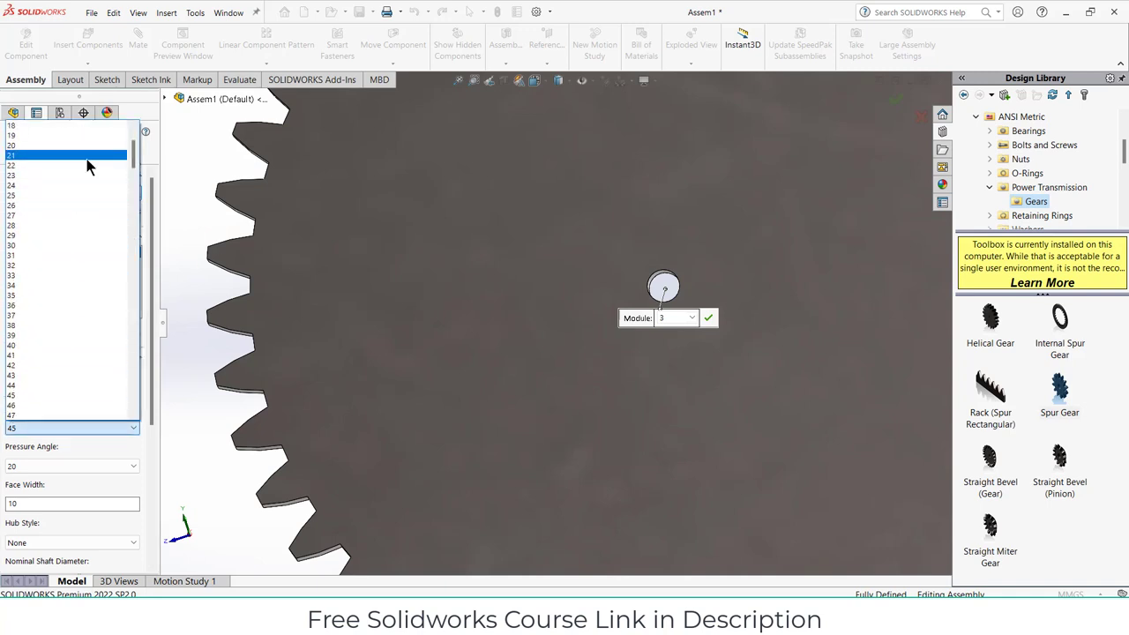
click(86, 150)
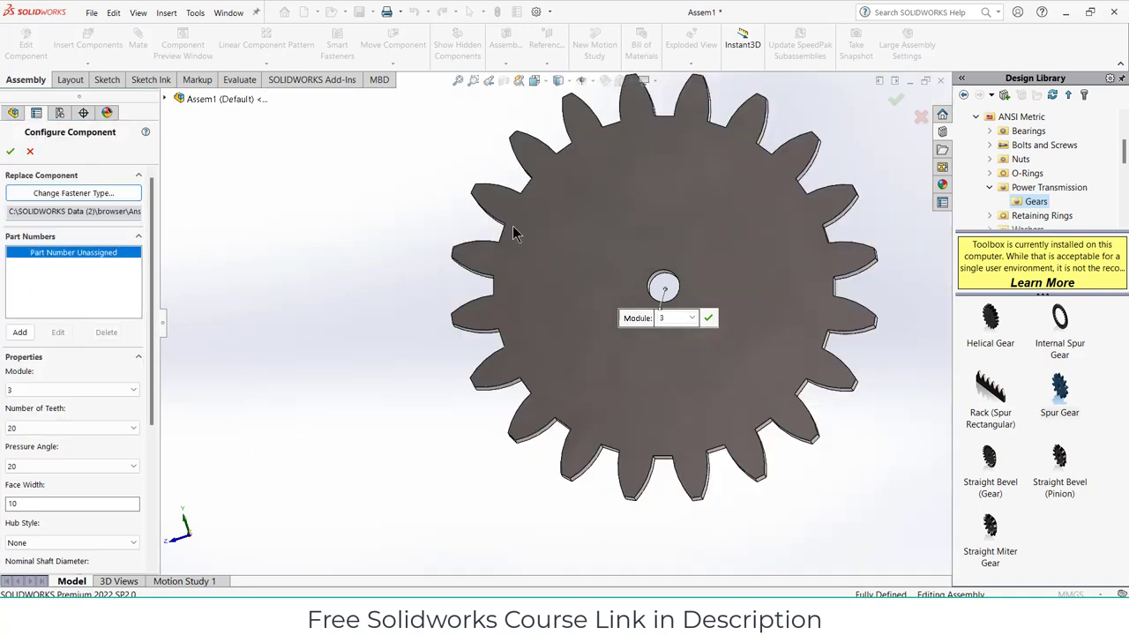
Set the spur gear's face width to 25 mm
scroll(594, 245, up, 3)
middle_drag(601, 257, 695, 323)
scroll(151, 355, down, 3)
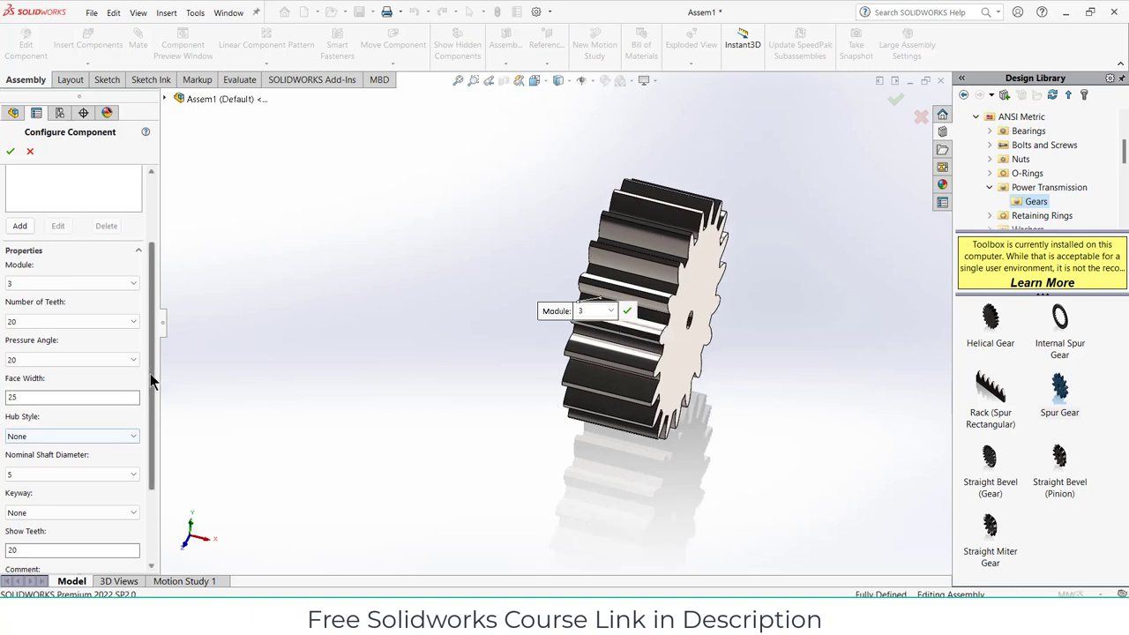
Set the spur gear's nominal shaft diameter to 20 mm, accept the configuration and end insertion without adding copies
drag(152, 383, 151, 448)
middle_drag(546, 338, 507, 300)
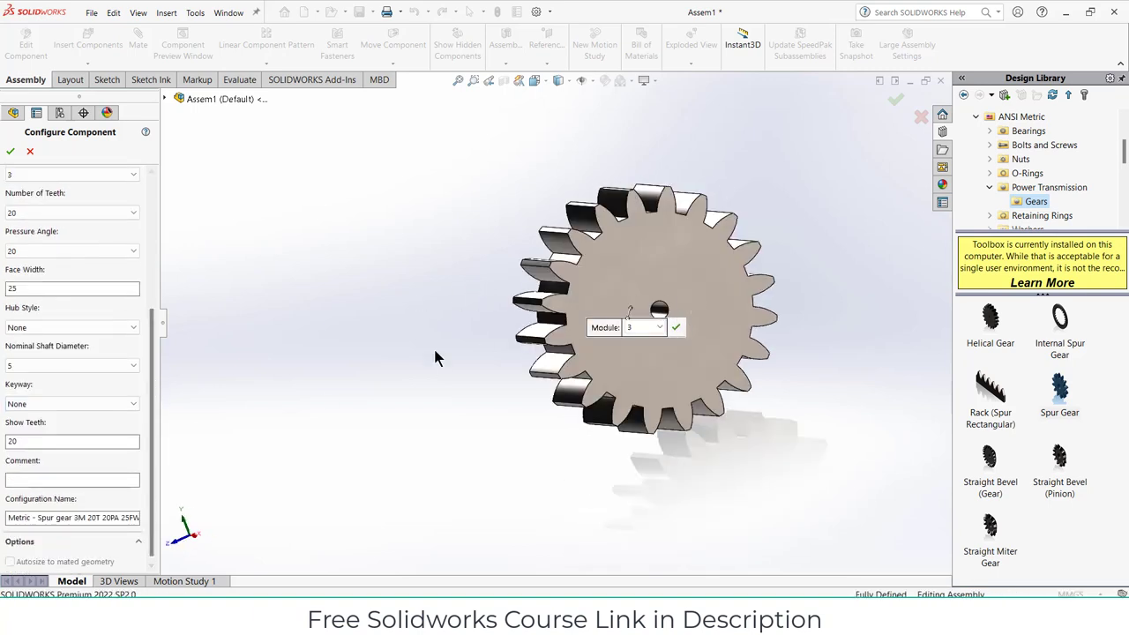
click(132, 365)
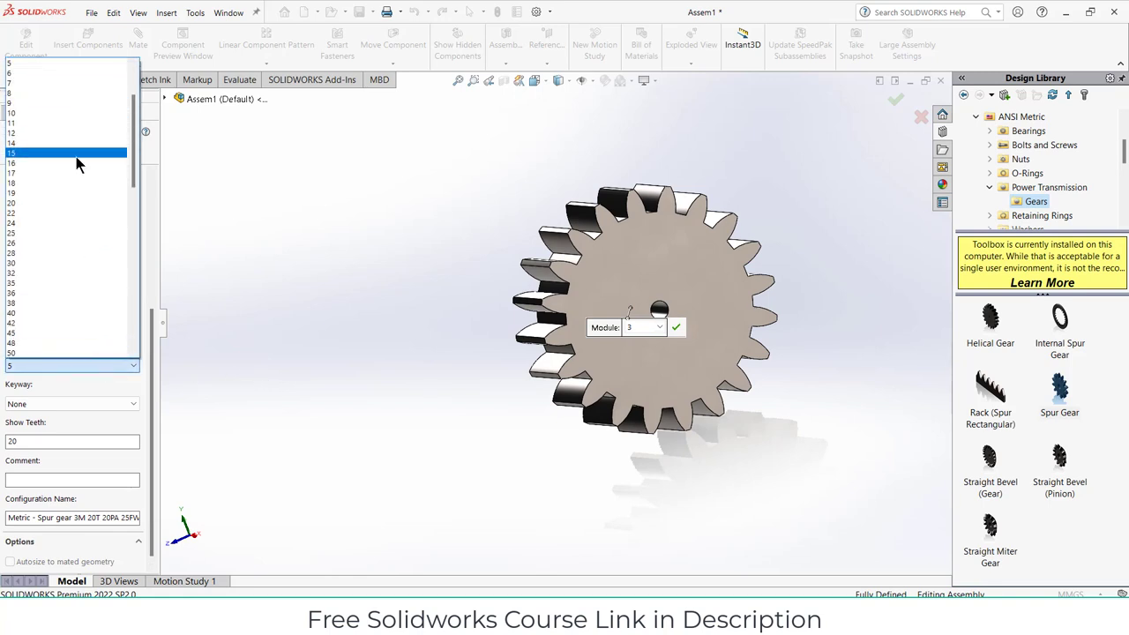
click(86, 154)
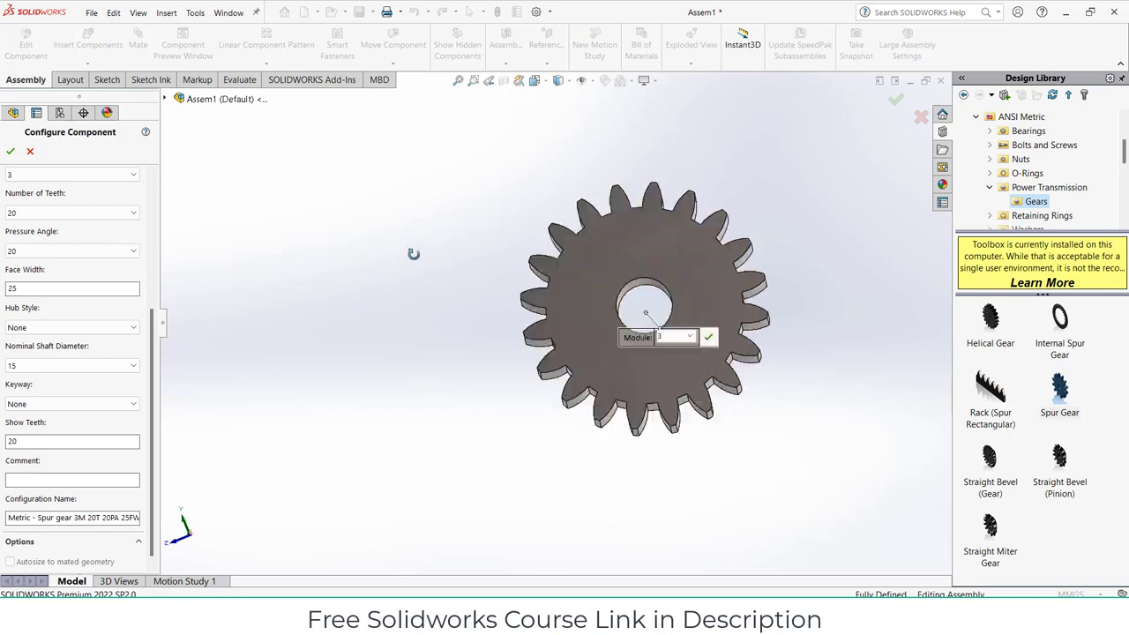
click(119, 365)
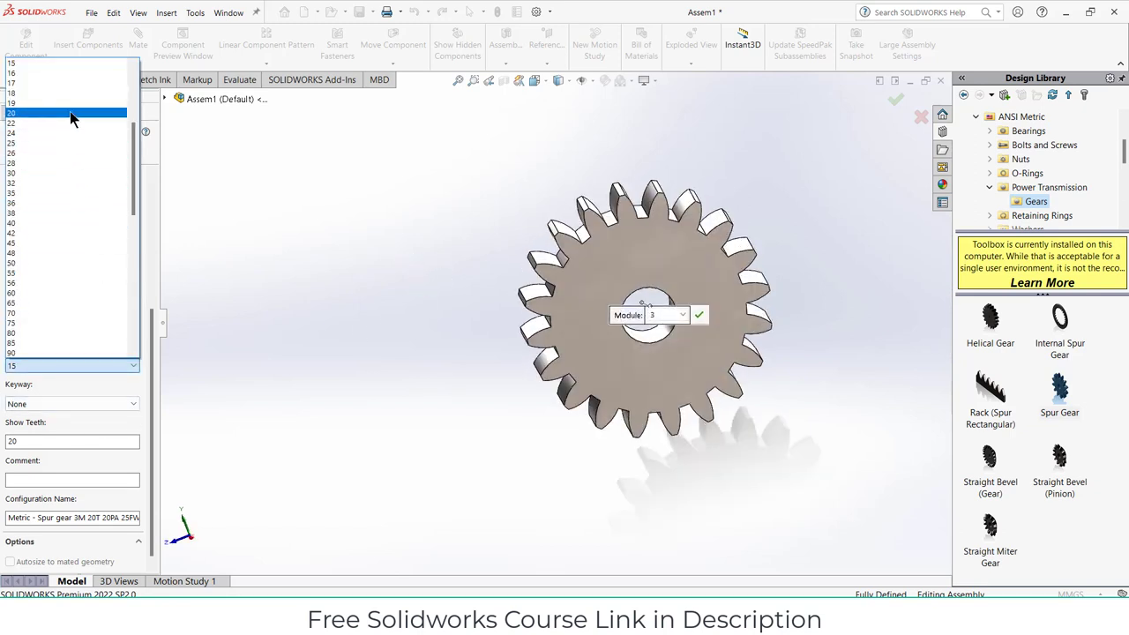
click(70, 113)
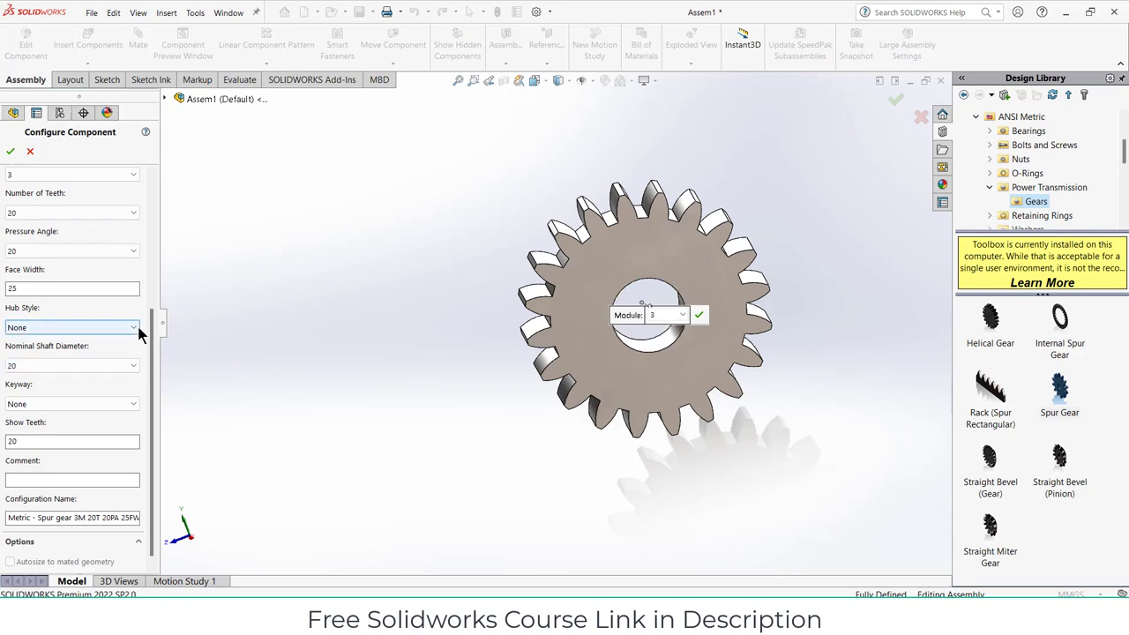
drag(151, 335, 78, 283)
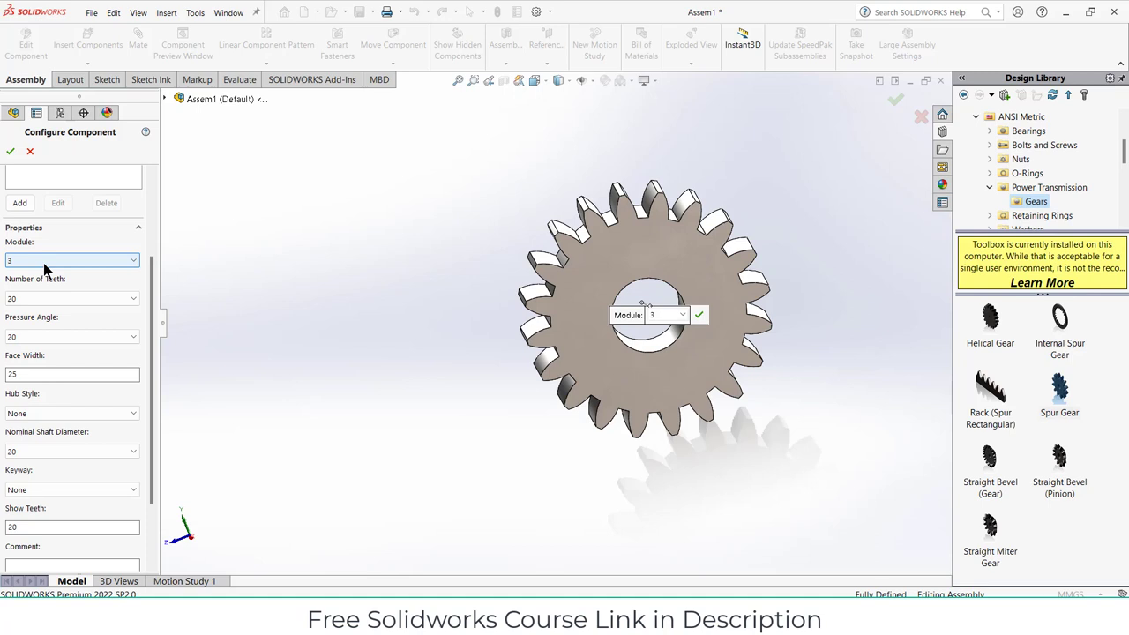
click(12, 156)
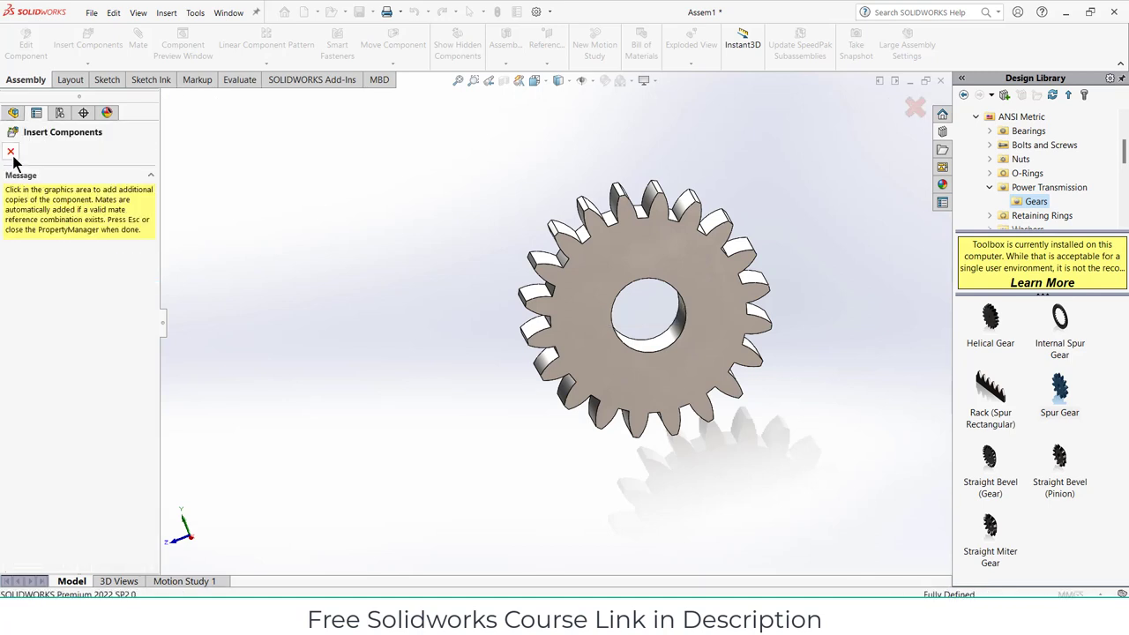
click(11, 154)
Insert a Rack (Spur Rectangular) beside the spur gear and set its module to 3
drag(995, 394, 423, 294)
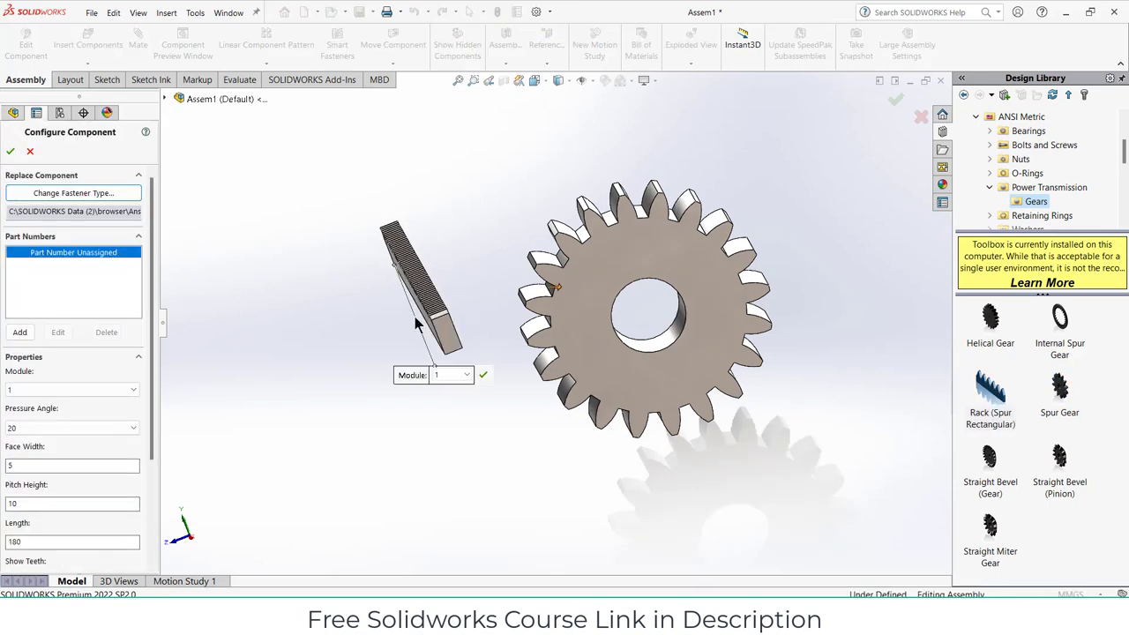
click(92, 389)
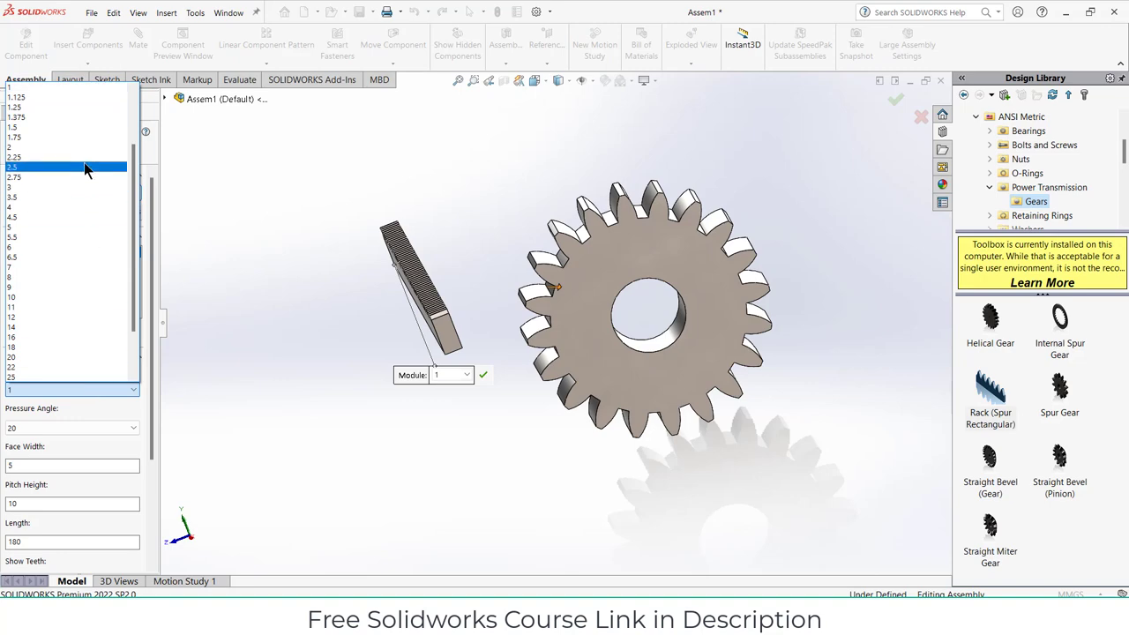
click(87, 194)
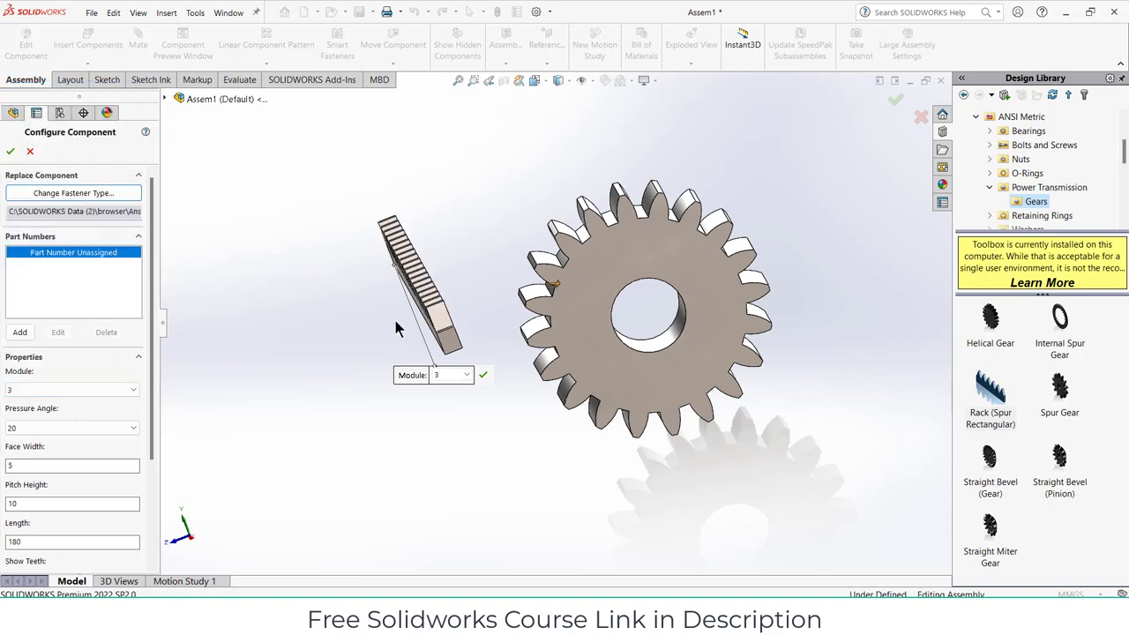
Lengthen the rack to 600 mm
middle_drag(480, 273, 442, 343)
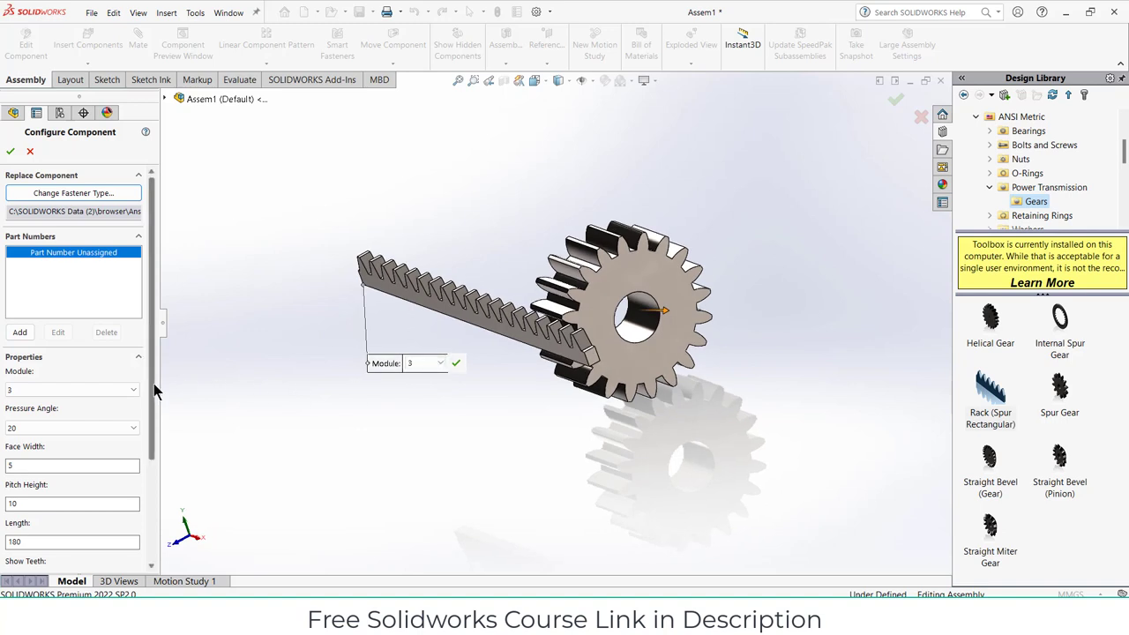
drag(153, 385, 150, 435)
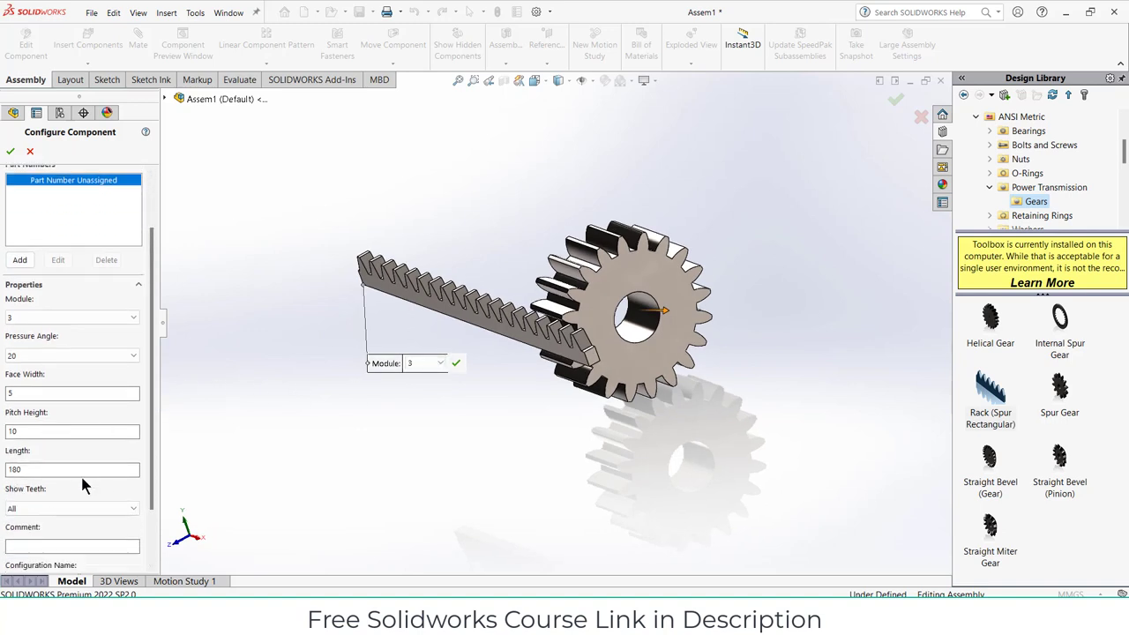
middle_drag(572, 323, 715, 316)
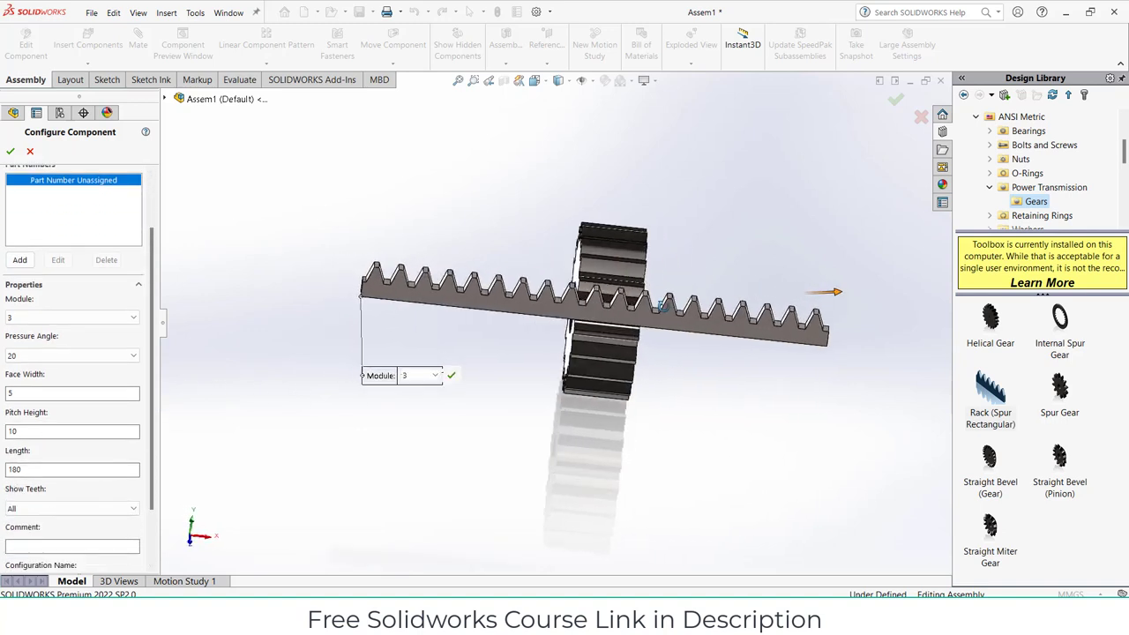
scroll(716, 316, up, 1)
drag(870, 311, 1068, 340)
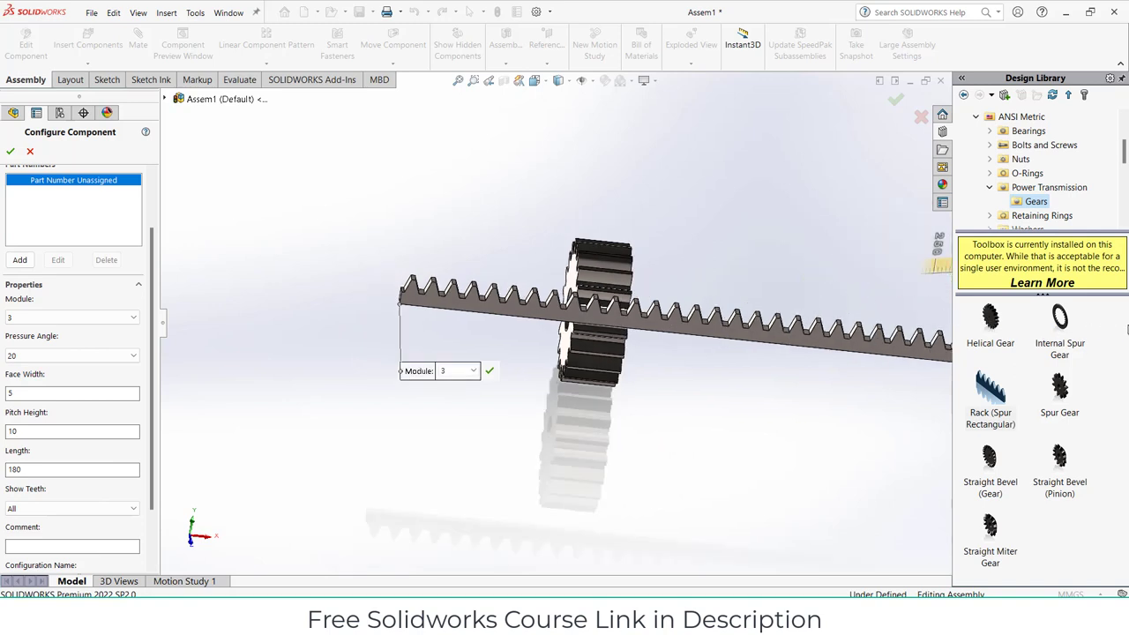
scroll(730, 333, up, 4)
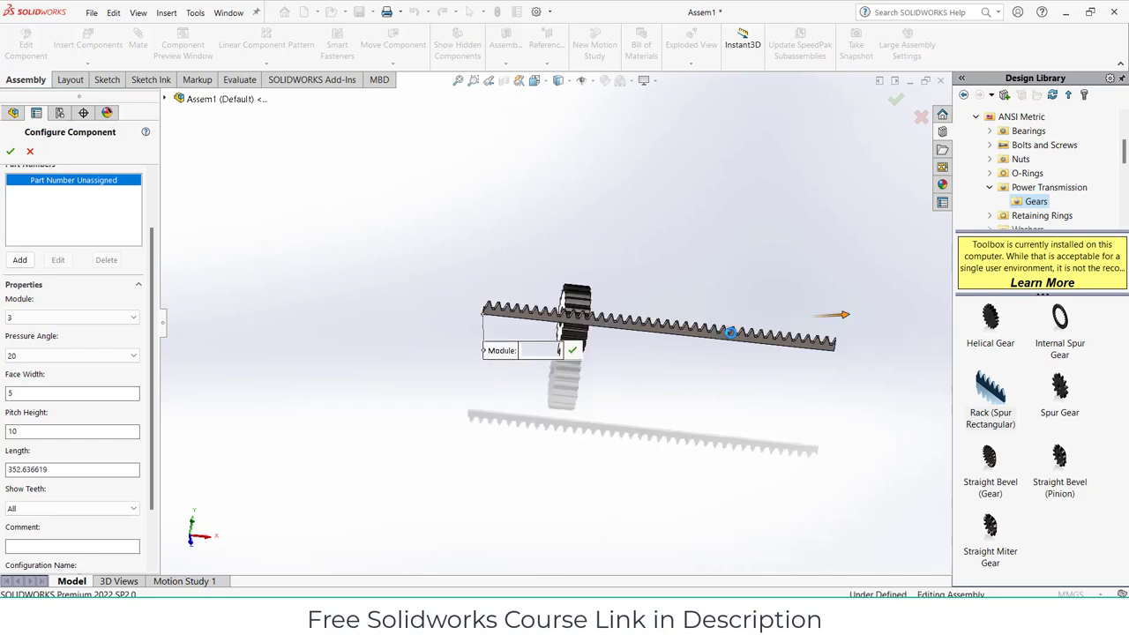
drag(846, 316, 957, 335)
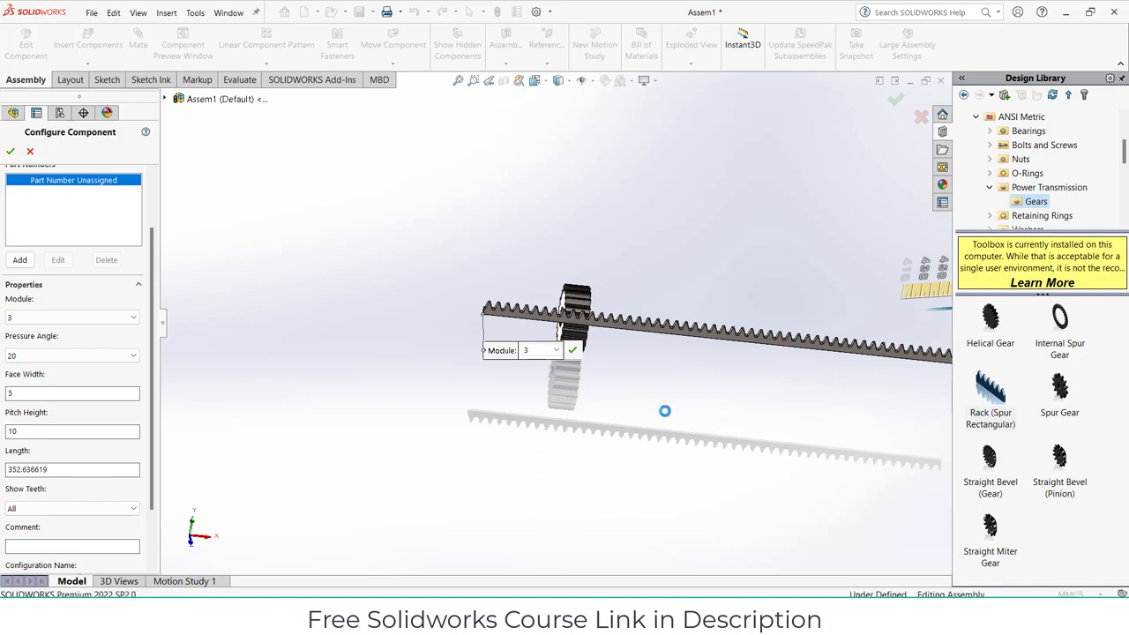
middle_drag(667, 412, 533, 457)
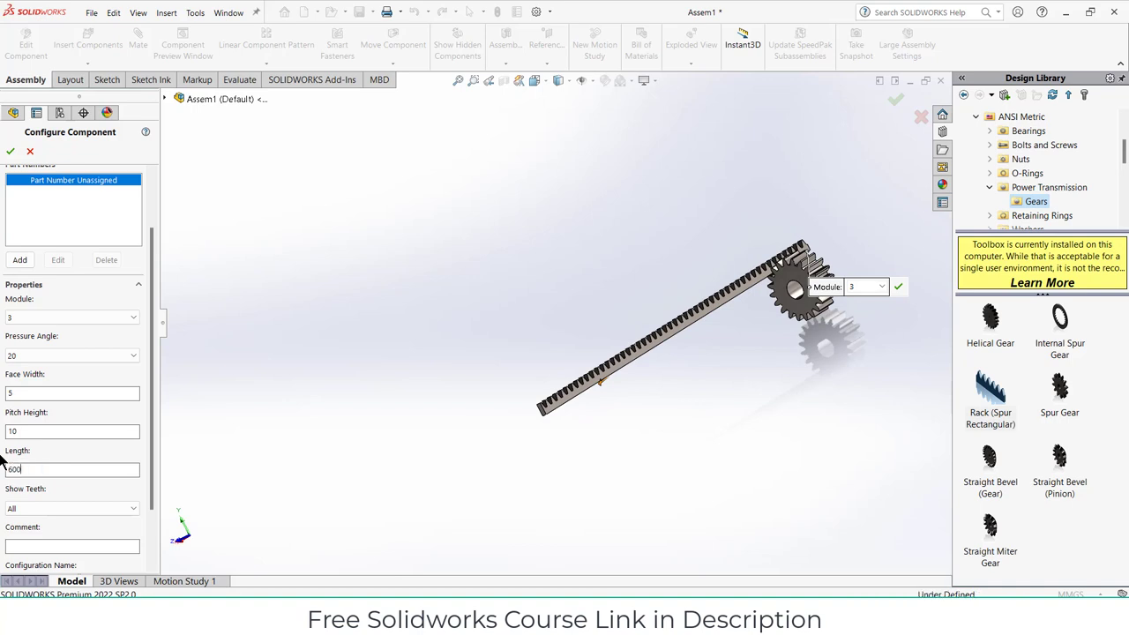
mouse_move(417, 399)
middle_down()
mouse_move(396, 397)
mouse_move(416, 412)
middle_up()
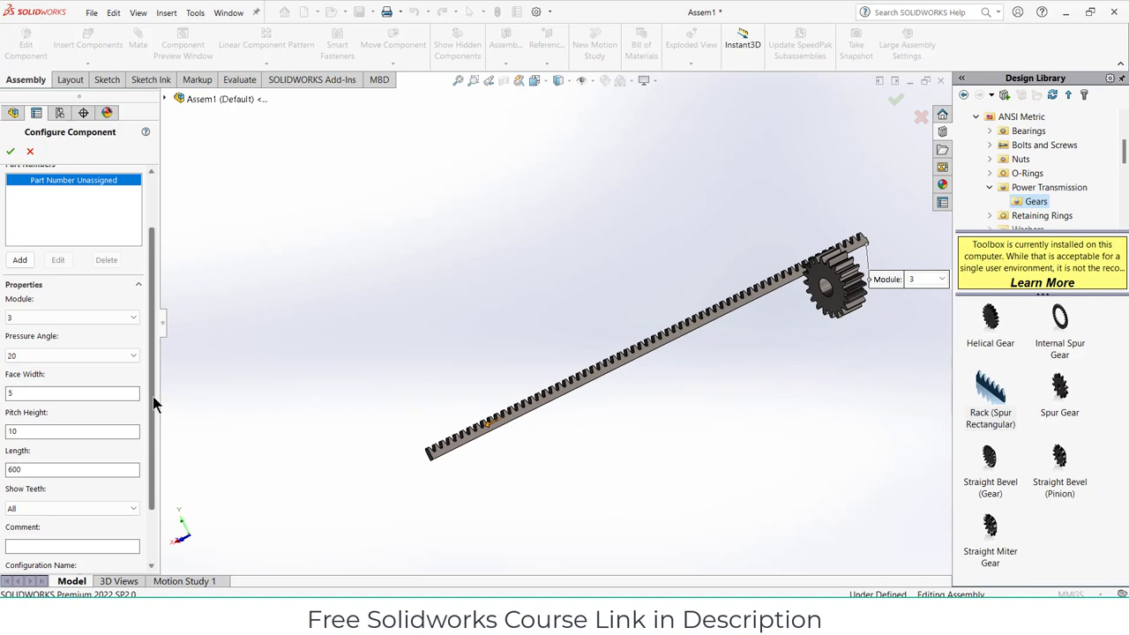
Set the rack's face width to 10 mm and accept its configuration
drag(152, 396, 150, 432)
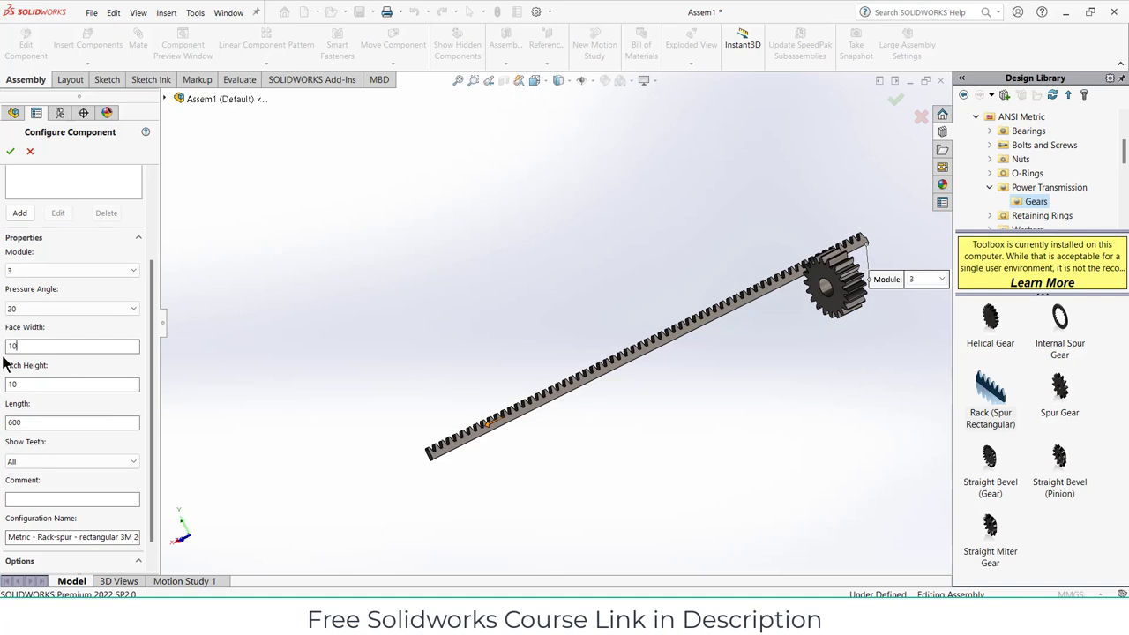
mouse_move(485, 443)
middle_down()
mouse_move(543, 465)
mouse_move(600, 408)
mouse_move(475, 430)
mouse_move(482, 445)
middle_up()
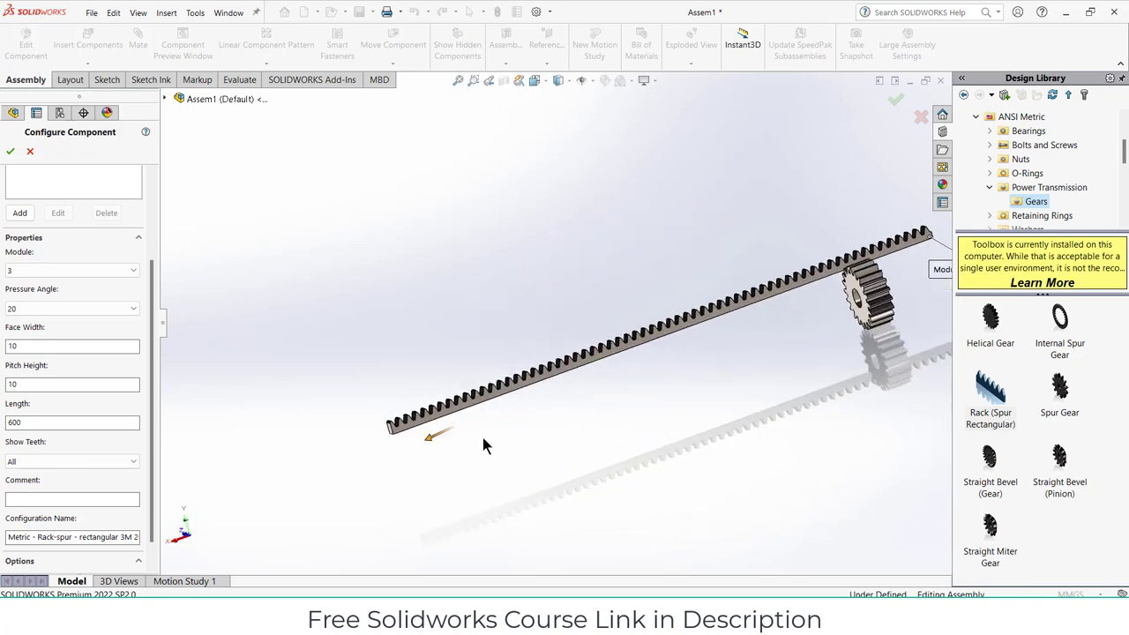
click(11, 152)
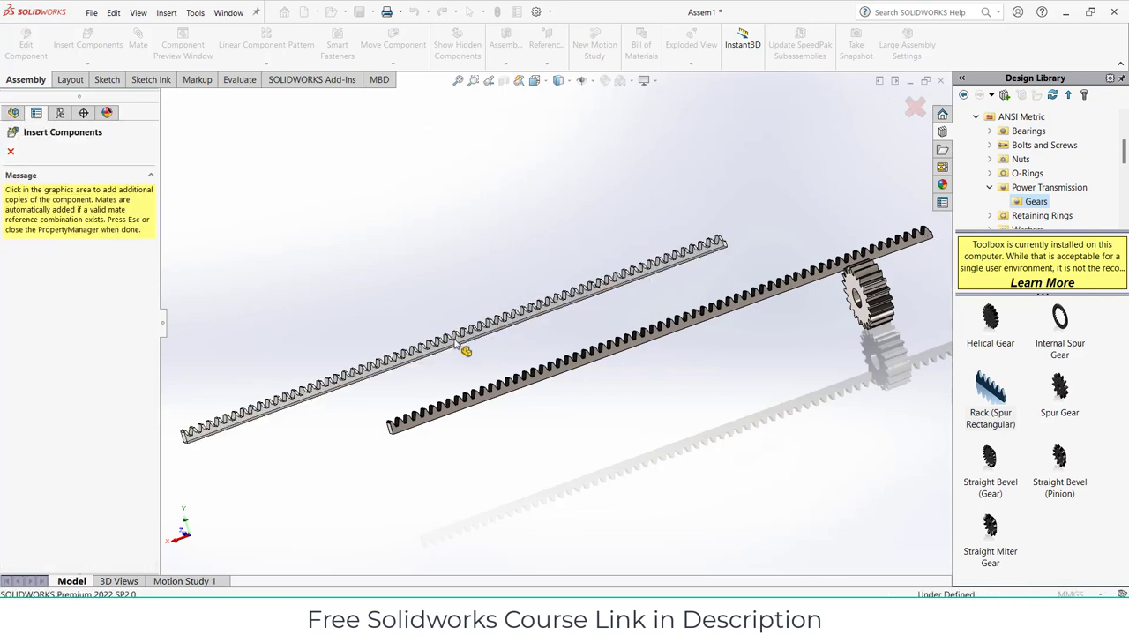
Place a second copy of the rack beside the first one and end component insertion
click(508, 305)
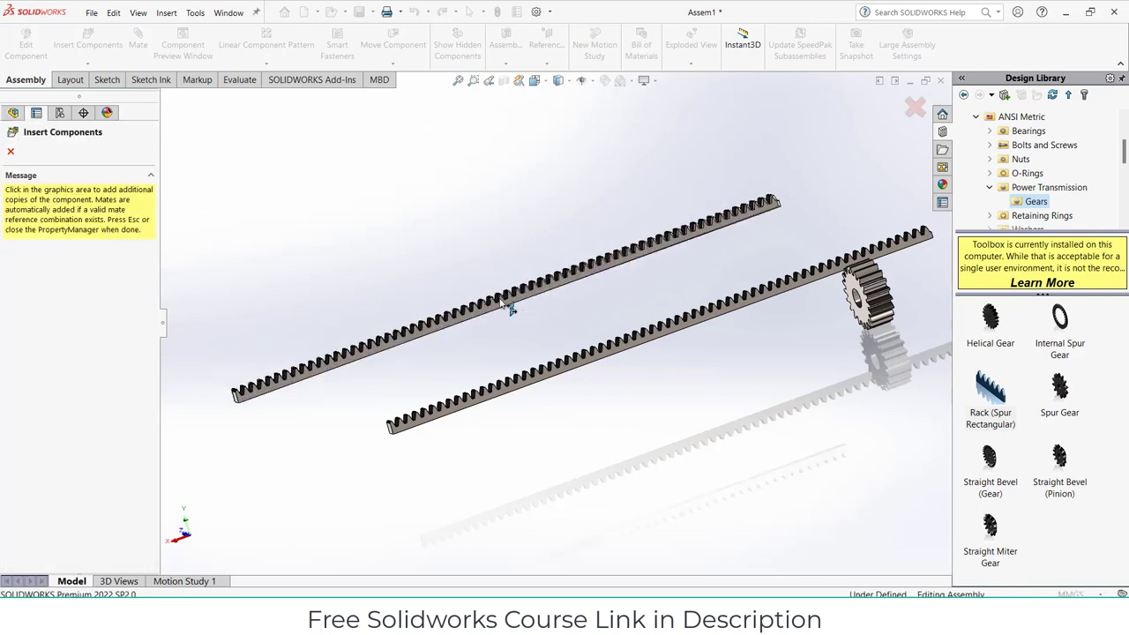
click(11, 153)
scroll(615, 327, up, 2)
middle_drag(617, 328, 687, 318)
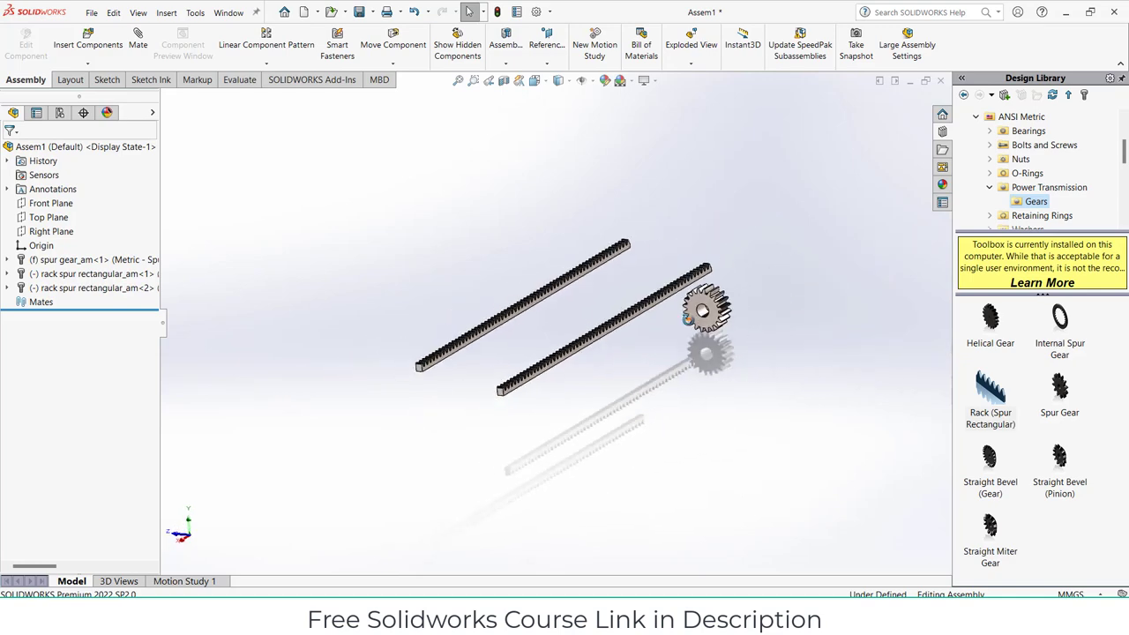
scroll(689, 318, down, 2)
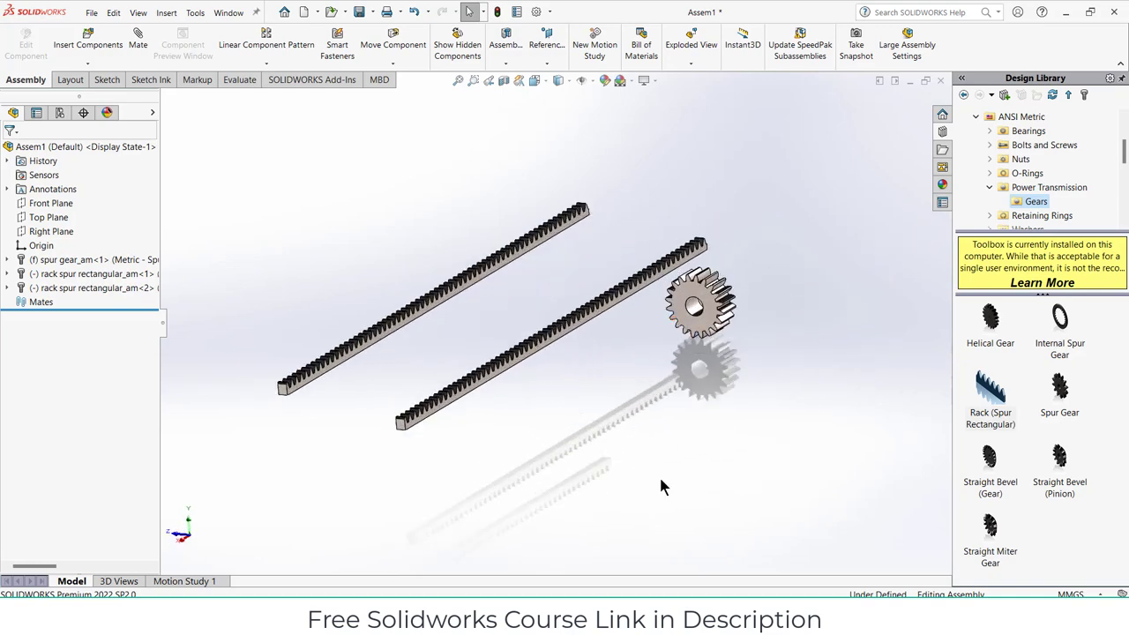
Sketch a vertical centerline about 27 mm long starting at the origin on the Top Plane, and exit the sketch
scroll(657, 311, down, 3)
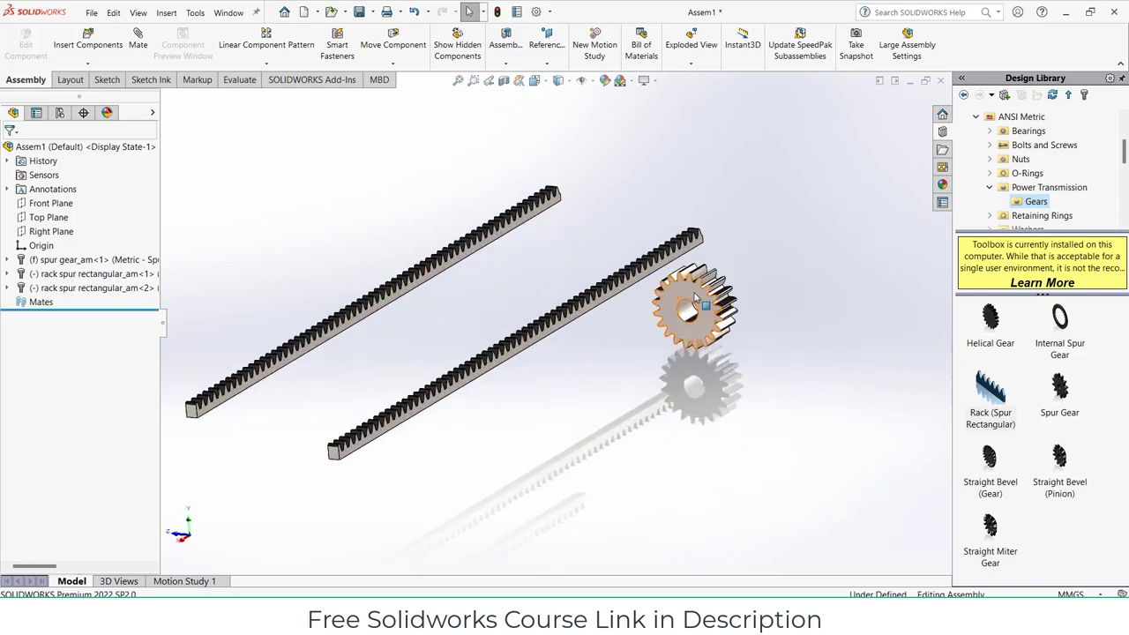
click(37, 217)
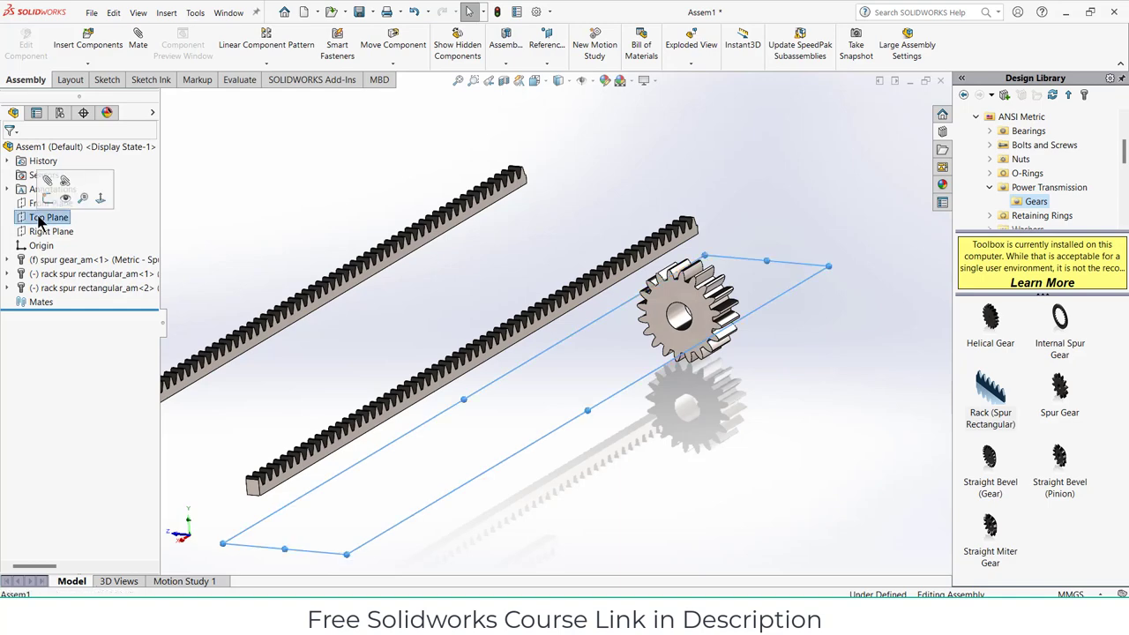
click(46, 199)
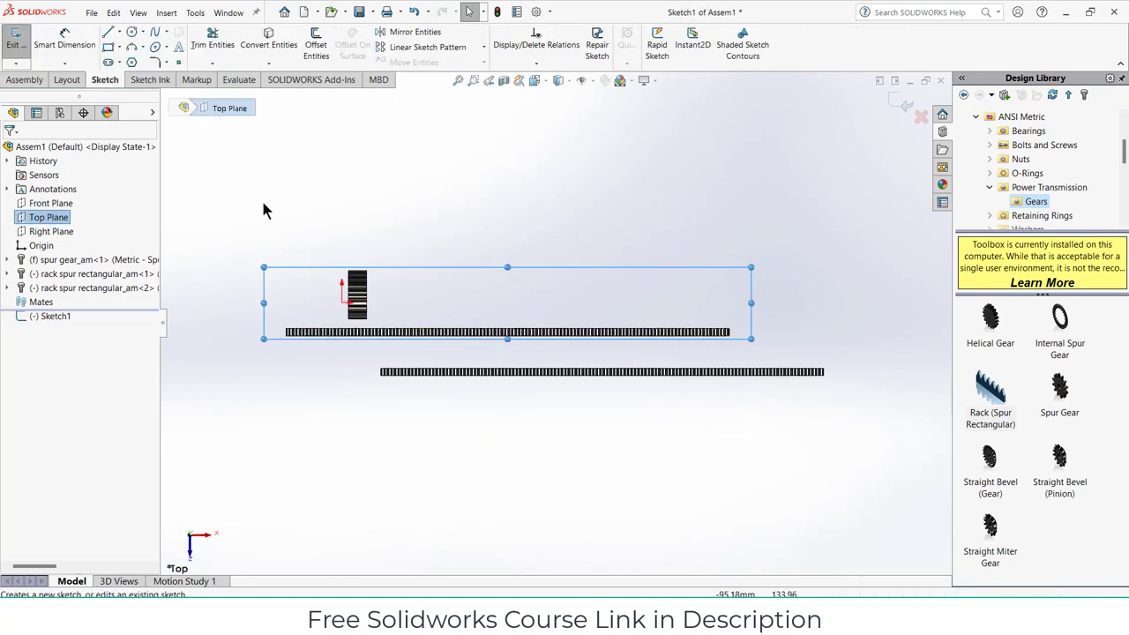
scroll(518, 321, up, 2)
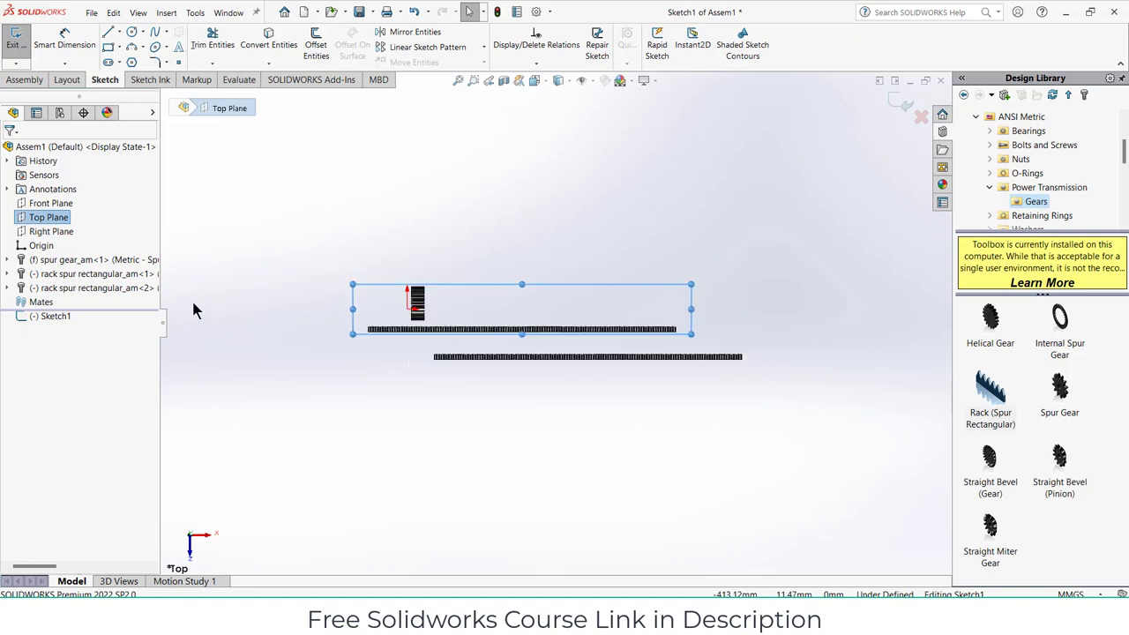
scroll(353, 322, down, 2)
scroll(483, 357, down, 1)
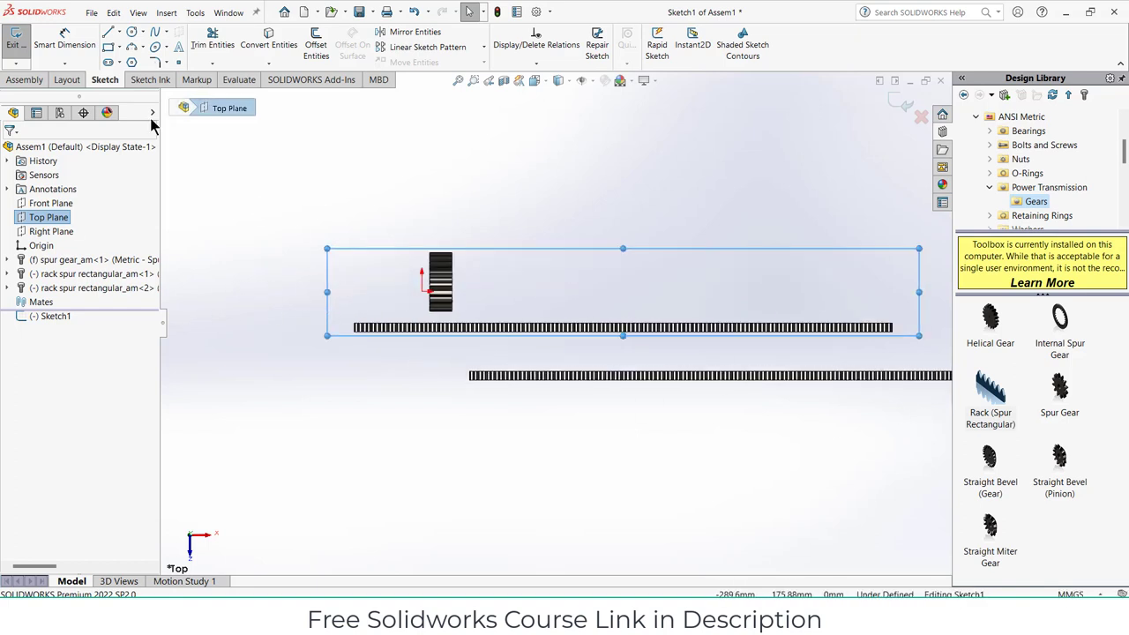
click(120, 33)
click(141, 61)
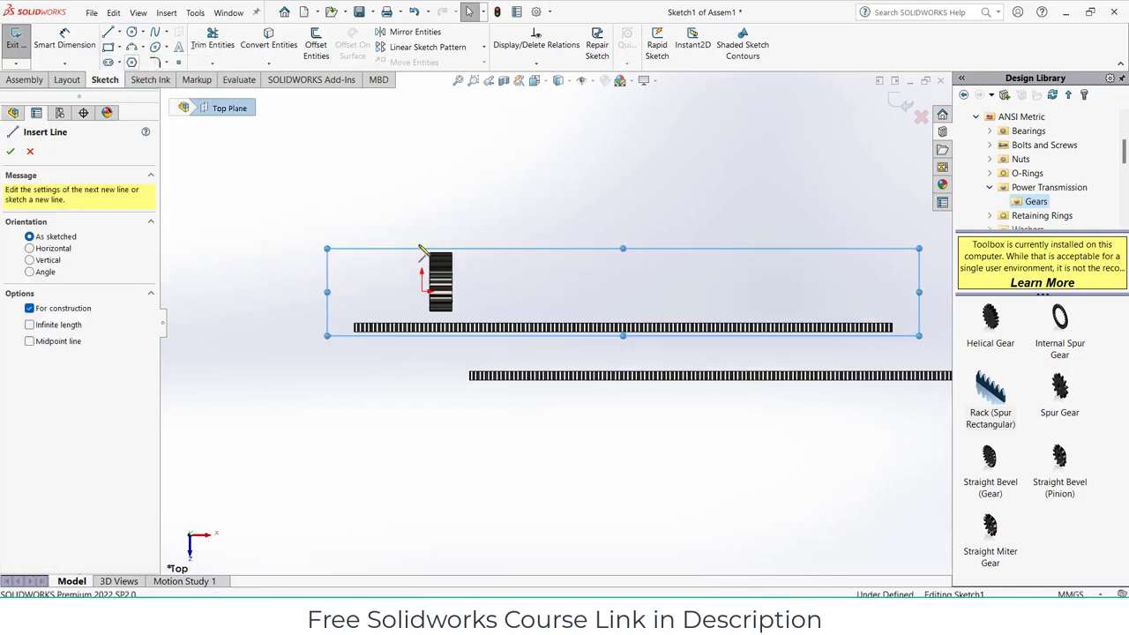
scroll(459, 348, down, 3)
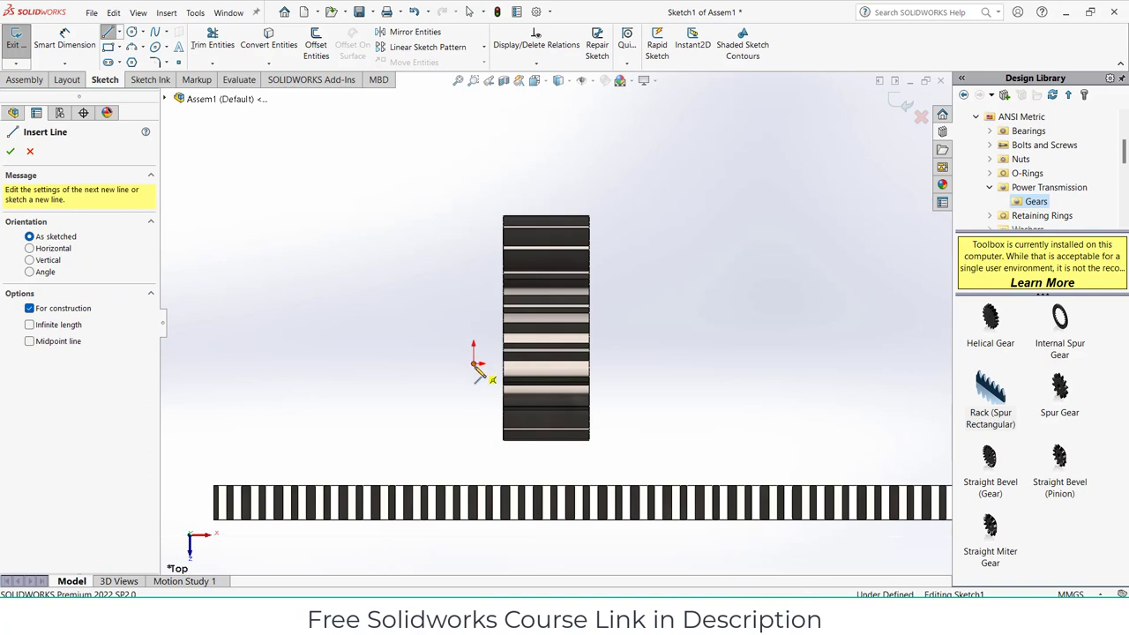
click(473, 363)
click(474, 456)
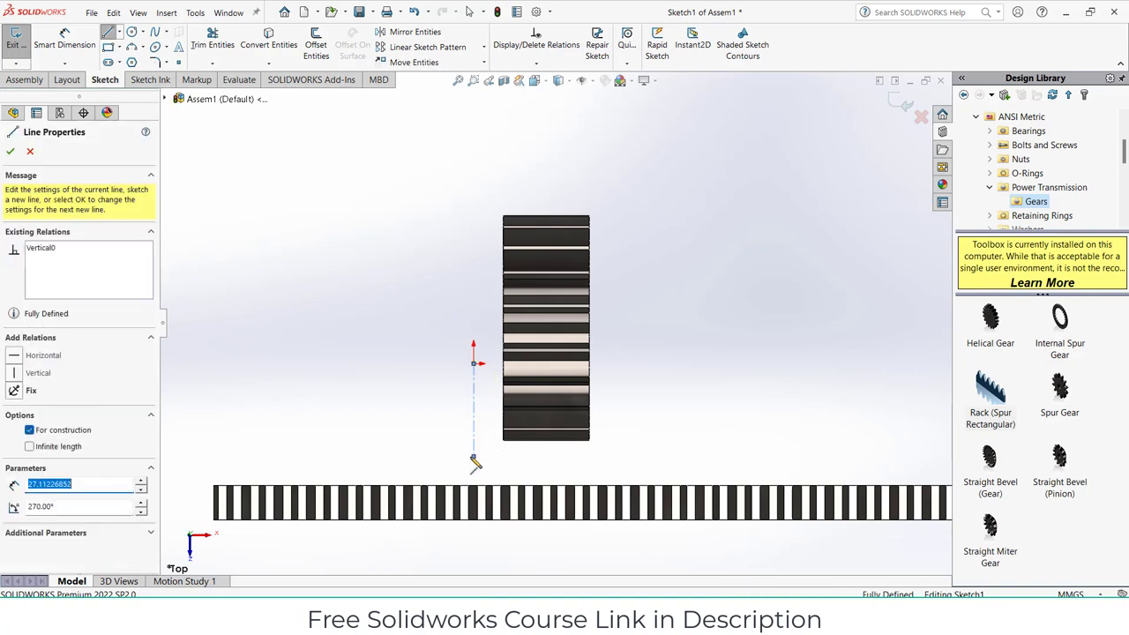
key(Escape)
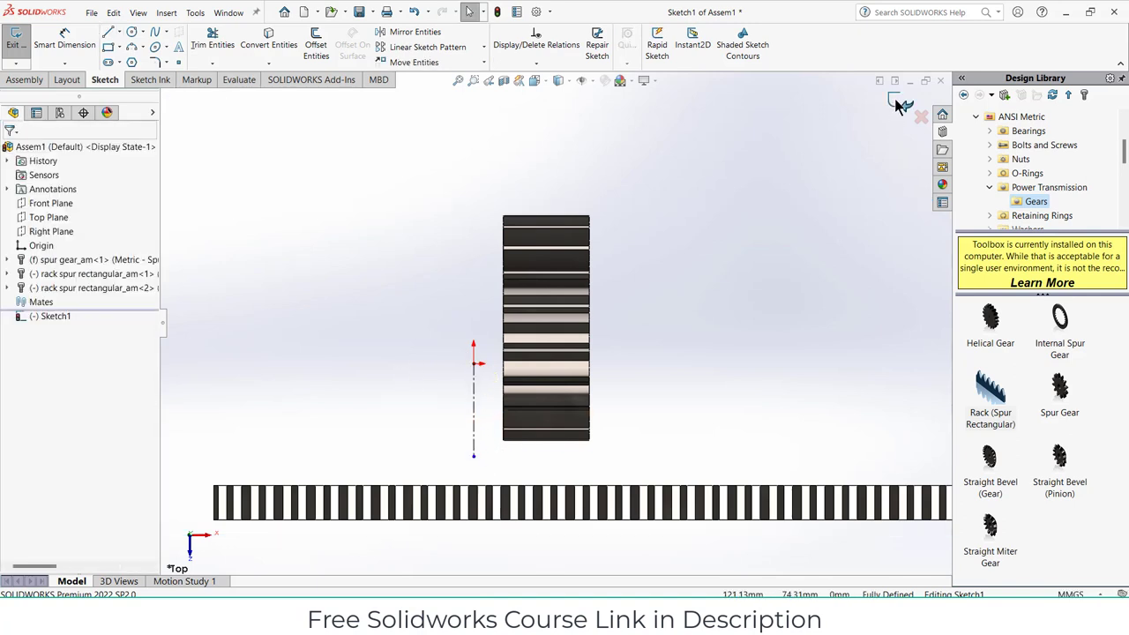
click(902, 104)
Try to add a concentric mate between the spur gear's bore and the sketched centerline
middle_drag(721, 346, 695, 291)
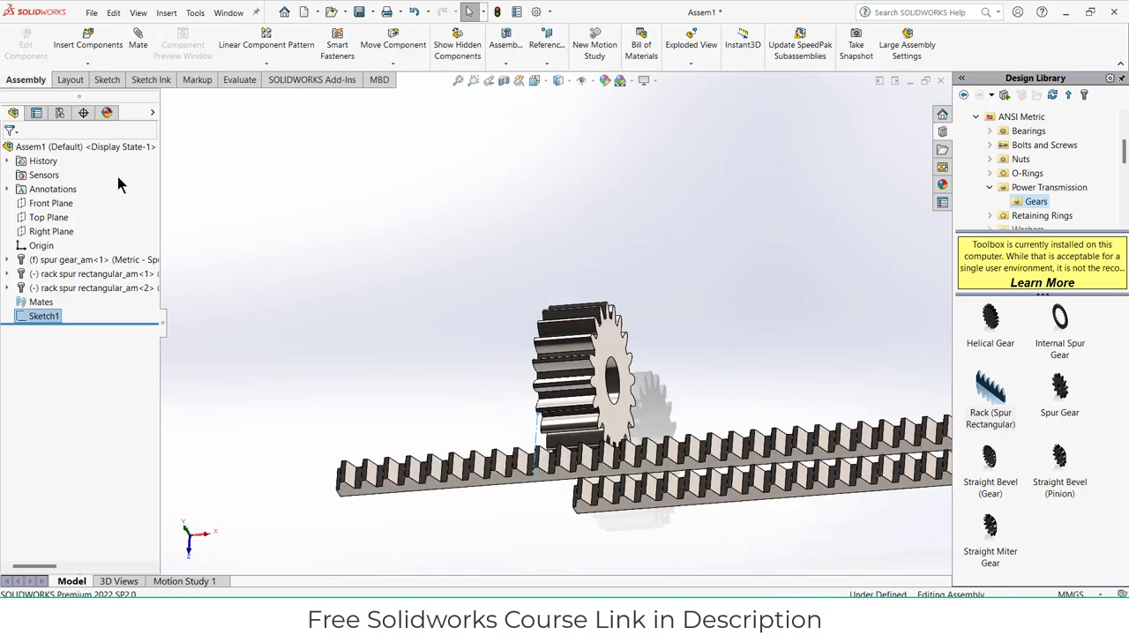
click(204, 140)
click(138, 40)
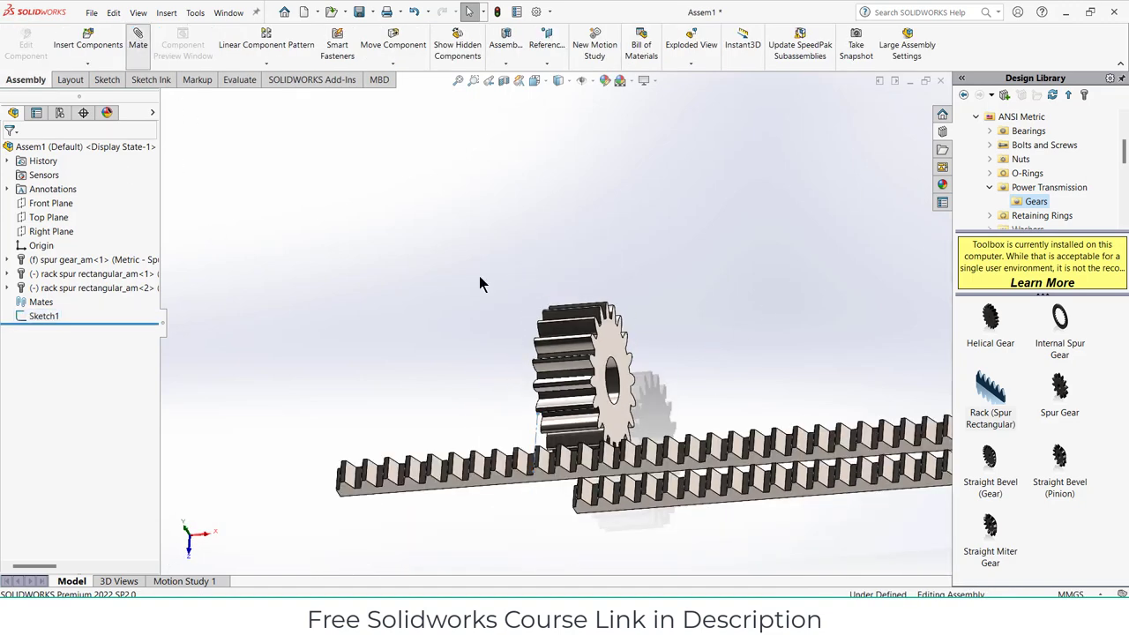
click(617, 378)
click(539, 434)
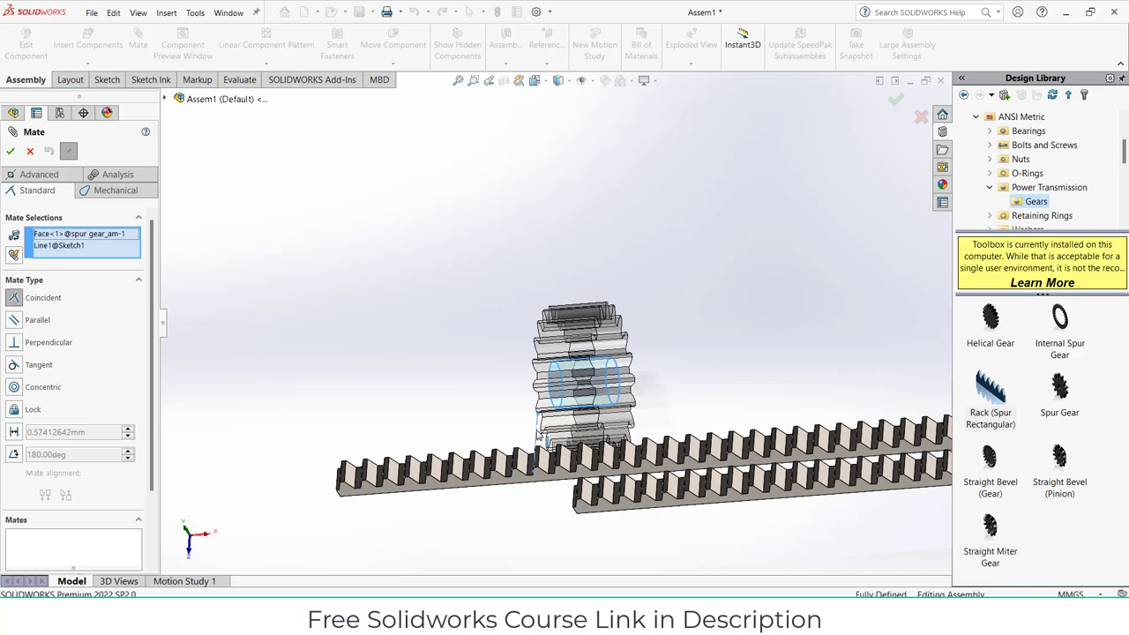
click(626, 453)
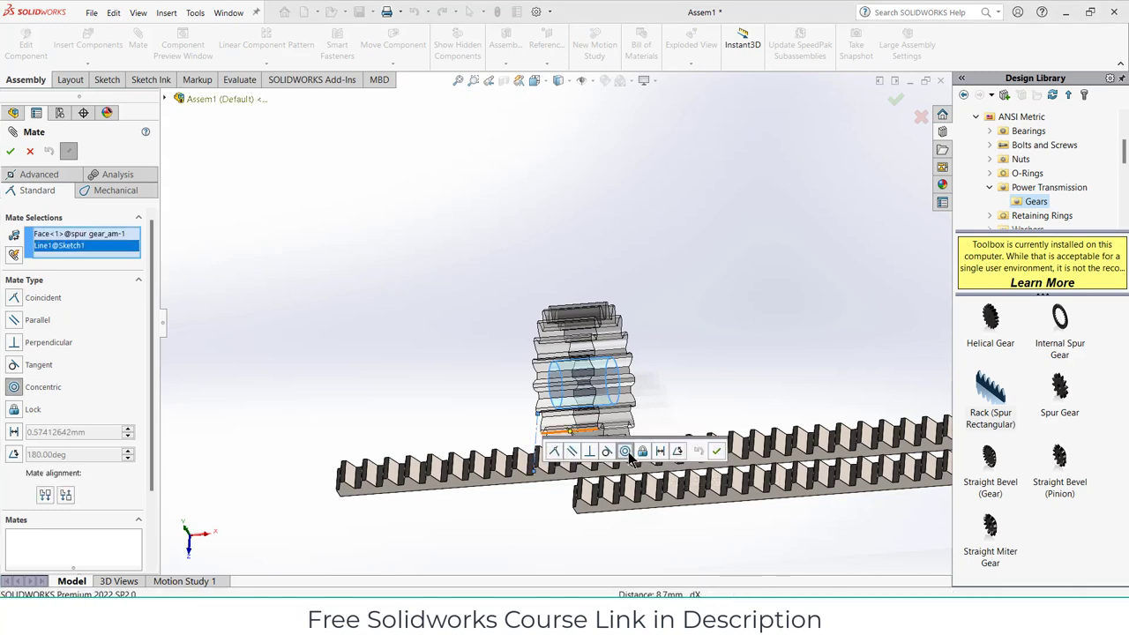
click(734, 453)
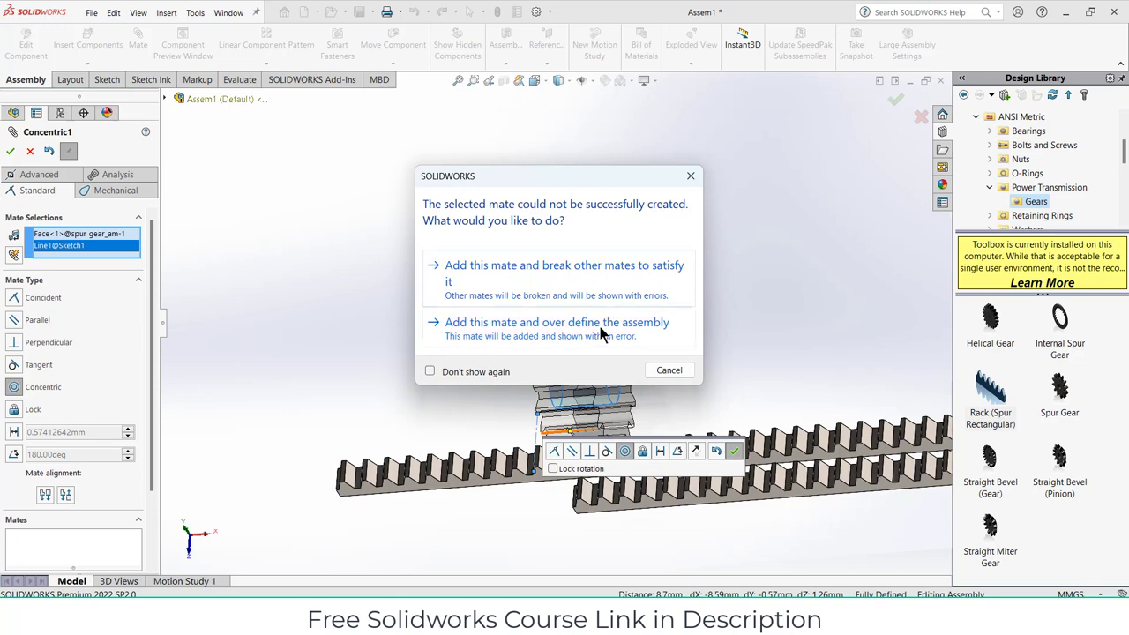
click(31, 151)
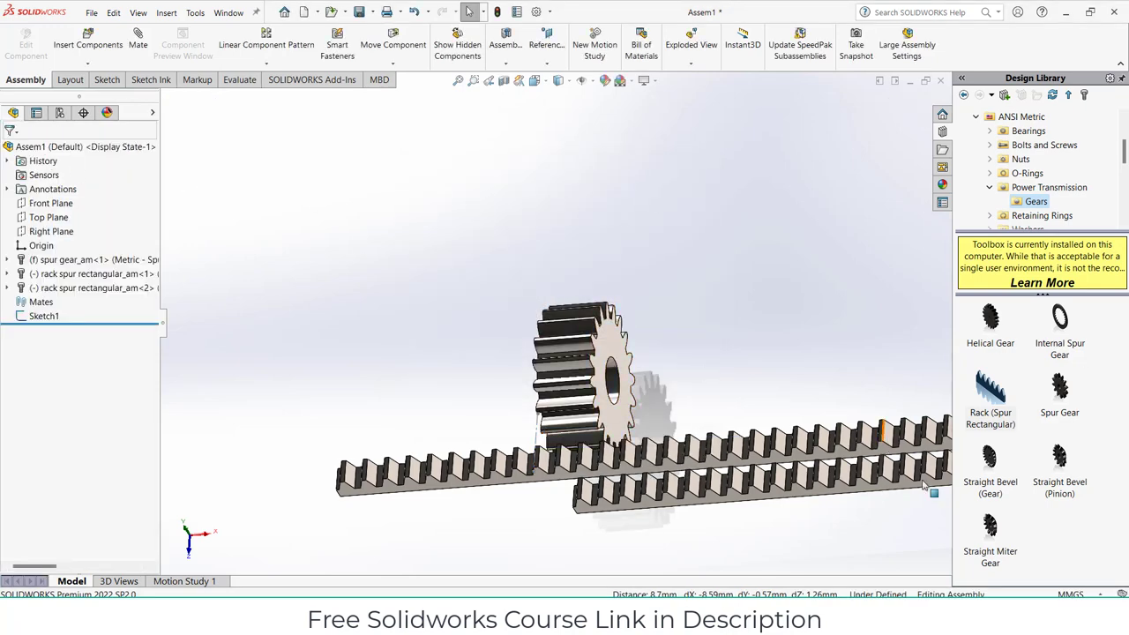
Shift the rack nearest the gear slightly and change the fixed spur gear to floating
click(609, 351)
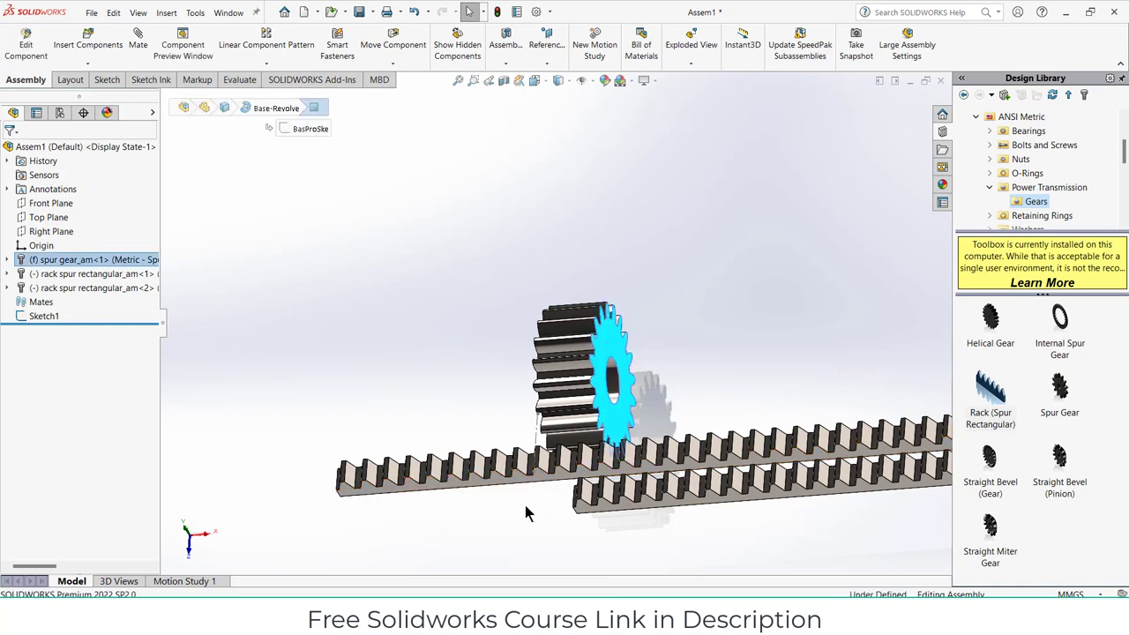
drag(548, 476, 530, 492)
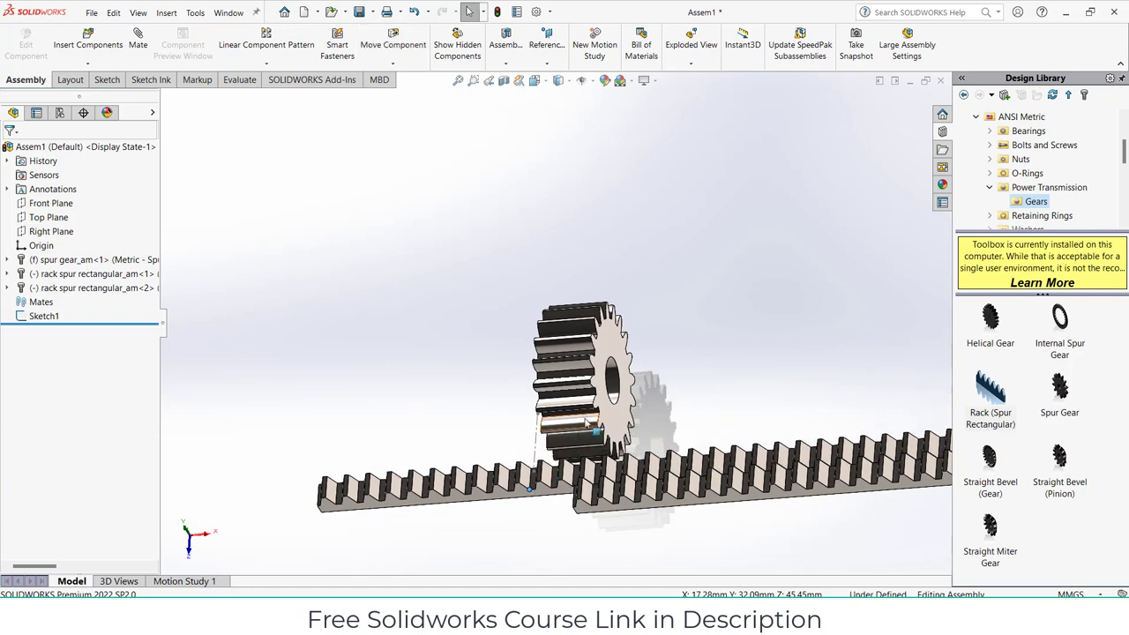
click(586, 344)
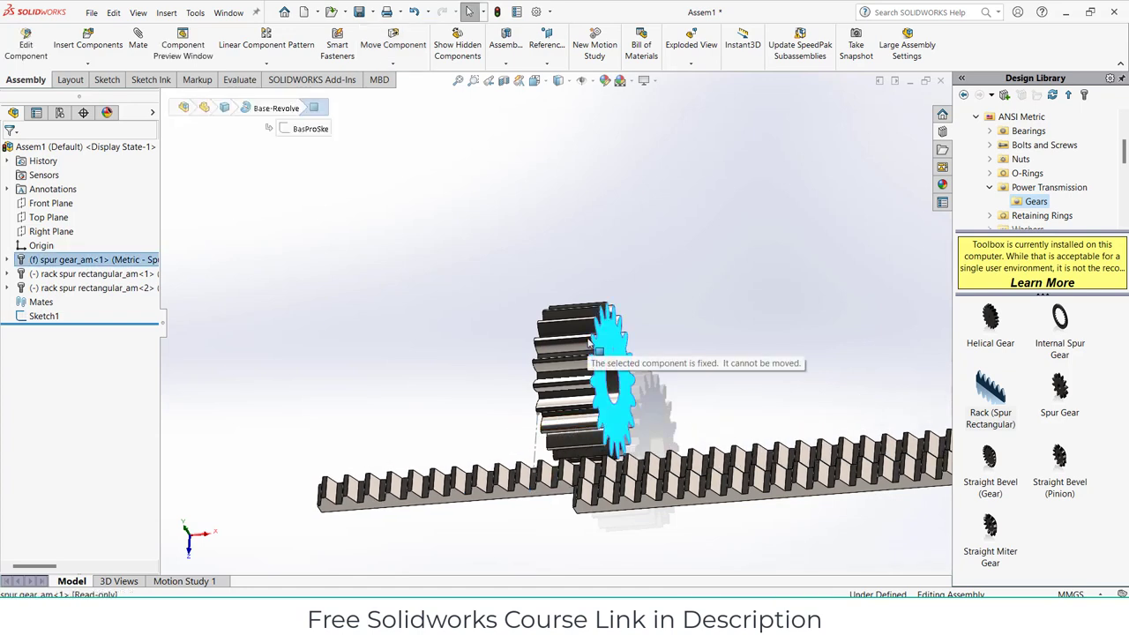
right_click(583, 345)
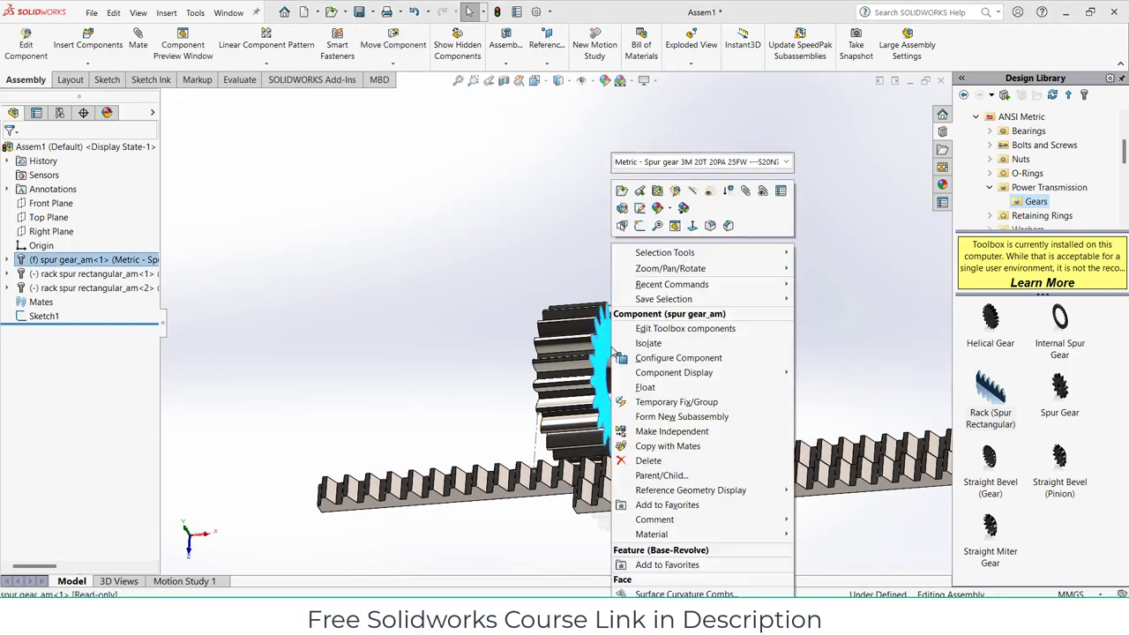
click(643, 387)
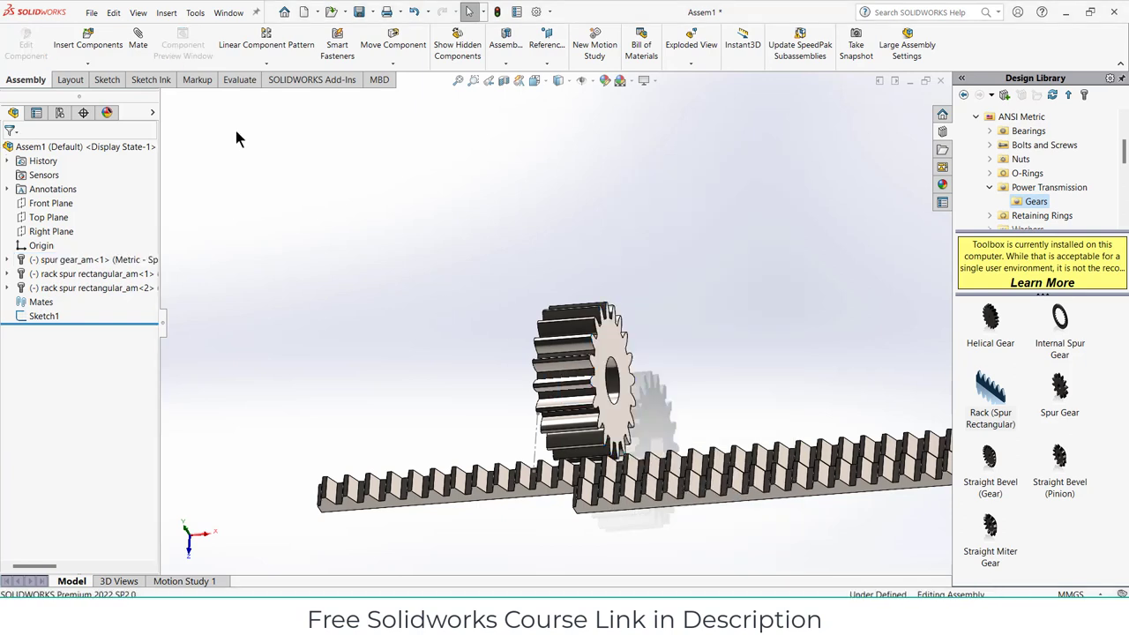
Move the spur gear clear of the centerline and mate its bore concentric with that line
click(137, 40)
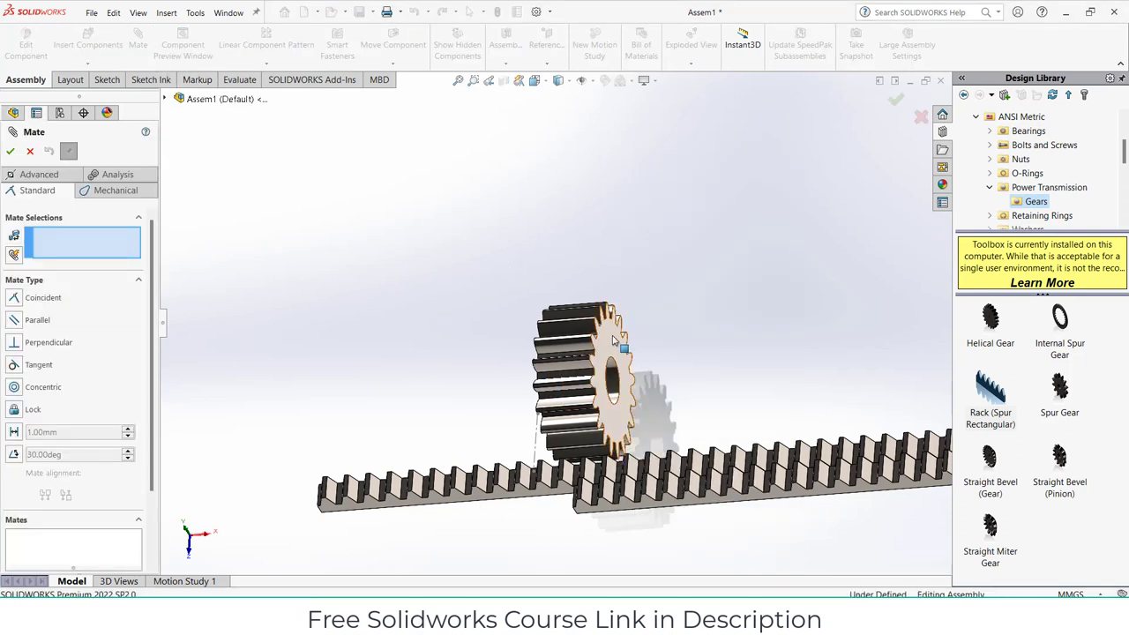
drag(615, 340, 738, 299)
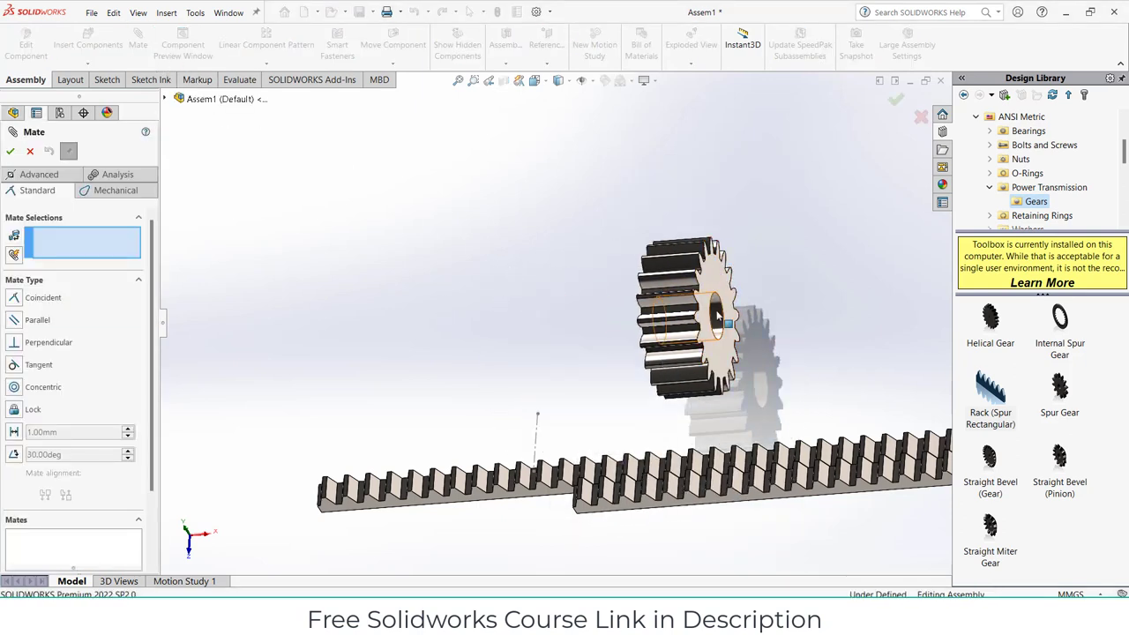
click(719, 317)
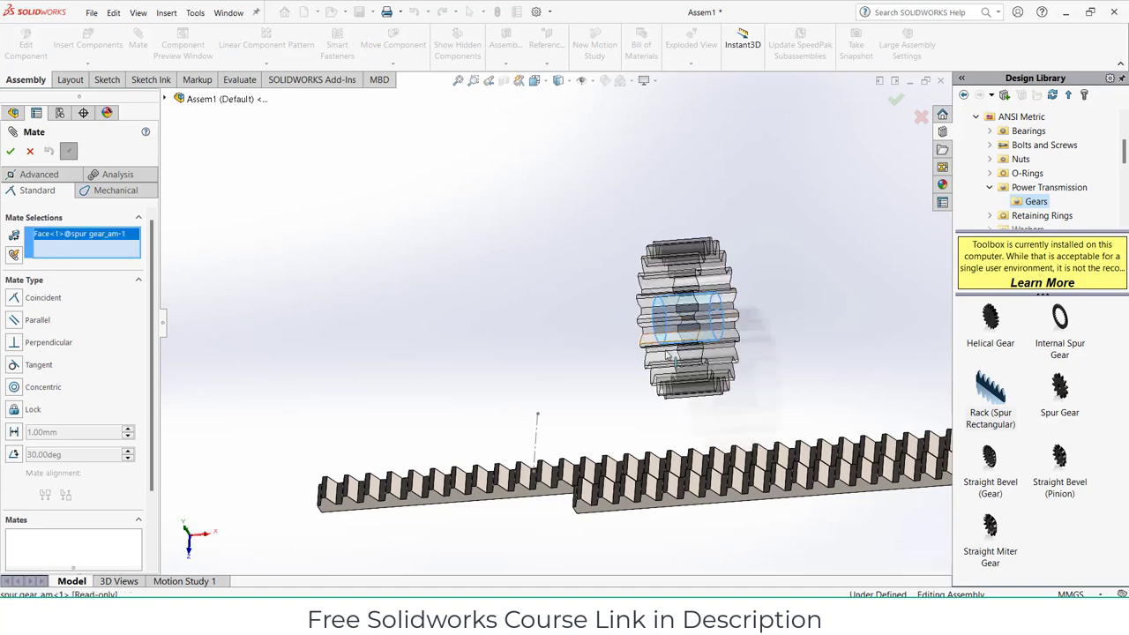
click(539, 431)
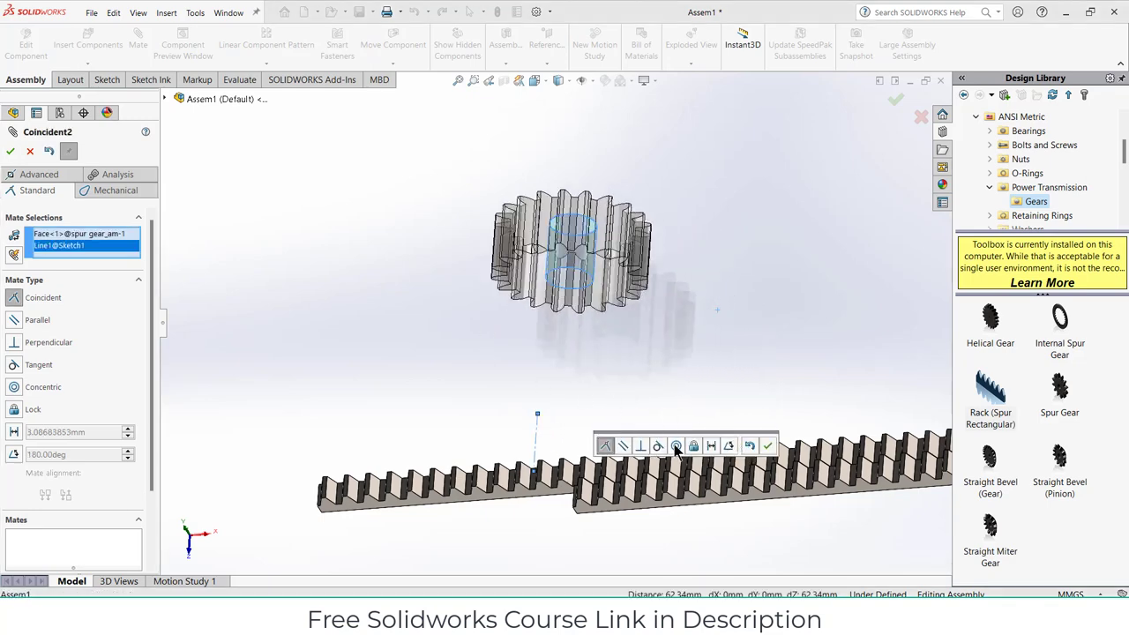
click(676, 447)
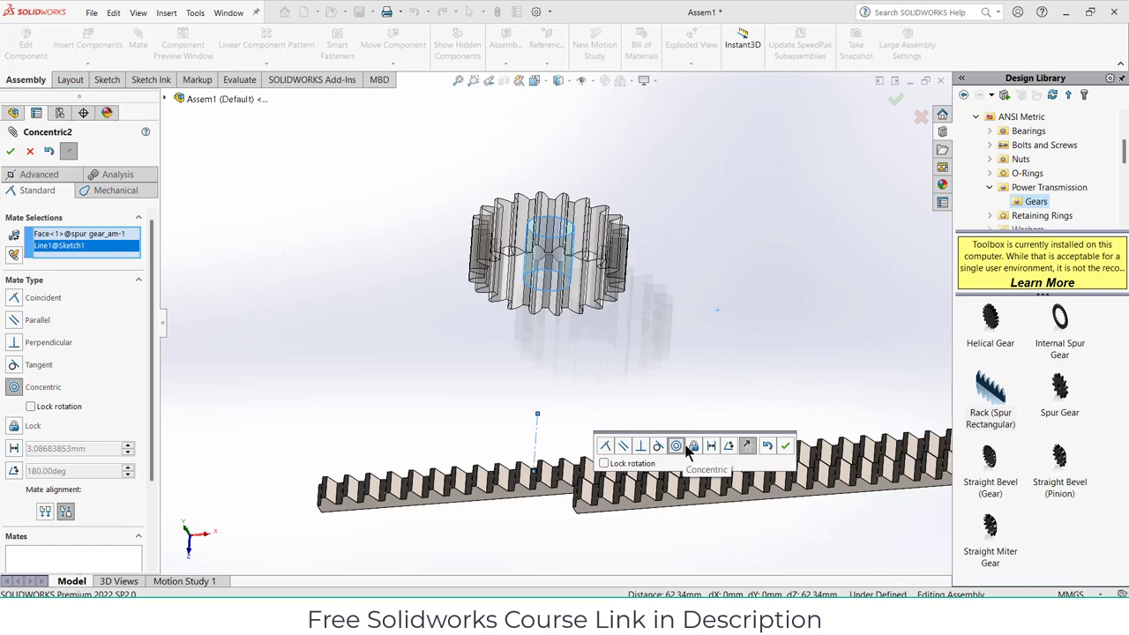
click(785, 446)
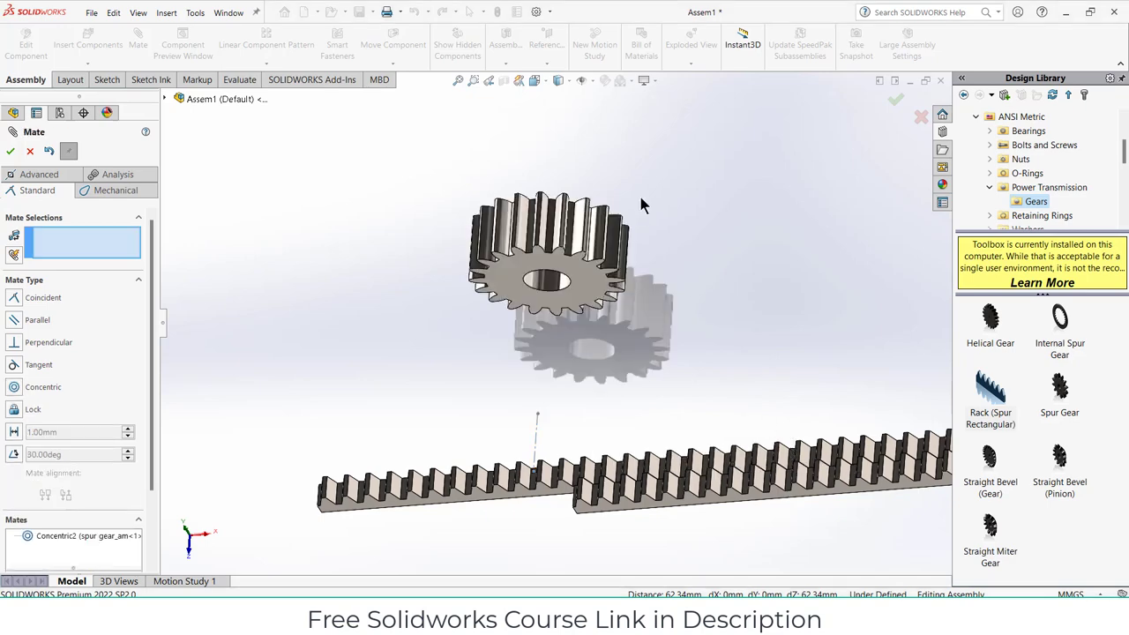
Mate an end face of the spur gear coincident with the assembly's Front Plane and finish mating
middle_drag(642, 198, 647, 167)
click(594, 202)
scroll(647, 167, up, 1)
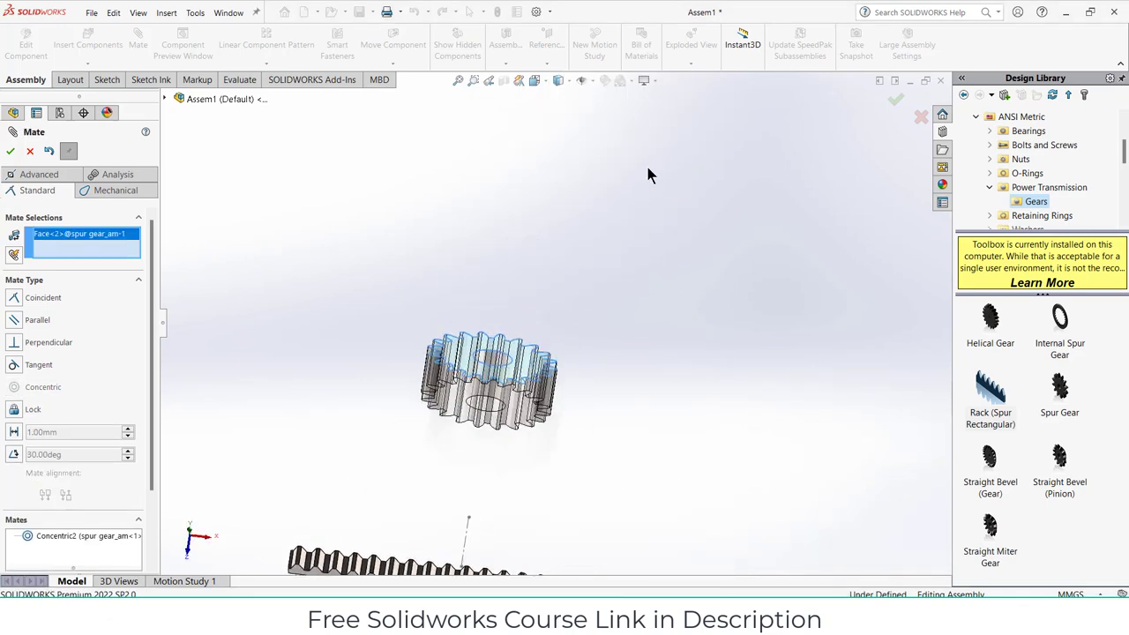
click(166, 100)
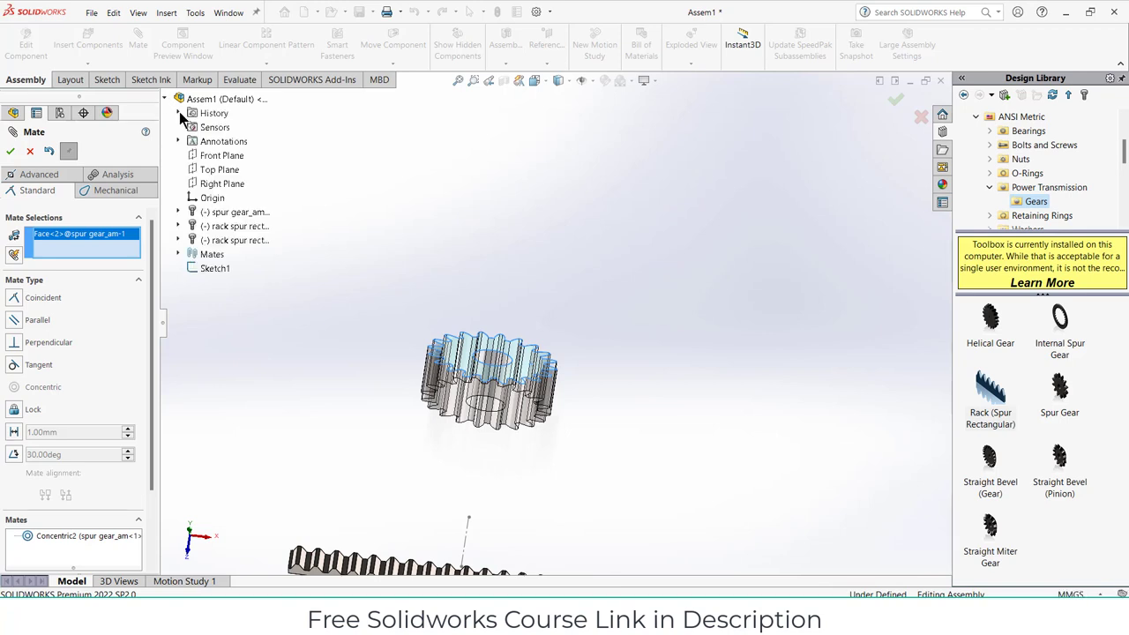
click(211, 159)
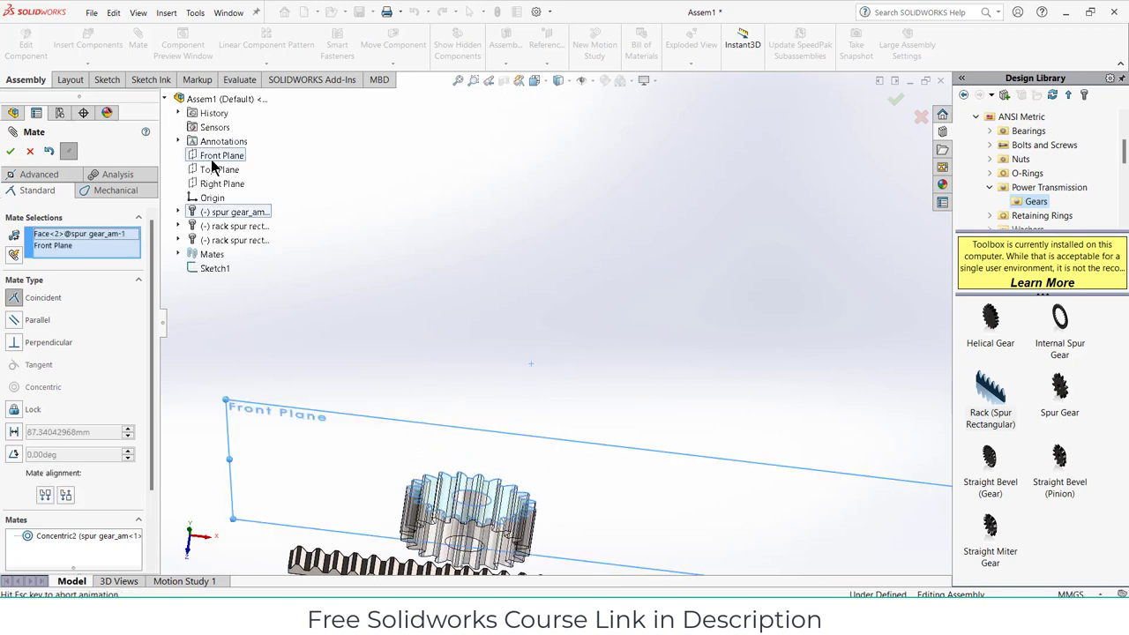
click(194, 131)
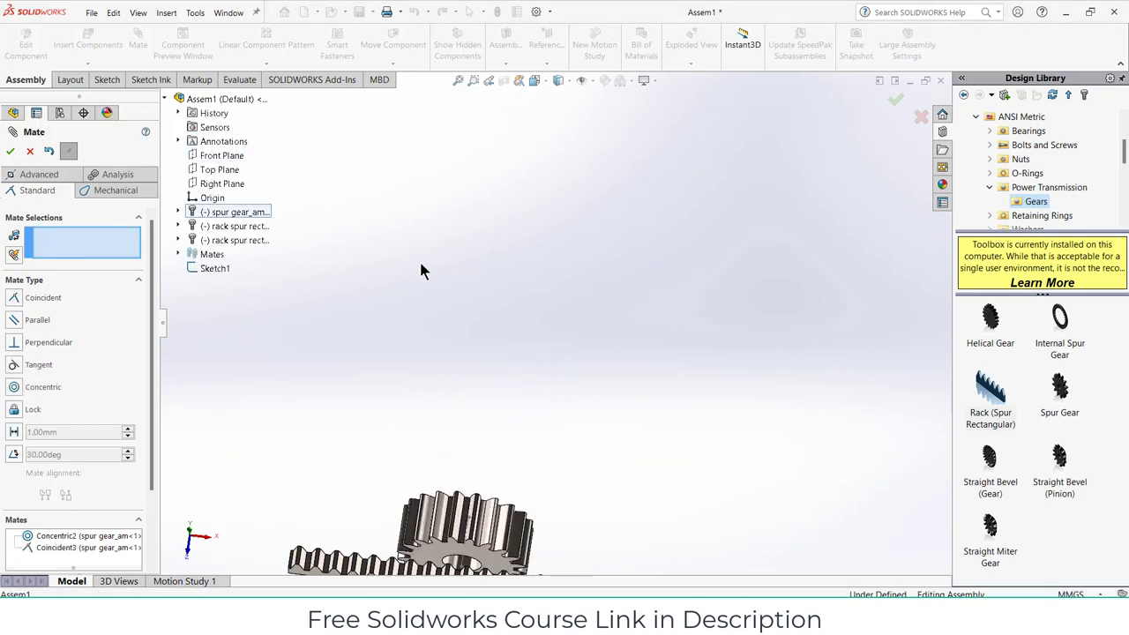
scroll(420, 259, up, 3)
middle_drag(517, 468, 518, 343)
scroll(520, 343, up, 3)
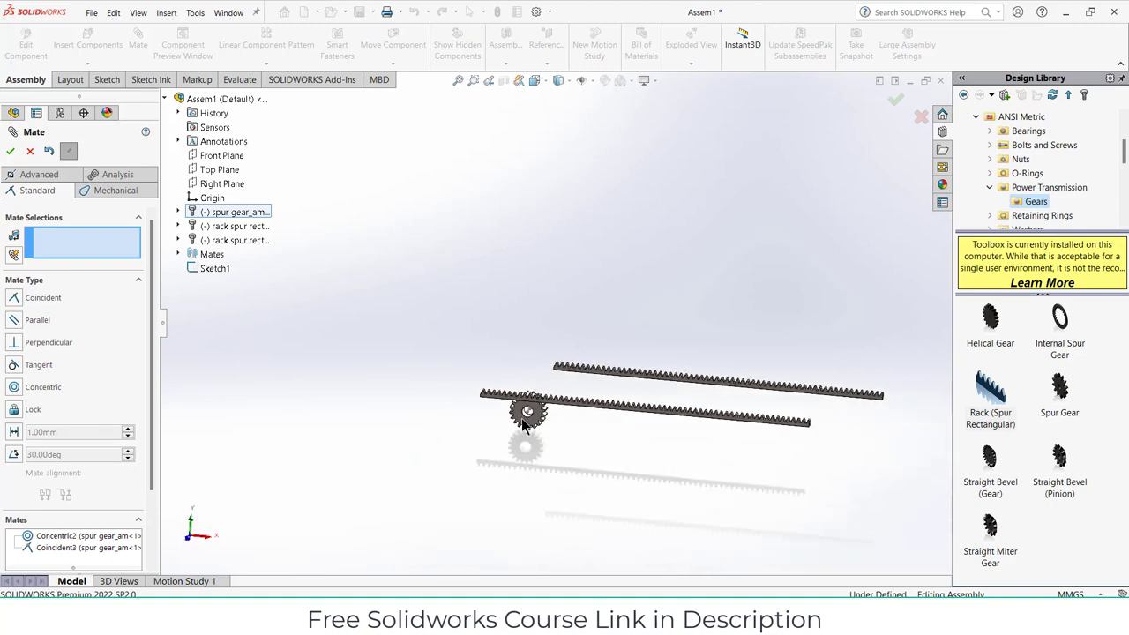
scroll(522, 418, down, 5)
click(30, 152)
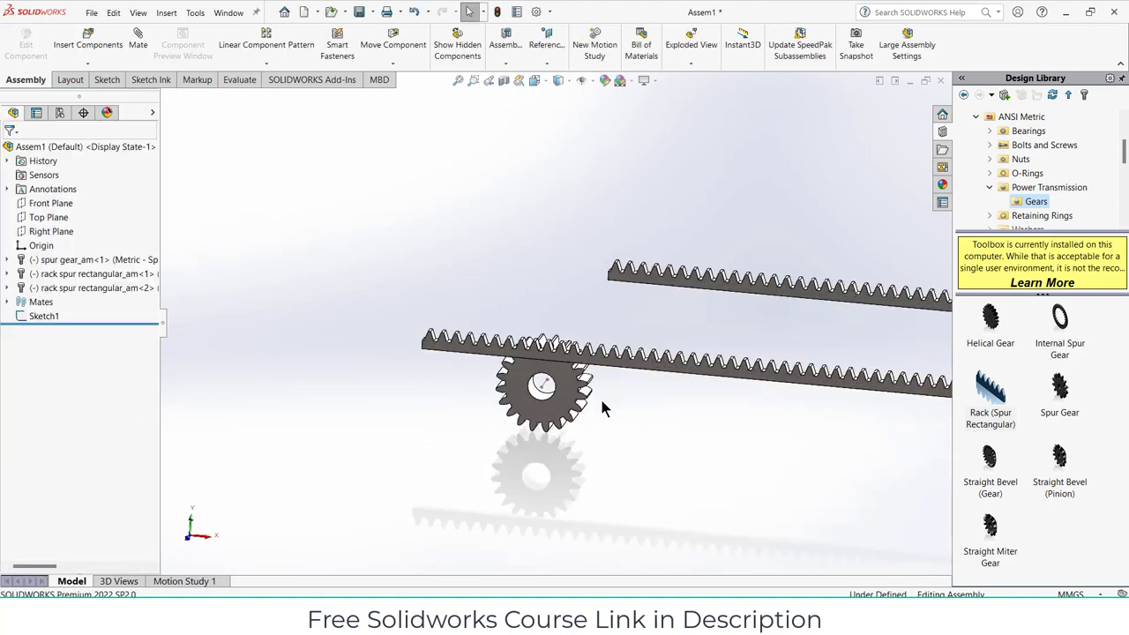
View the gear face straight on and move the rack nearest the gear below it, with its teeth facing the gear
click(567, 388)
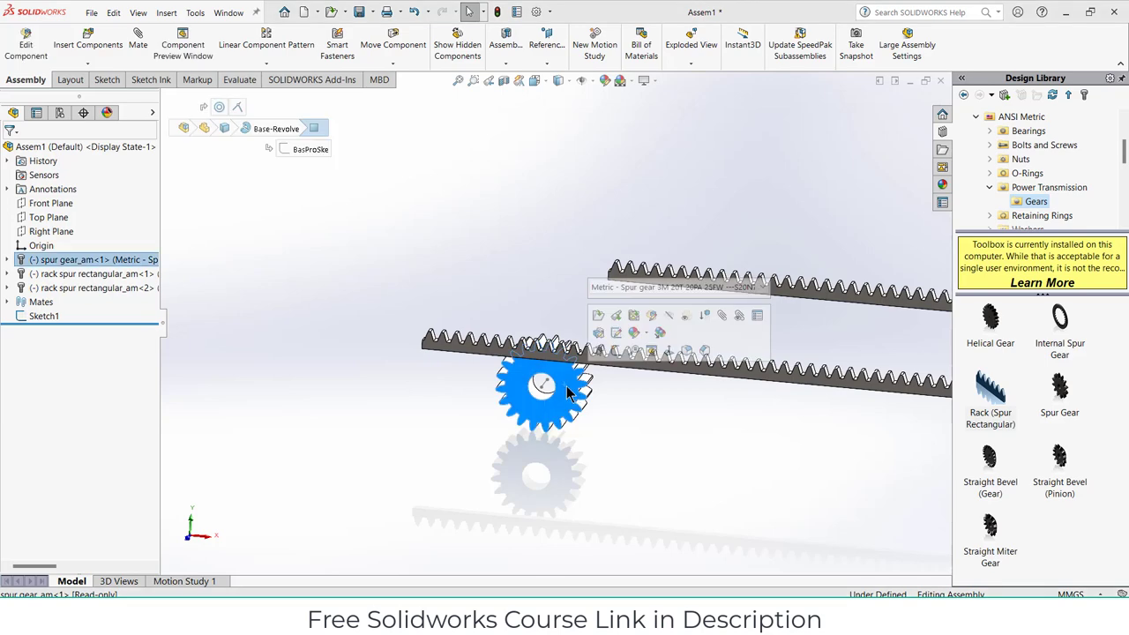
key(ctrl+8)
scroll(370, 350, down, 6)
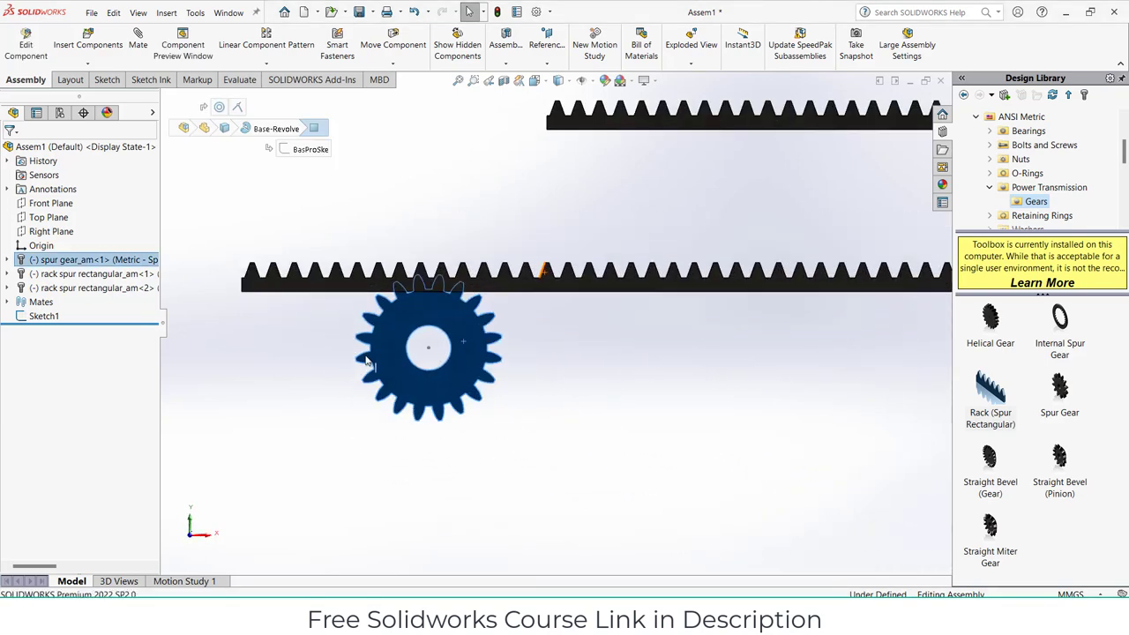
drag(515, 273, 497, 491)
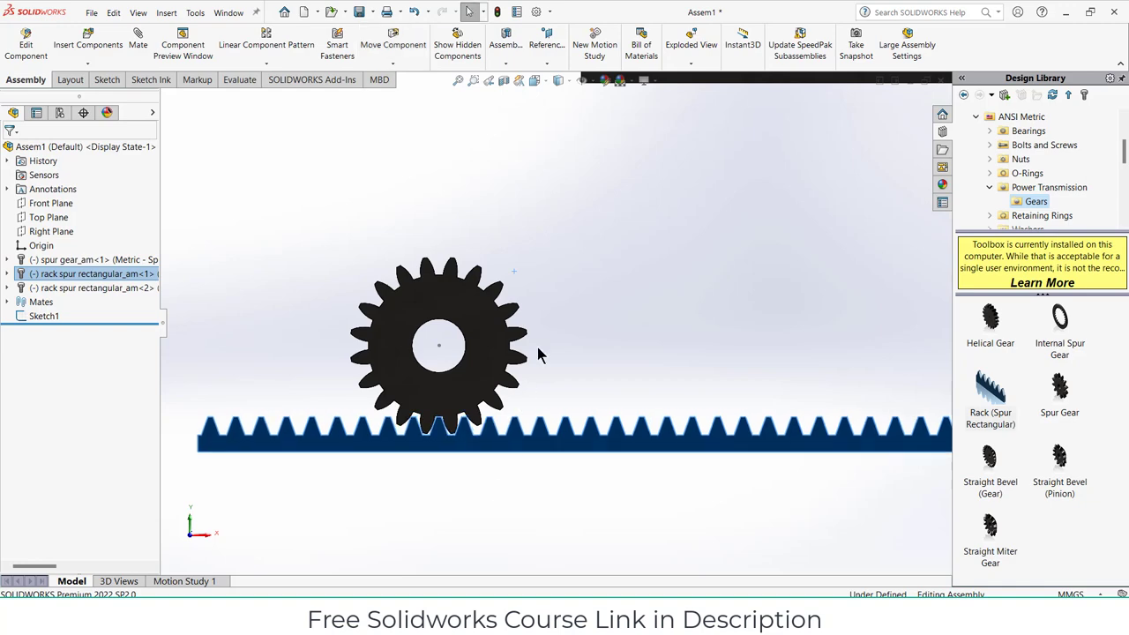
click(541, 344)
middle_drag(540, 345, 500, 402)
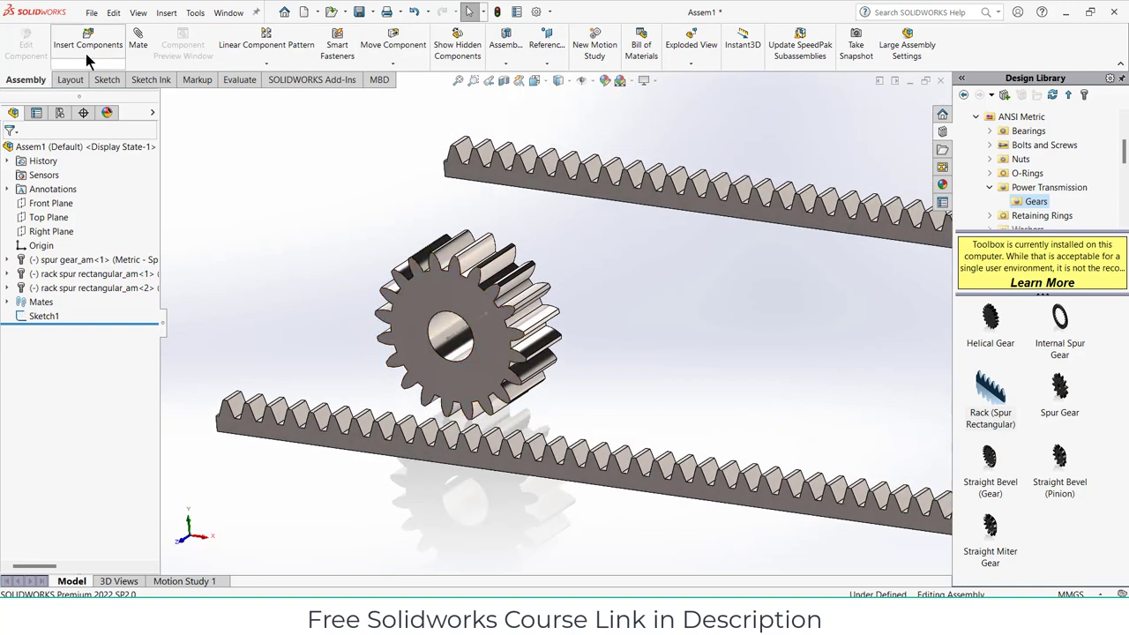
click(138, 44)
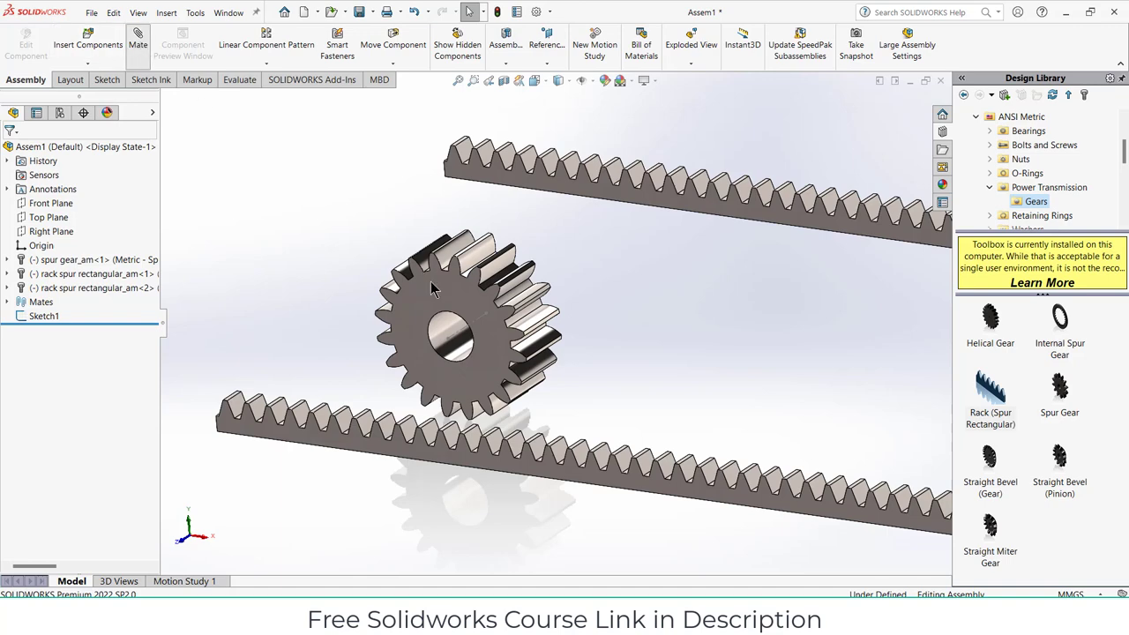
click(482, 370)
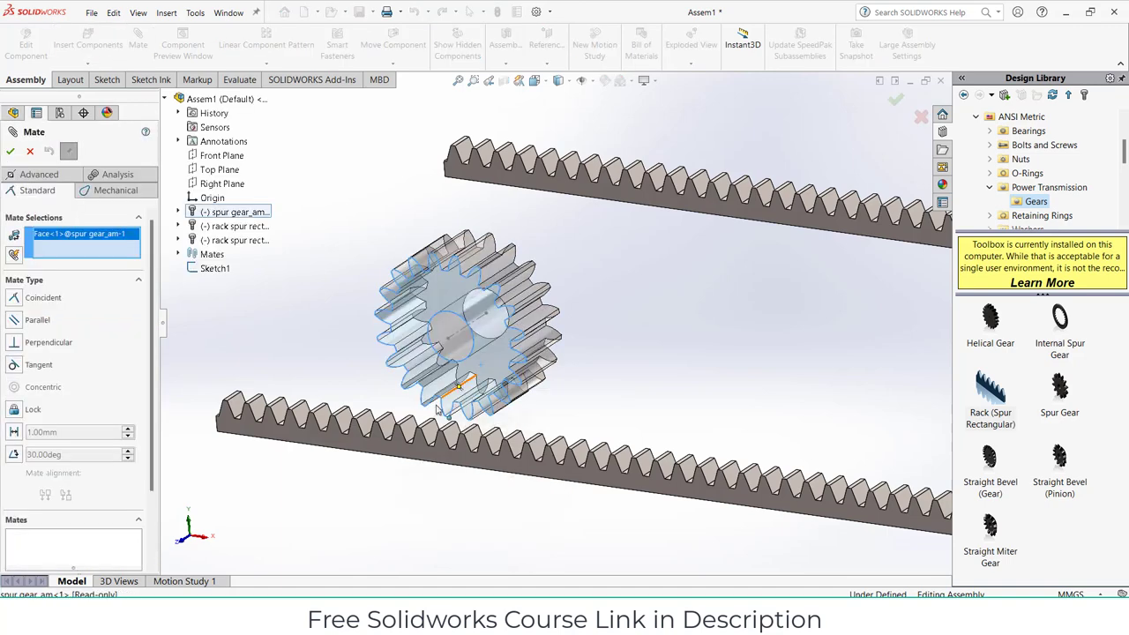
click(450, 458)
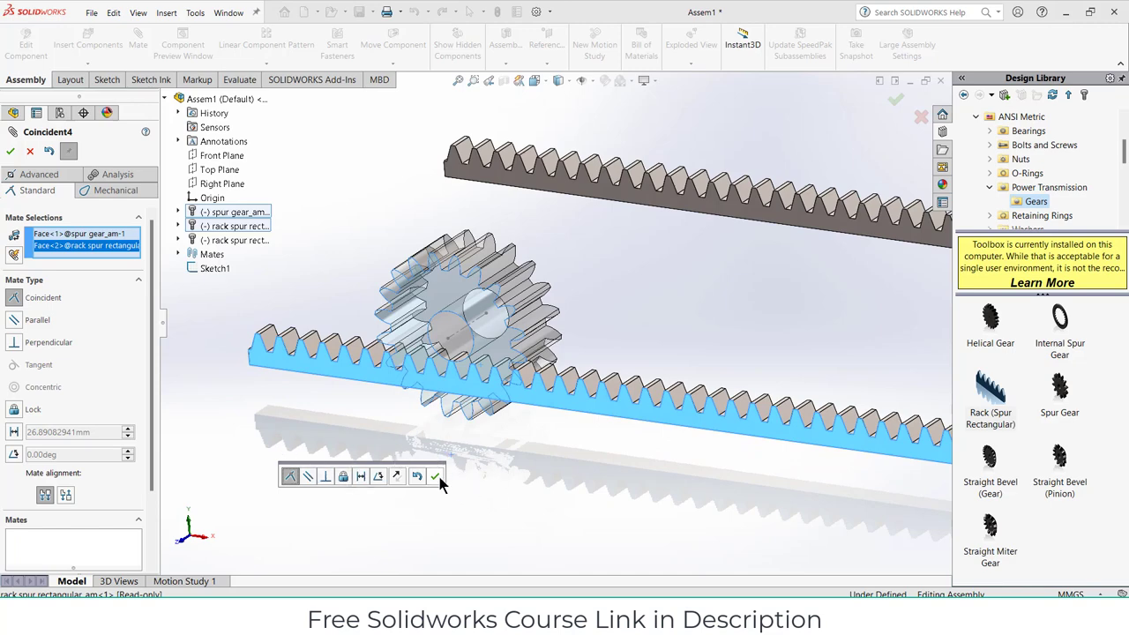
middle_drag(452, 396, 534, 285)
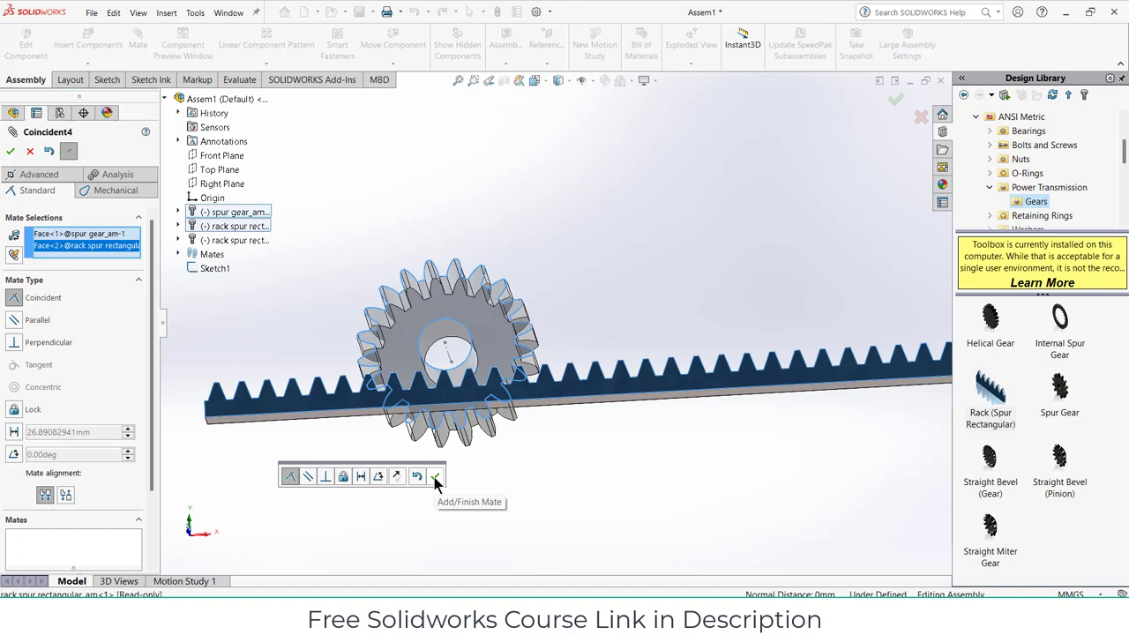
click(32, 153)
middle_drag(644, 362, 538, 443)
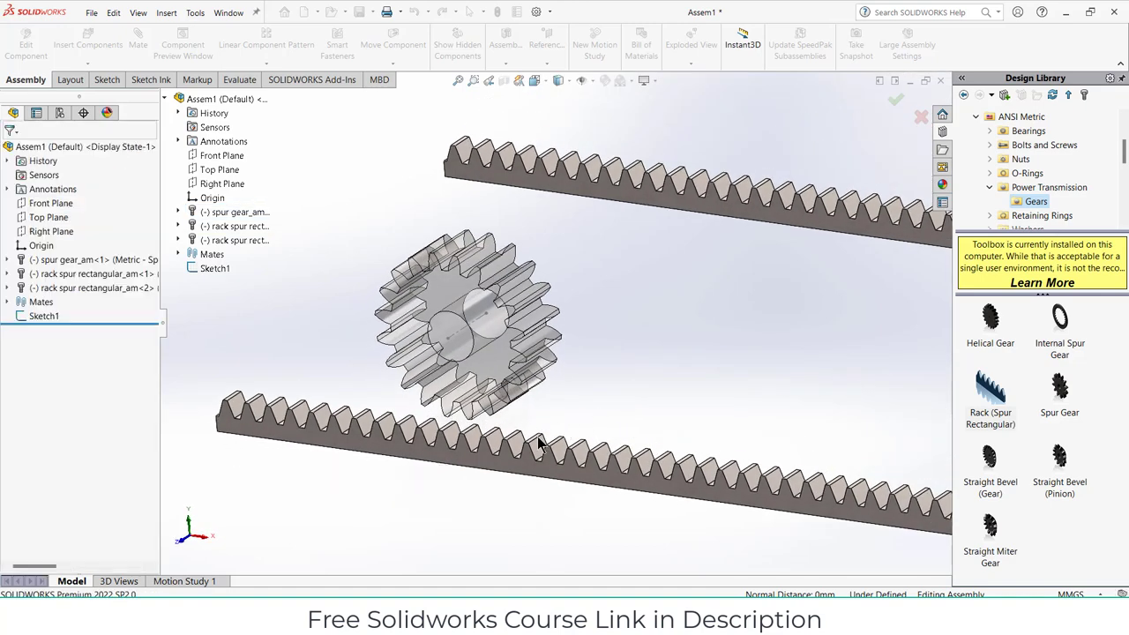
Move the lower rack closer under the gear and mate its front face 2.5 mm from the gear's front face
drag(549, 474, 675, 450)
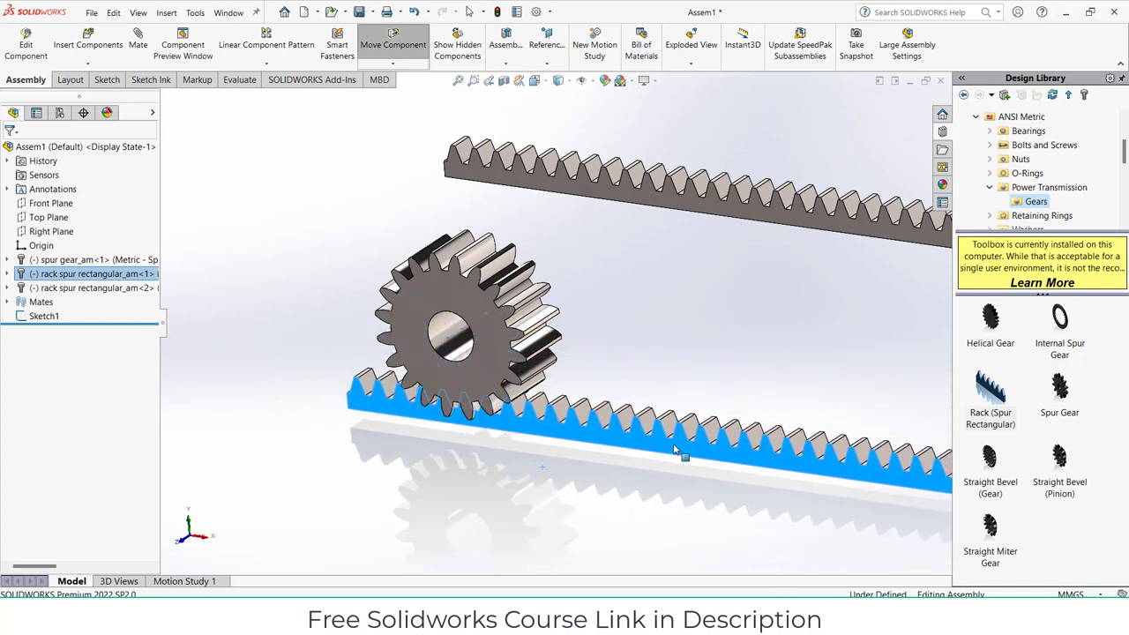
click(433, 457)
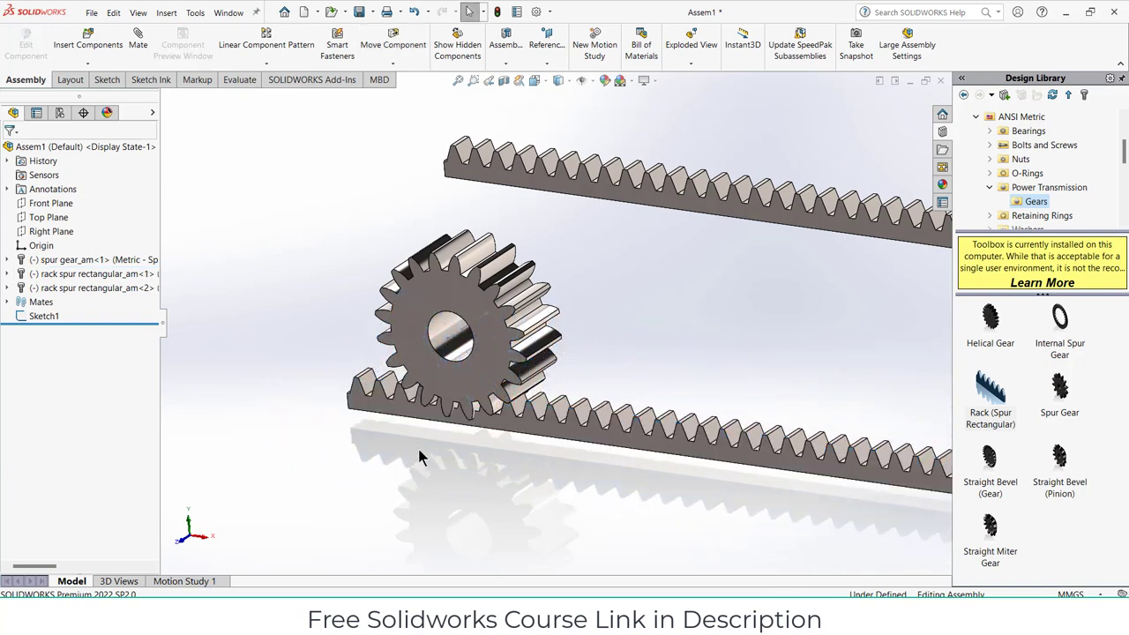
click(137, 55)
click(464, 379)
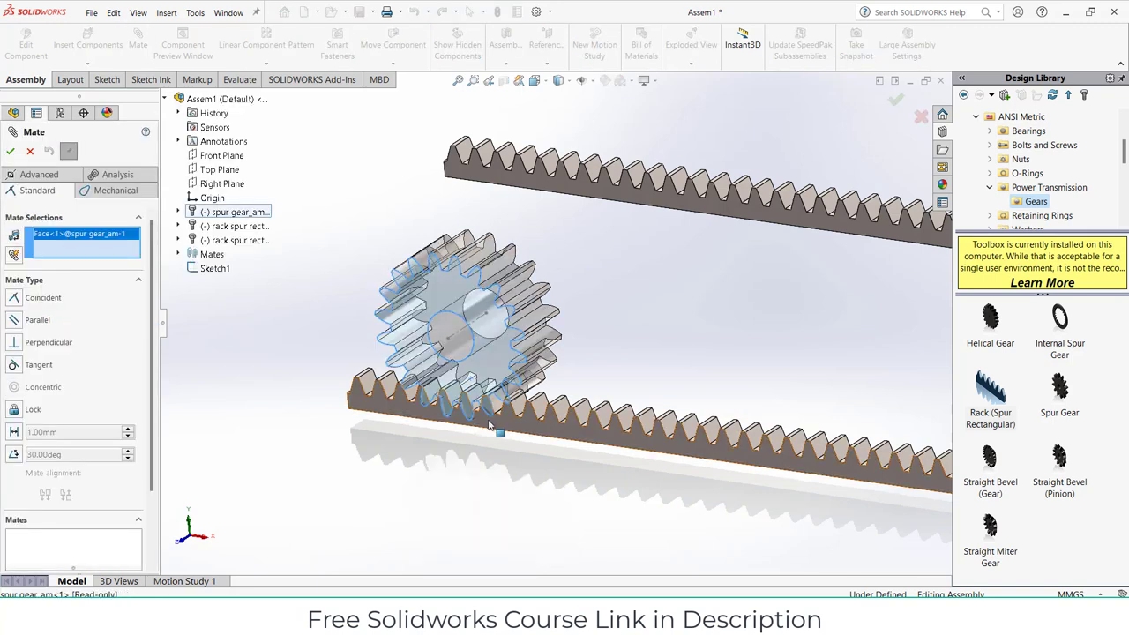
click(492, 431)
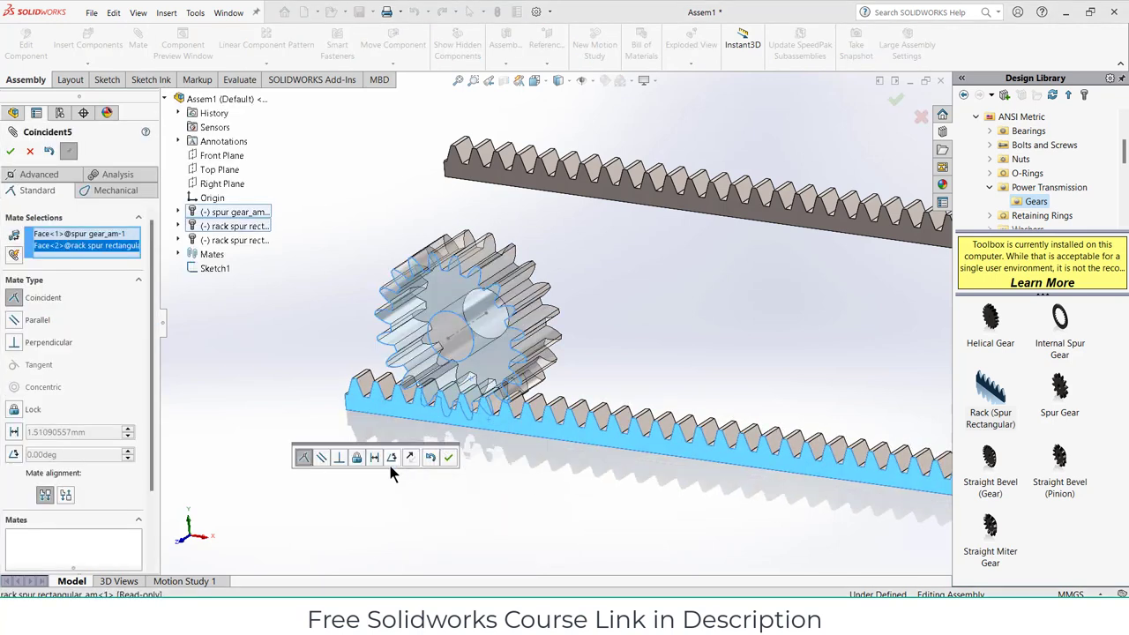
click(374, 458)
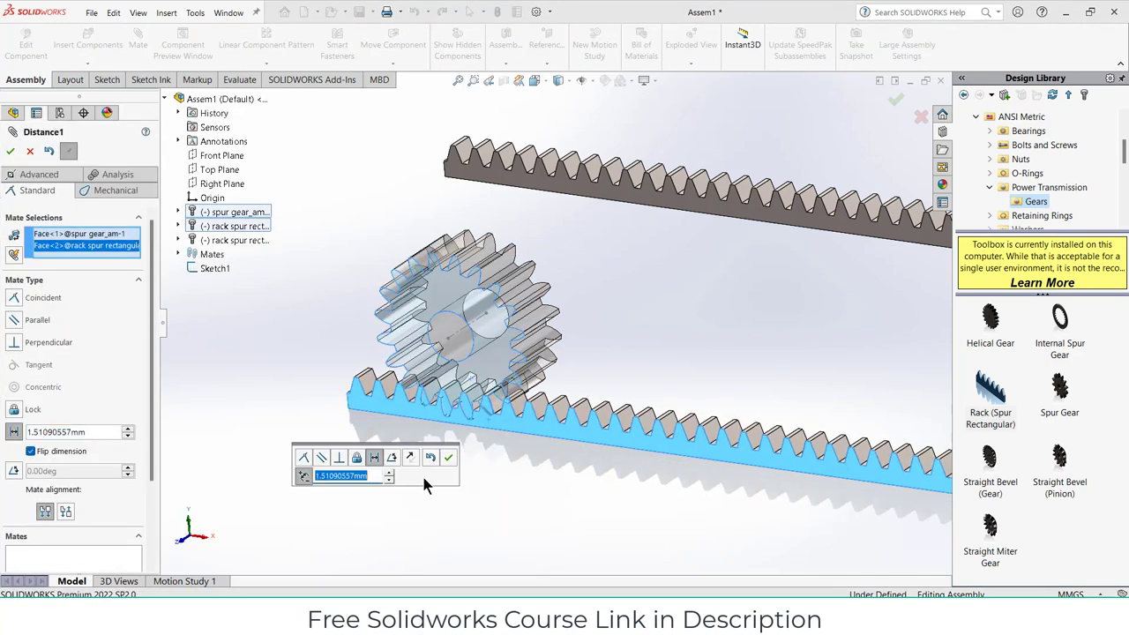
text(5)
key(Return)
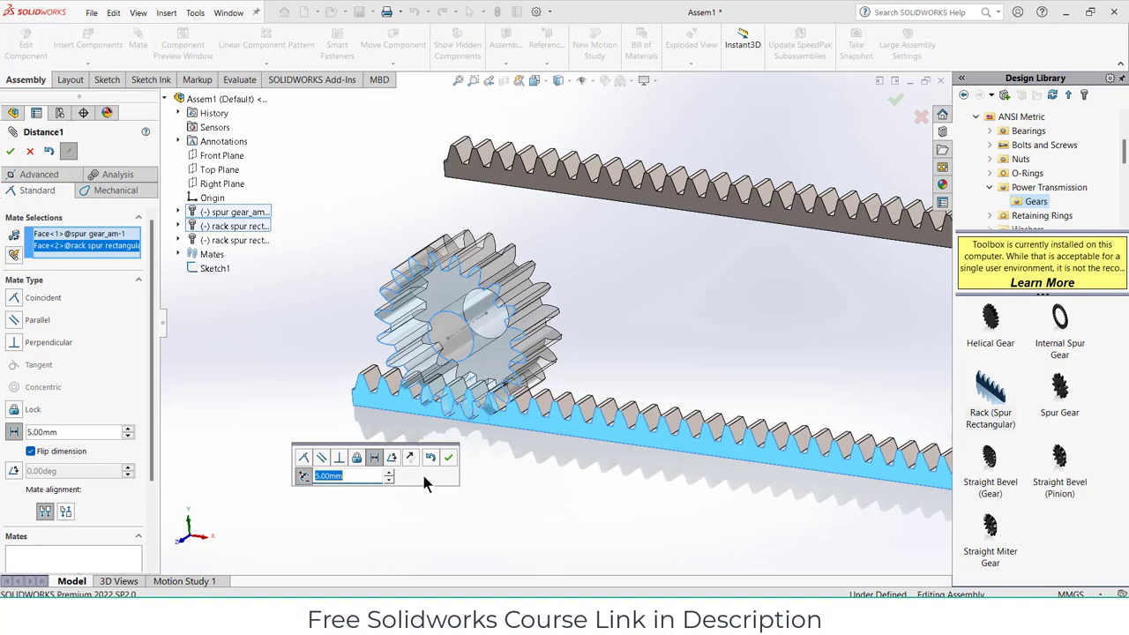
text(2.5)
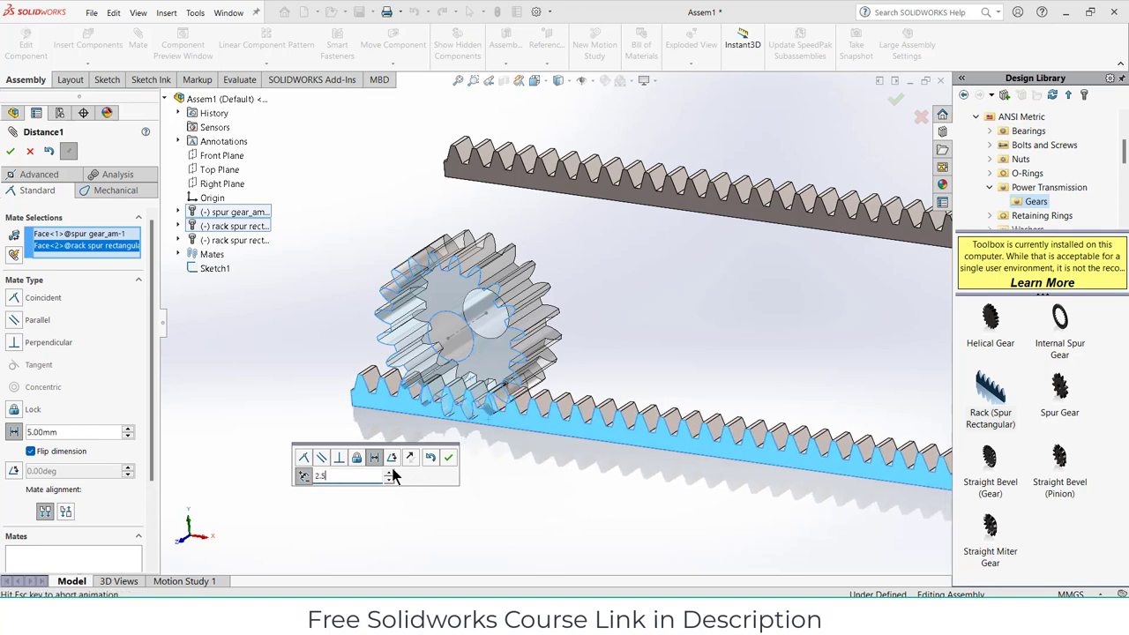
key(Return)
click(449, 458)
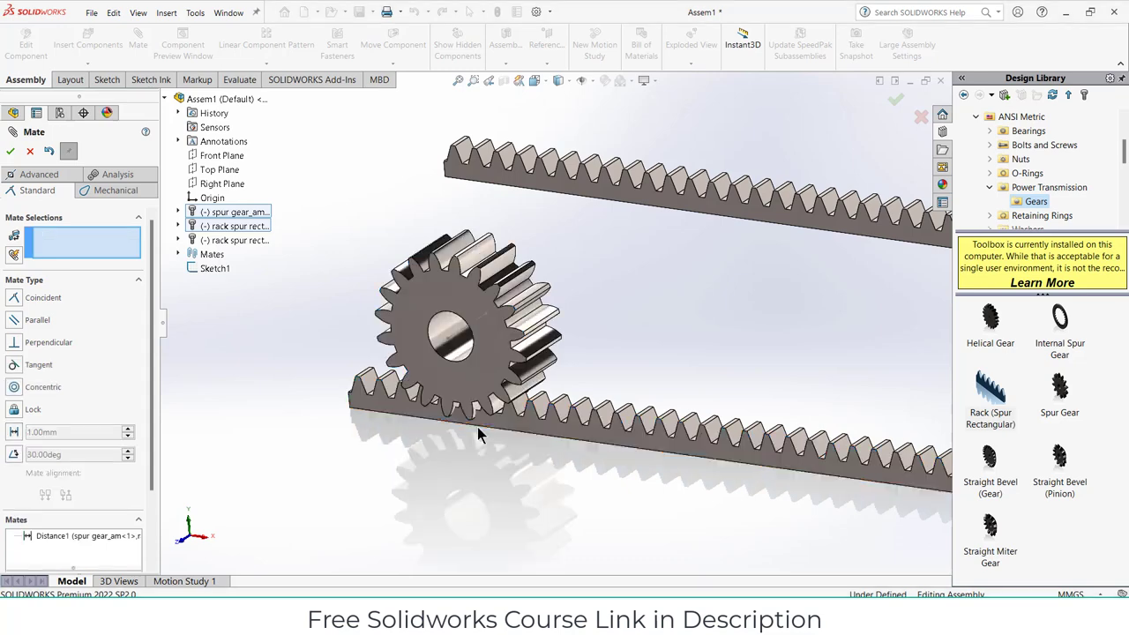
Start a distance mate between a tooth-root face of the lower rack and the Top Plane, entering 35 mm in the front view
scroll(556, 421, down, 3)
middle_drag(553, 418, 557, 435)
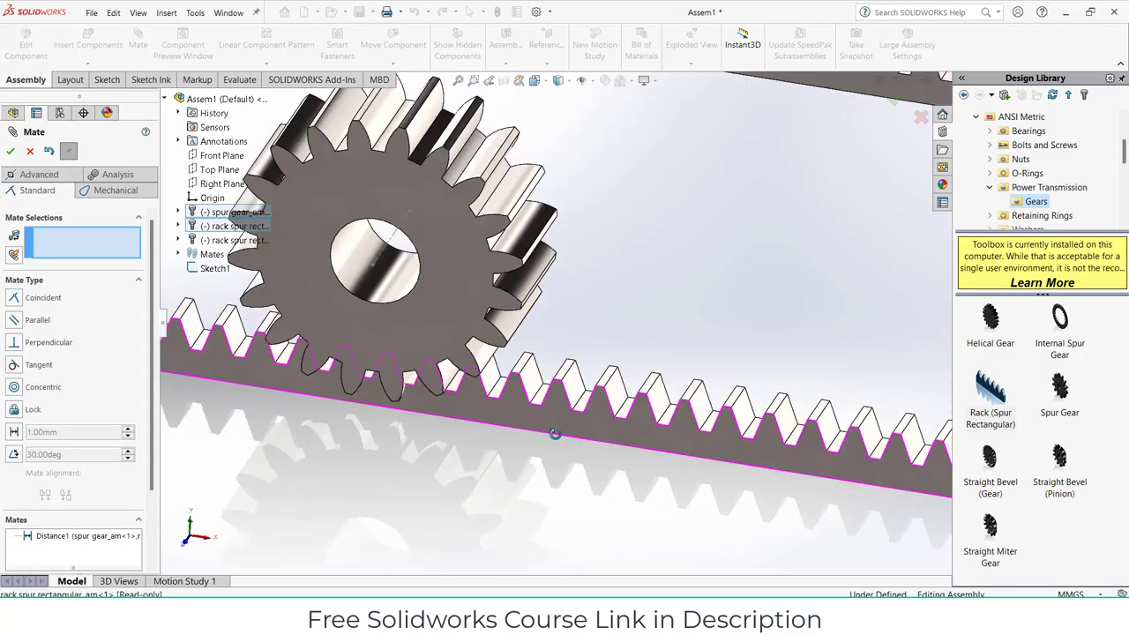
click(543, 398)
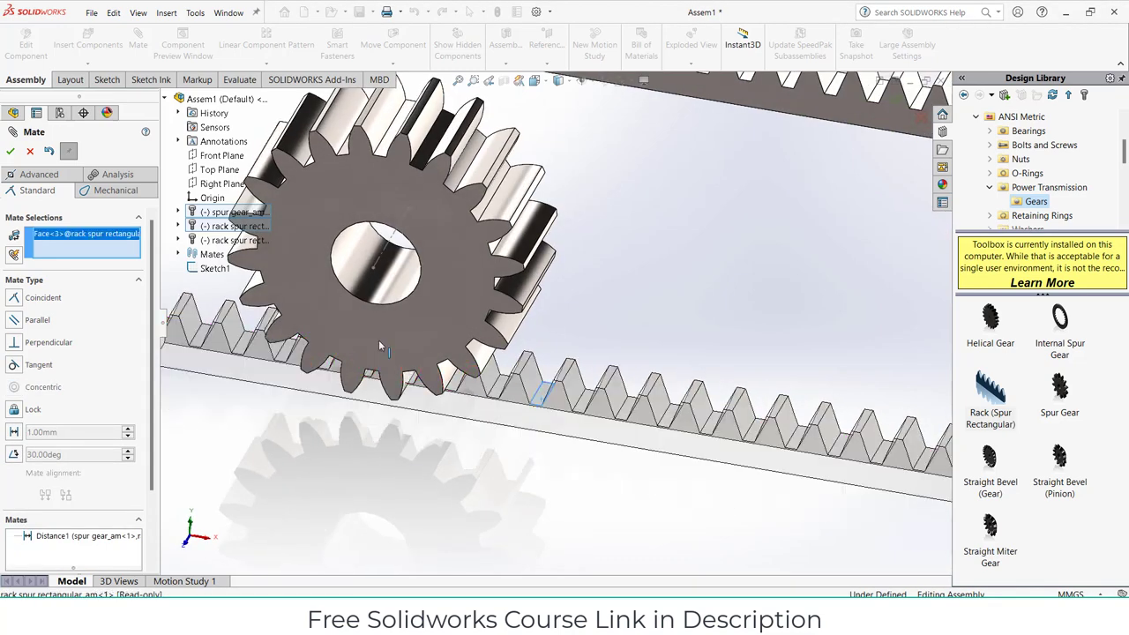
click(218, 175)
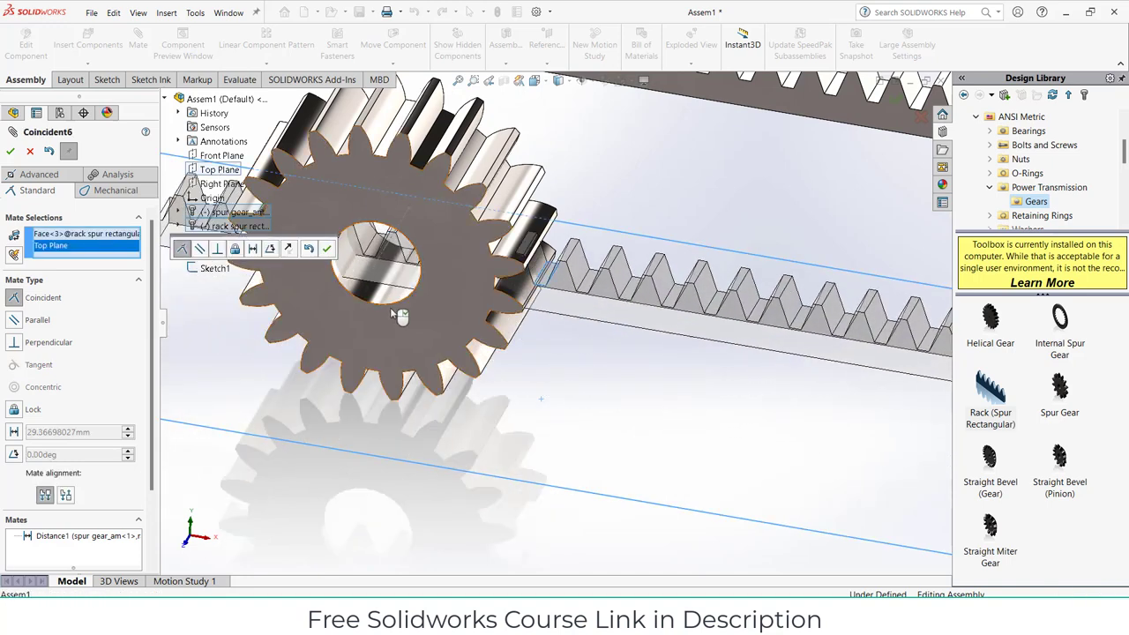
click(253, 250)
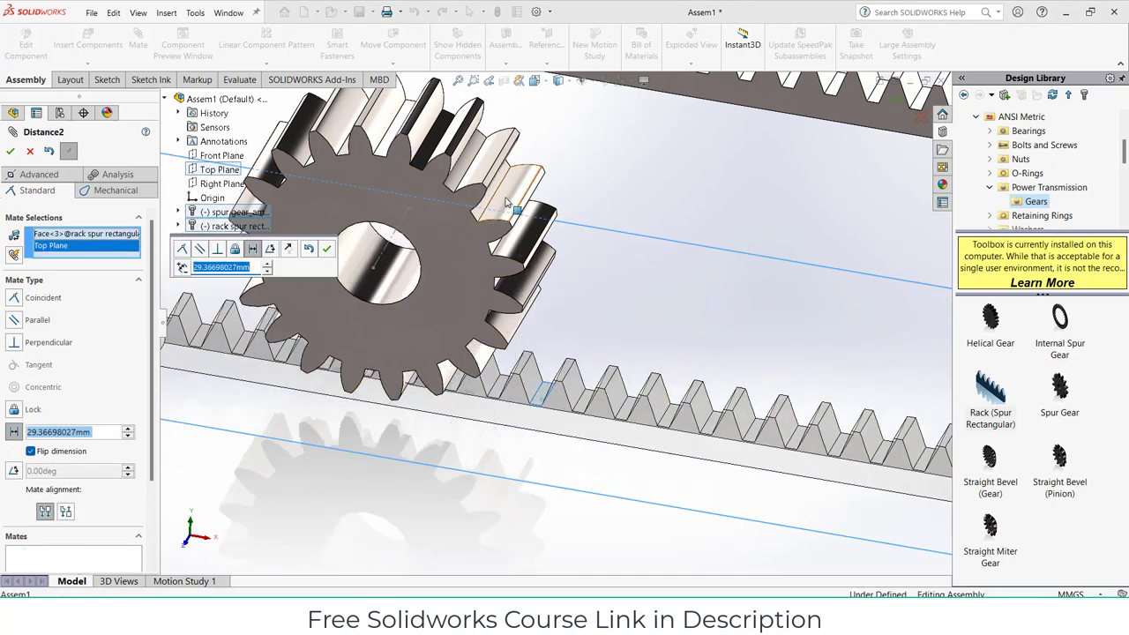
click(536, 81)
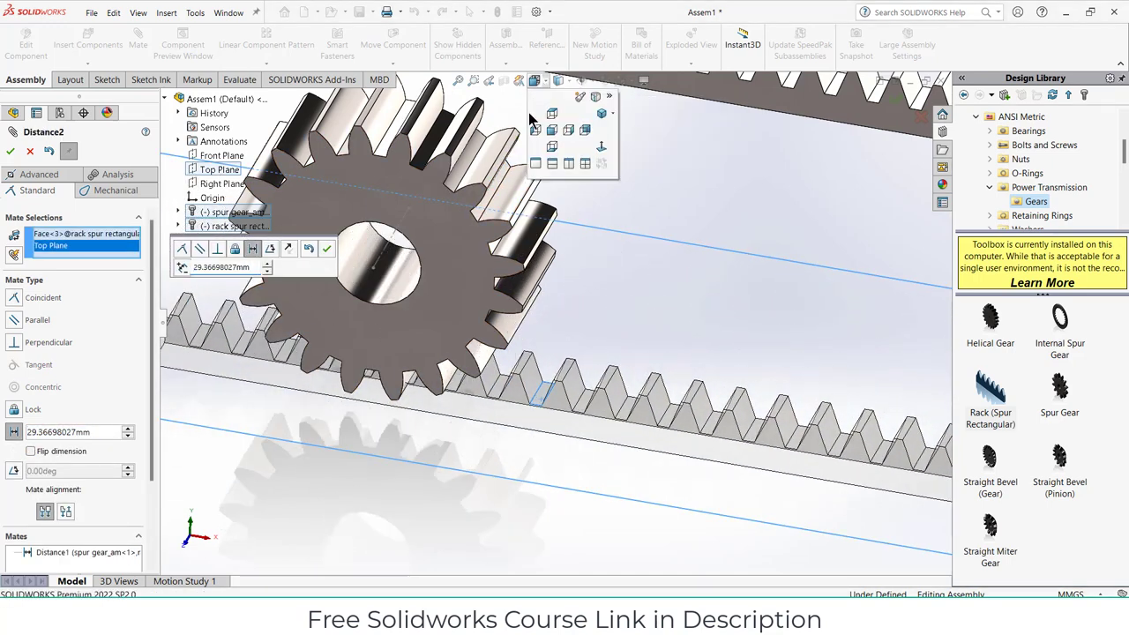
click(549, 129)
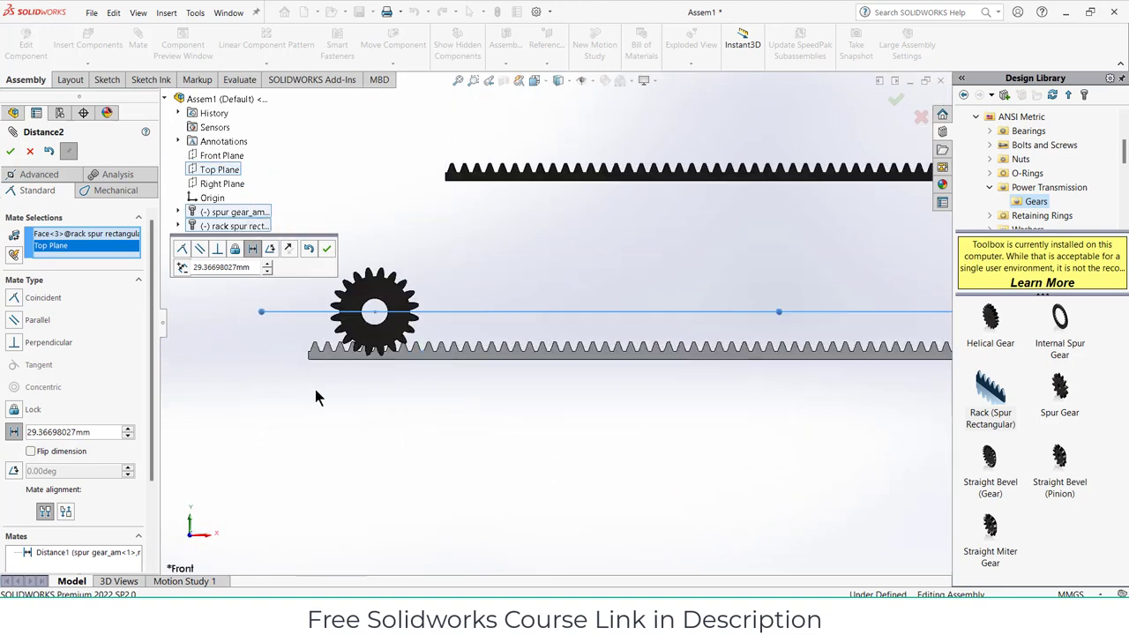
scroll(382, 331, down, 5)
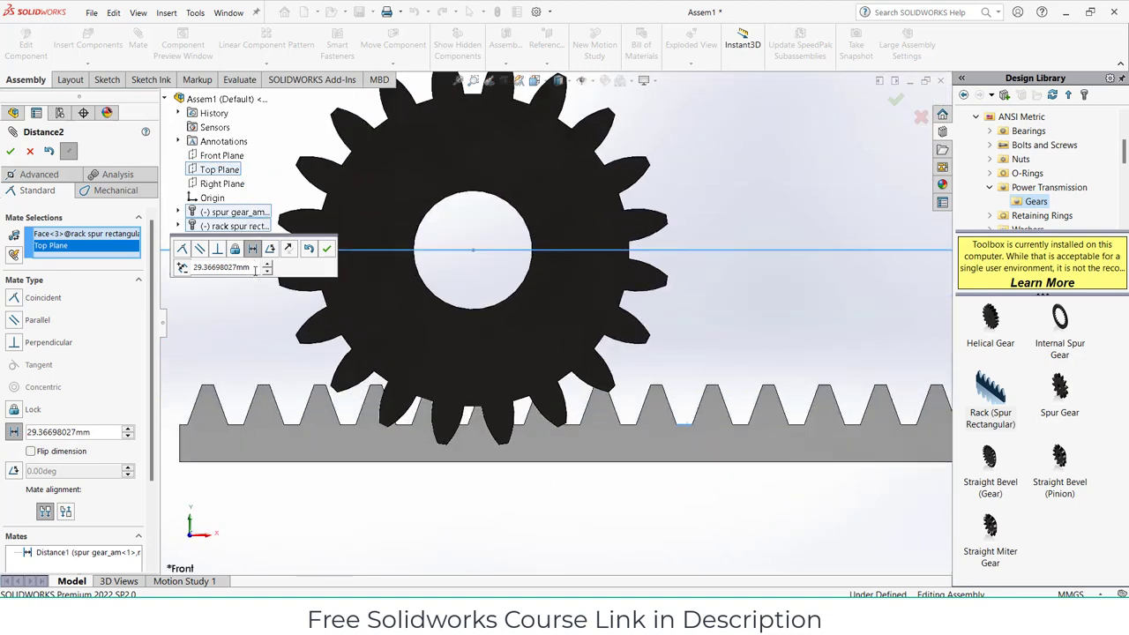
drag(256, 270, 54, 233)
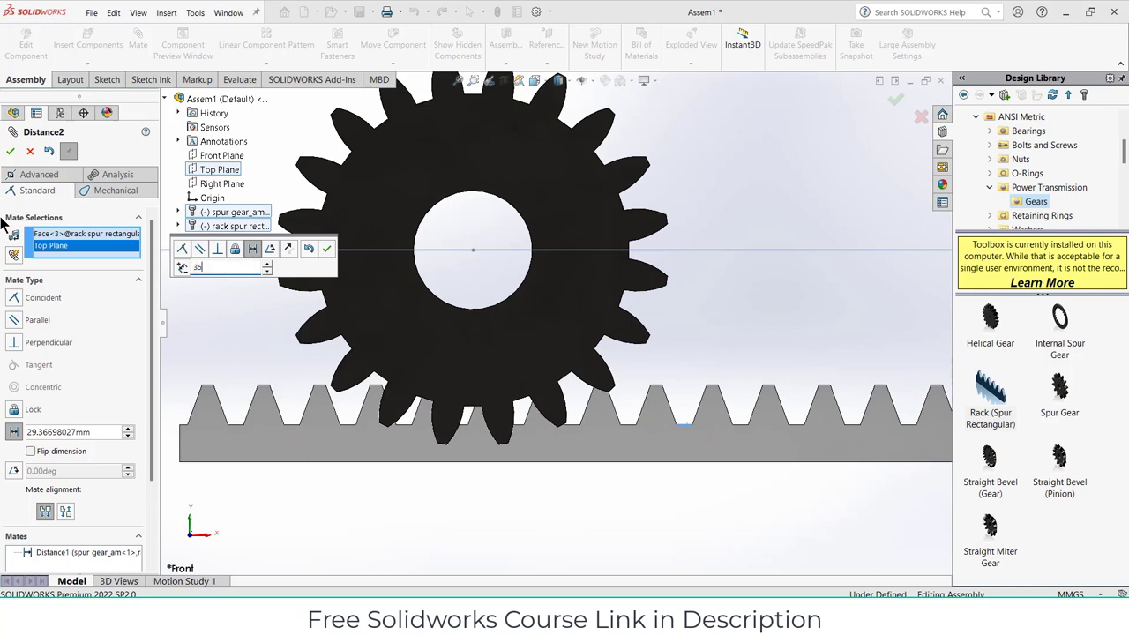
key(Return)
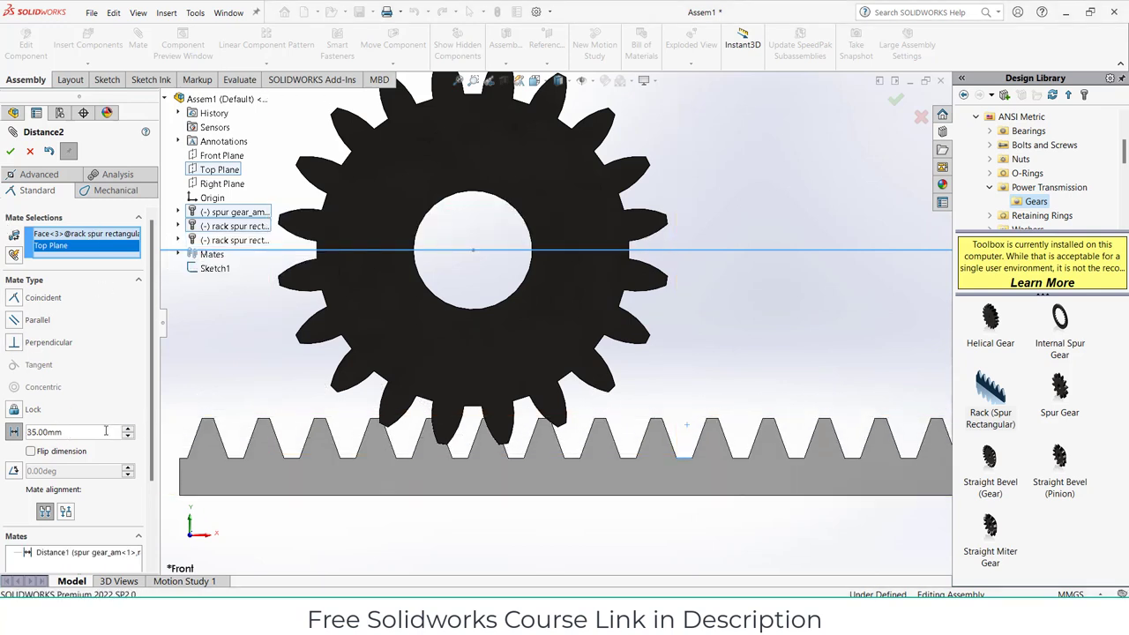
Try rack distances of 32 mm and 33 mm from the Top Plane, sliding the rack sideways to check the tooth mesh
text(32)
key(Return)
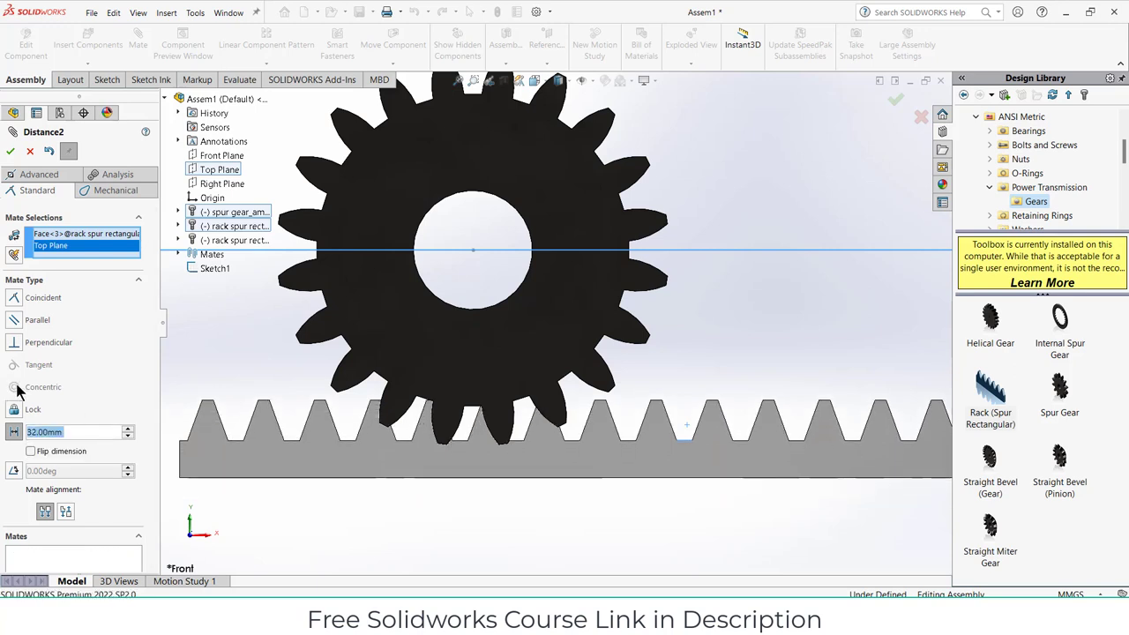
mouse_move(554, 457)
mouse_down()
mouse_move(522, 455)
mouse_move(536, 458)
mouse_up()
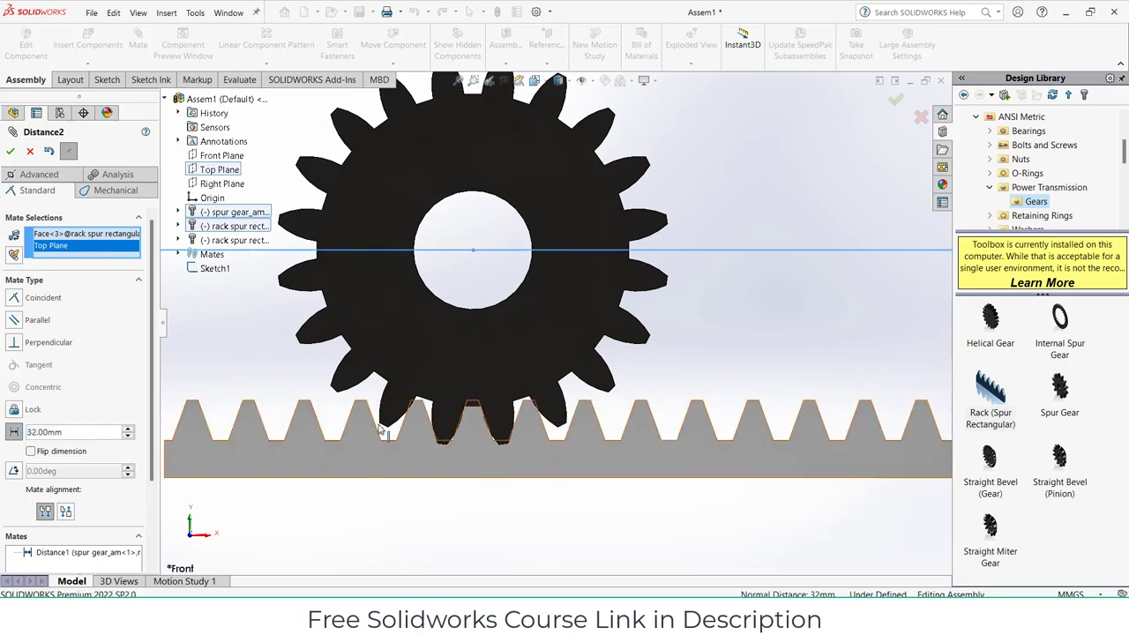
drag(67, 429, 1, 421)
text(33)
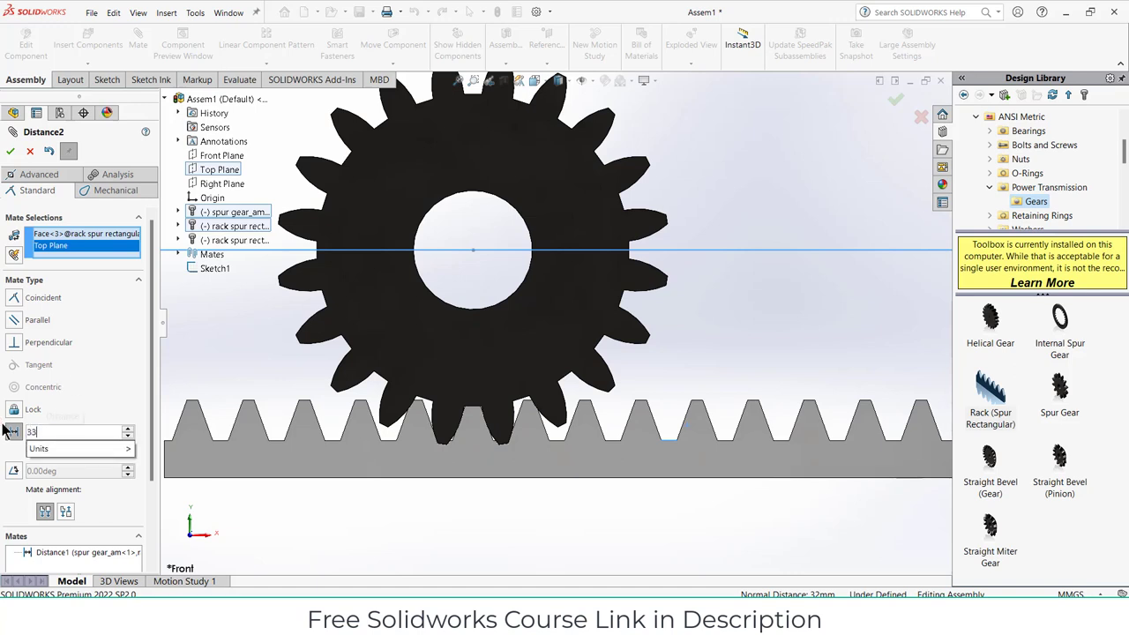
key(Return)
drag(609, 469, 590, 468)
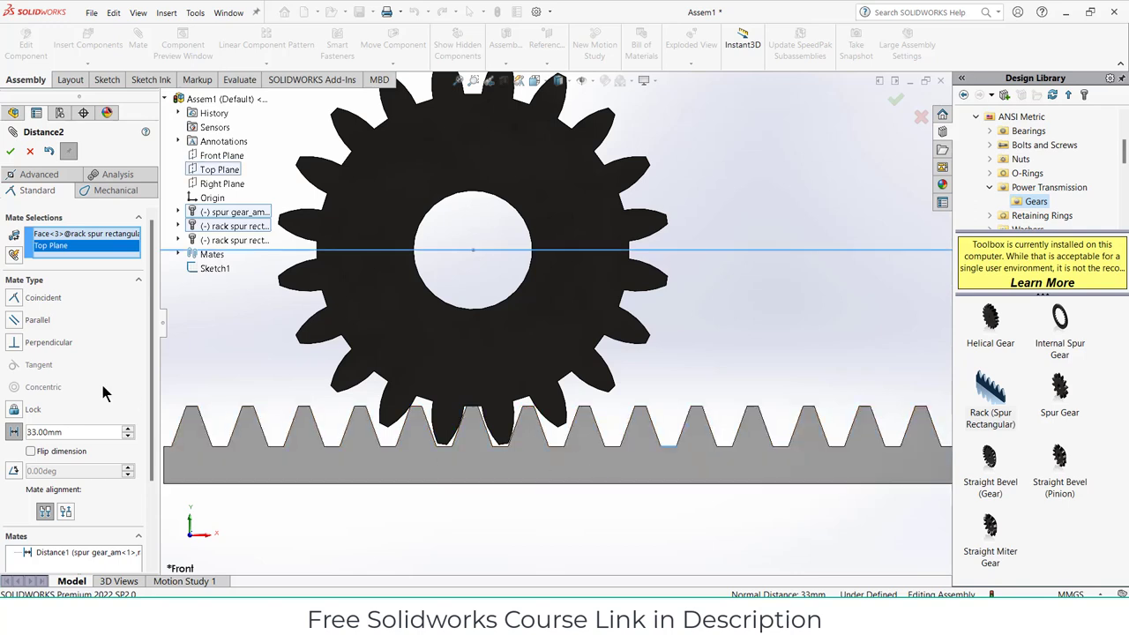
Set the rack's distance from the Top Plane to 33.5 mm, slide a rack tooth into the gear's gap and finish mating
text(33.5)
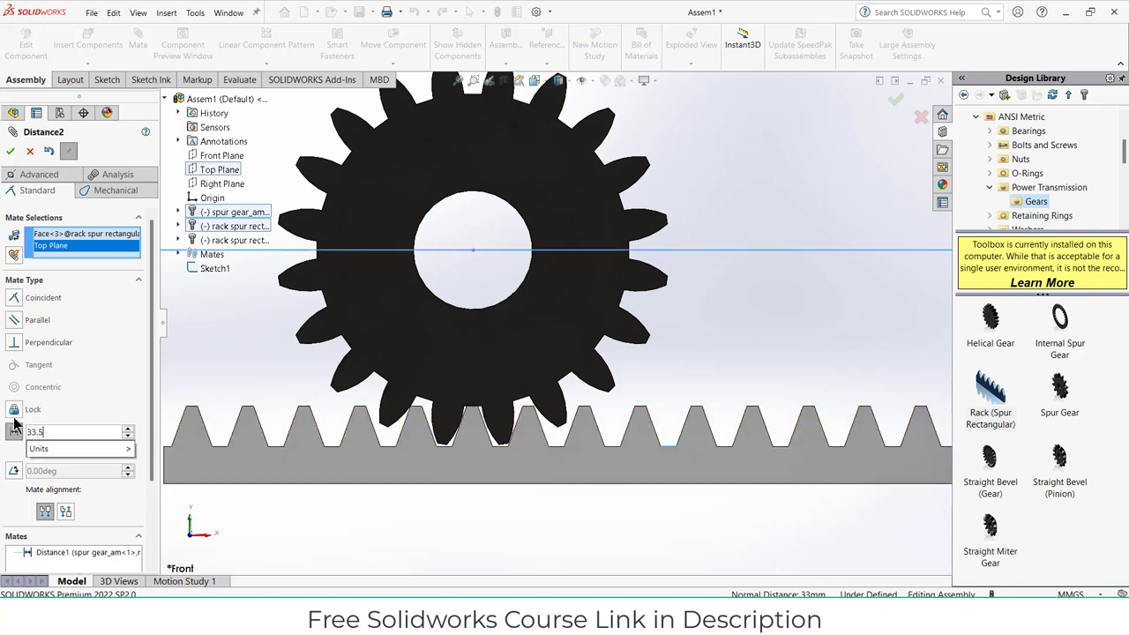
key(Return)
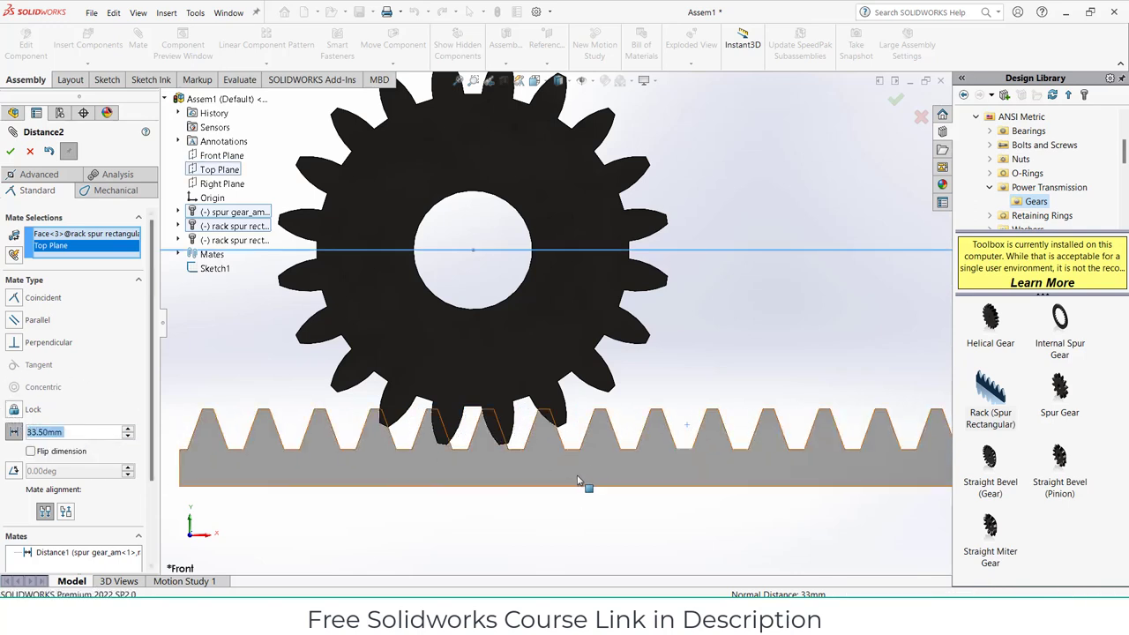
drag(573, 476, 558, 477)
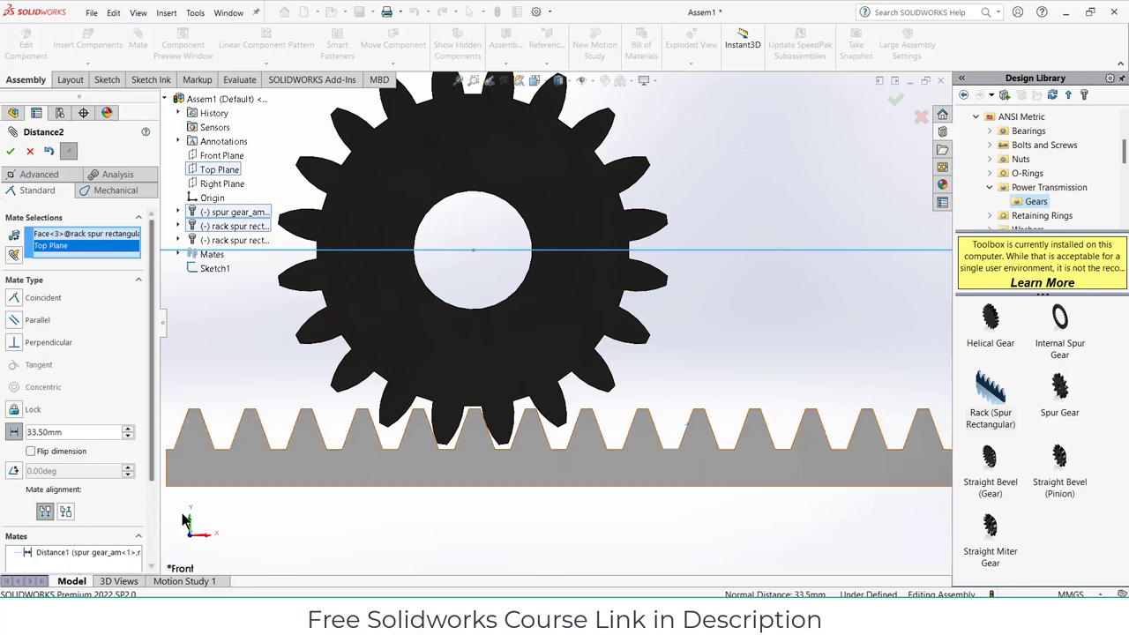
click(10, 153)
scroll(524, 239, up, 8)
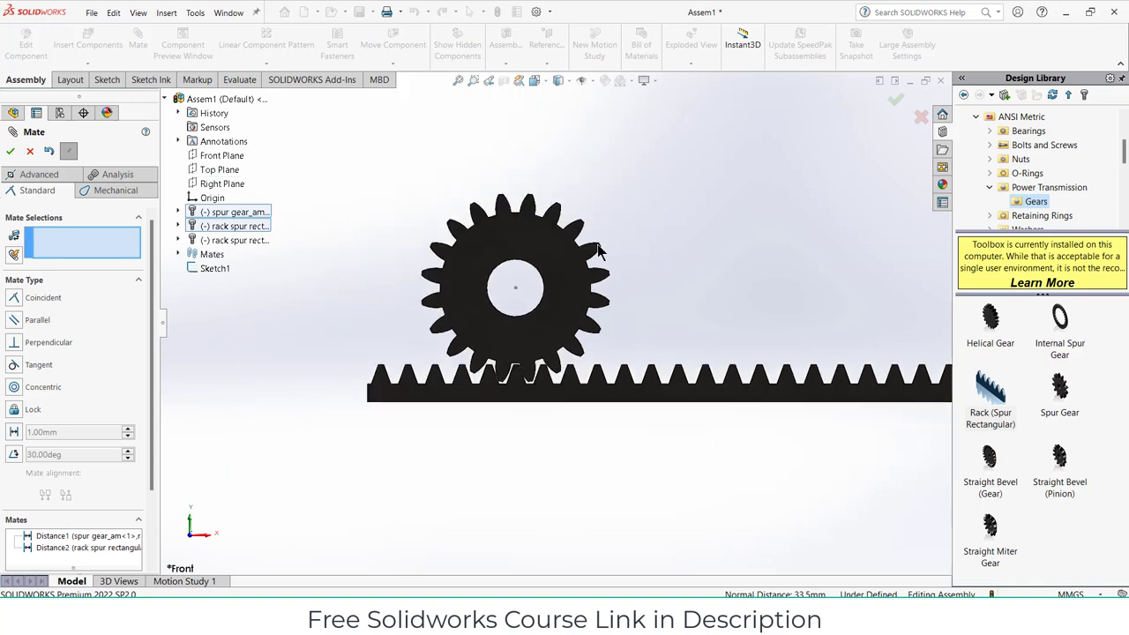
scroll(766, 196, down, 2)
scroll(765, 196, down, 1)
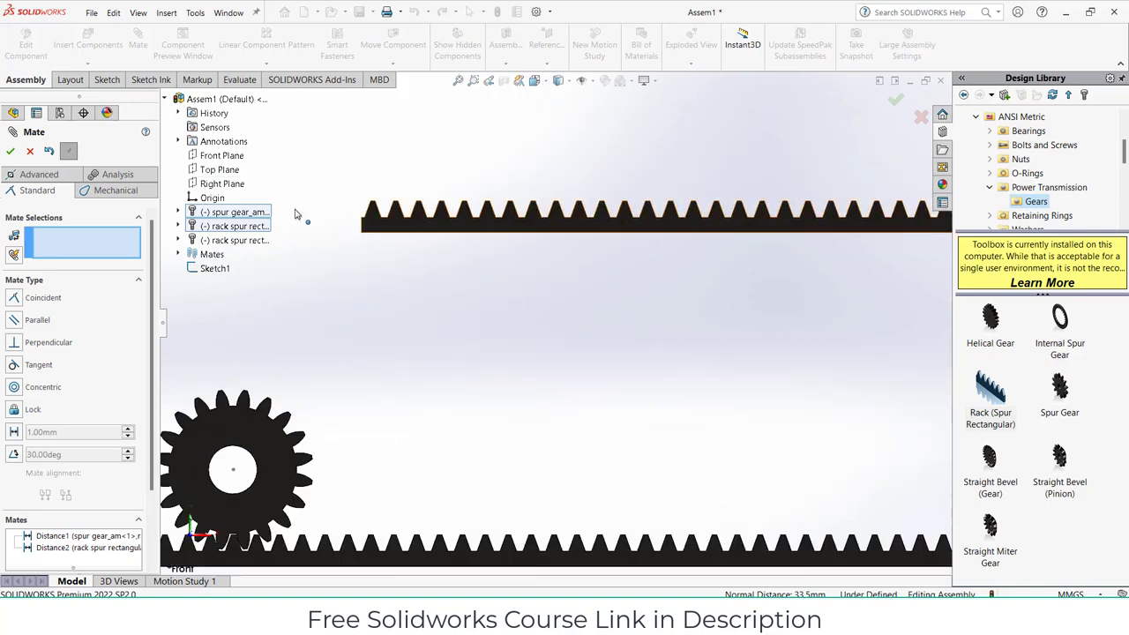
click(29, 152)
Rotate the upper rack by free drag until its teeth point down, and move it up over the gear
click(392, 63)
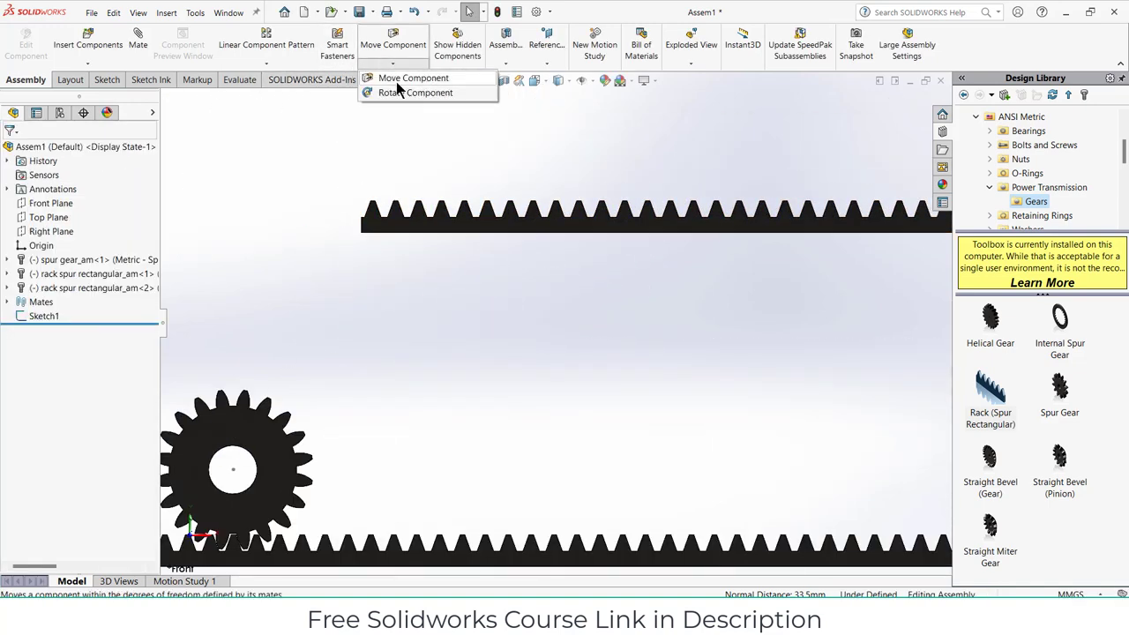
click(405, 93)
drag(536, 214, 519, 130)
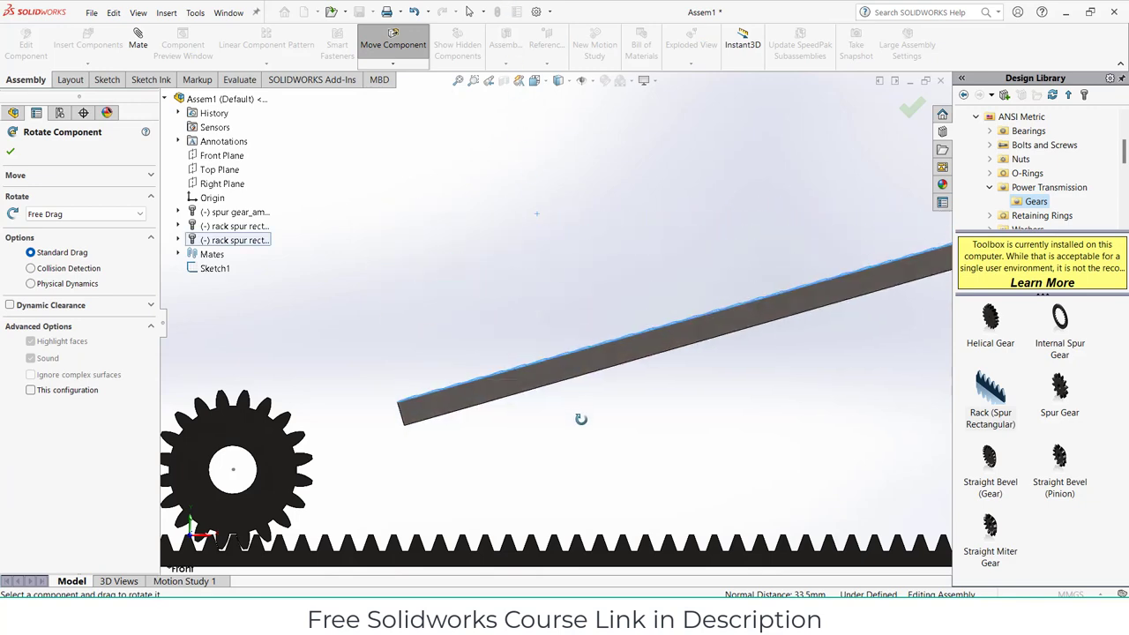
drag(600, 358, 564, 112)
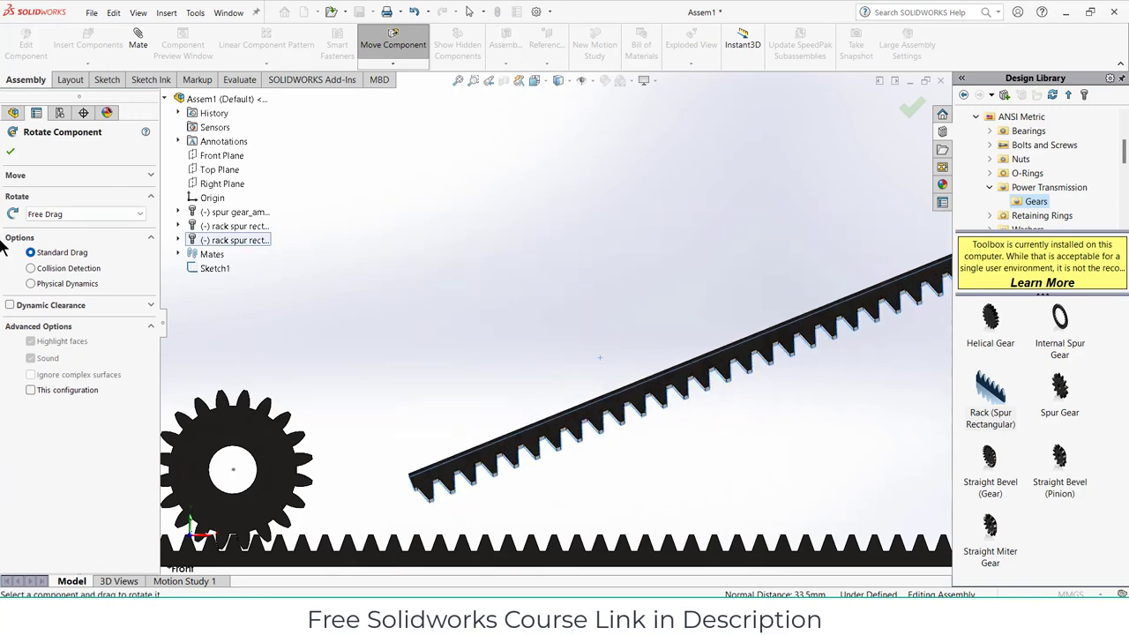
click(11, 153)
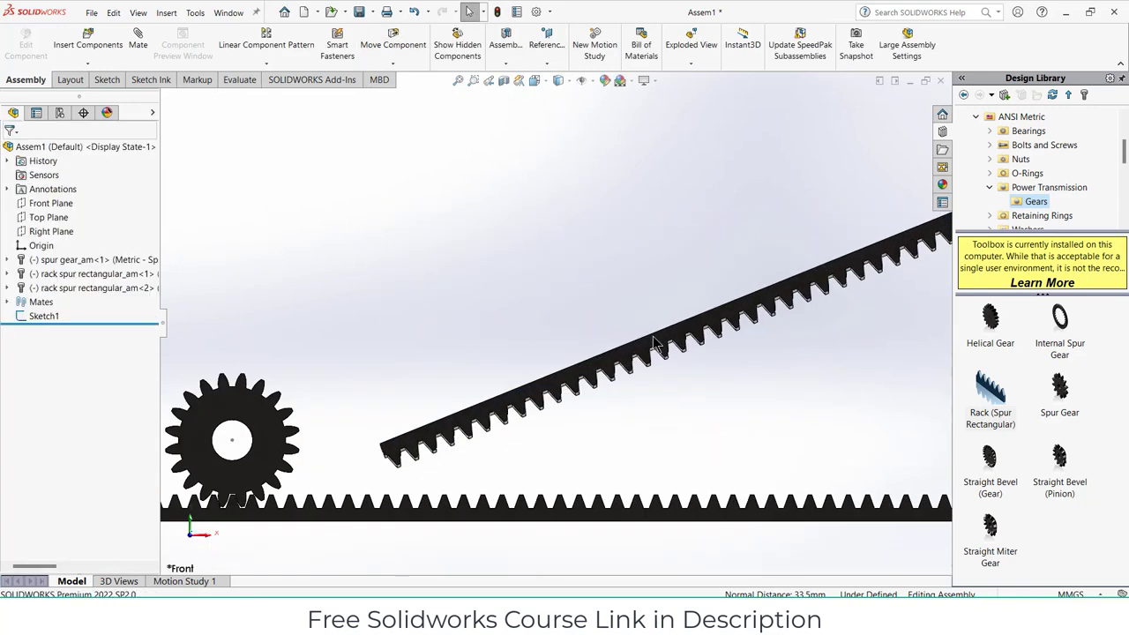
drag(371, 267, 251, 234)
click(431, 298)
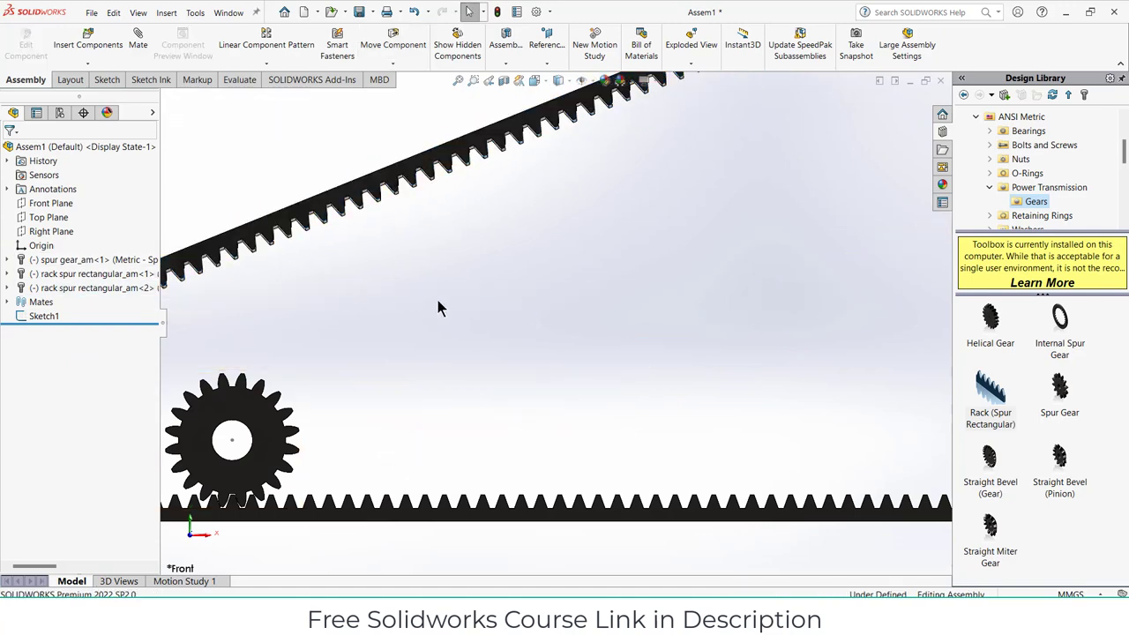
Add a parallel mate between the flat back face of the upper rack and that of the lower rack
middle_drag(437, 300, 474, 395)
scroll(490, 336, up, 2)
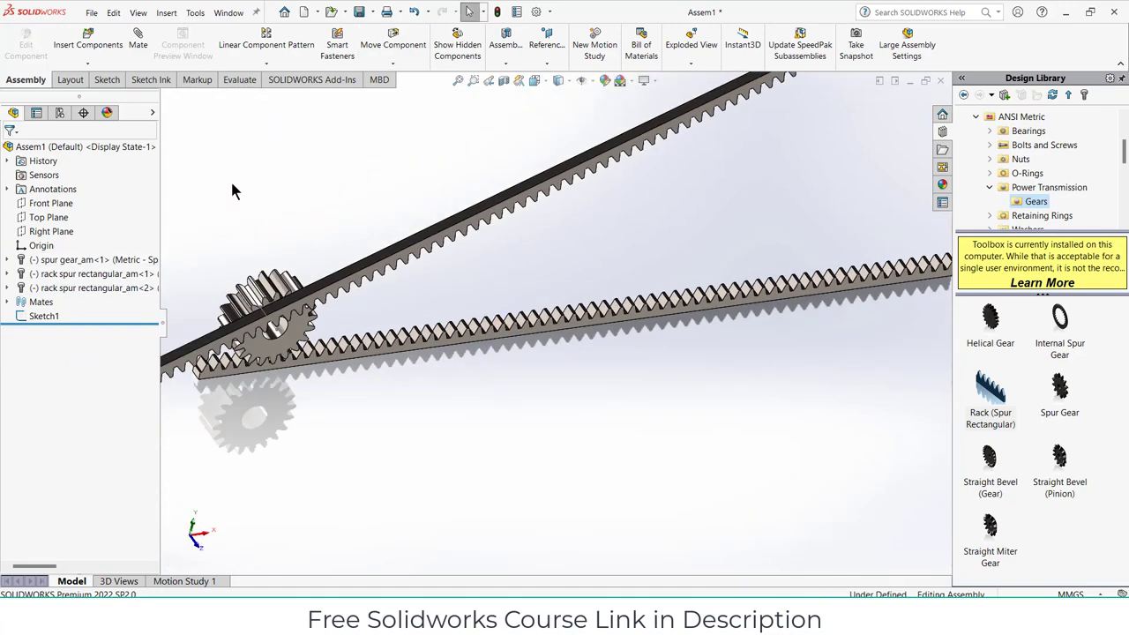
click(150, 45)
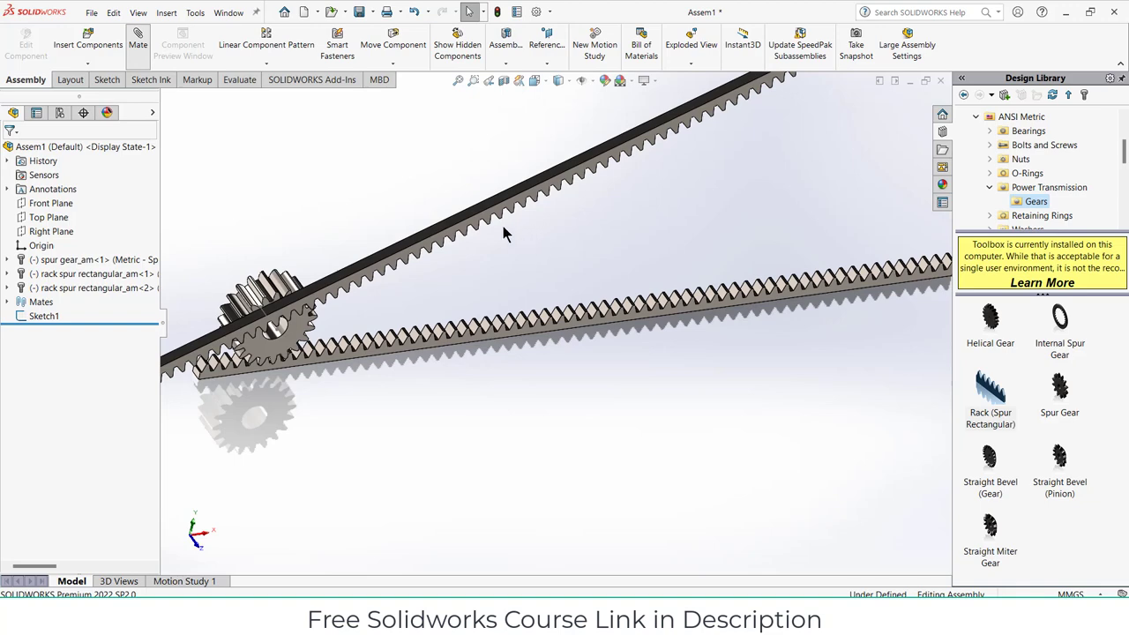
scroll(494, 224, down, 6)
click(441, 170)
scroll(562, 340, up, 3)
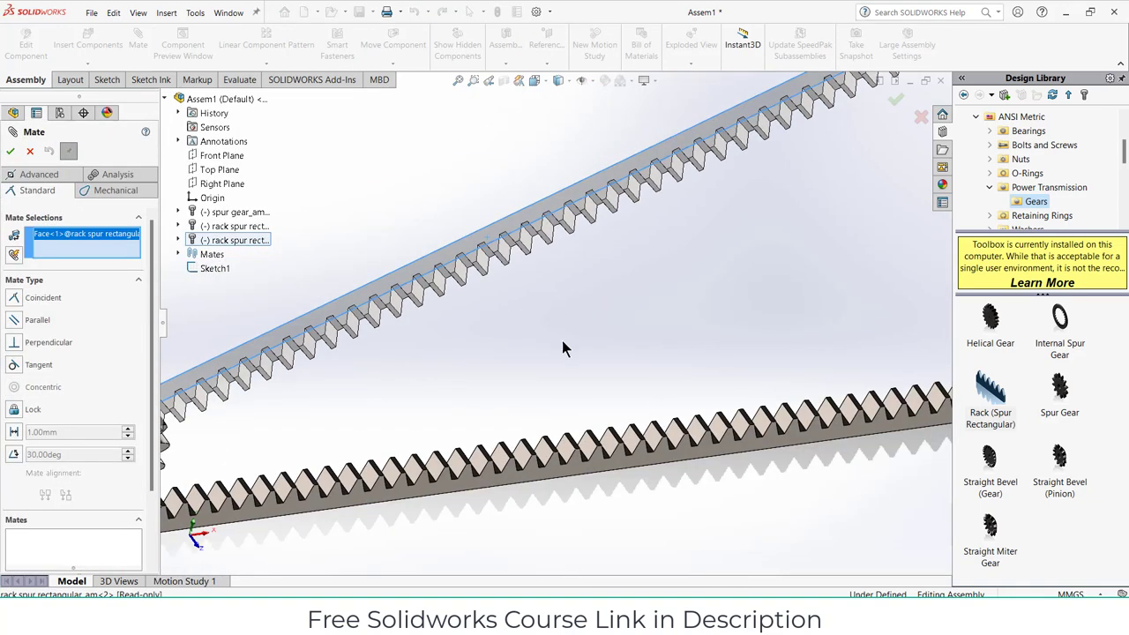
scroll(562, 341, up, 2)
middle_drag(553, 369, 500, 257)
middle_drag(505, 397, 505, 336)
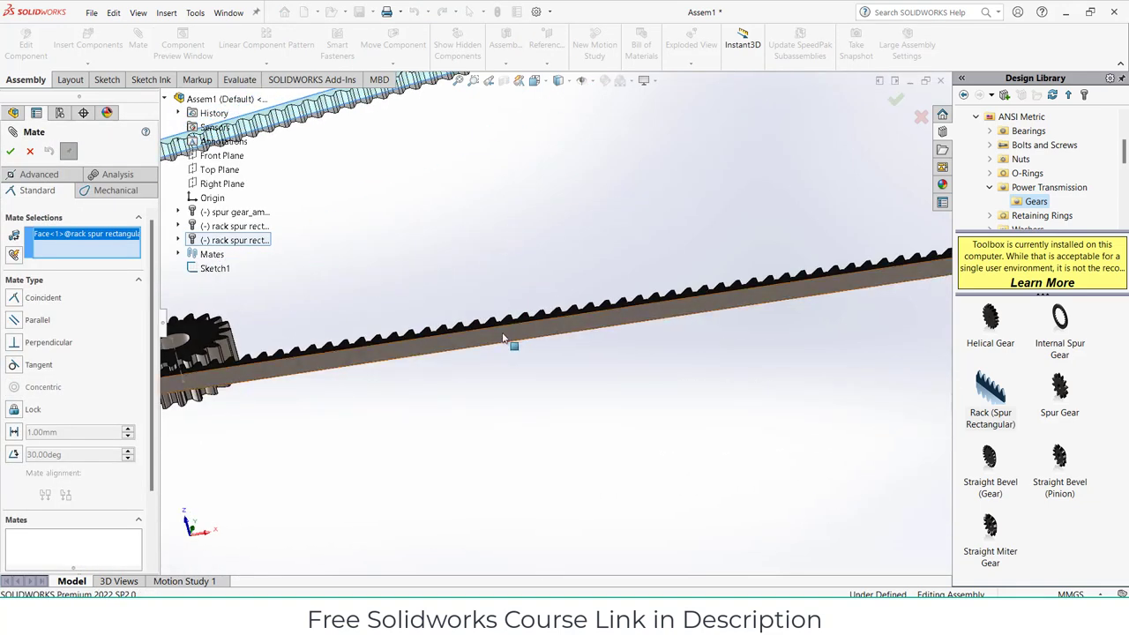
click(504, 338)
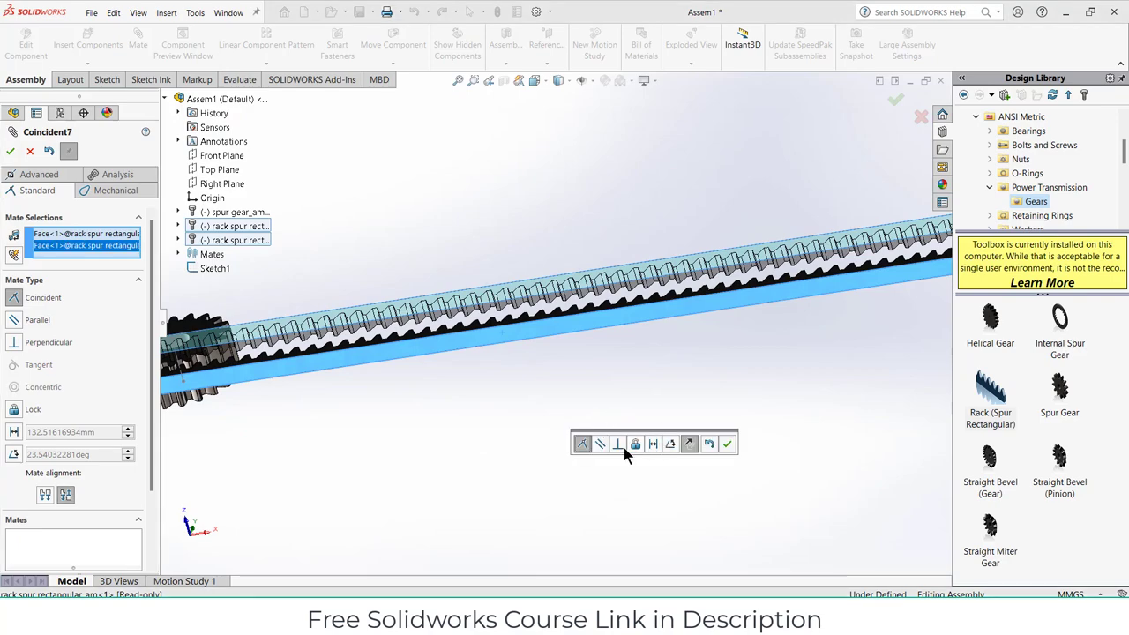
click(600, 444)
click(727, 443)
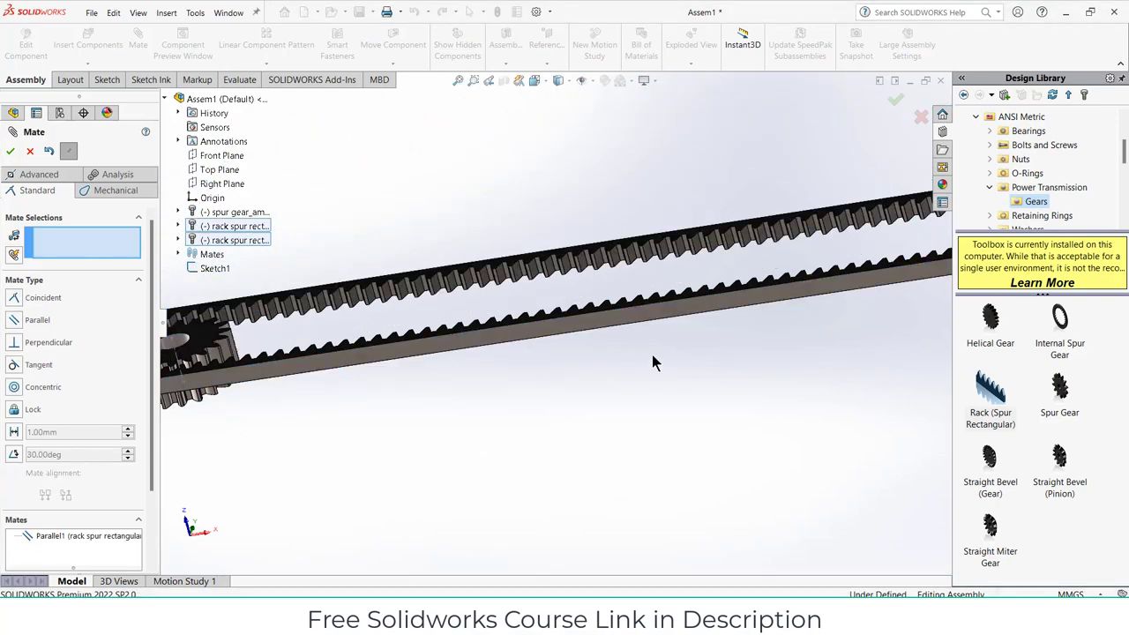
Add a 5 mm distance mate between the upper rack's toothed side face and the gear's flat face on the same side
middle_drag(653, 356, 573, 445)
middle_drag(557, 318, 484, 320)
scroll(649, 227, up, 3)
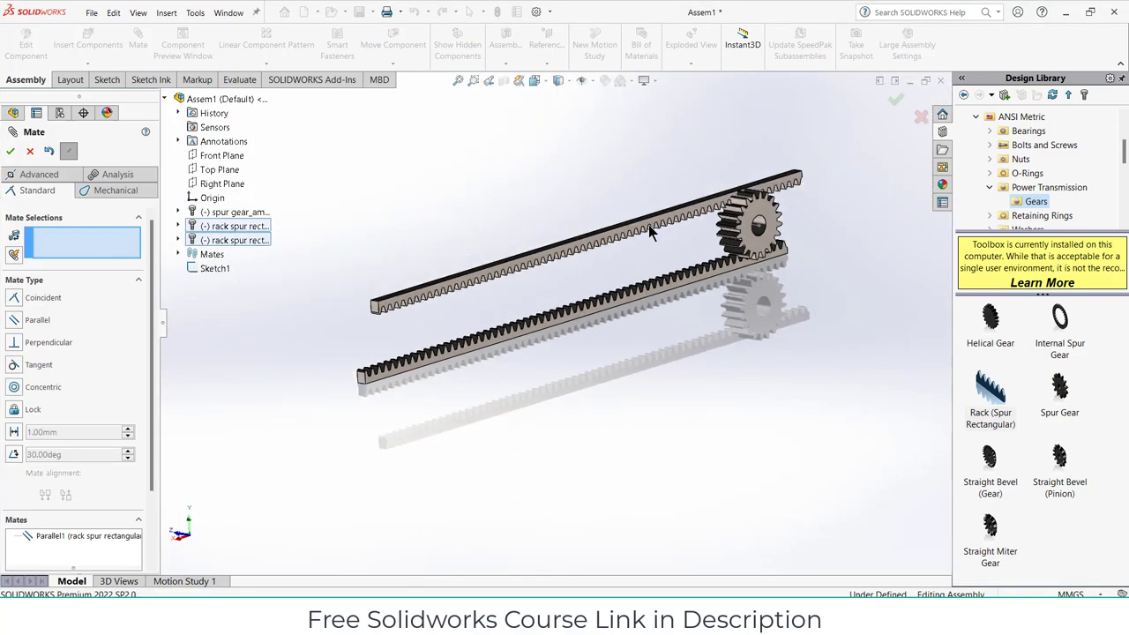
scroll(727, 233, down, 5)
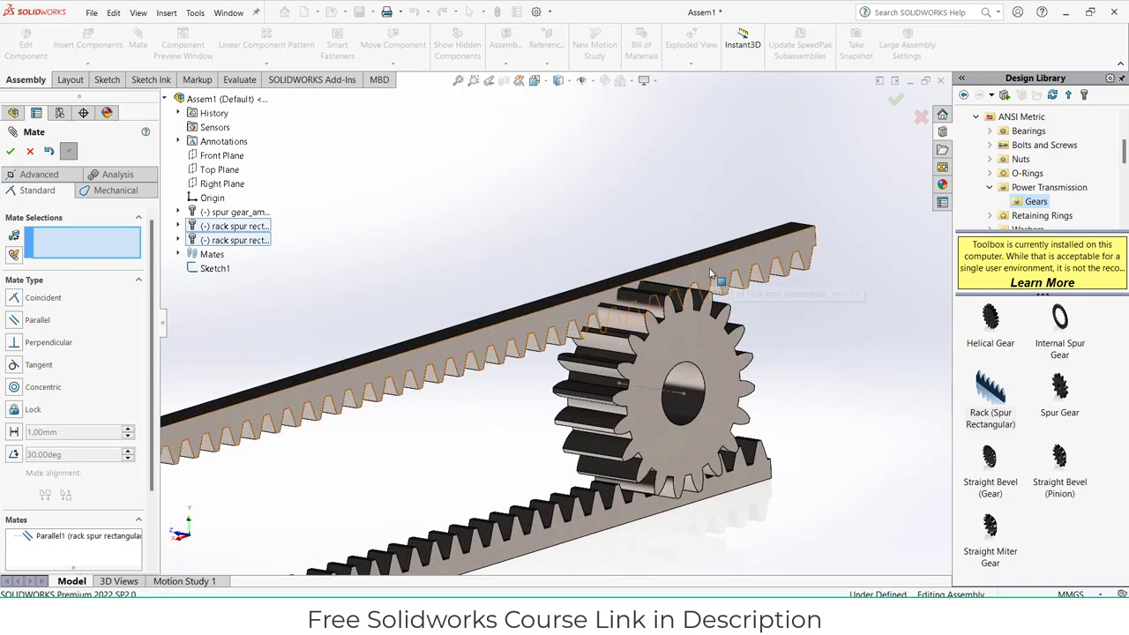
click(710, 273)
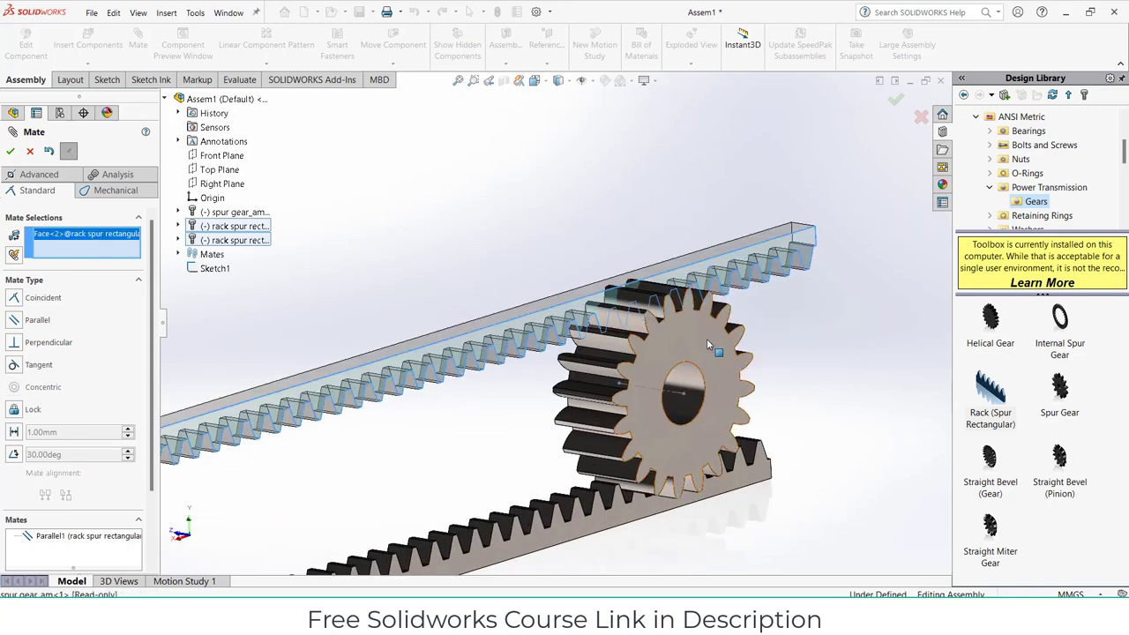
click(706, 337)
click(785, 369)
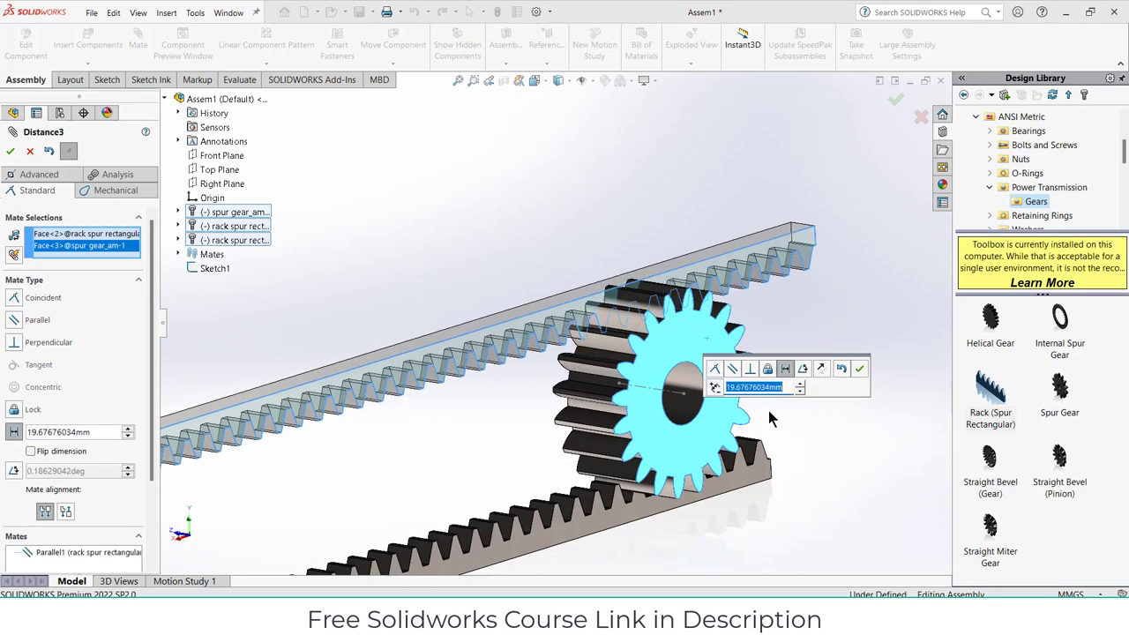
text(5)
key(Return)
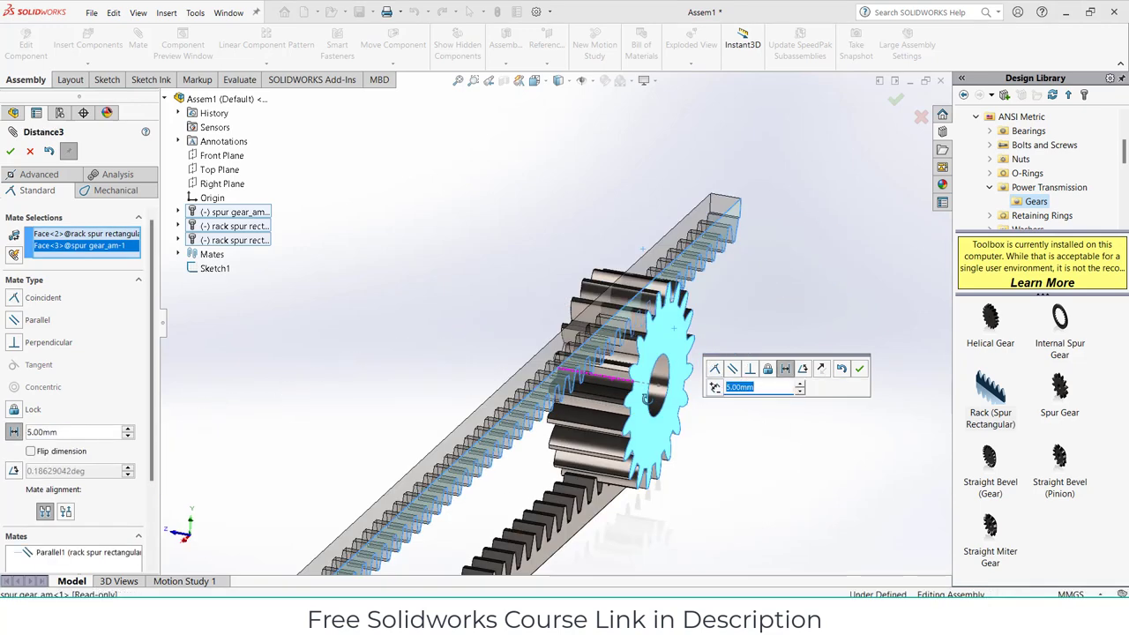
middle_drag(647, 398, 662, 430)
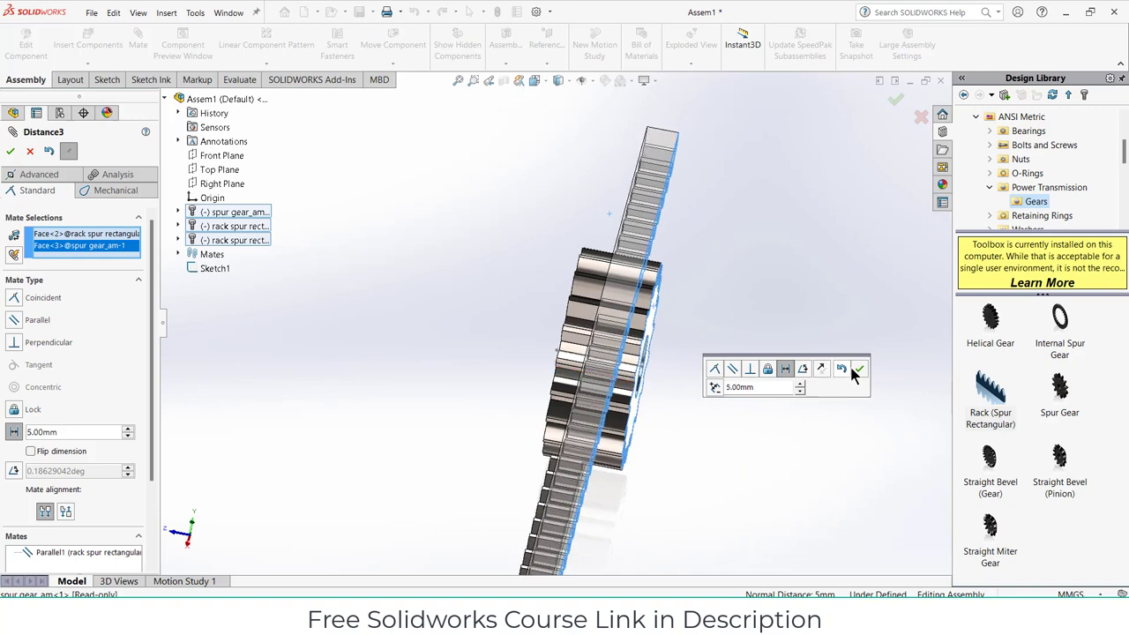
click(861, 373)
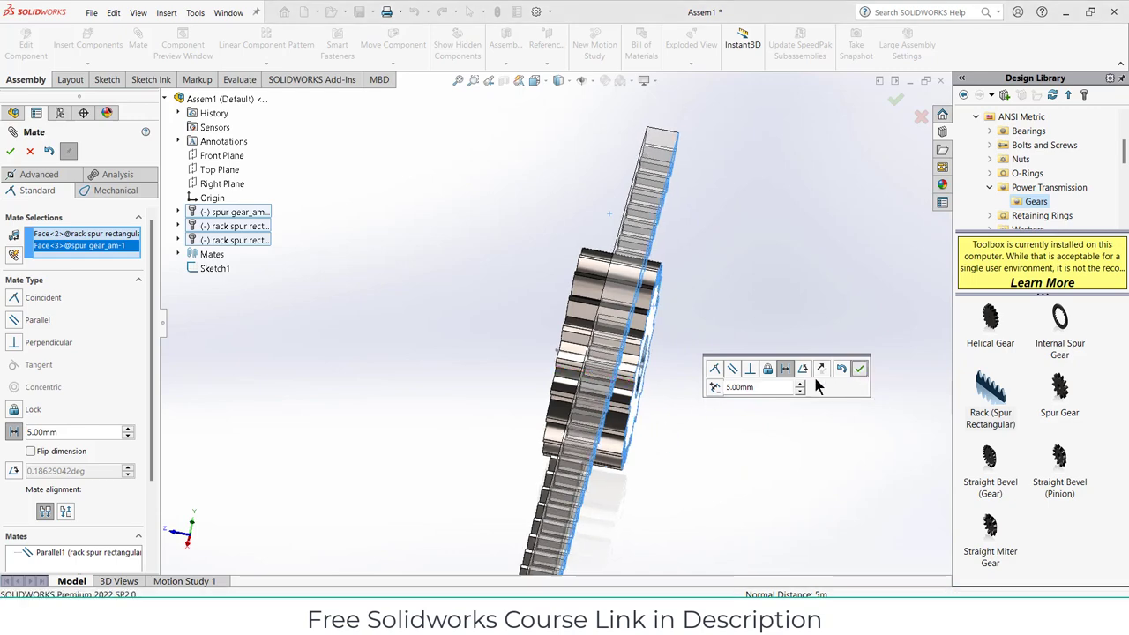
click(10, 153)
Mate a tooth-root face of the upper rack 33.5 mm from the Top Plane and finish mating
middle_drag(518, 275, 572, 306)
scroll(557, 308, up, 3)
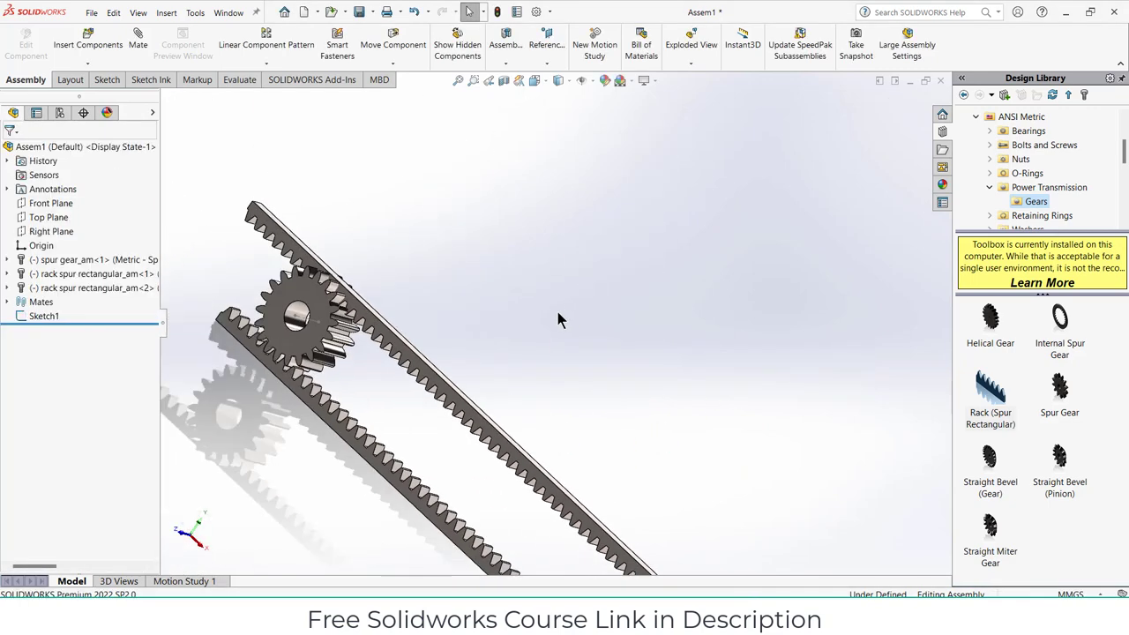
middle_drag(366, 327, 463, 298)
scroll(457, 363, down, 5)
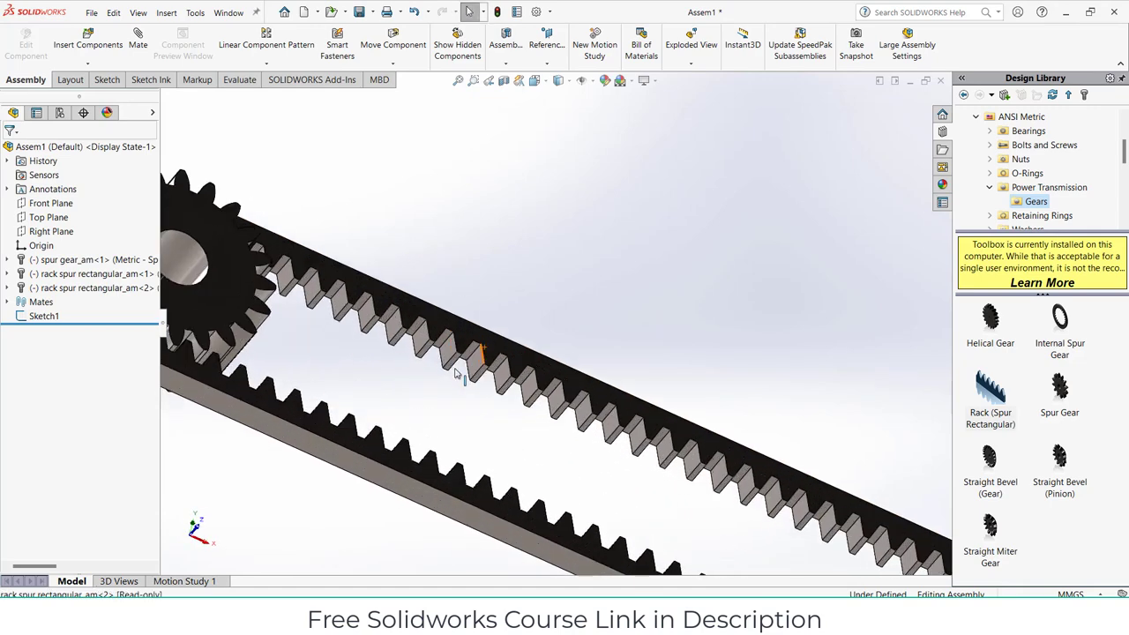
click(506, 336)
scroll(381, 344, up, 3)
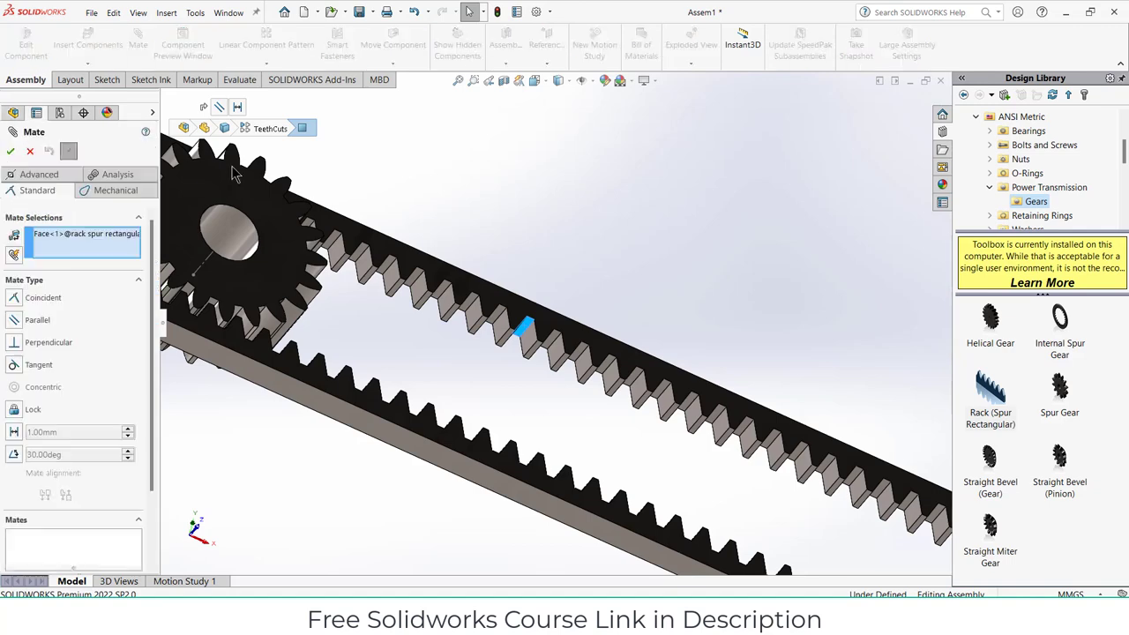
scroll(531, 256, up, 3)
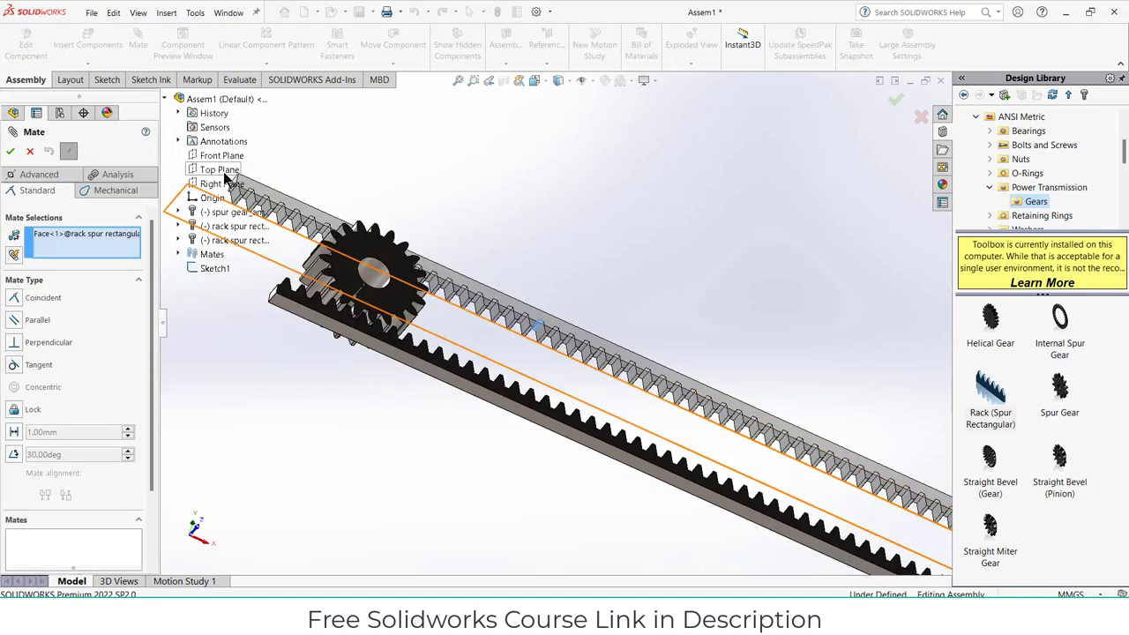
click(219, 169)
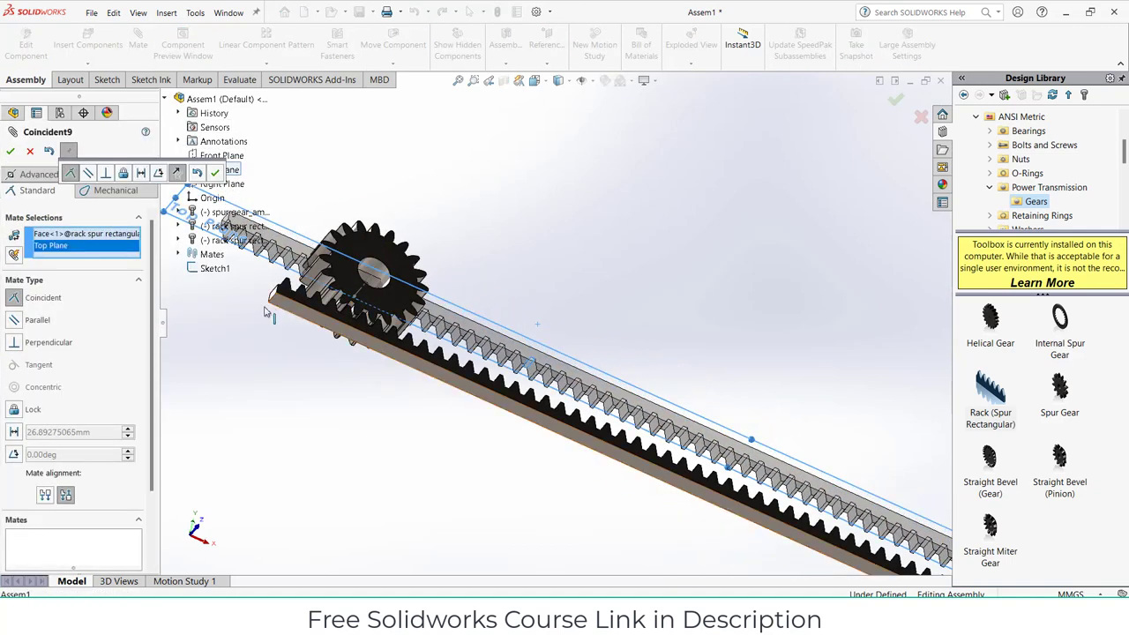
click(140, 174)
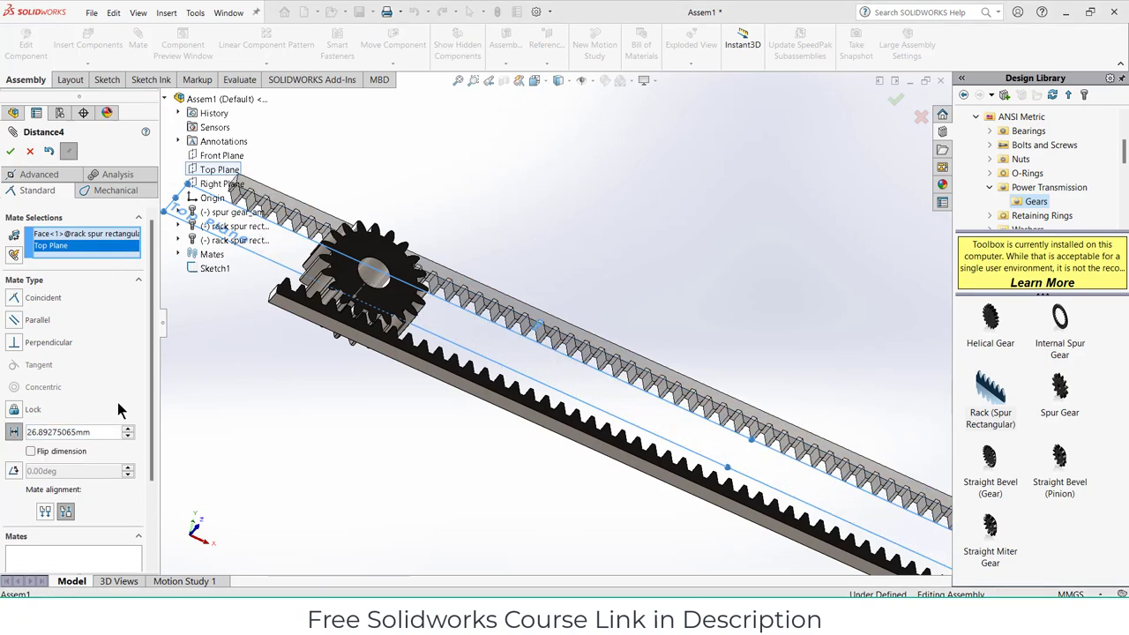
drag(100, 435, 0, 397)
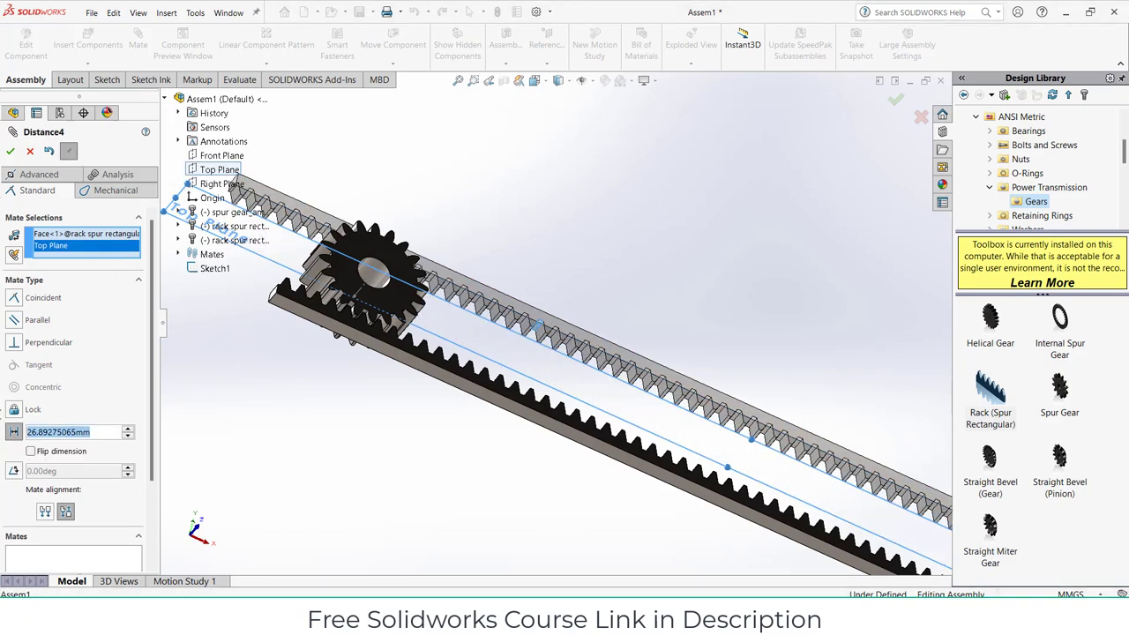
text(33.5)
key(Return)
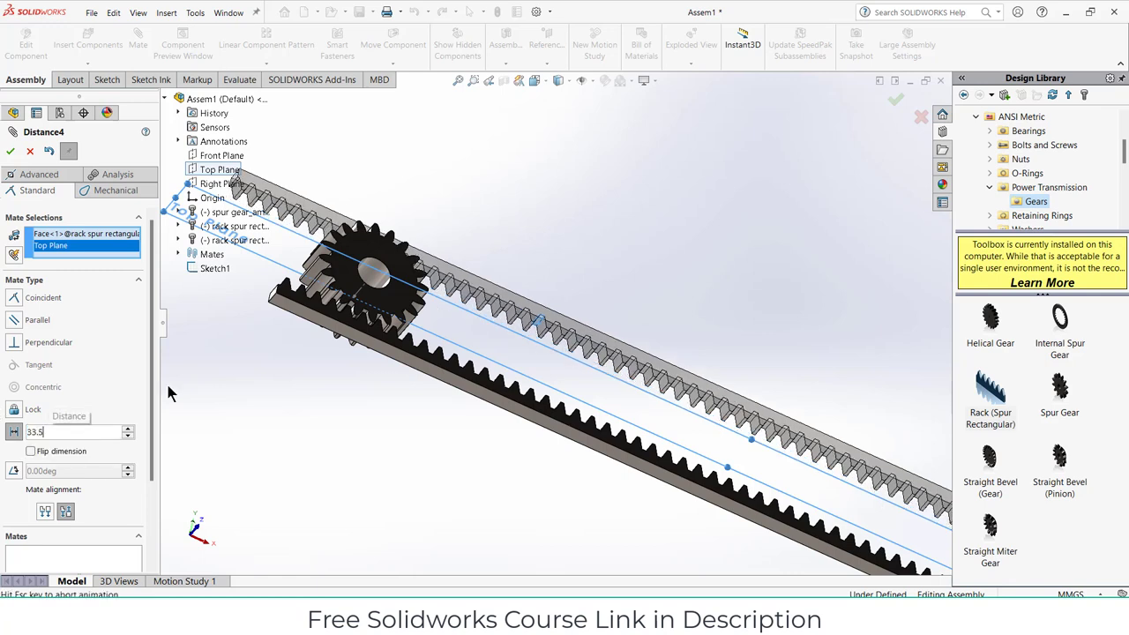
click(9, 152)
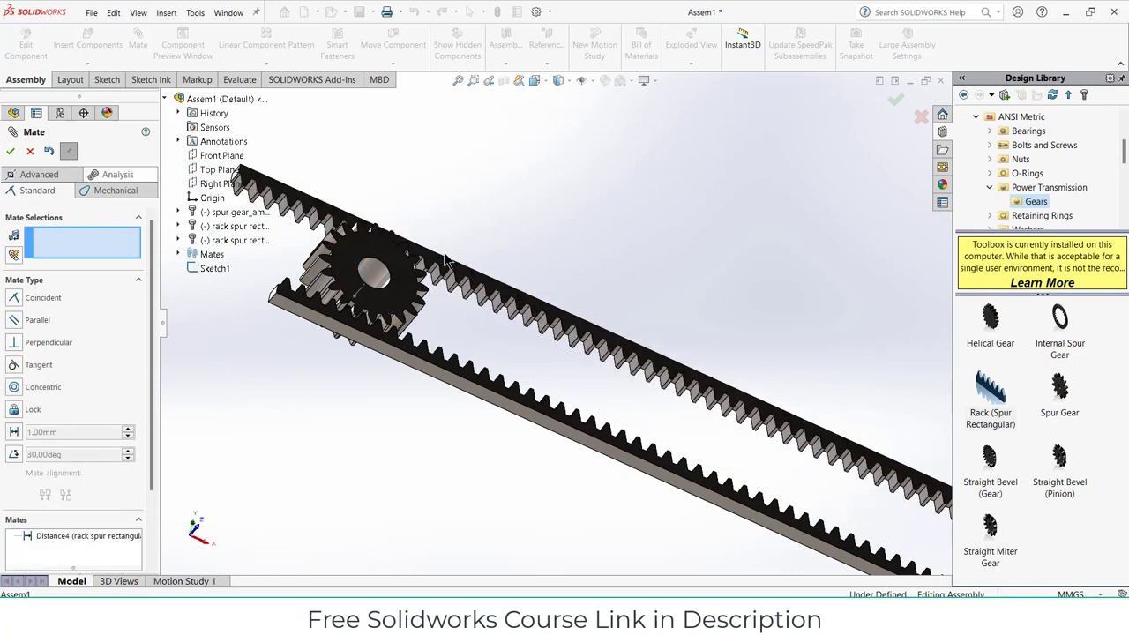
click(414, 286)
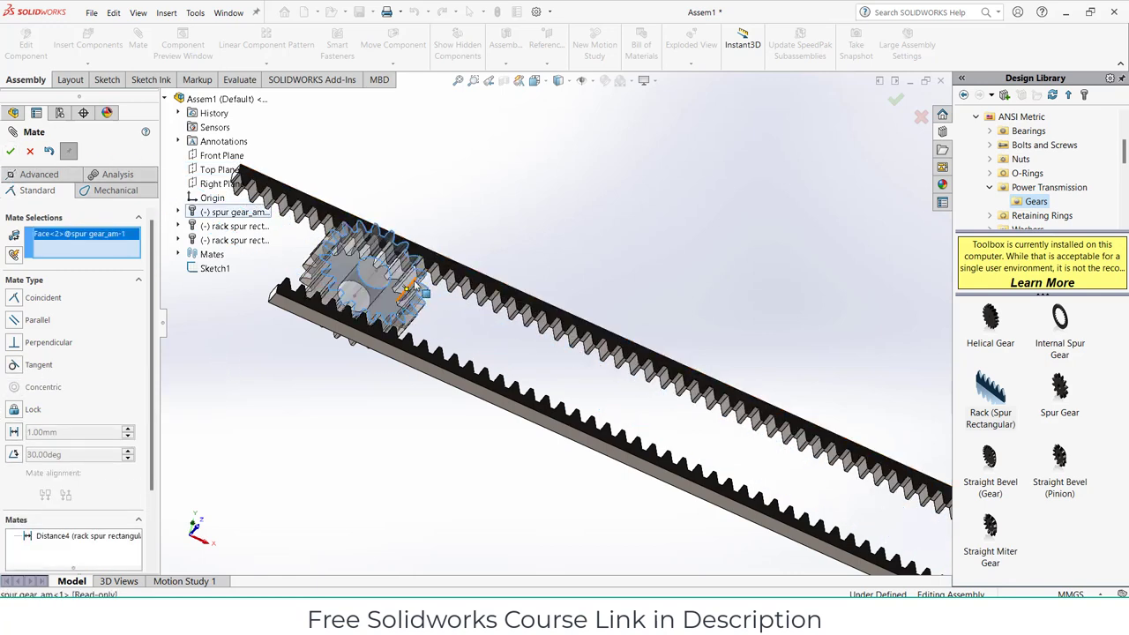
click(36, 153)
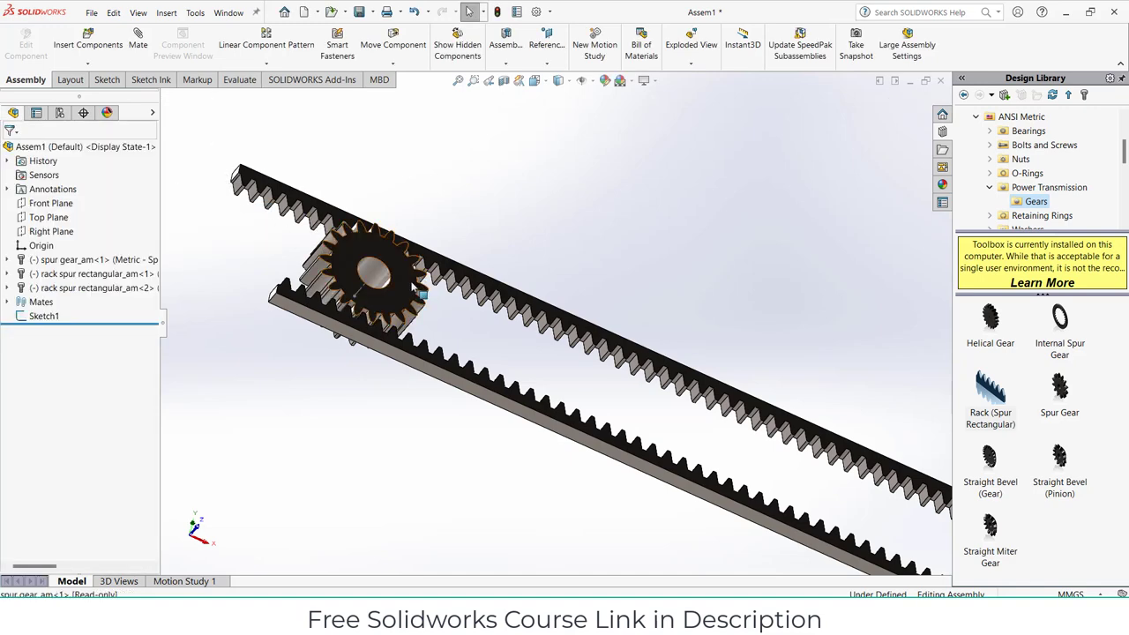
In the front view, slide the upper rack lengthwise to the left until its right end sits just past the gear
click(412, 287)
middle_drag(412, 288, 405, 299)
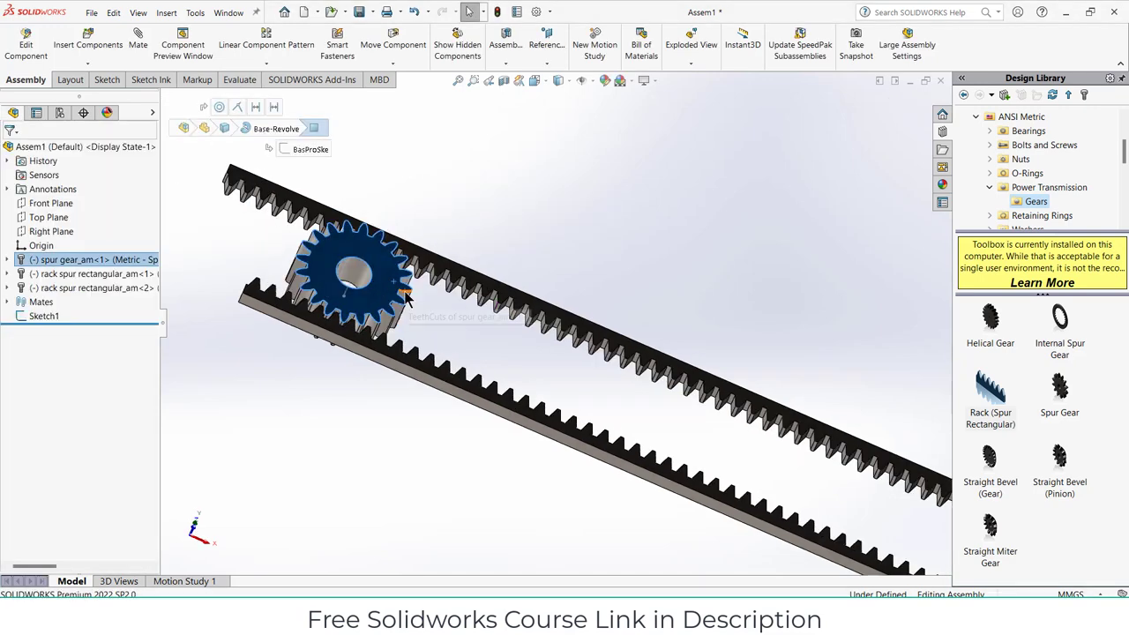
key(ctrl+8)
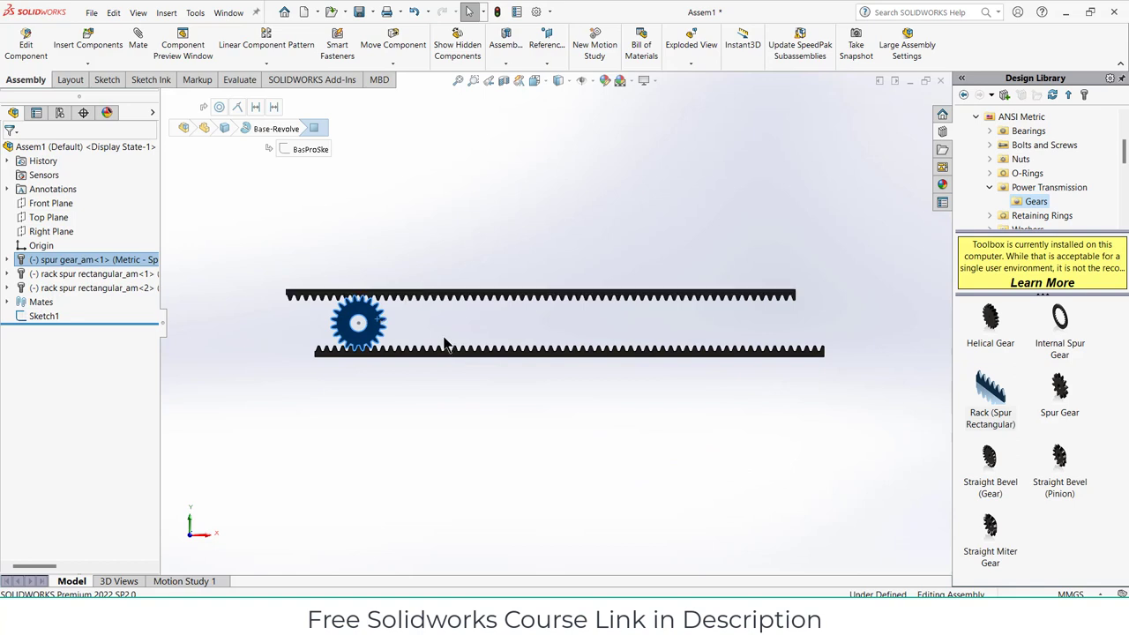
scroll(329, 291, down, 3)
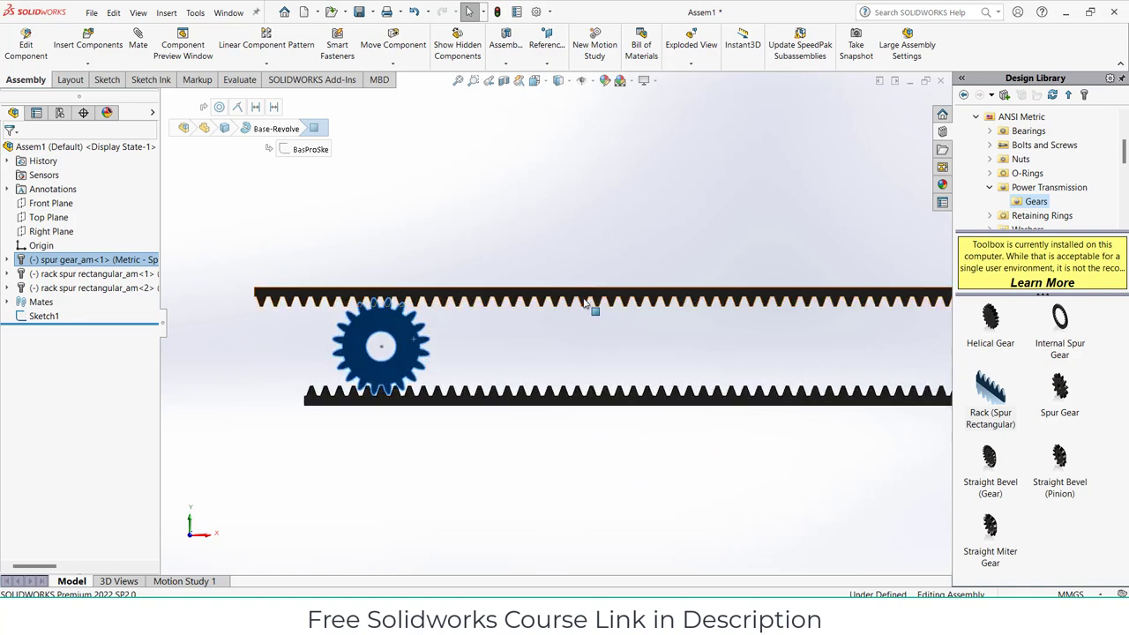
drag(595, 293, 340, 260)
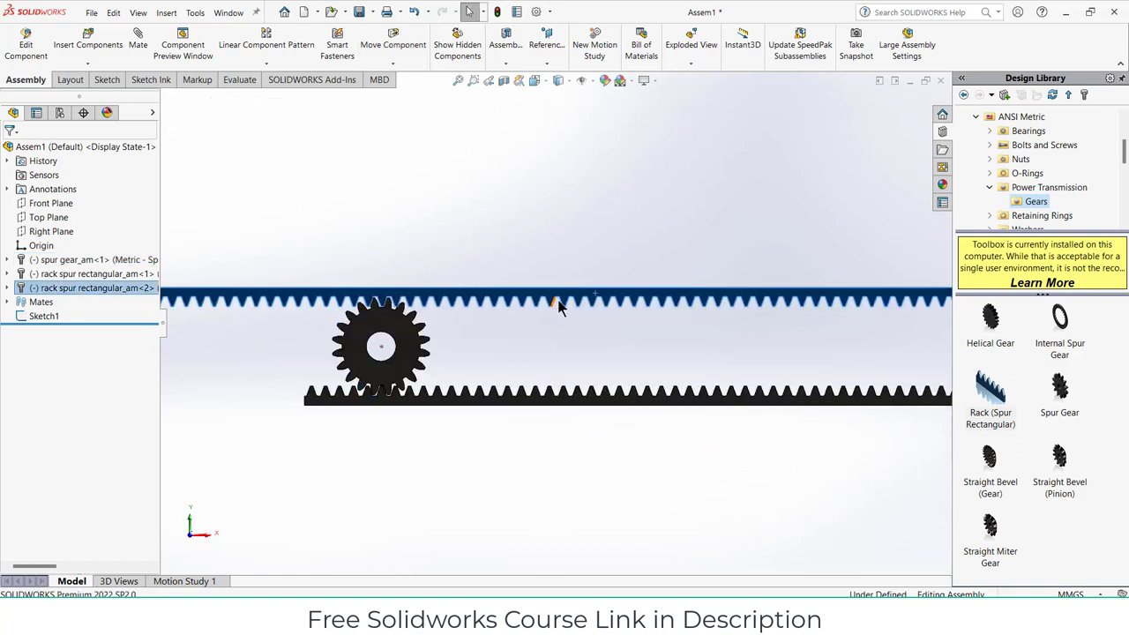
drag(554, 297, 366, 262)
drag(507, 292, 62, 269)
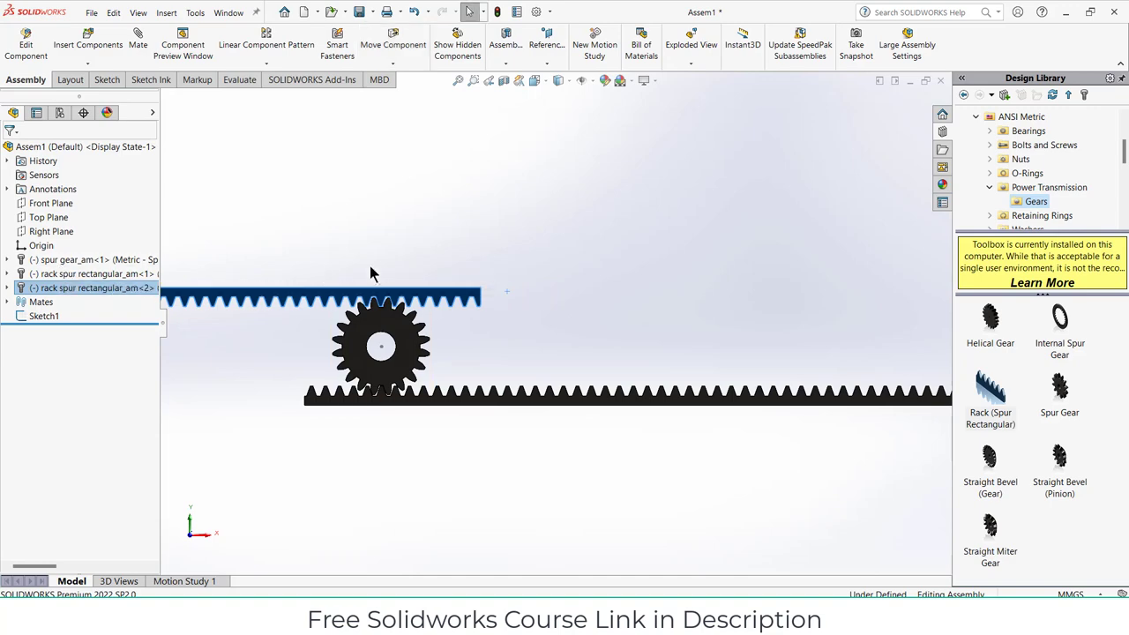
click(413, 298)
scroll(416, 298, down, 3)
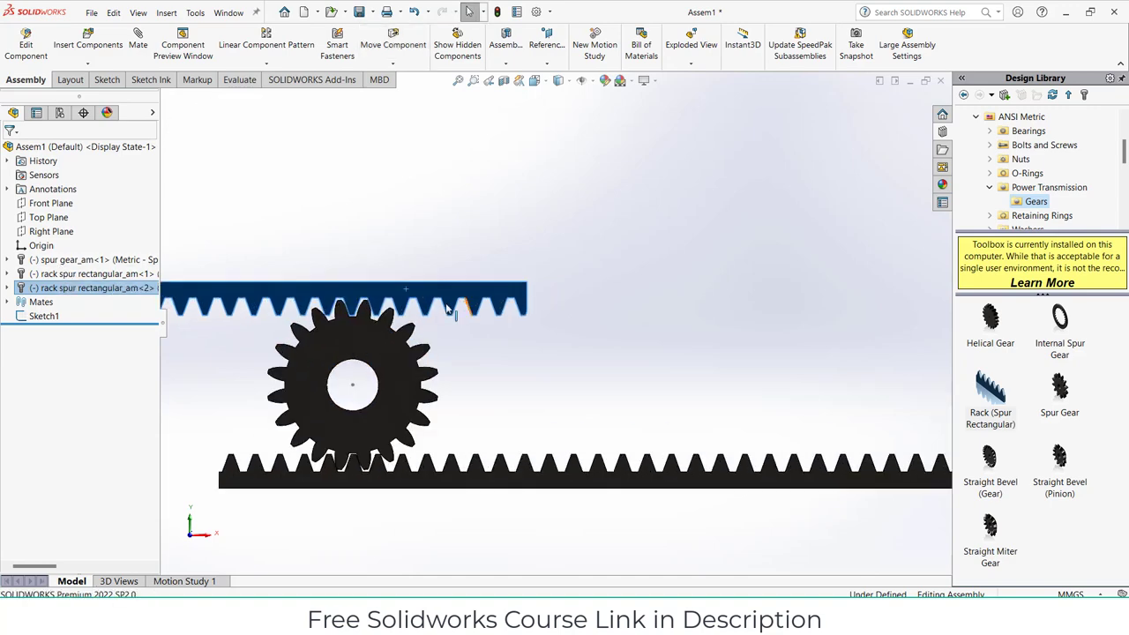
Start a Rack Pinion mate and pick the long front edge along the upper rack's flat back as the rack
scroll(358, 321, down, 4)
scroll(359, 320, down, 3)
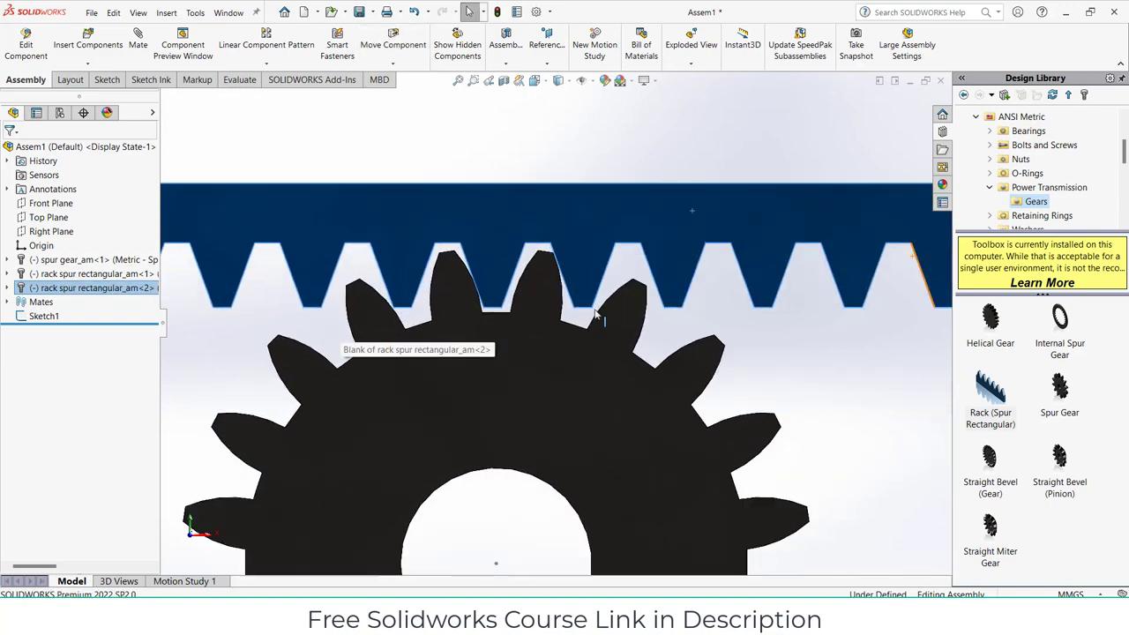
click(780, 335)
scroll(773, 353, up, 14)
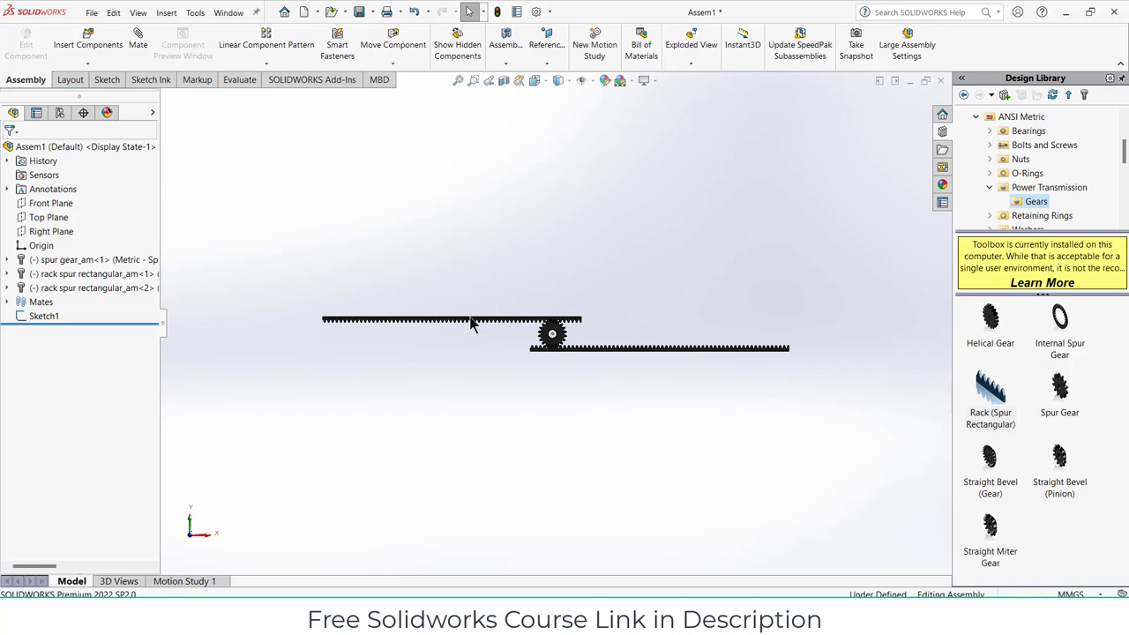
scroll(512, 328, down, 10)
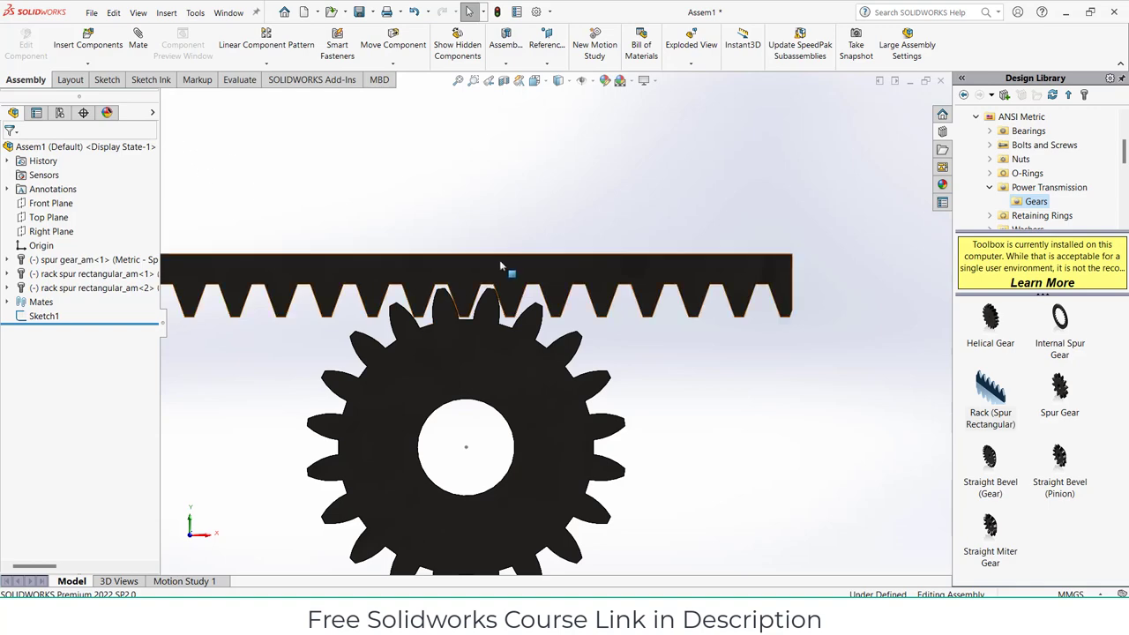
middle_drag(500, 264, 467, 280)
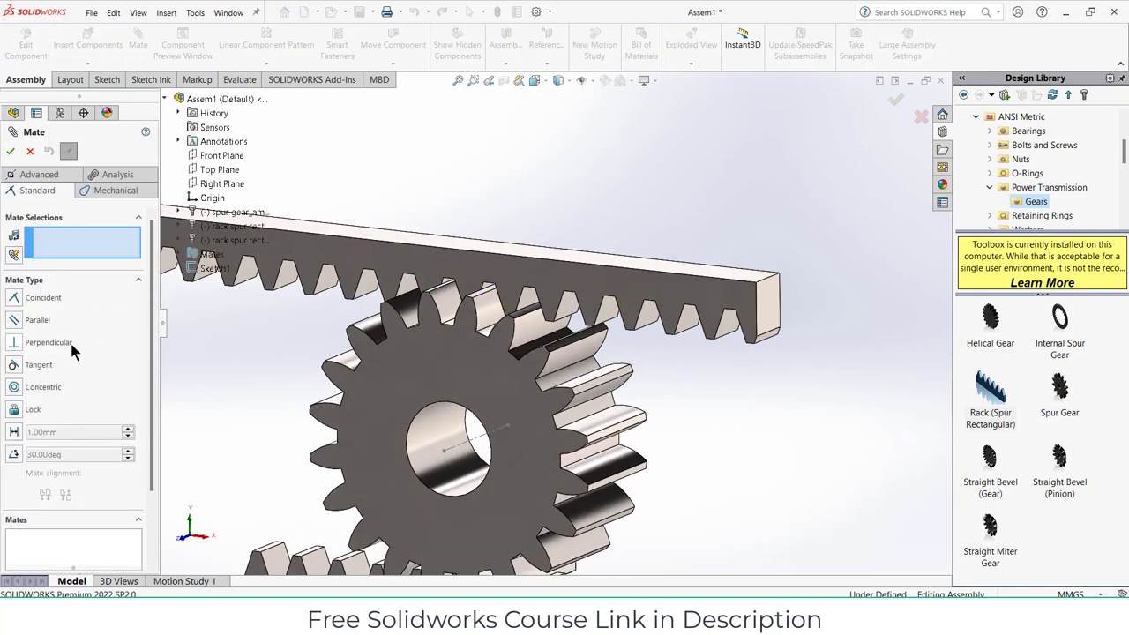
click(107, 190)
click(15, 383)
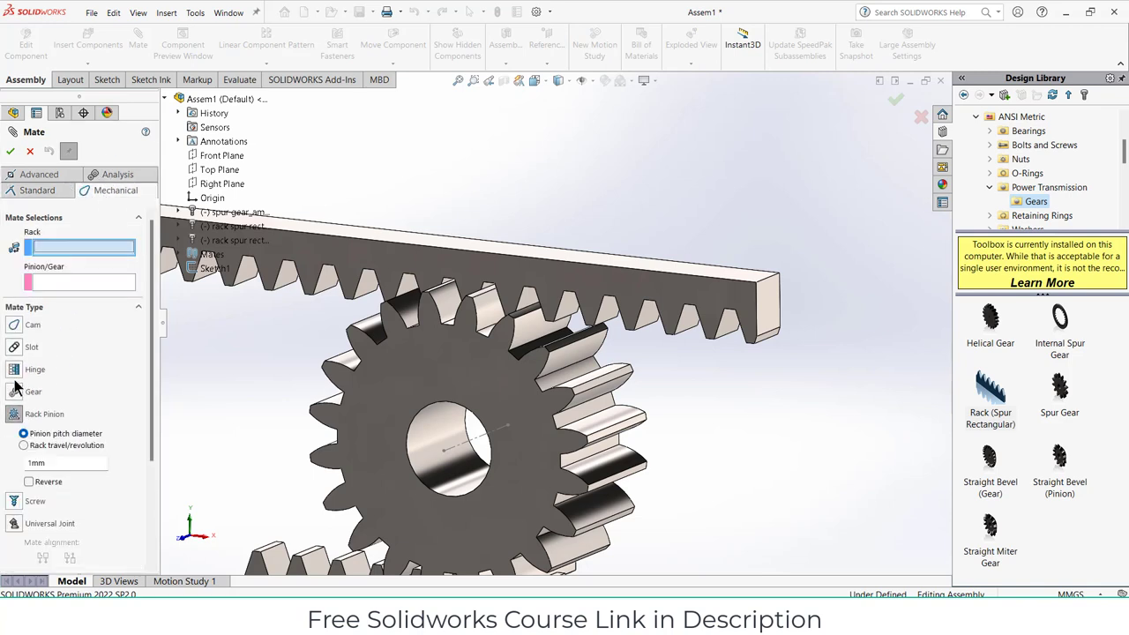
click(526, 262)
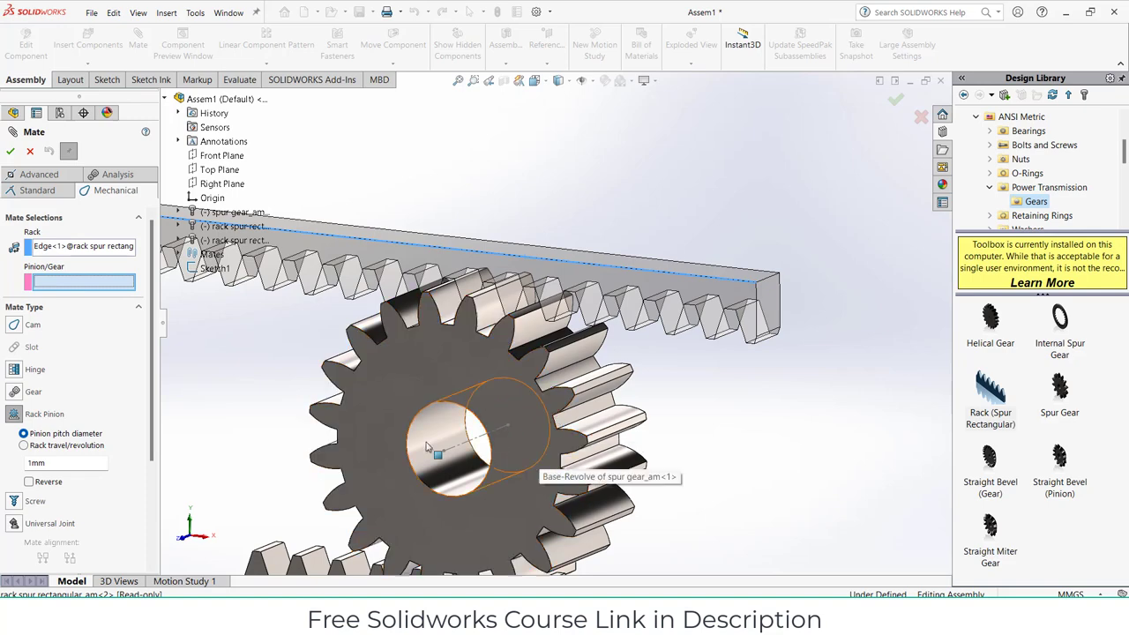
Show the TooCutSke sketch under the spur gear's ToothCut feature
scroll(547, 442, up, 2)
scroll(550, 443, up, 2)
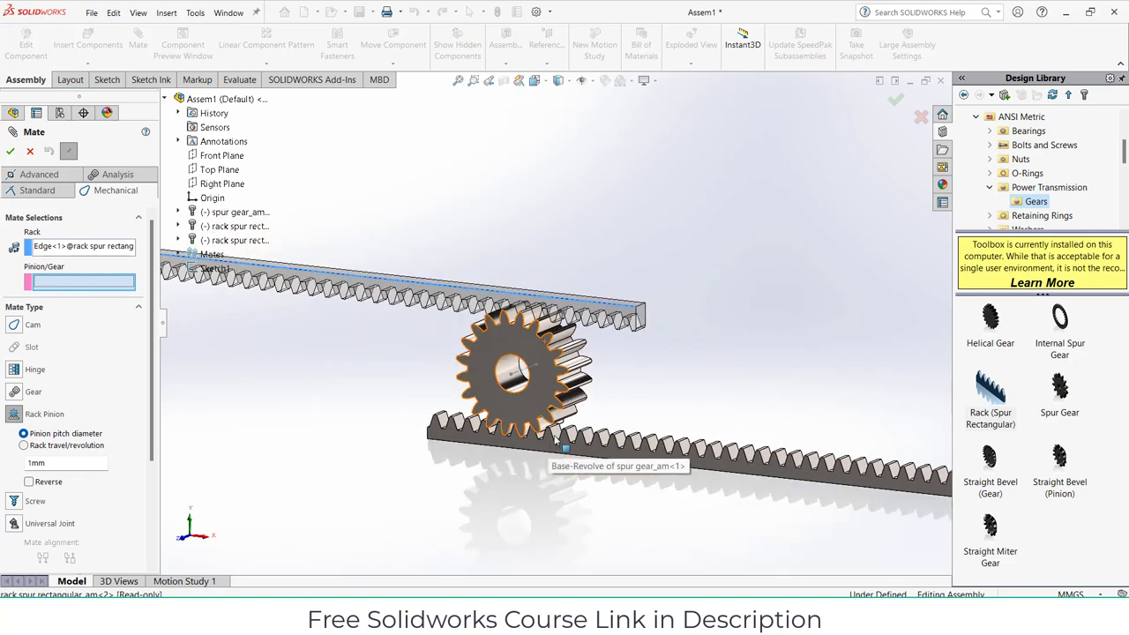
click(179, 213)
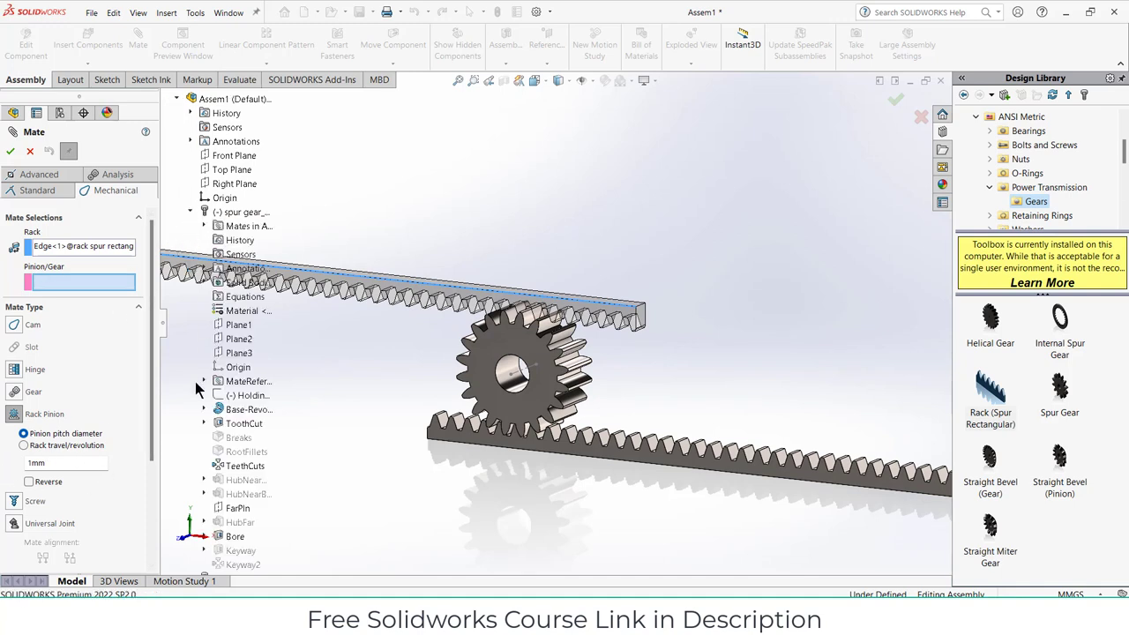
click(205, 410)
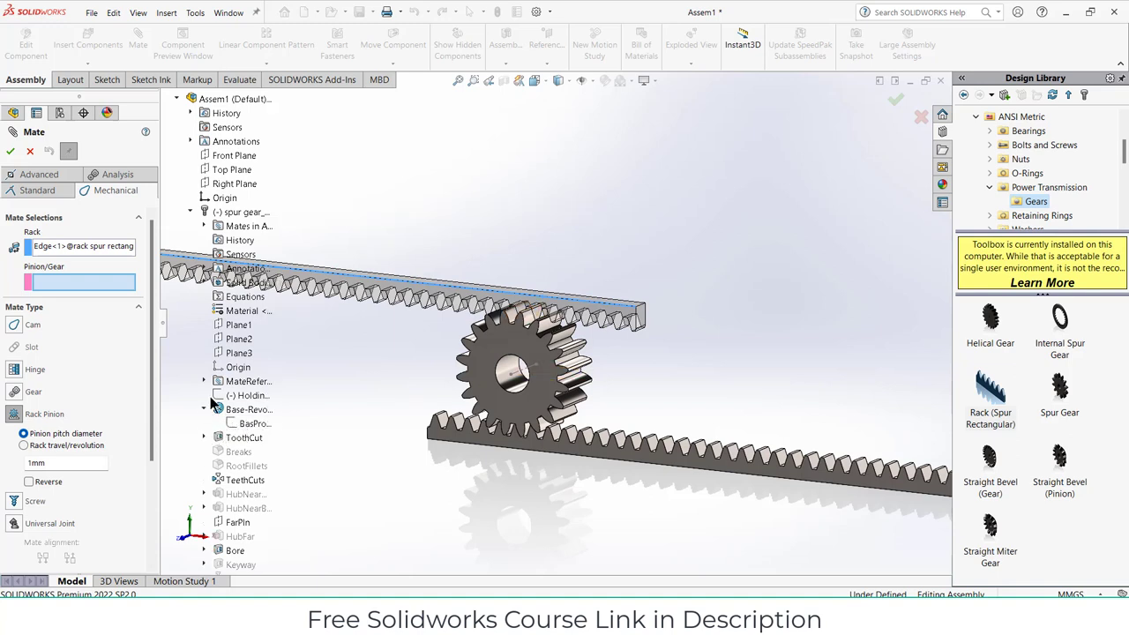
click(206, 437)
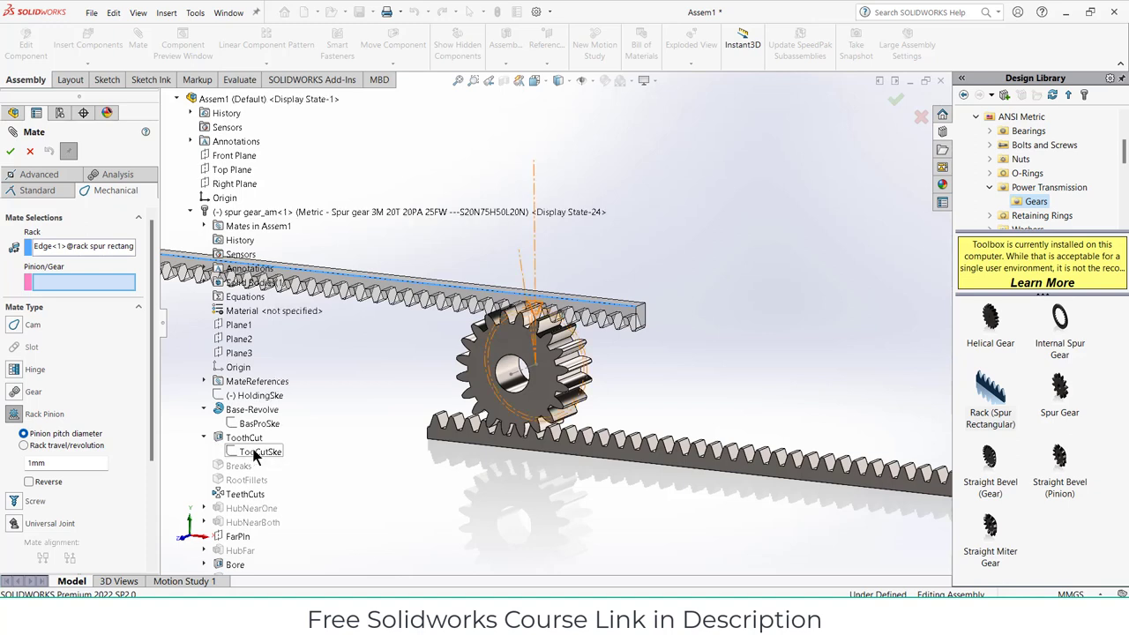
right_click(254, 450)
click(275, 473)
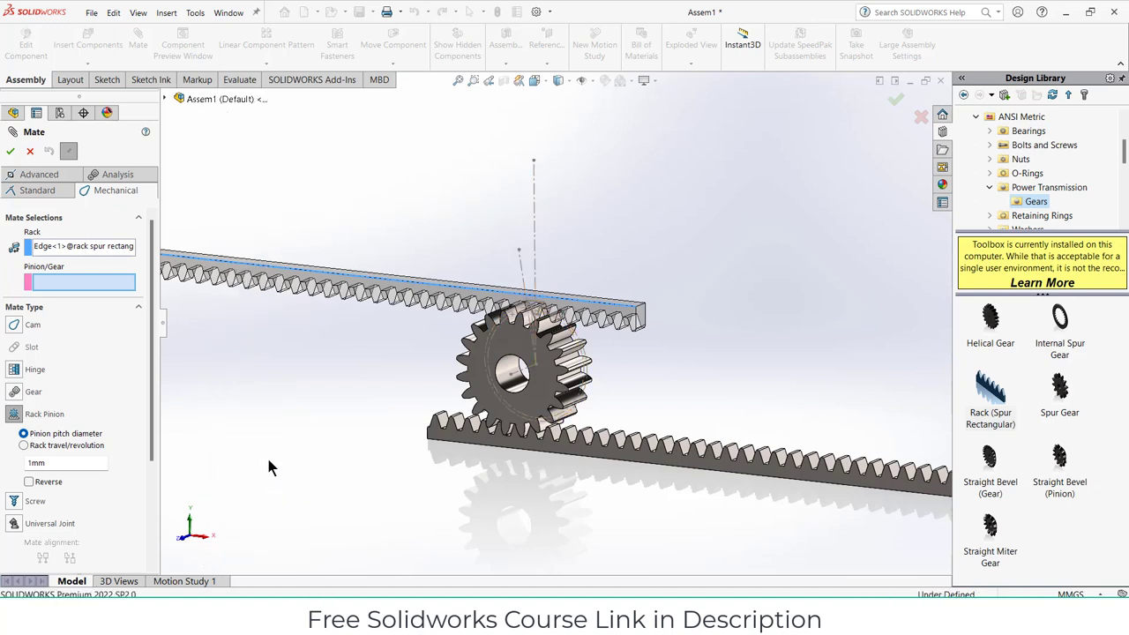
Pick the gear's 60 mm pitch circle as the pinion, accept the mate, test-rotate the gear slightly and finish mating
scroll(477, 394, down, 3)
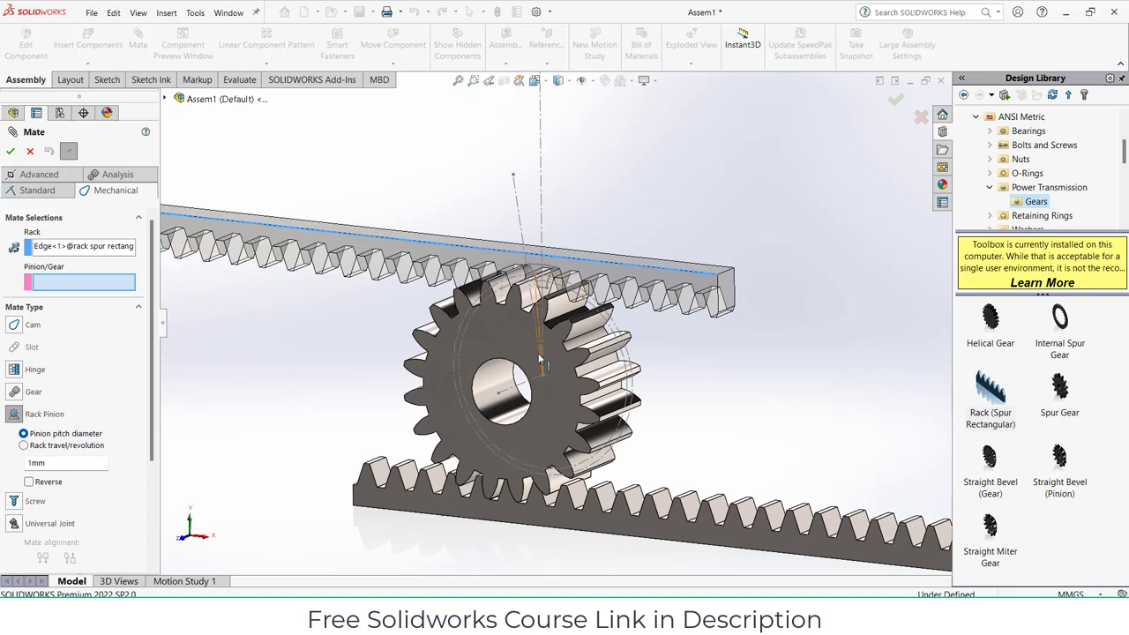
click(554, 428)
click(675, 238)
click(534, 80)
click(552, 130)
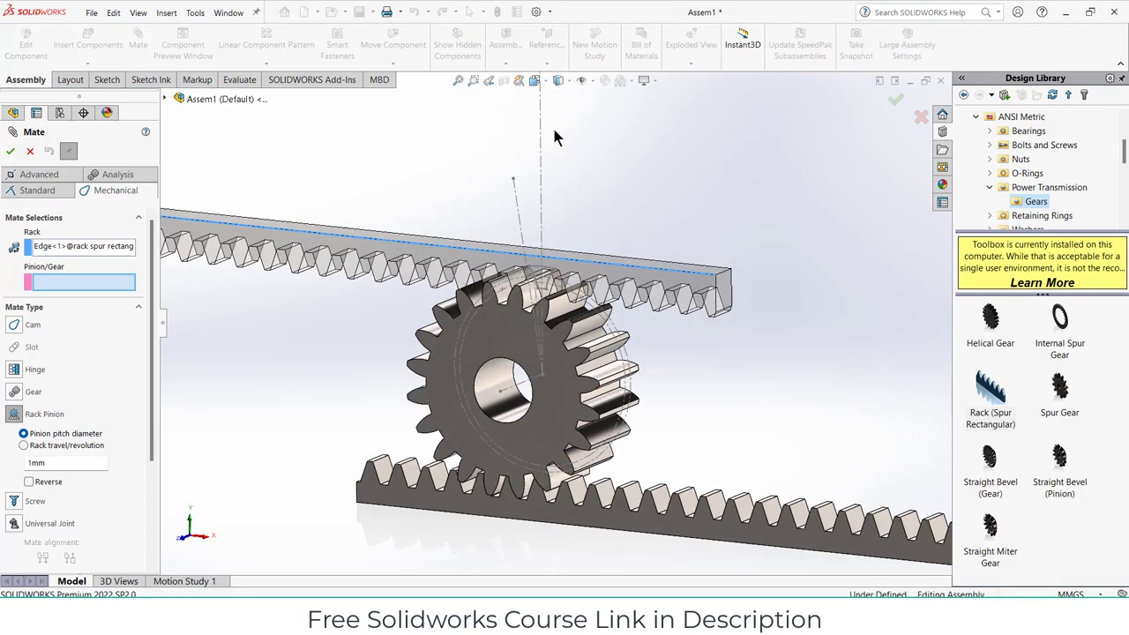
scroll(566, 294, down, 7)
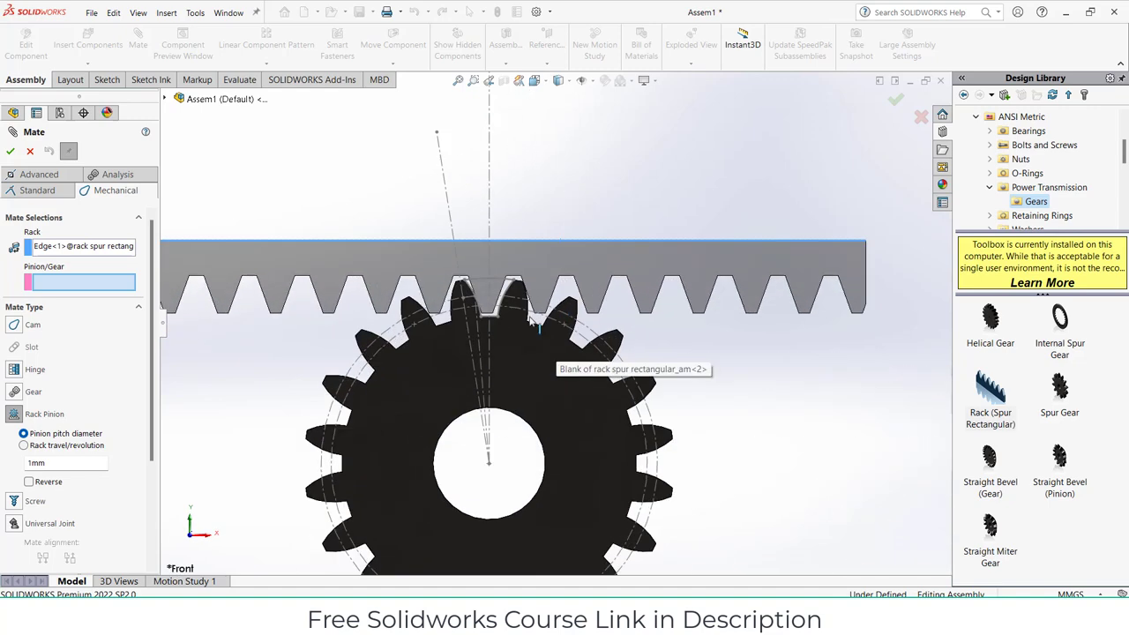
click(497, 287)
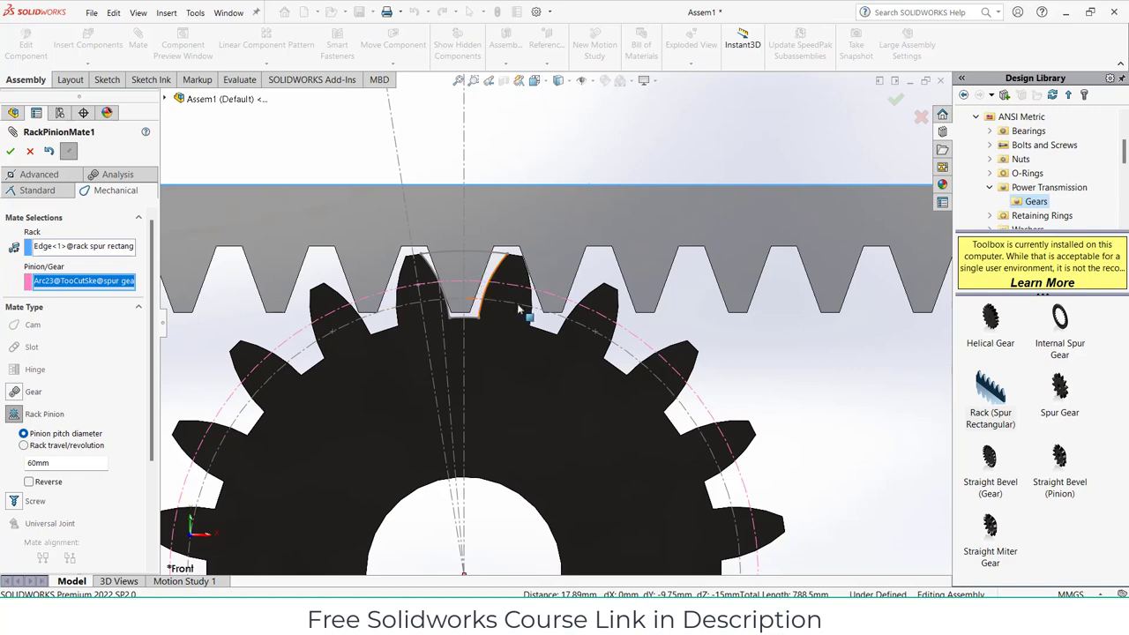
scroll(521, 308, up, 5)
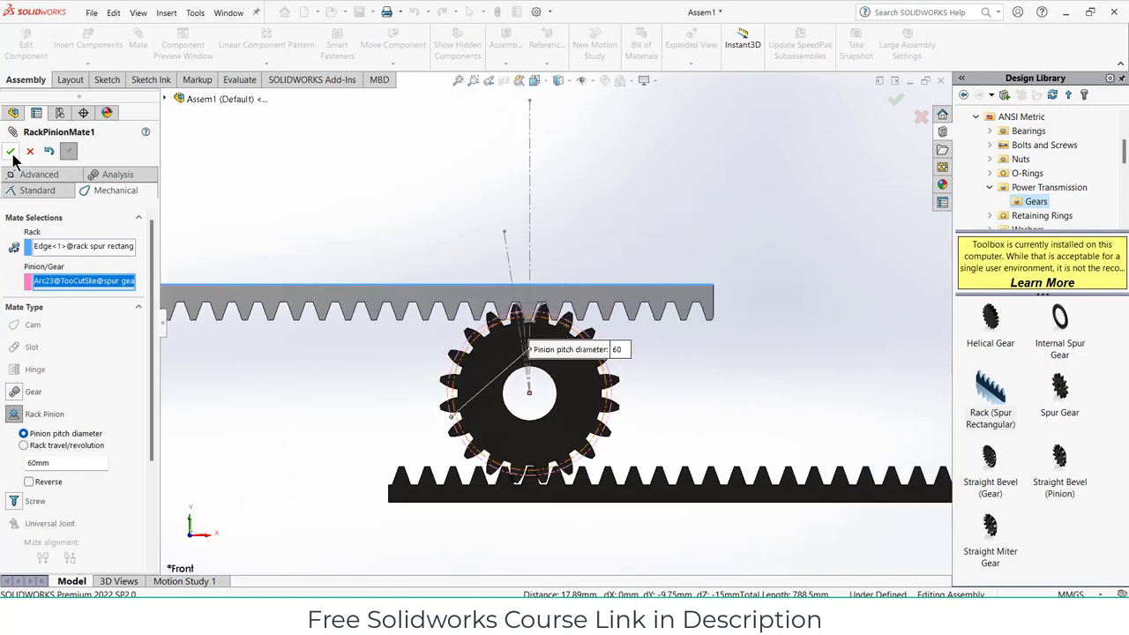
click(11, 152)
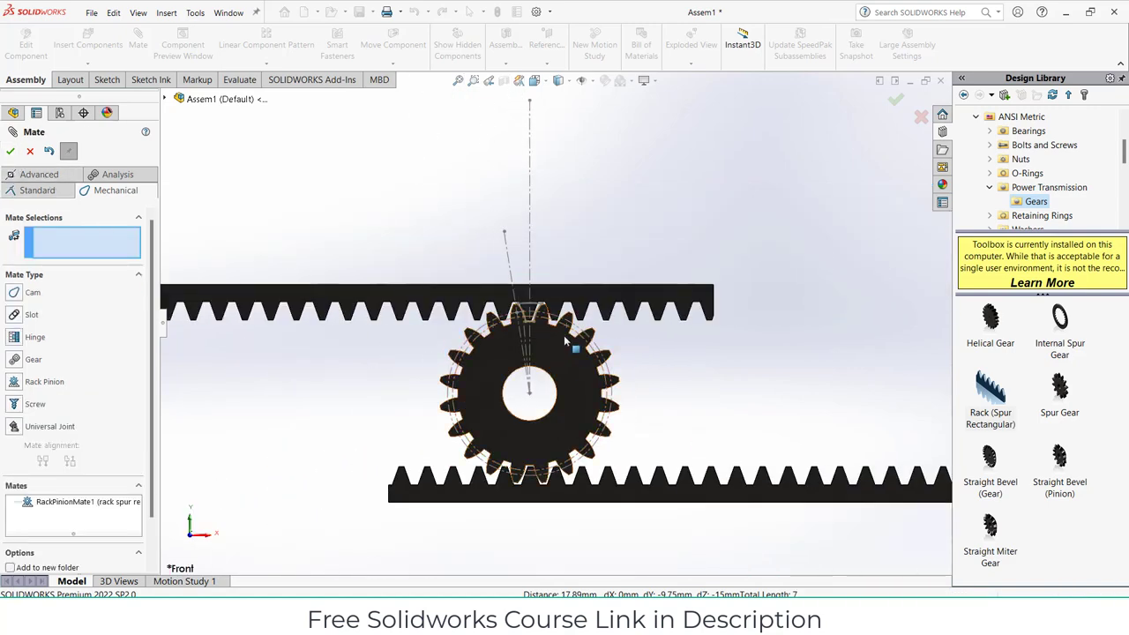
mouse_move(565, 340)
mouse_down()
mouse_move(576, 364)
mouse_move(561, 339)
mouse_move(570, 350)
mouse_up()
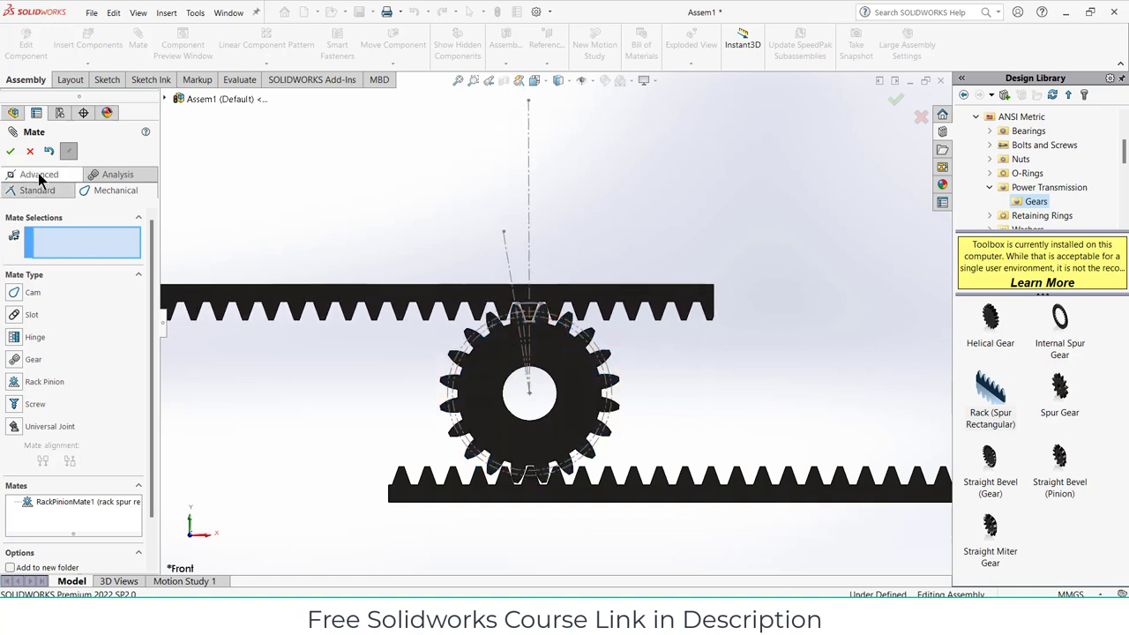
click(10, 151)
Edit RackPinionMate1 and reverse its direction
scroll(50, 466, down, 5)
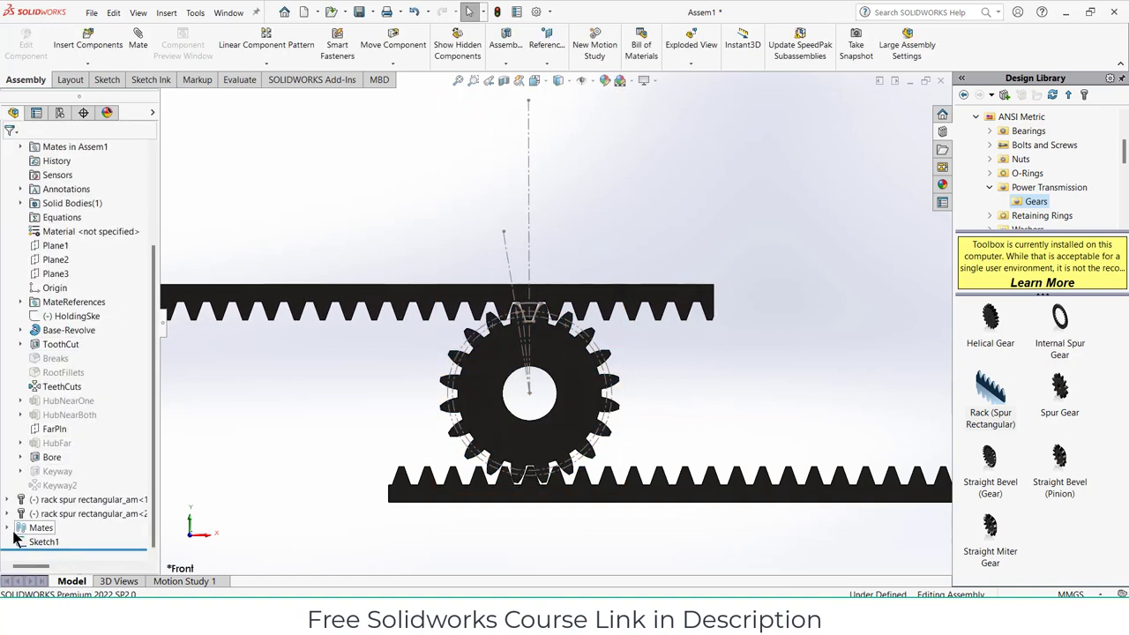
right_click(59, 544)
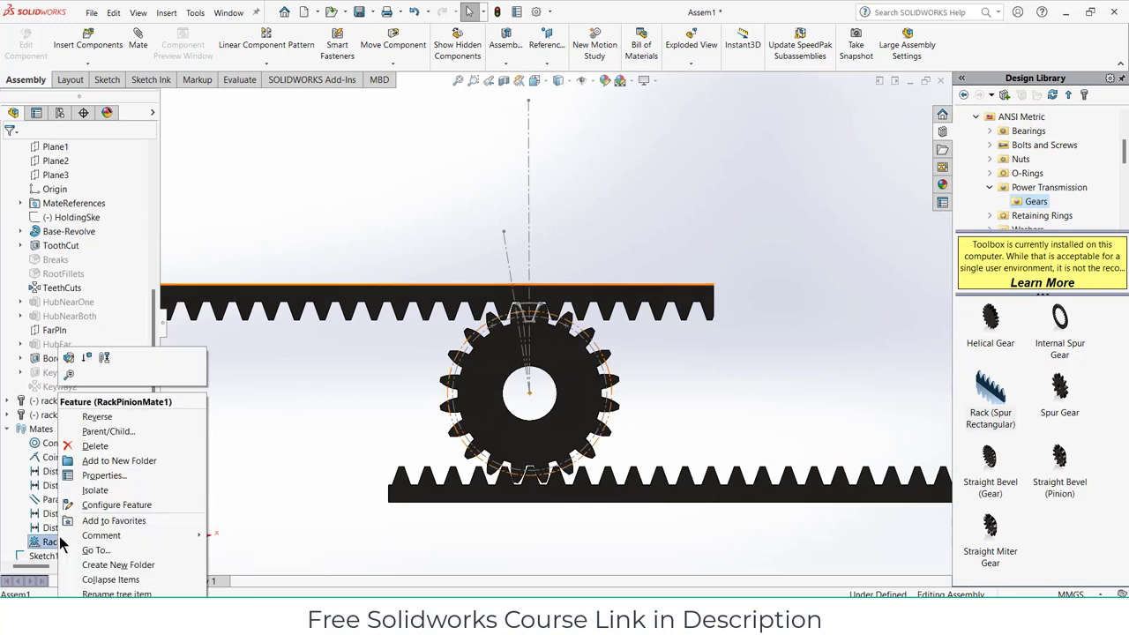
click(70, 354)
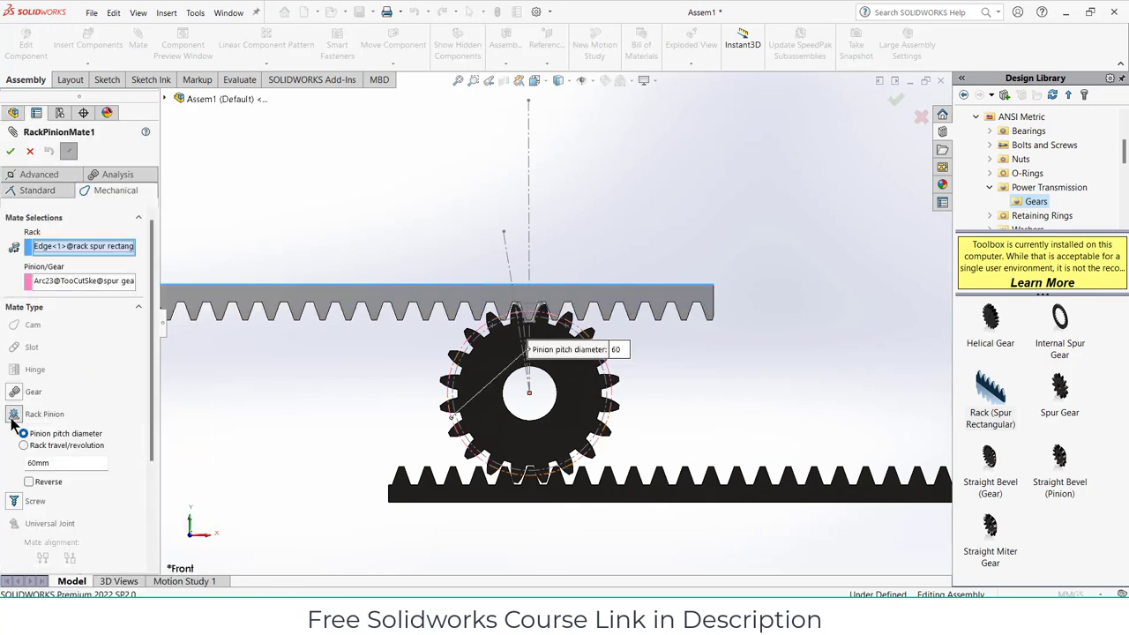
click(29, 483)
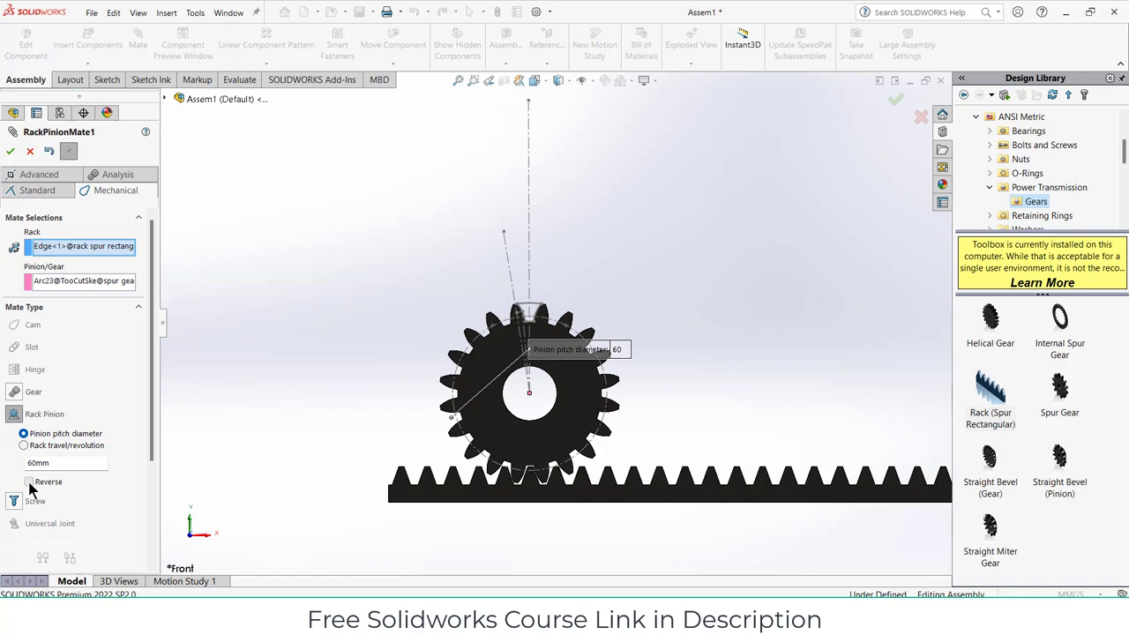
Slide the upper rack back over the gear until its right end sits just past it, and accept the edited mate
scroll(471, 430, up, 4)
scroll(471, 429, up, 1)
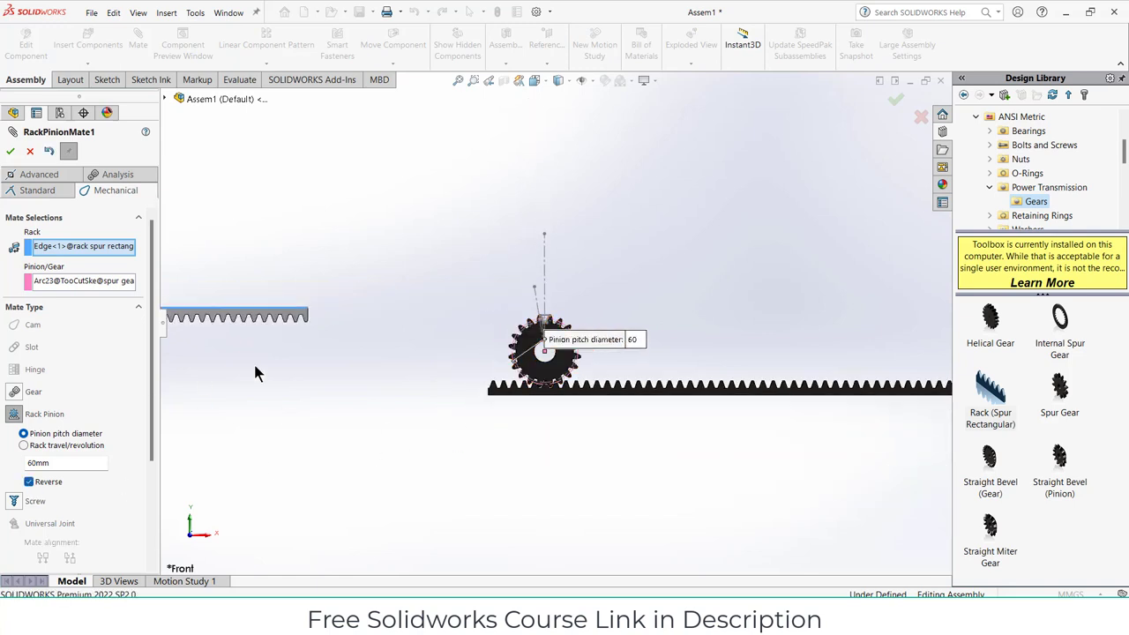
scroll(267, 315, down, 3)
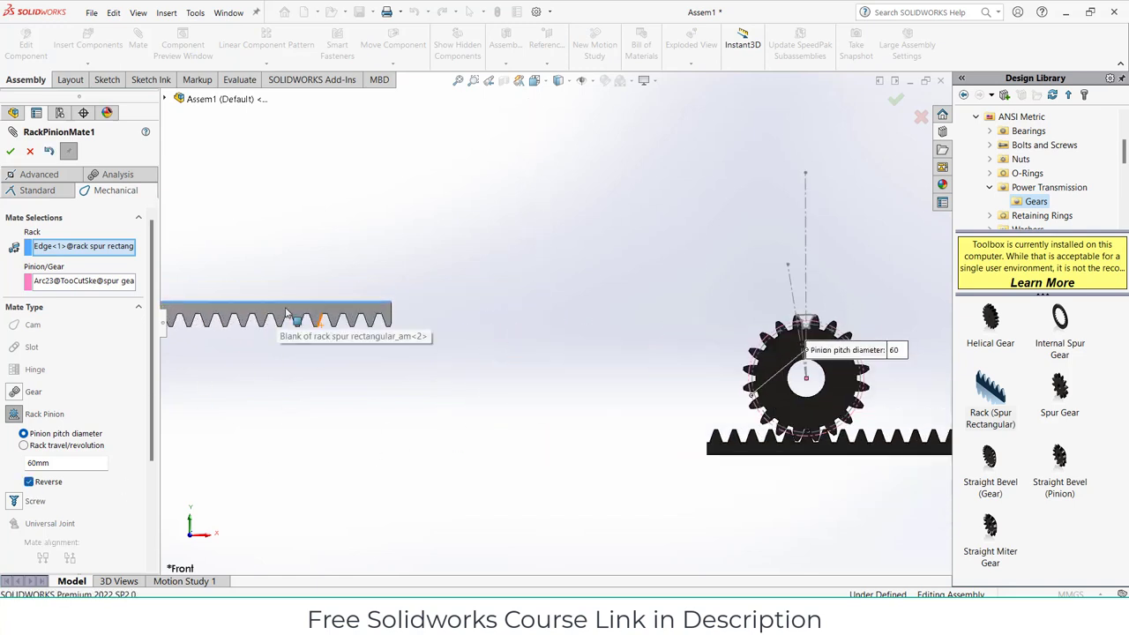
drag(285, 310, 867, 315)
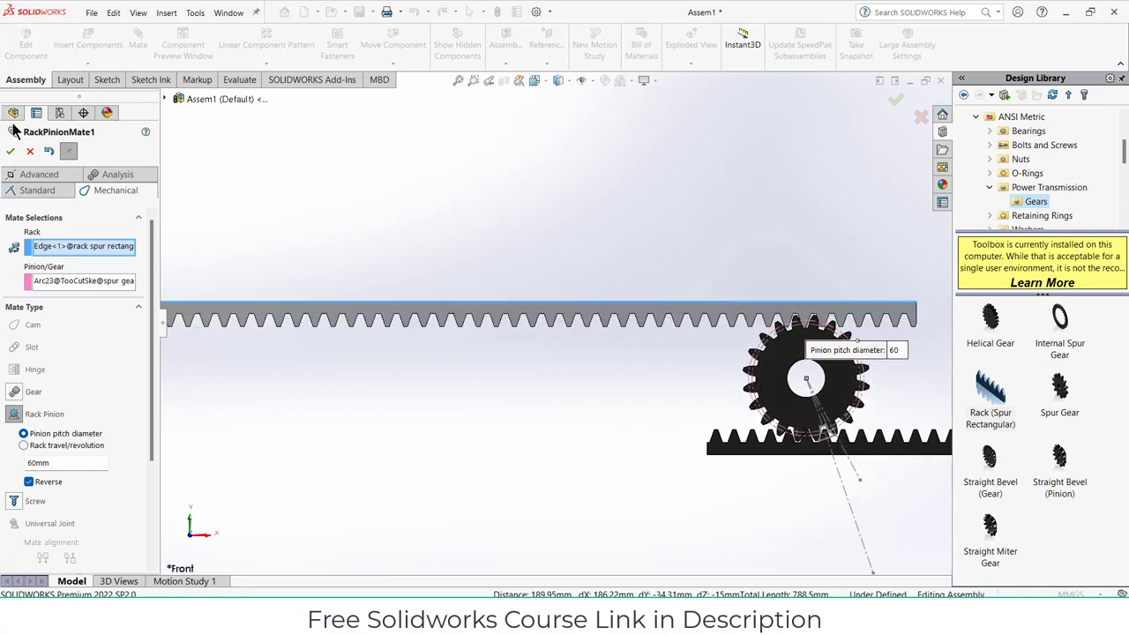
click(9, 152)
Try a second Rack Pinion mate between the lower rack's bottom front edge and the gear's 60 mm pitch circle
scroll(359, 240, up, 3)
scroll(662, 352, down, 4)
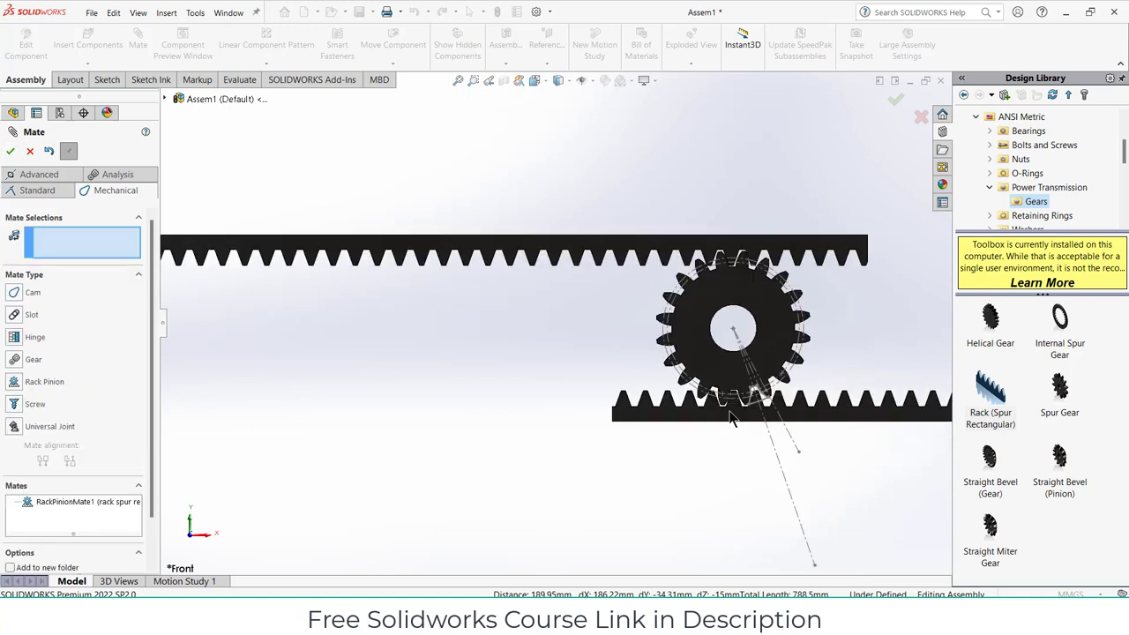
scroll(782, 366, down, 3)
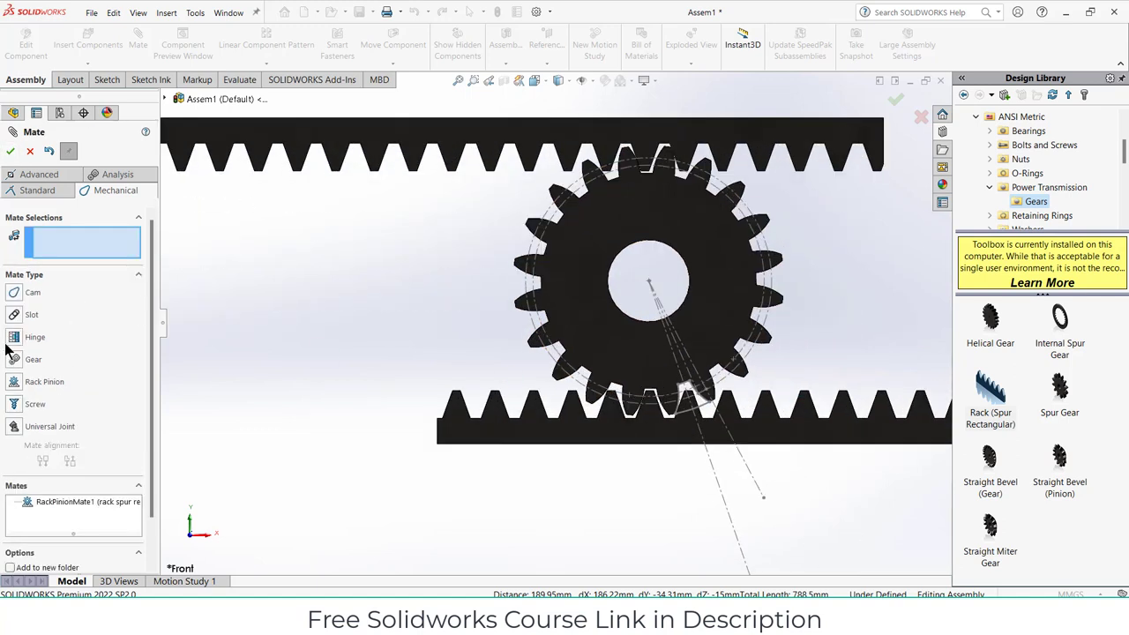
click(20, 384)
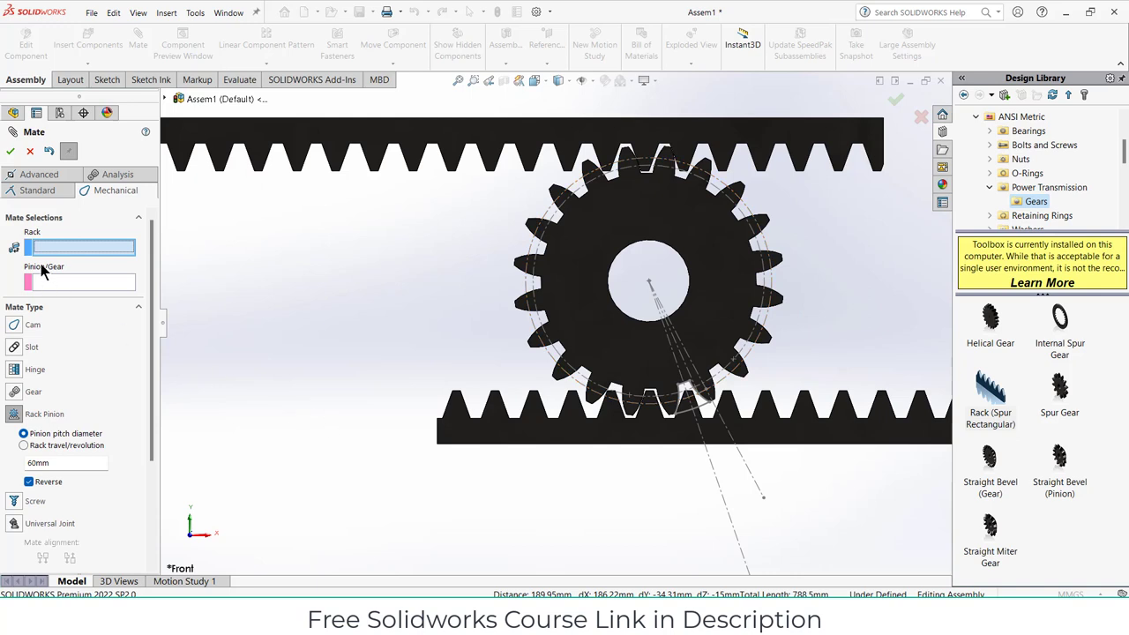
click(523, 444)
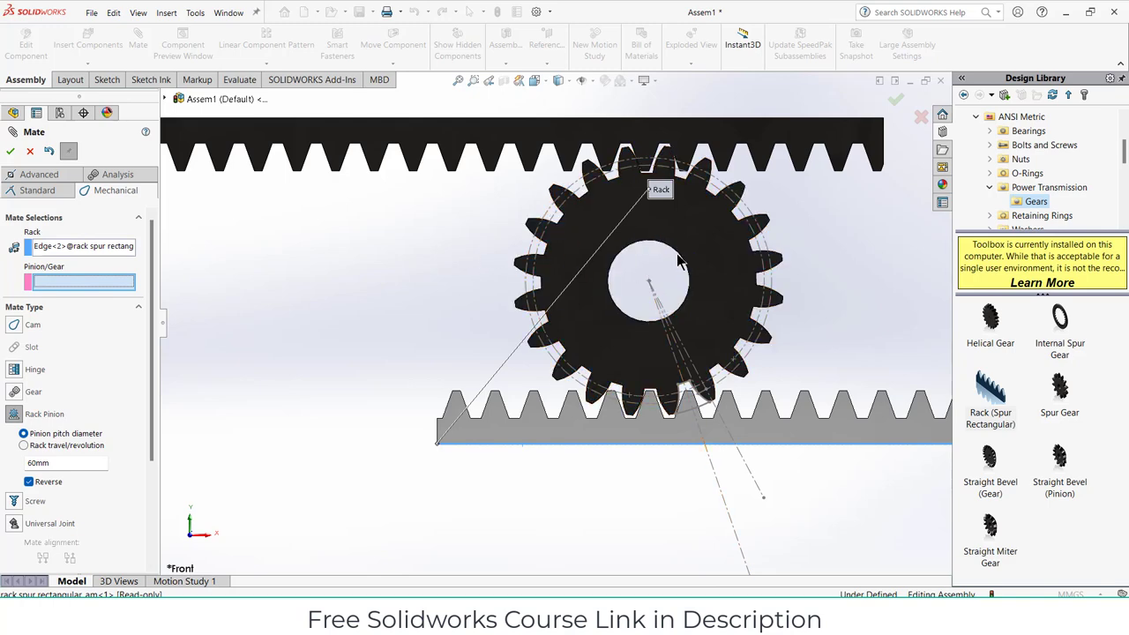
middle_drag(547, 227, 540, 249)
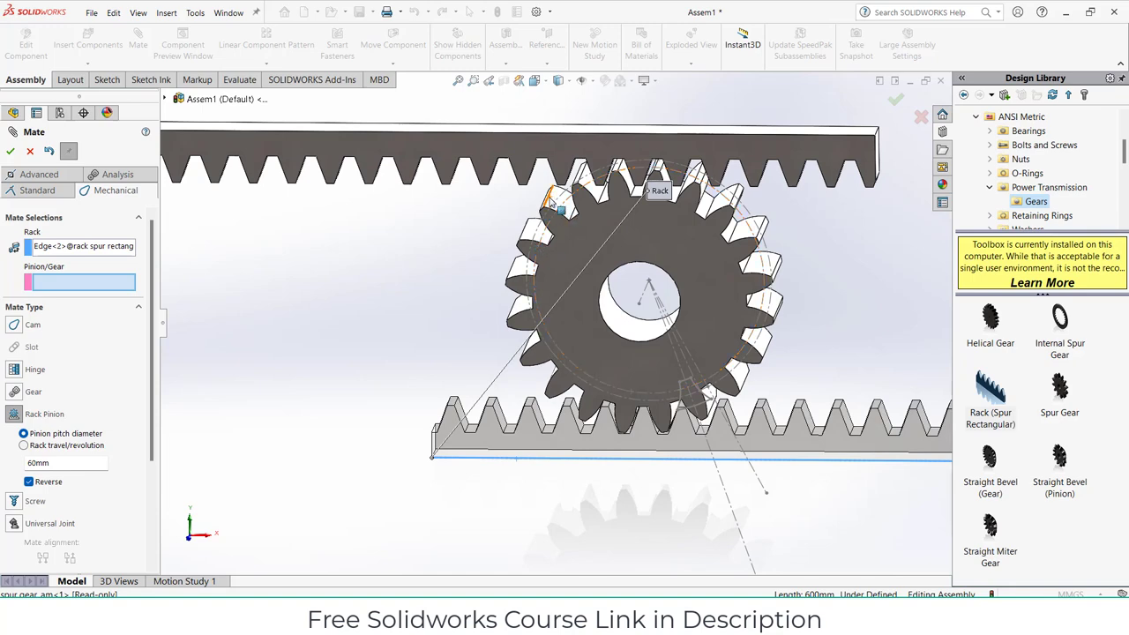
click(559, 217)
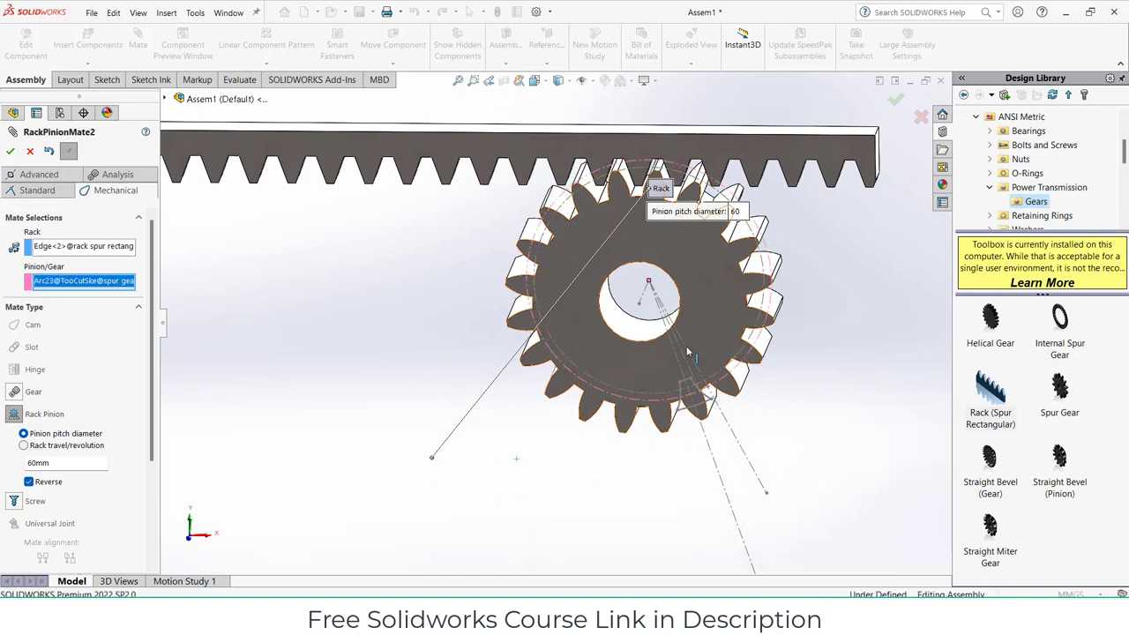
Slide the displaced lower rack back against the gear, and undo that move together with the second rack pinion mate
scroll(703, 353, up, 5)
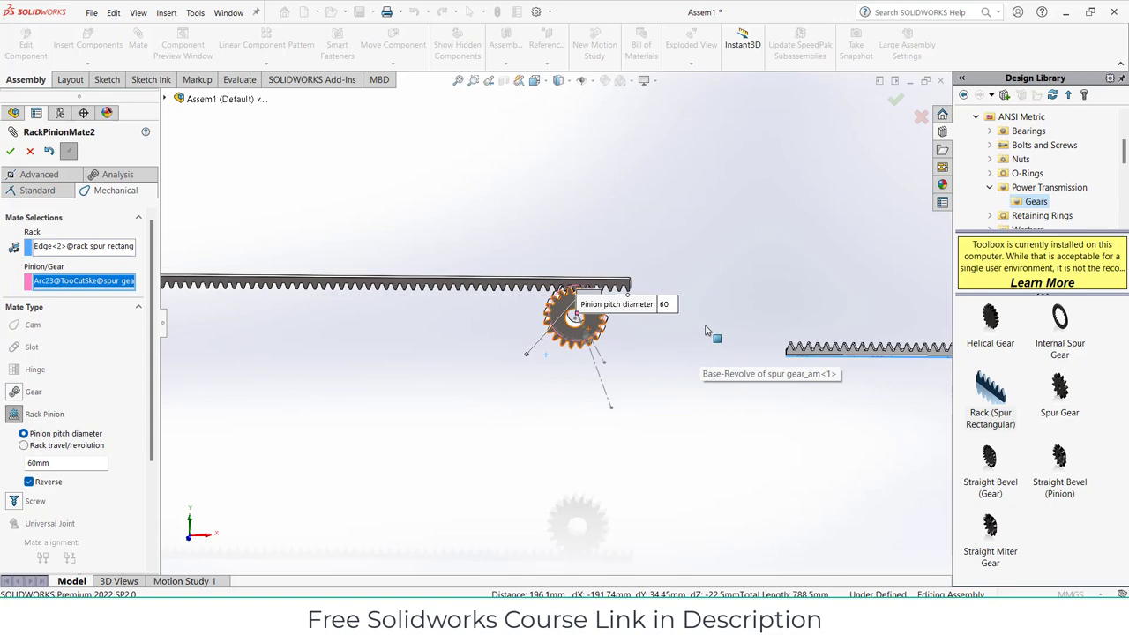
middle_drag(705, 331, 544, 333)
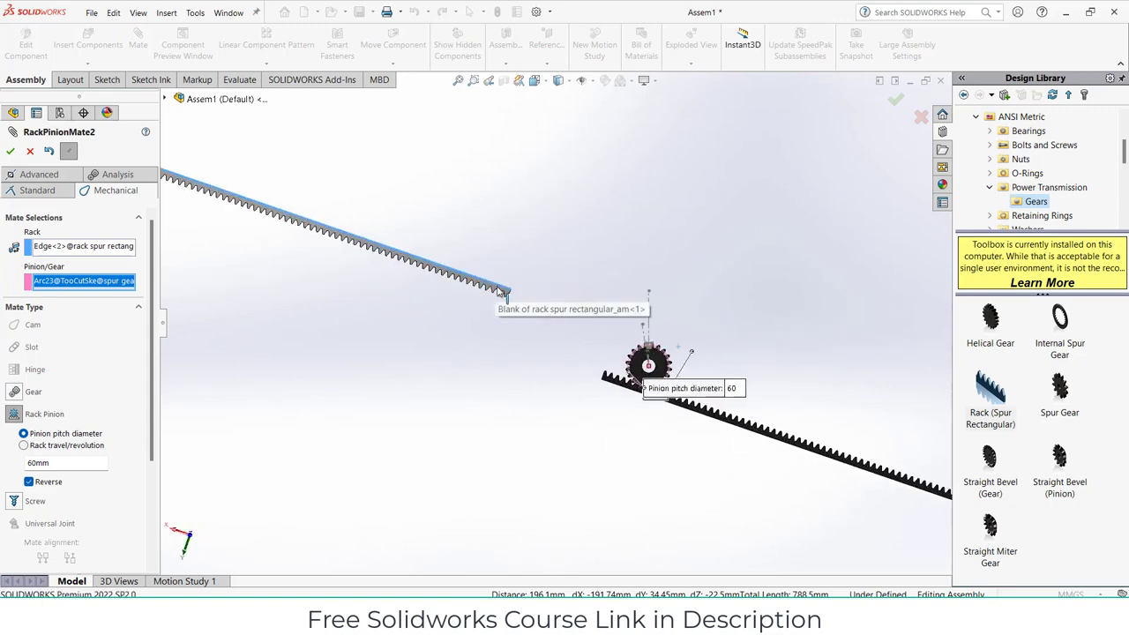
drag(498, 289, 656, 364)
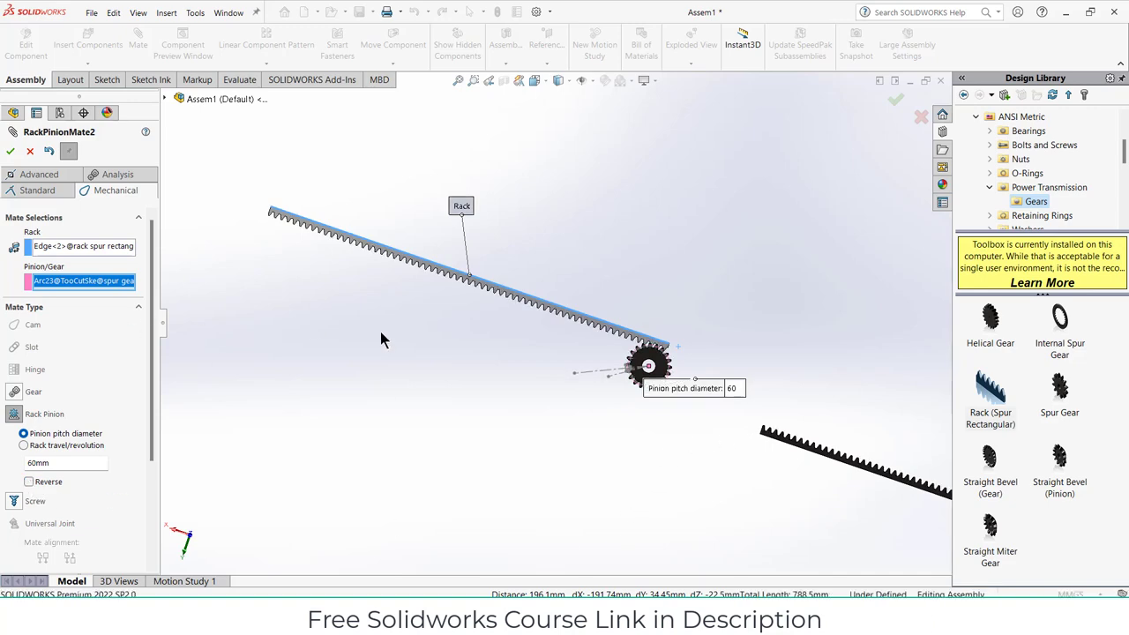
key(ctrl+z)
key(ctrl+z)
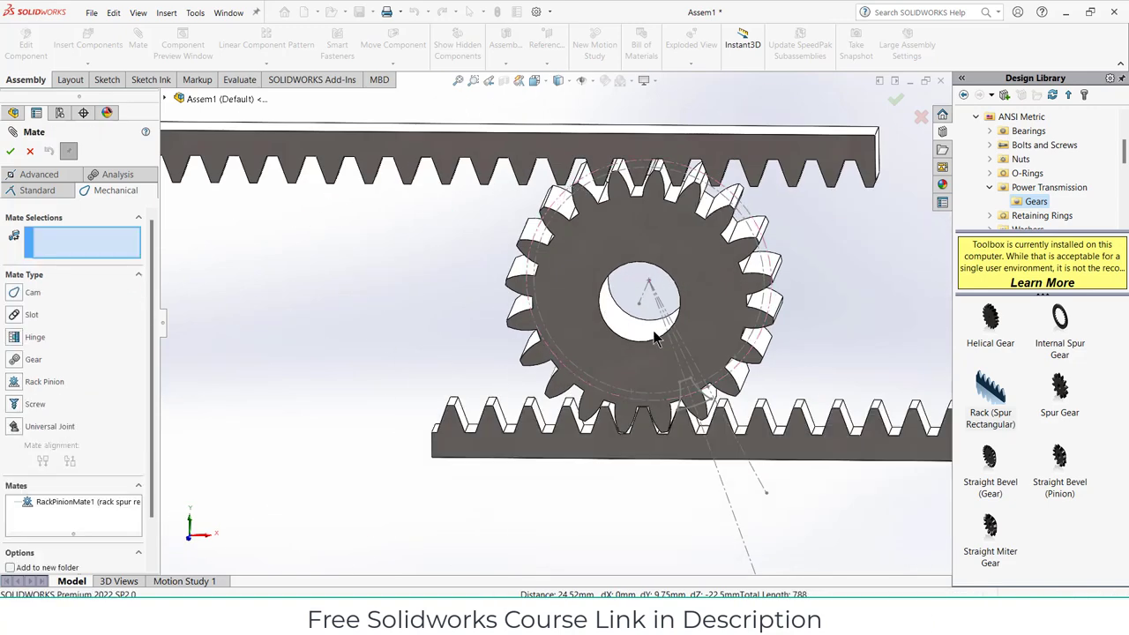
click(721, 343)
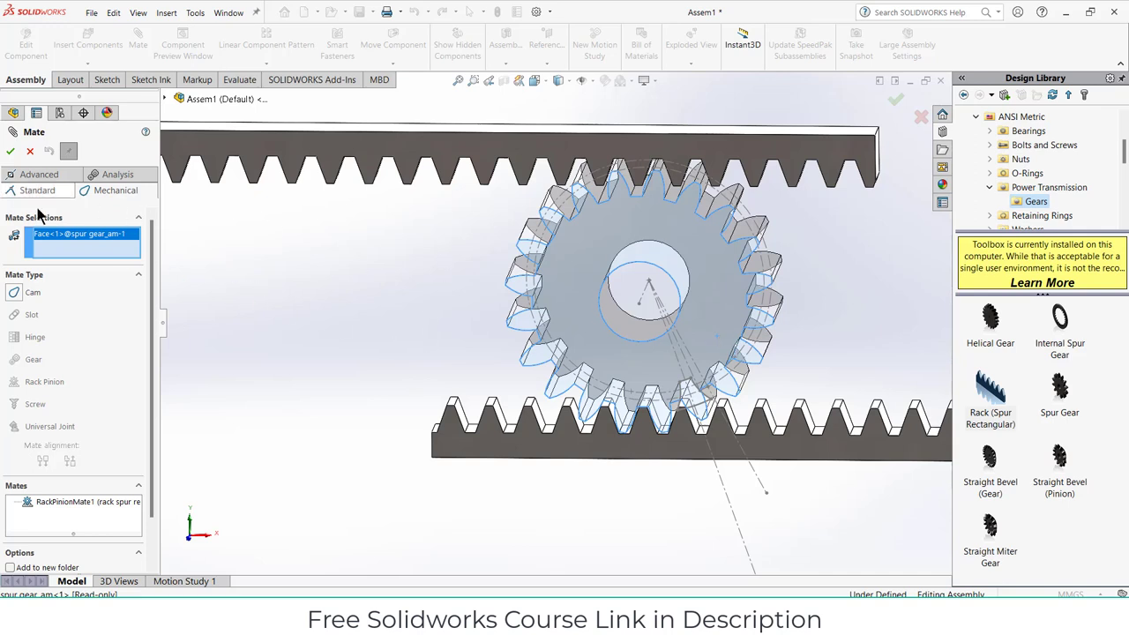
right_click(93, 238)
click(159, 246)
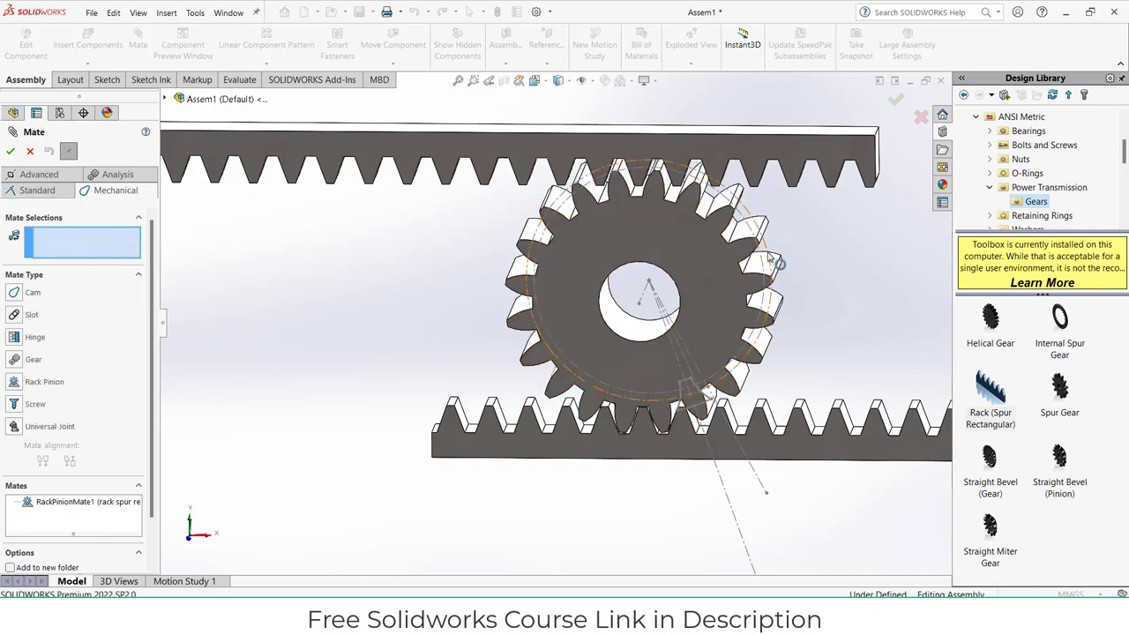
Add a Rack Pinion mate between the lower rack's bottom front edge and the gear's 60 mm pitch circle
click(569, 82)
click(545, 83)
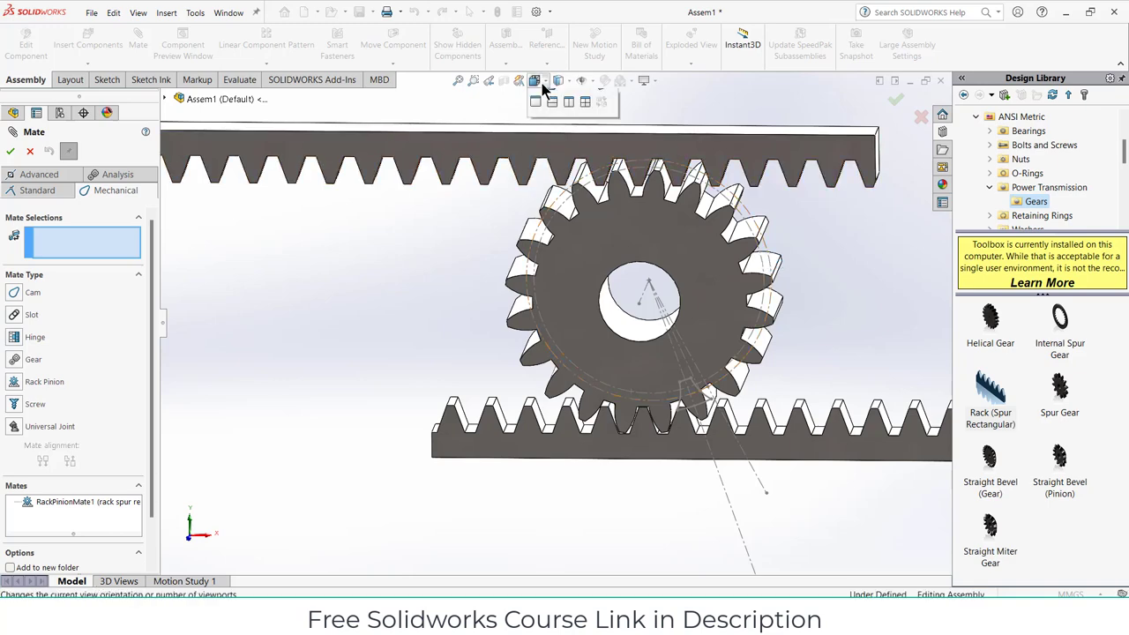
click(551, 127)
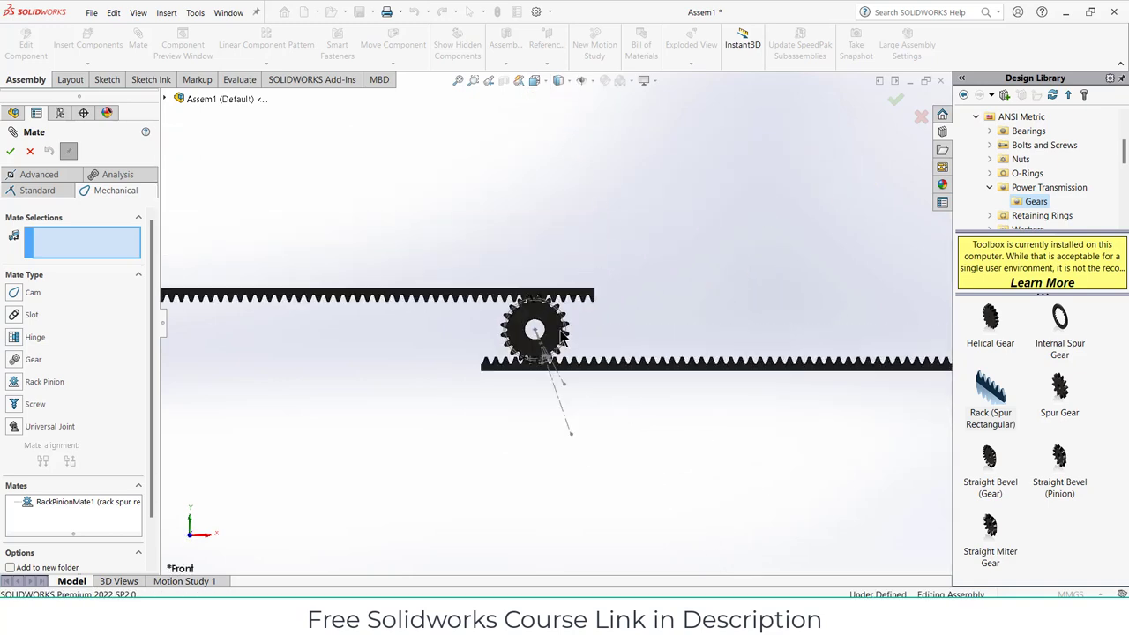
click(19, 382)
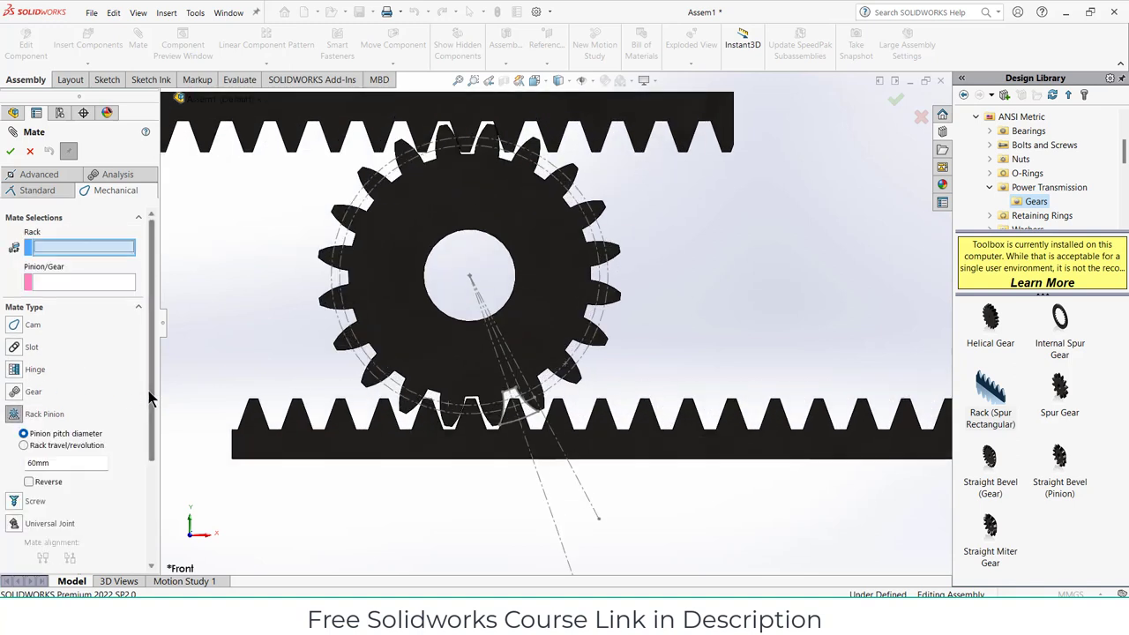
click(404, 405)
right_click(80, 250)
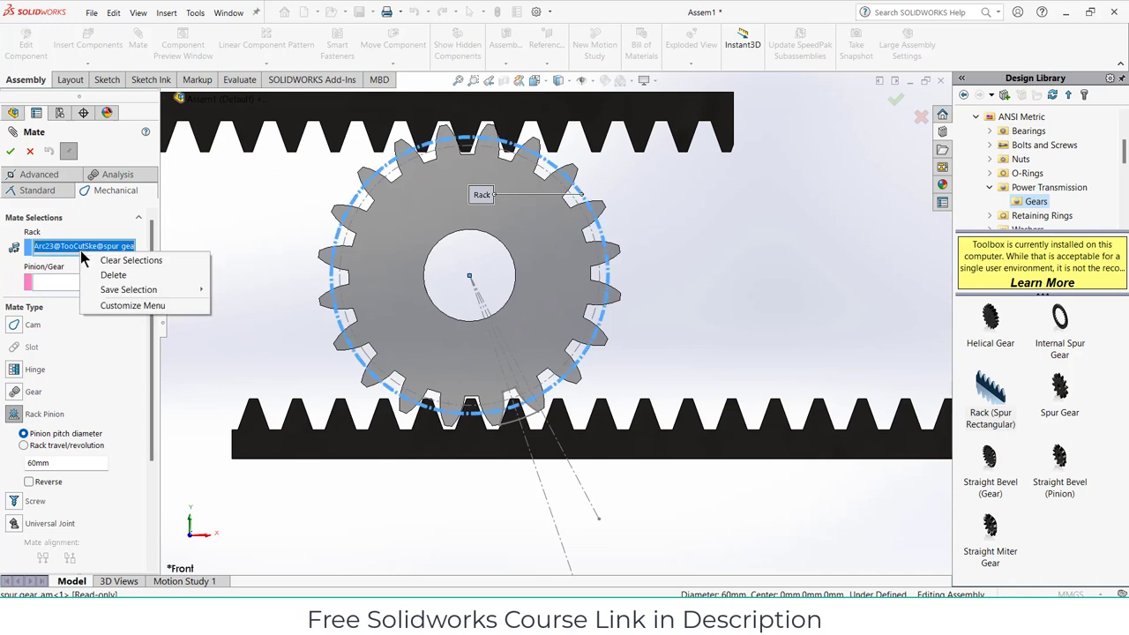
click(91, 257)
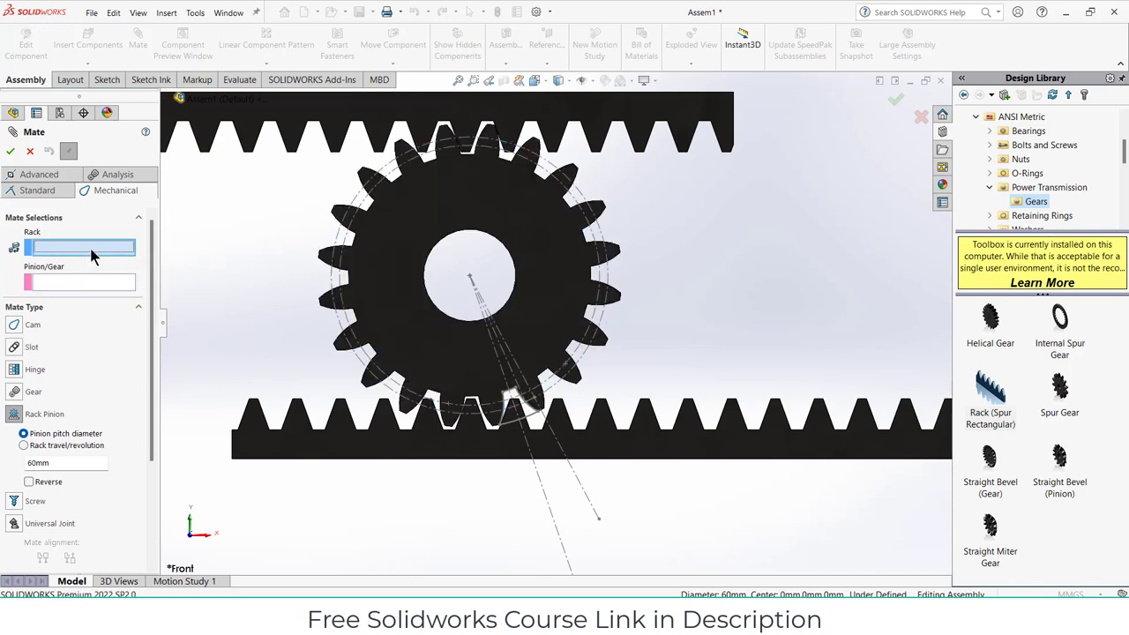
click(356, 460)
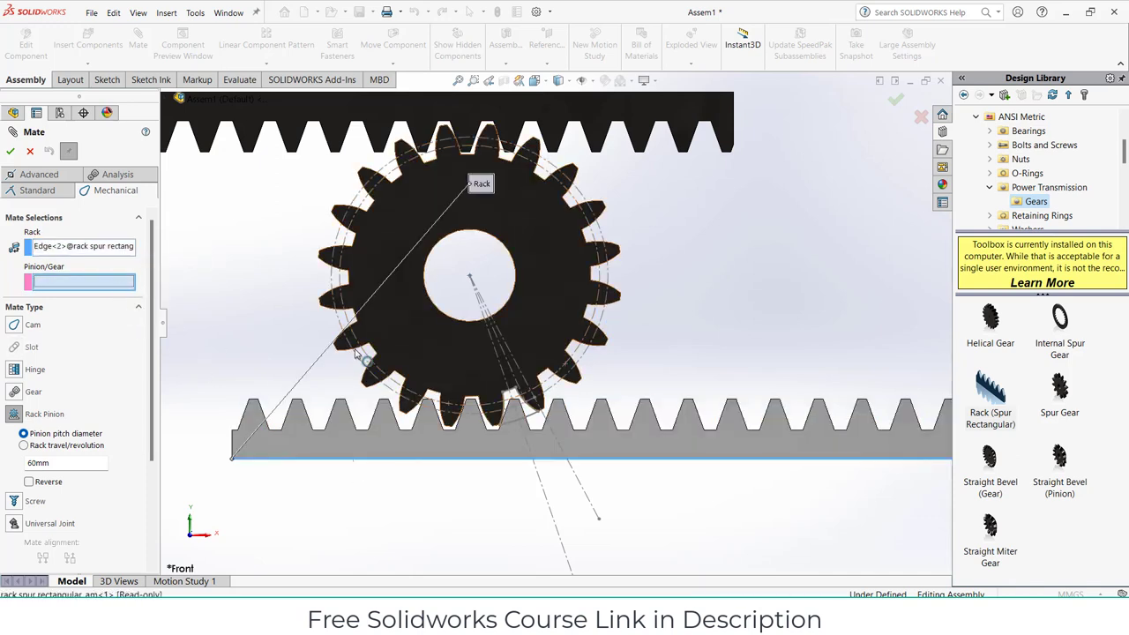
click(356, 356)
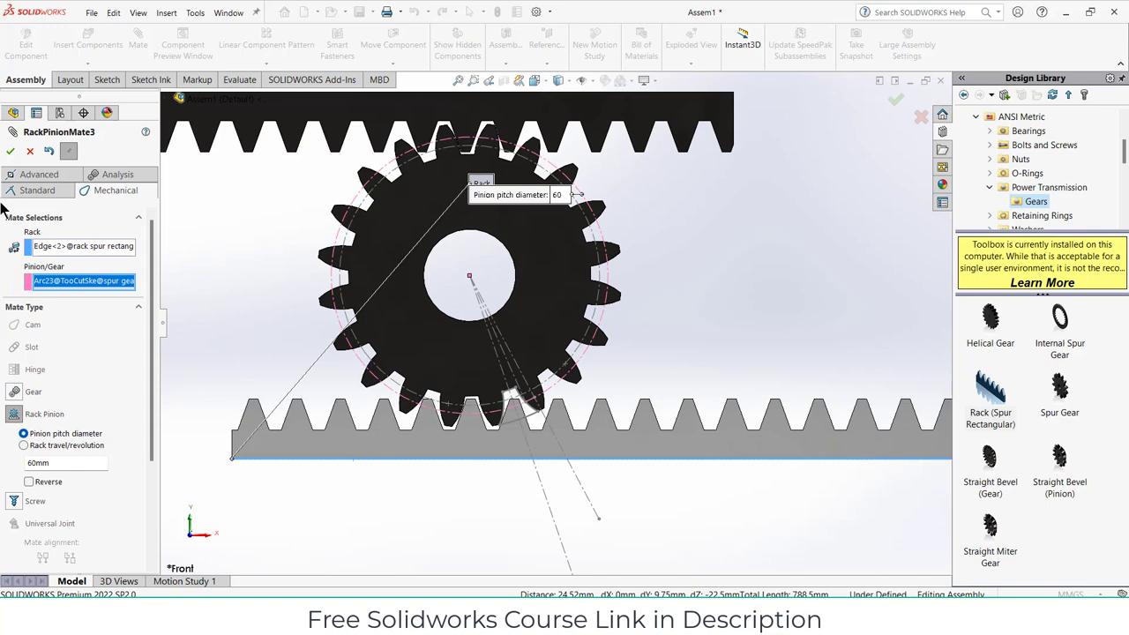
click(11, 151)
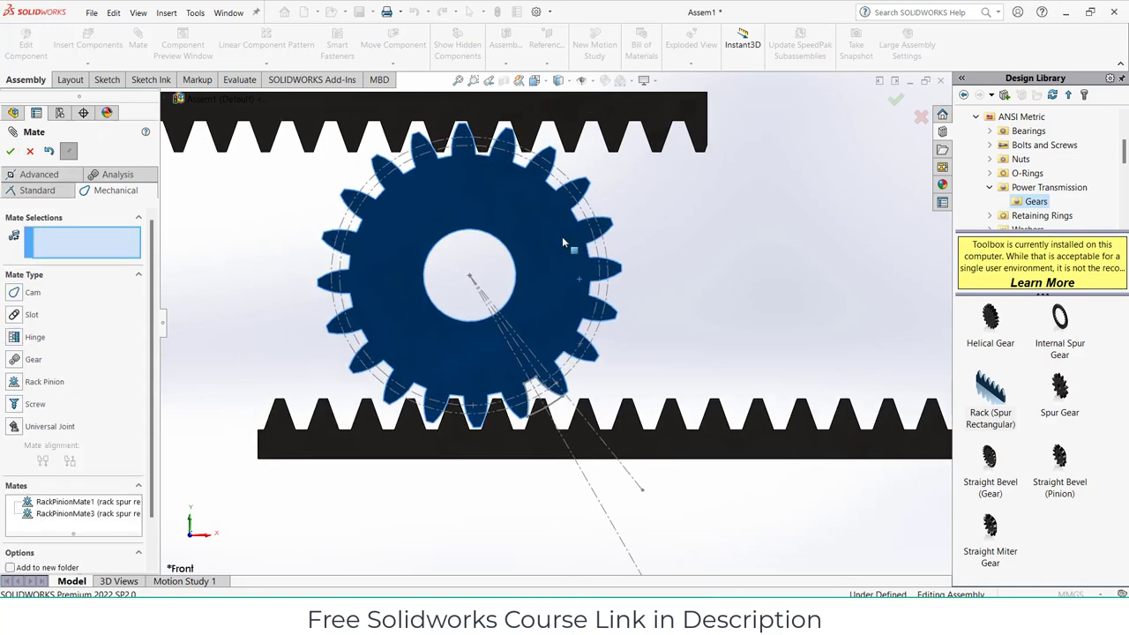
Rotate the gear to test that it drives both racks, and close the Mate command
drag(563, 243, 548, 298)
scroll(726, 268, up, 7)
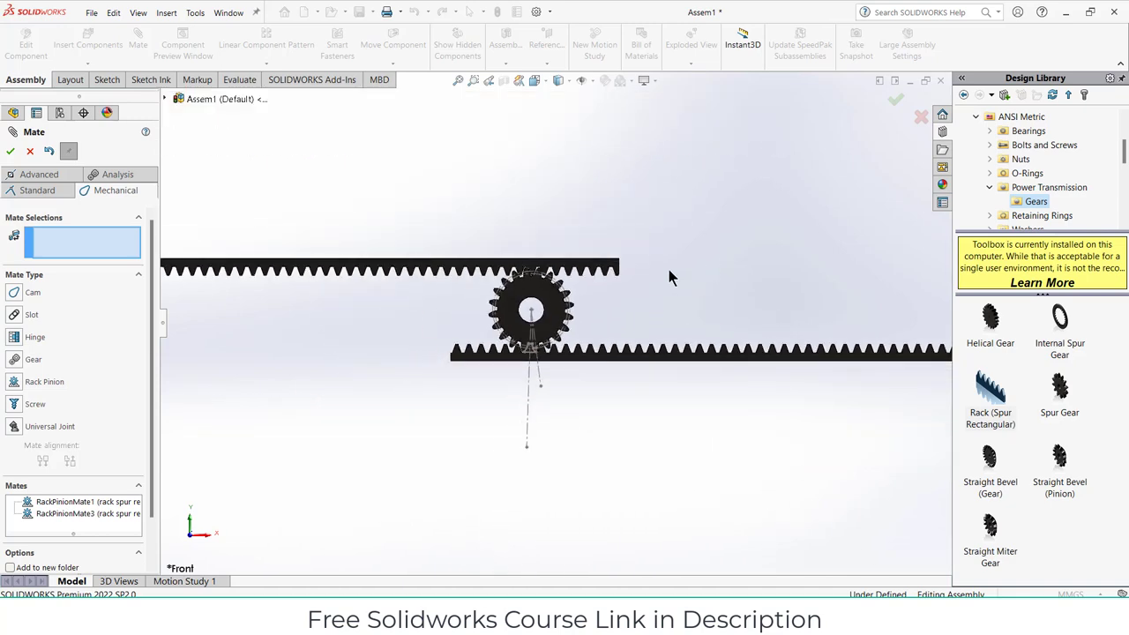
middle_drag(668, 269, 703, 329)
scroll(748, 284, up, 3)
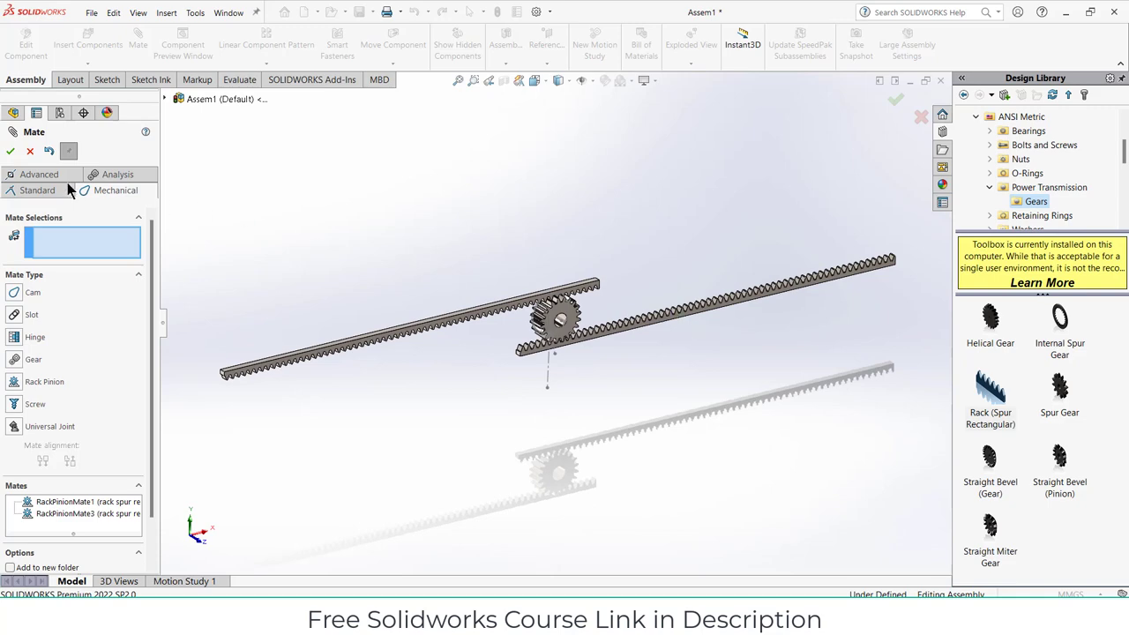
click(7, 154)
Slide the upper rack to the right through the gear until the ends of both racks nearly line up
scroll(550, 334, down, 1)
middle_drag(547, 345, 525, 364)
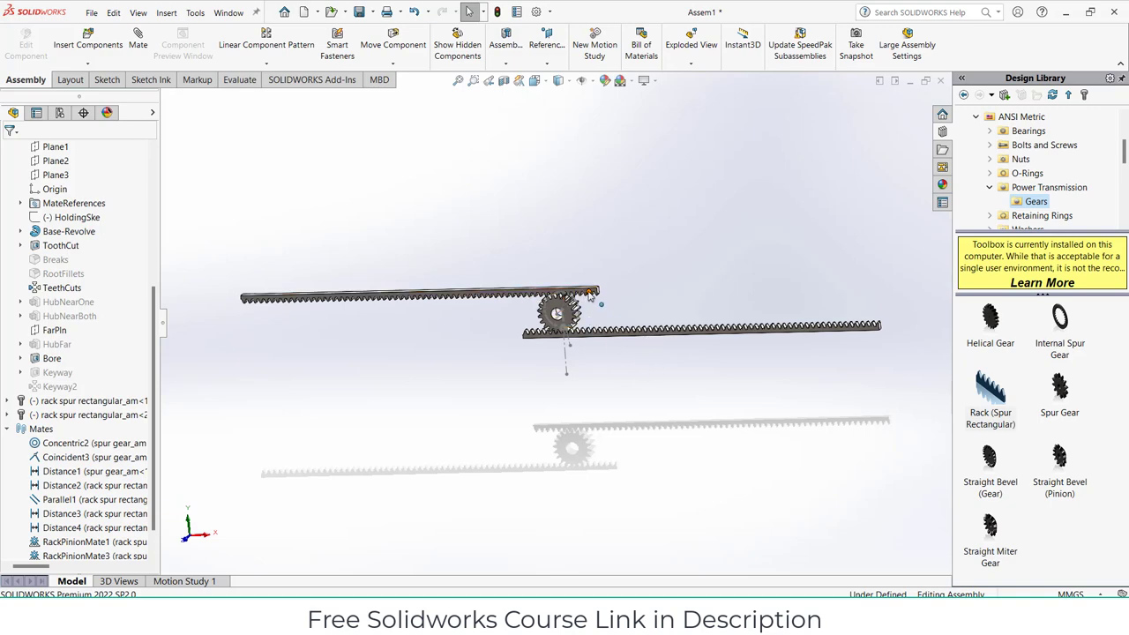
scroll(580, 296, down, 5)
drag(577, 294, 1083, 296)
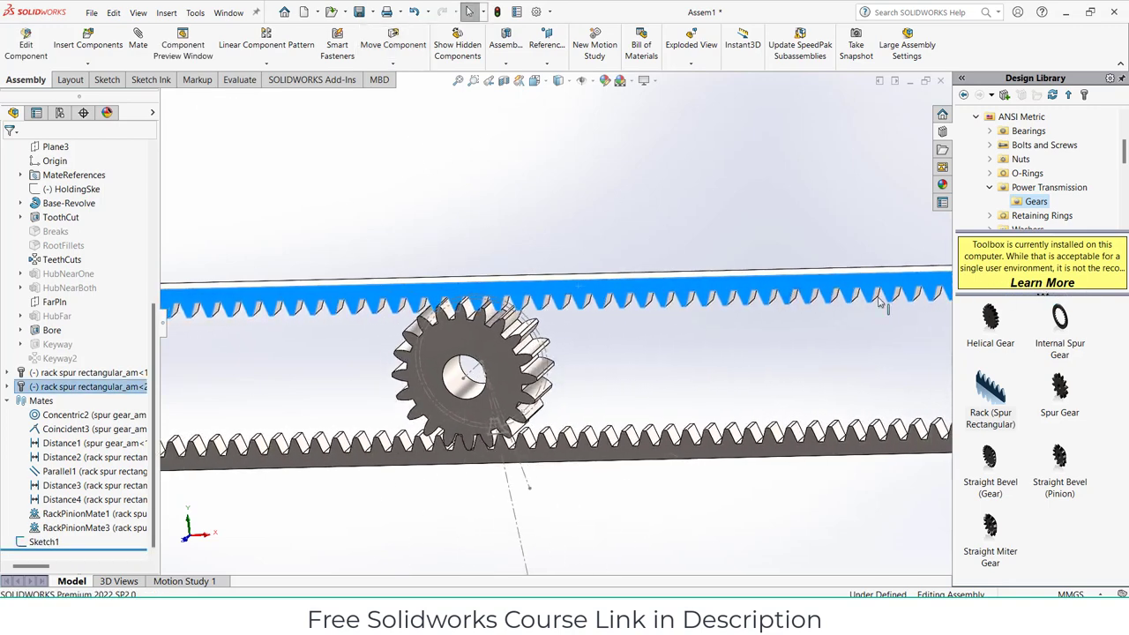
scroll(721, 349, up, 3)
scroll(721, 348, up, 3)
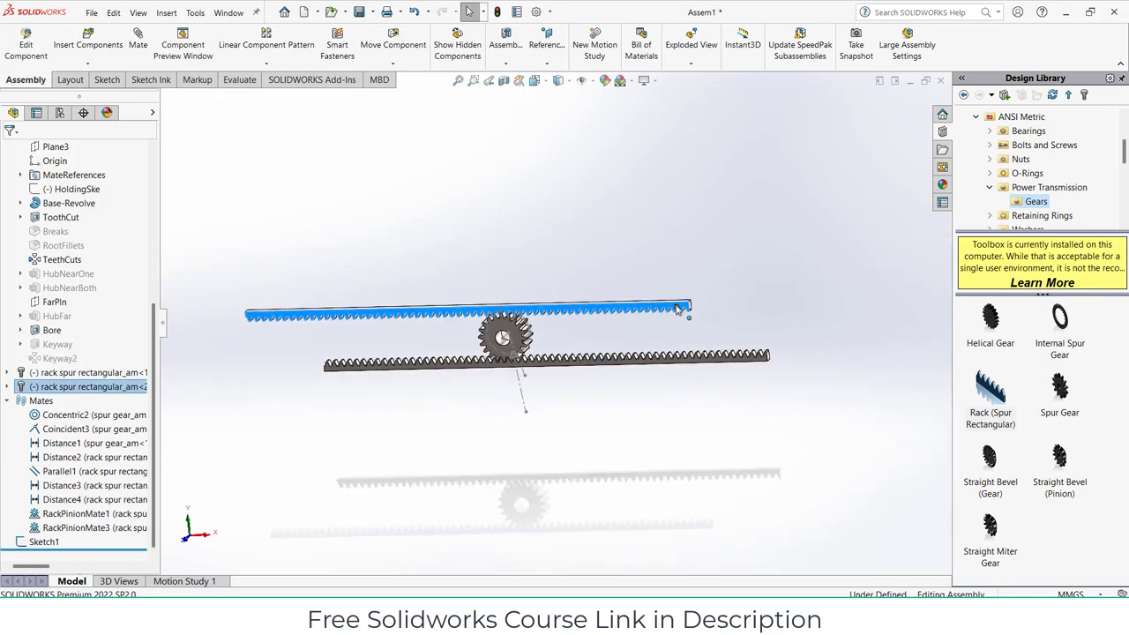
drag(693, 307, 732, 309)
click(778, 337)
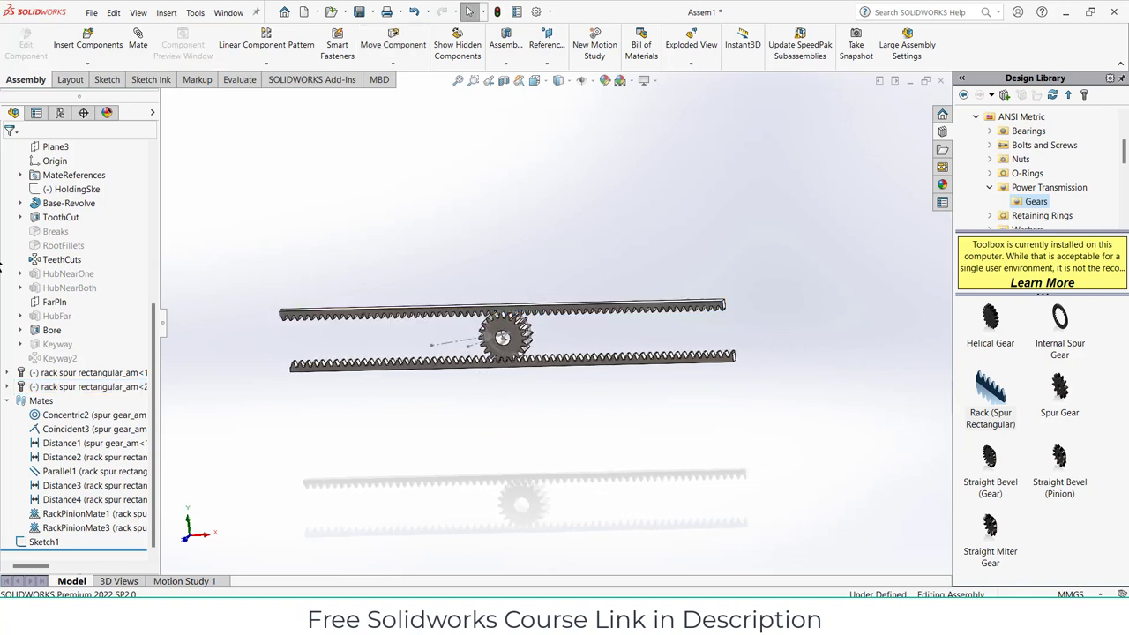
Insert a new part in the assembly, placing its first sketch on the Front Plane
click(87, 63)
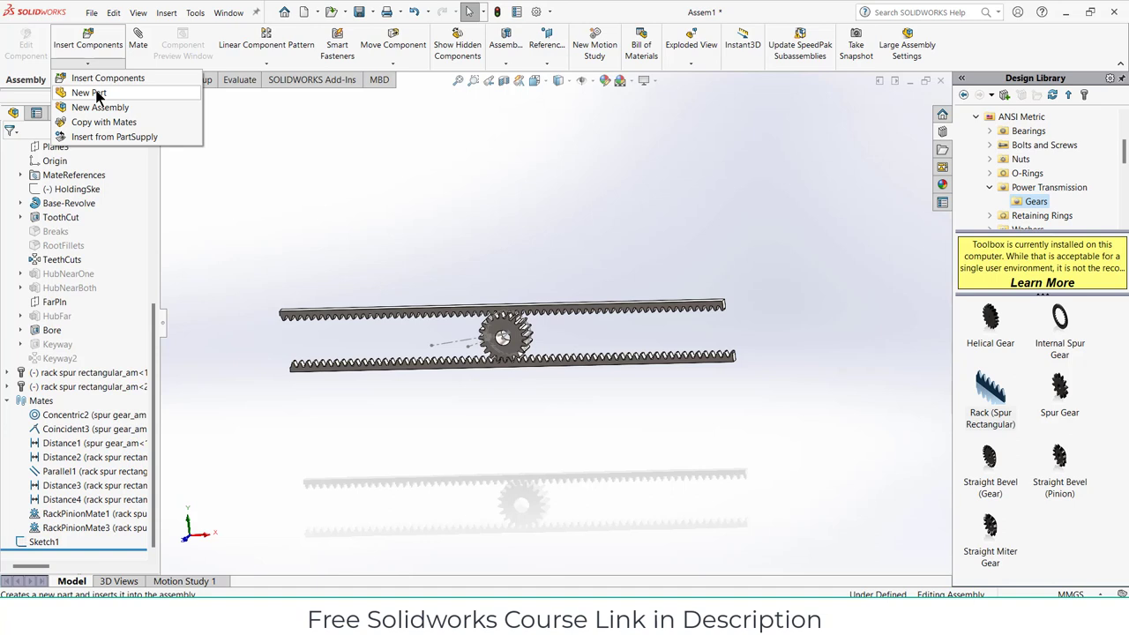
click(97, 94)
drag(155, 317, 148, 141)
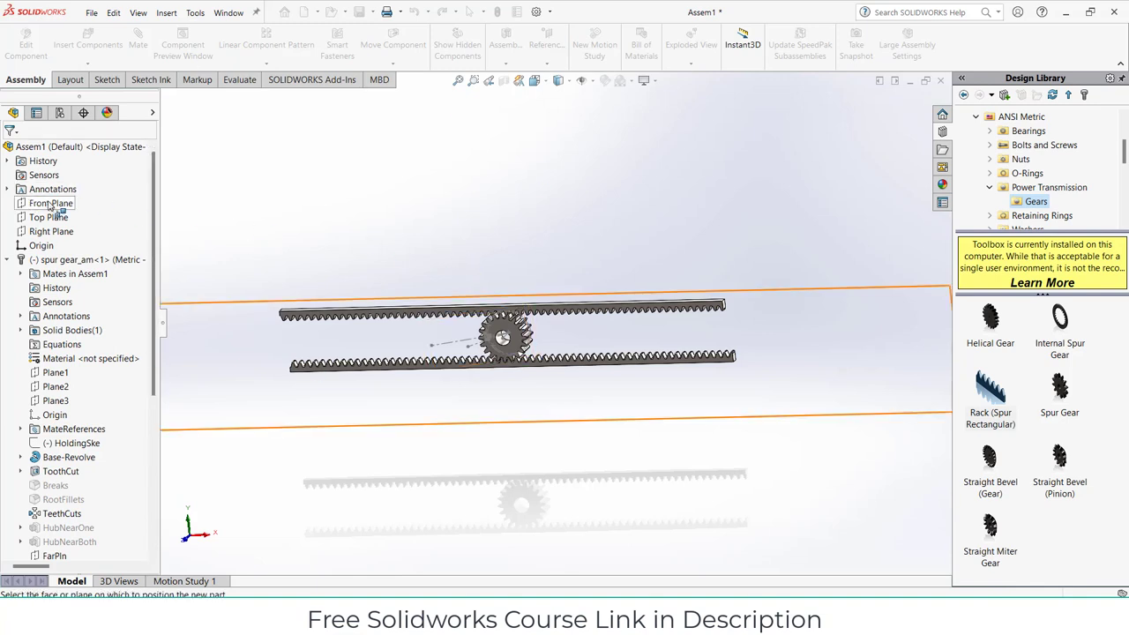
click(586, 378)
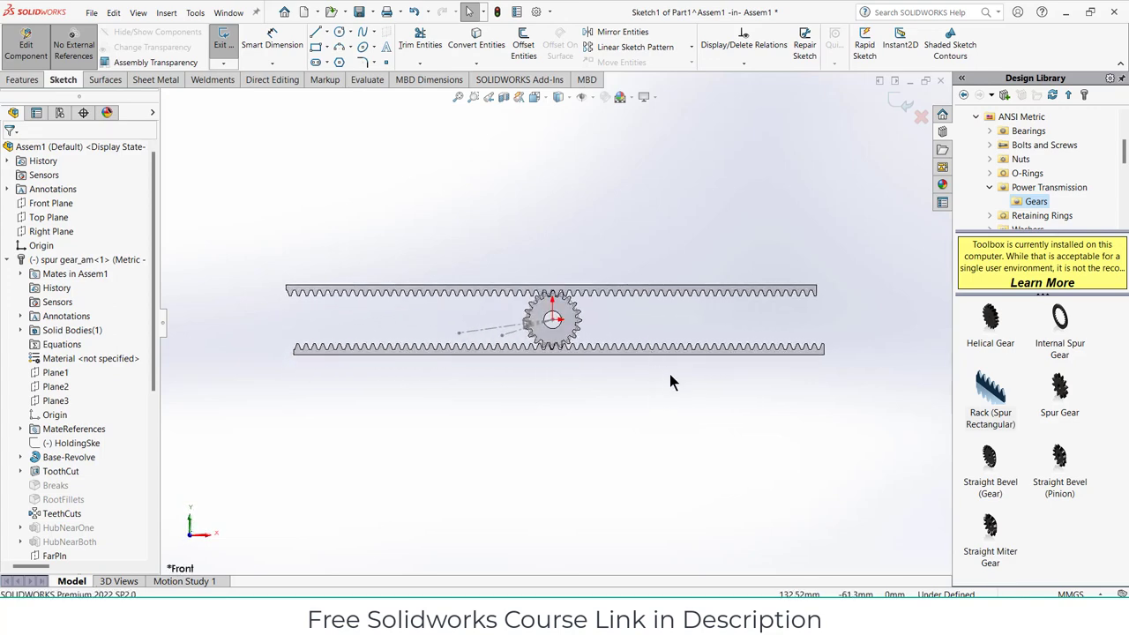
Sketch a corner rectangle about 257 mm wide and 486 mm tall, running down and right from the origin at the gear's centre
scroll(669, 374, up, 4)
scroll(692, 420, down, 3)
scroll(571, 328, down, 1)
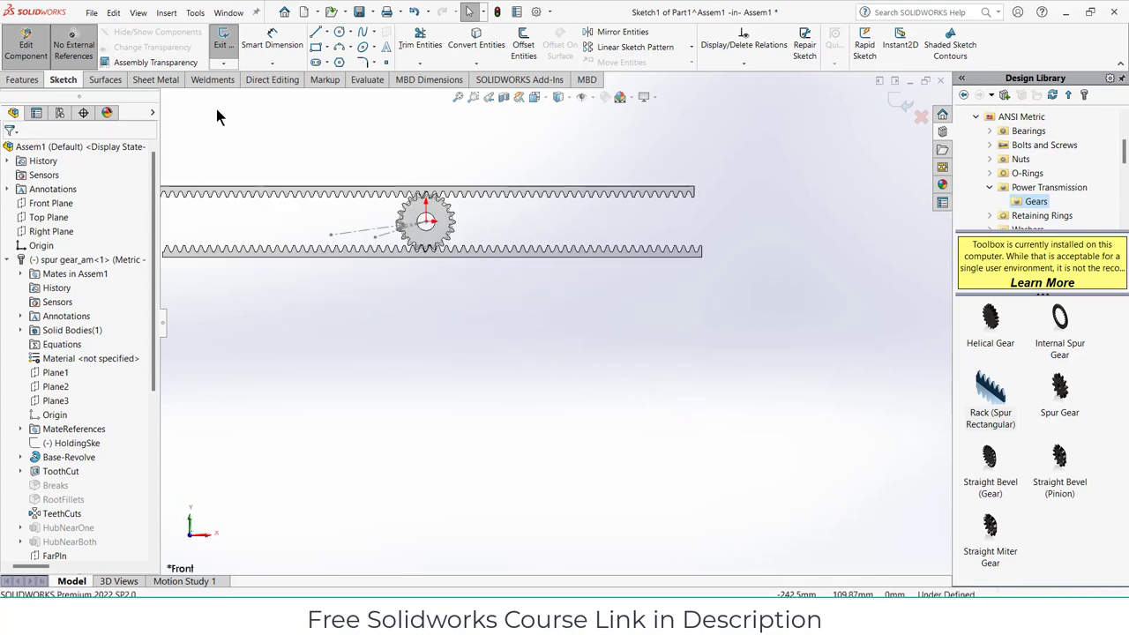
click(315, 47)
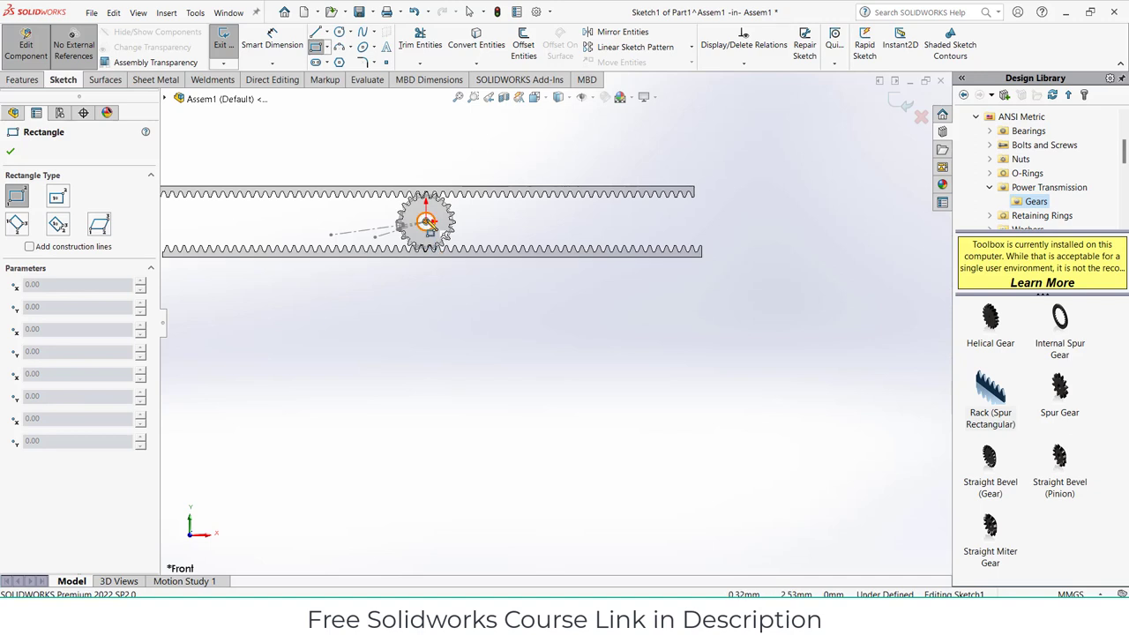
scroll(694, 470, up, 2)
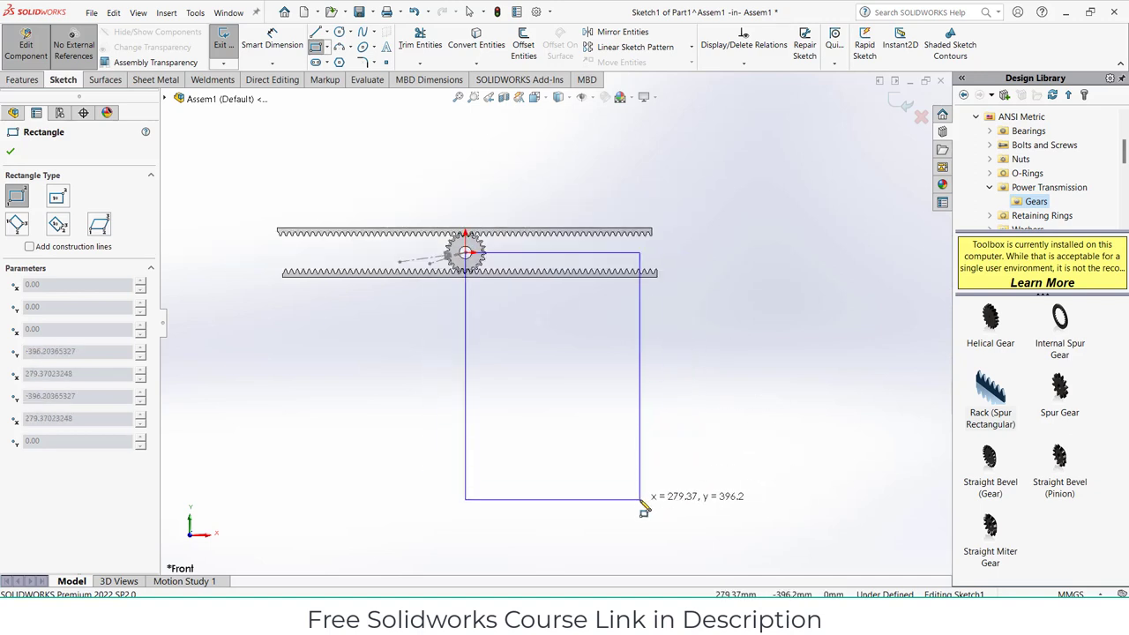
click(622, 556)
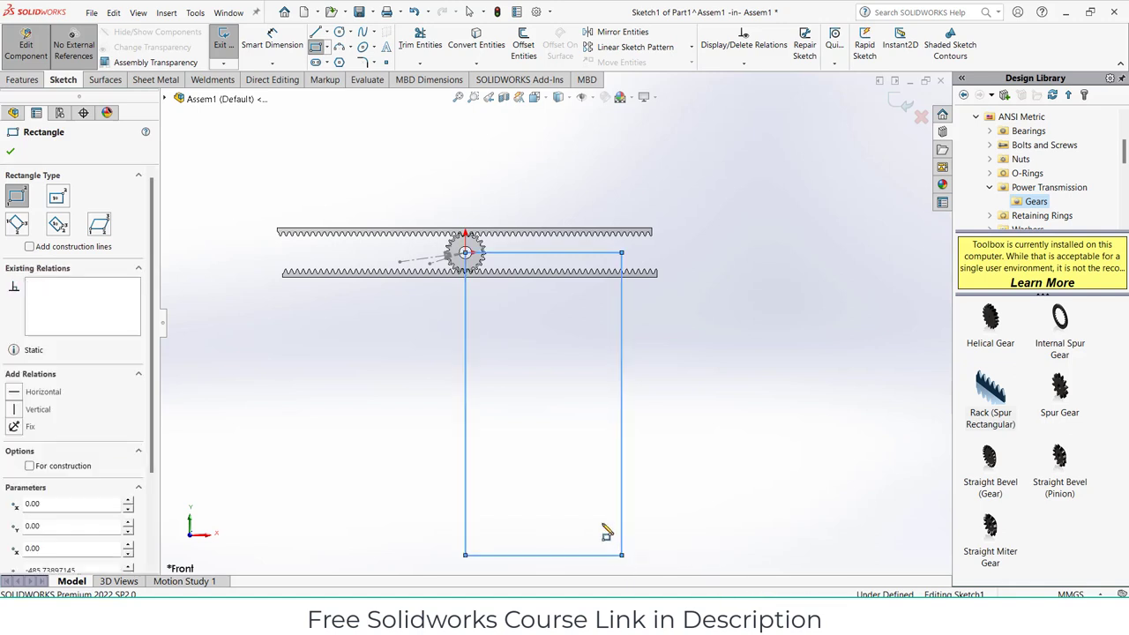
Dimension the rectangle to 500 mm high and 250 mm wide
click(288, 56)
click(465, 312)
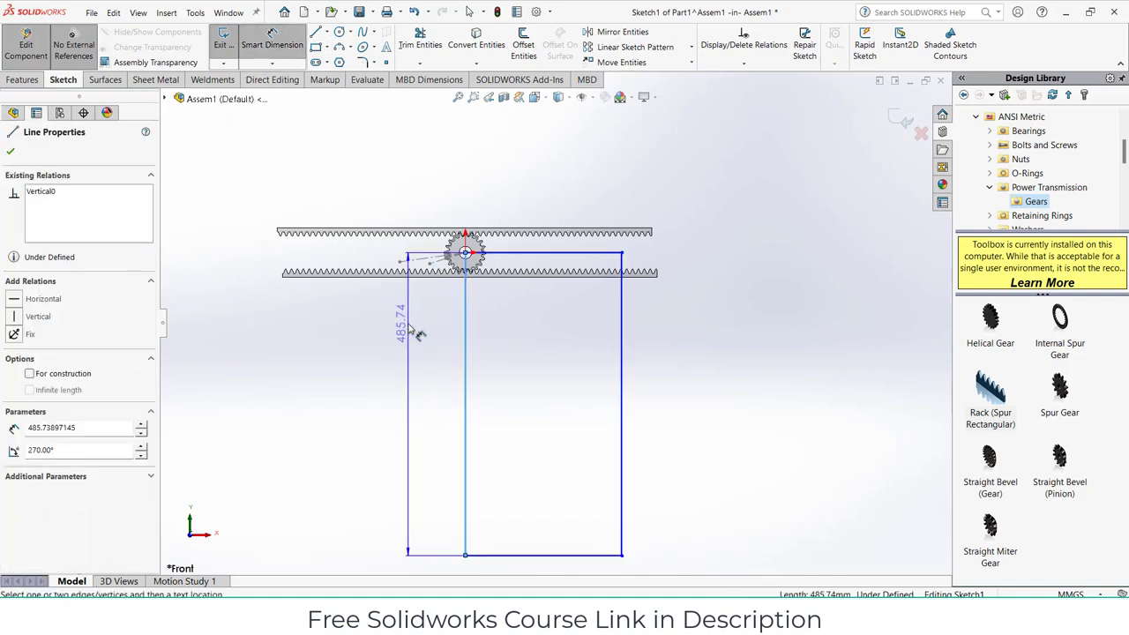
click(415, 333)
text(500)
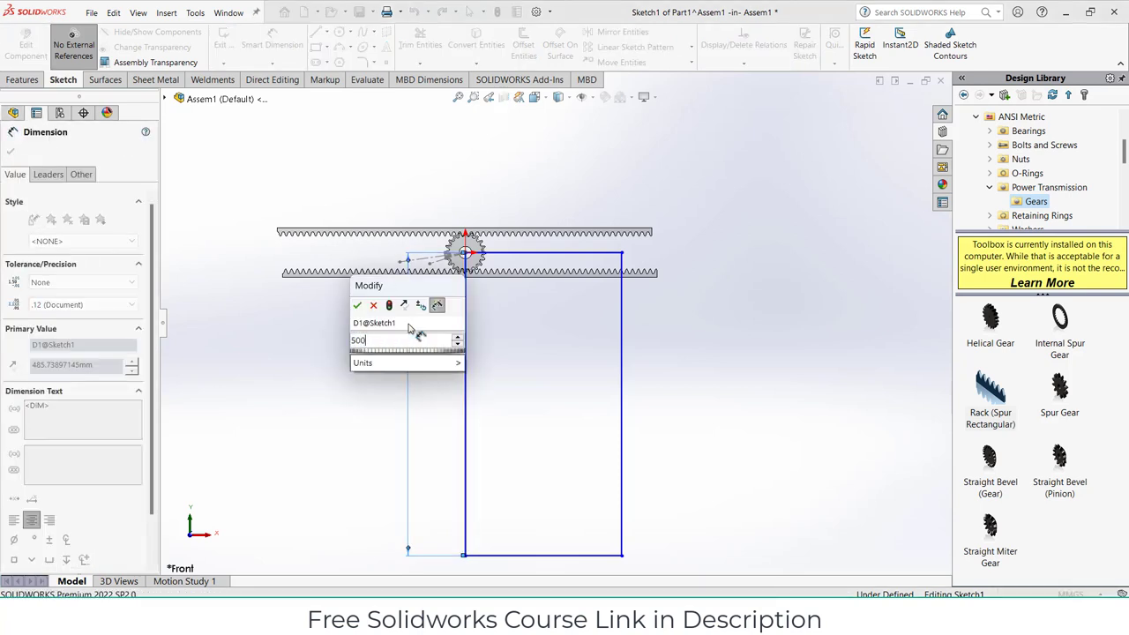
key(Return)
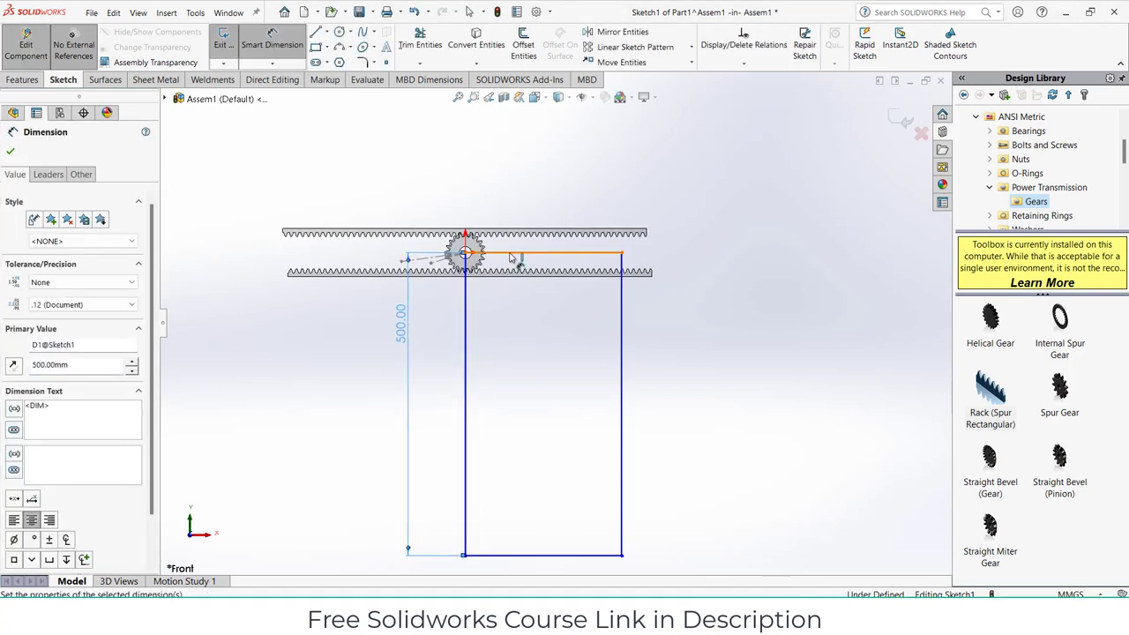
click(509, 257)
click(507, 196)
text(2)
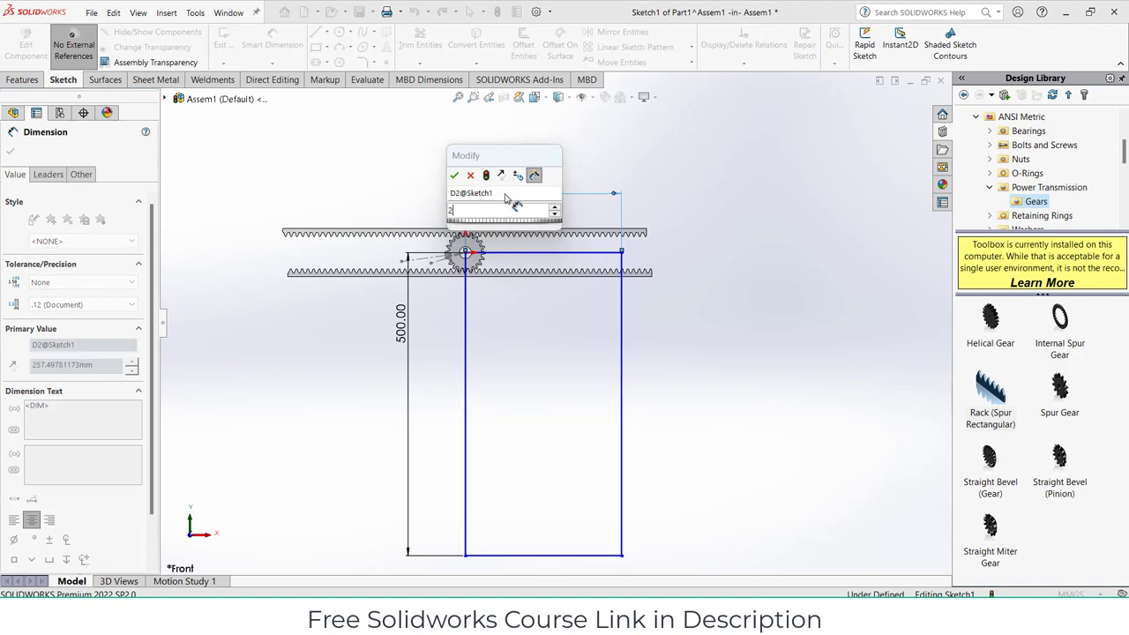
text(50)
key(Return)
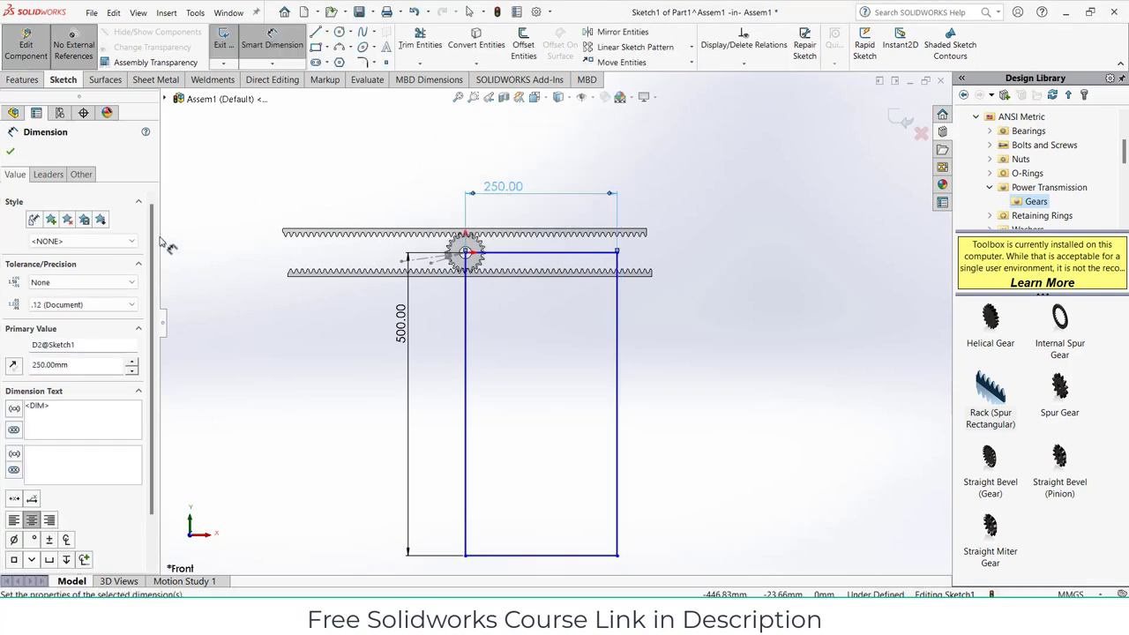
Extrude the rectangle as a blind boss 10 mm thick
click(24, 80)
click(220, 54)
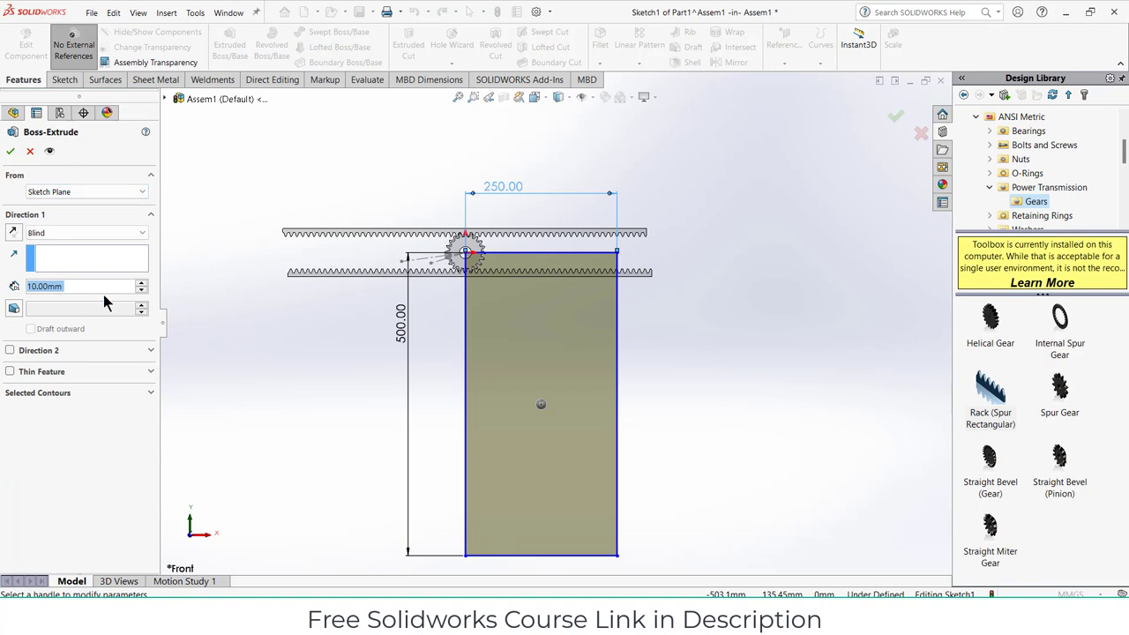
click(10, 153)
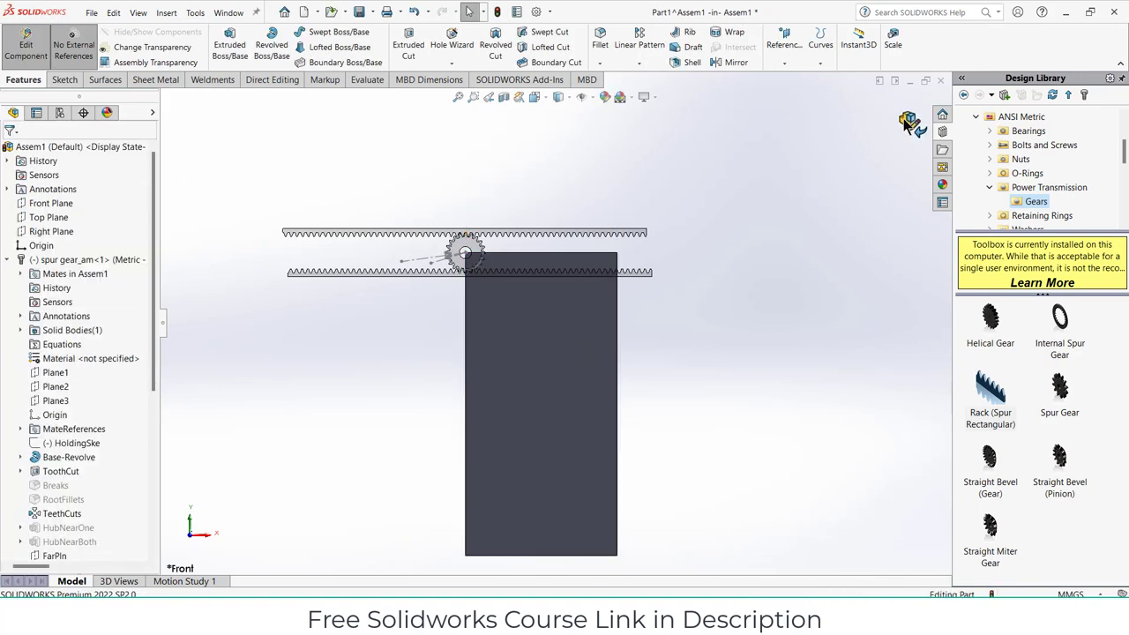
Start a sketch on the plate's front face and draw a horizontal centerline between the midpoints of its two vertical edges
scroll(529, 412, down, 5)
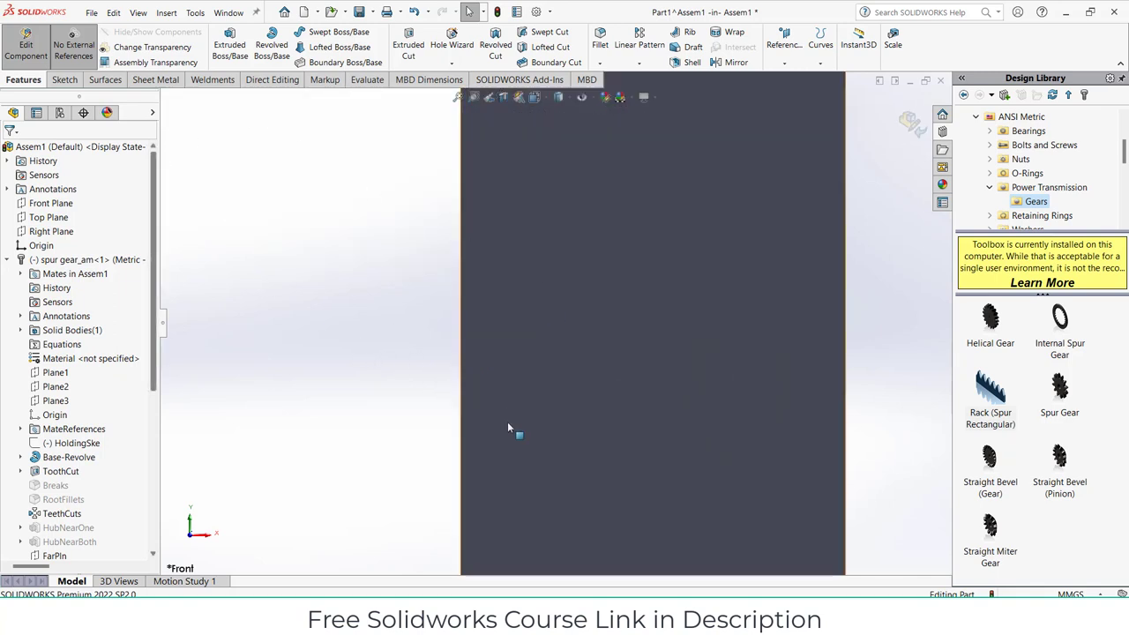
click(534, 408)
click(587, 368)
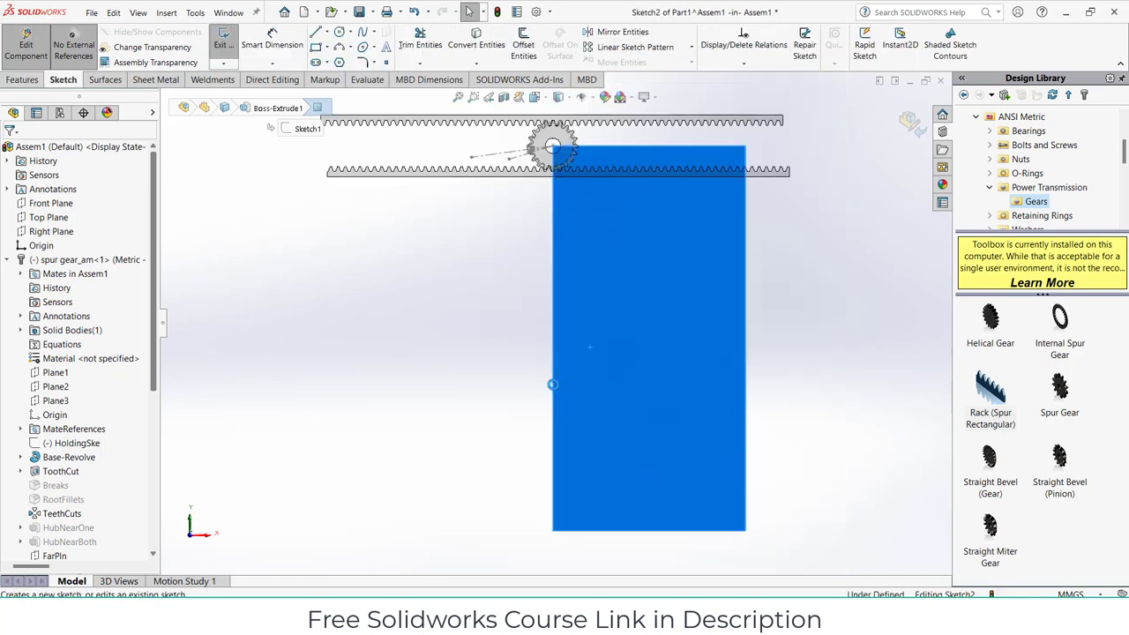
click(328, 32)
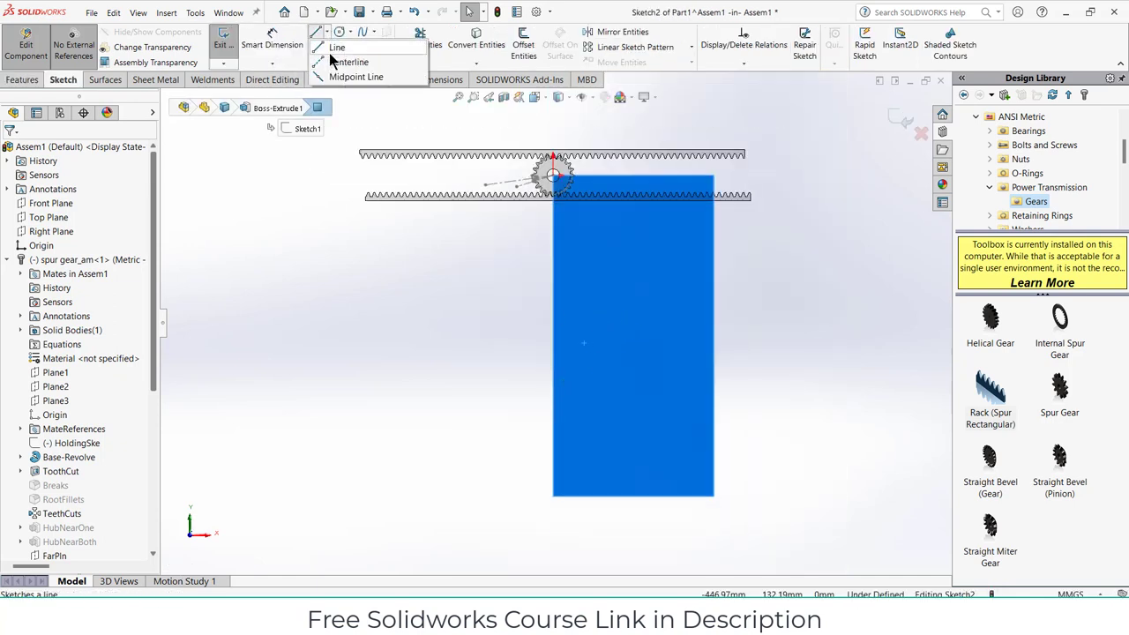
click(344, 62)
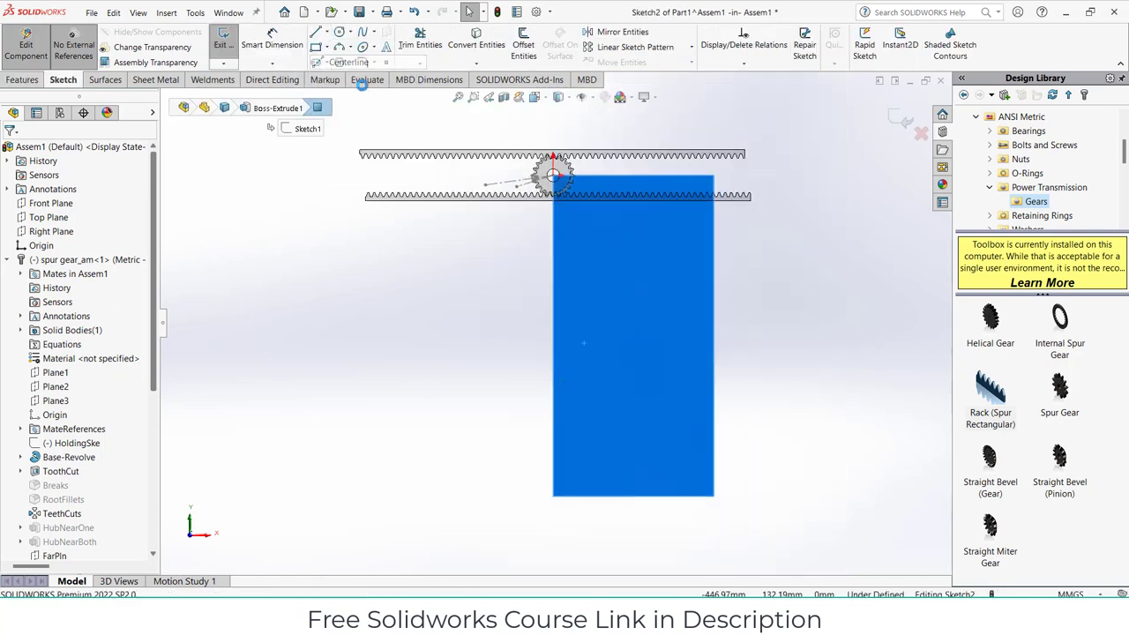
click(552, 336)
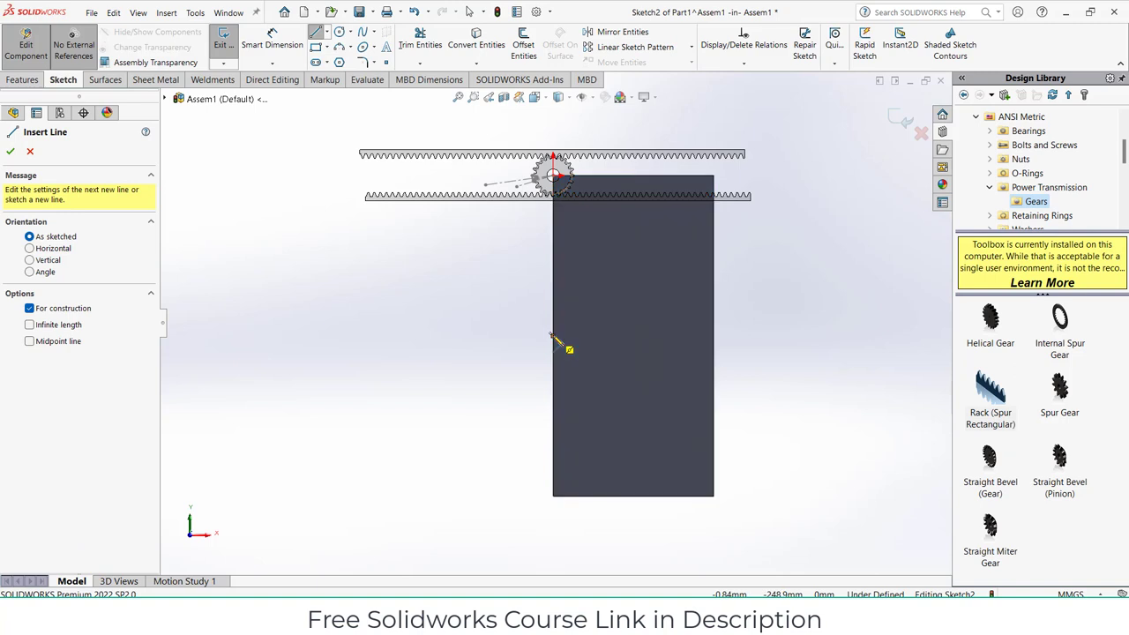
click(715, 336)
key(Escape)
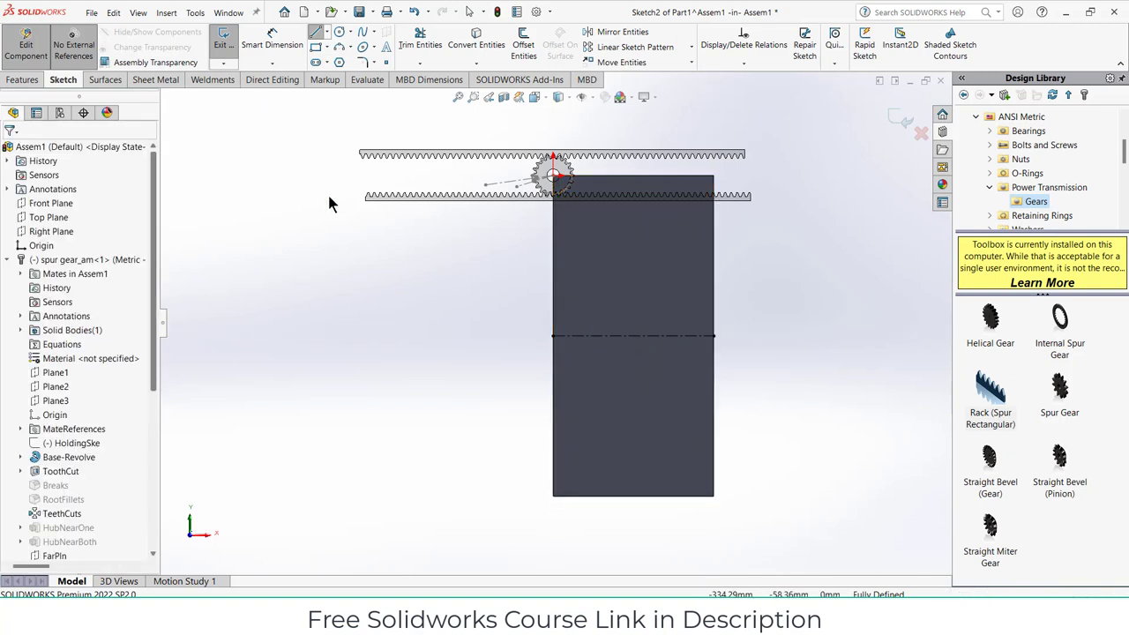
Sketch a center rectangle about 11 mm wide and 68 mm tall, centred on the centerline near the plate's left edge
click(326, 49)
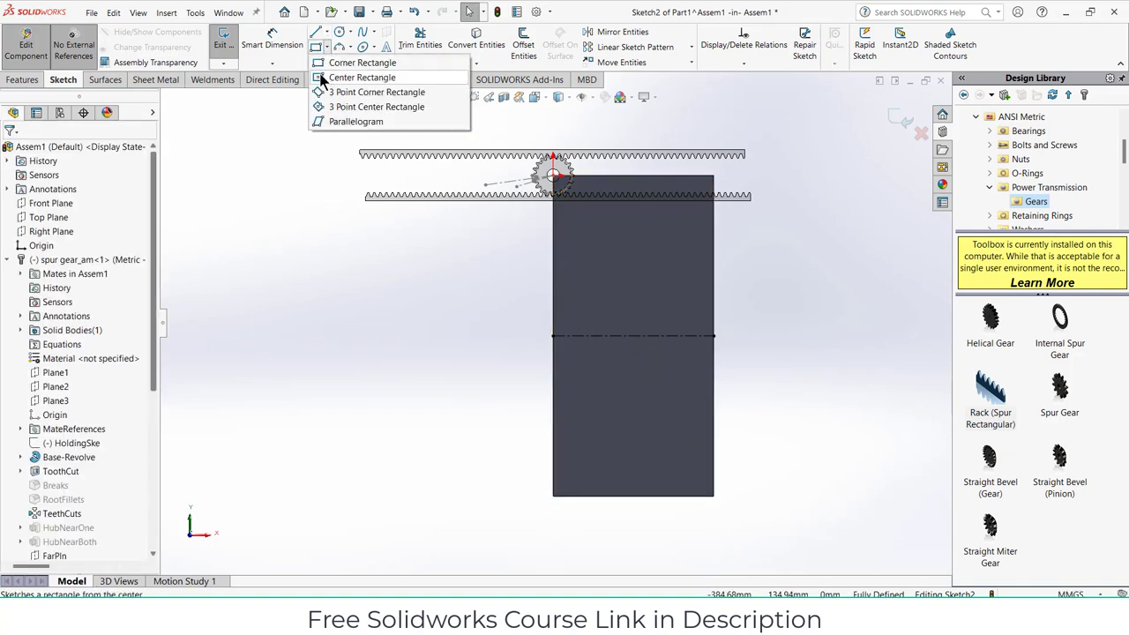
click(323, 78)
scroll(616, 333, down, 4)
scroll(569, 344, down, 1)
click(511, 340)
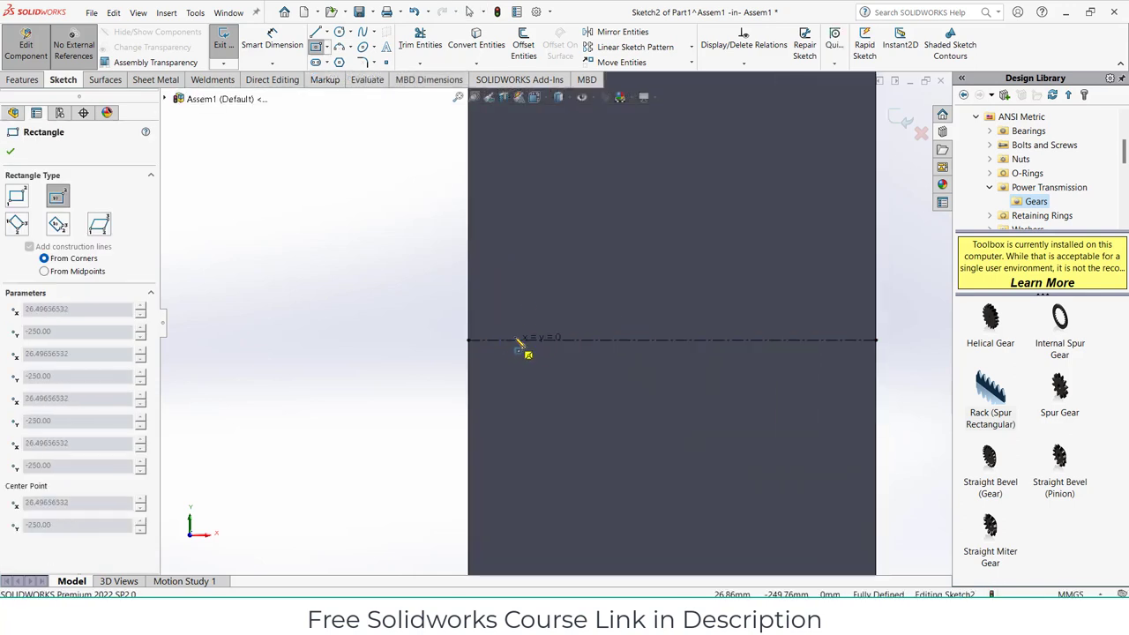
click(521, 284)
Dimension the small rectangle to 70 mm high and 10 mm wide
click(267, 53)
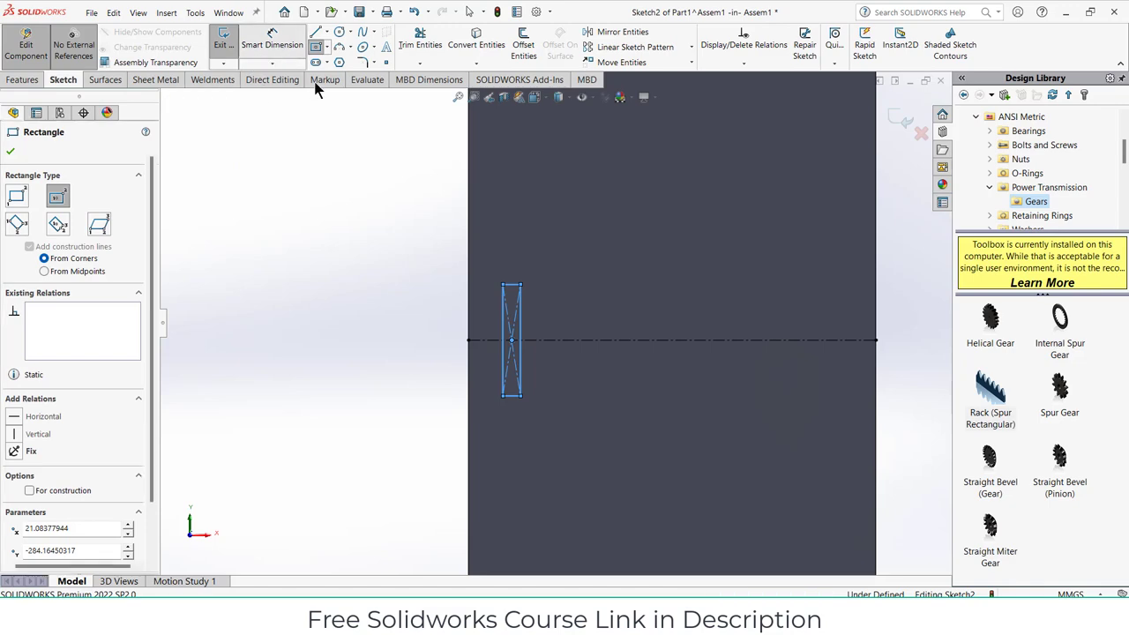
click(503, 319)
click(432, 321)
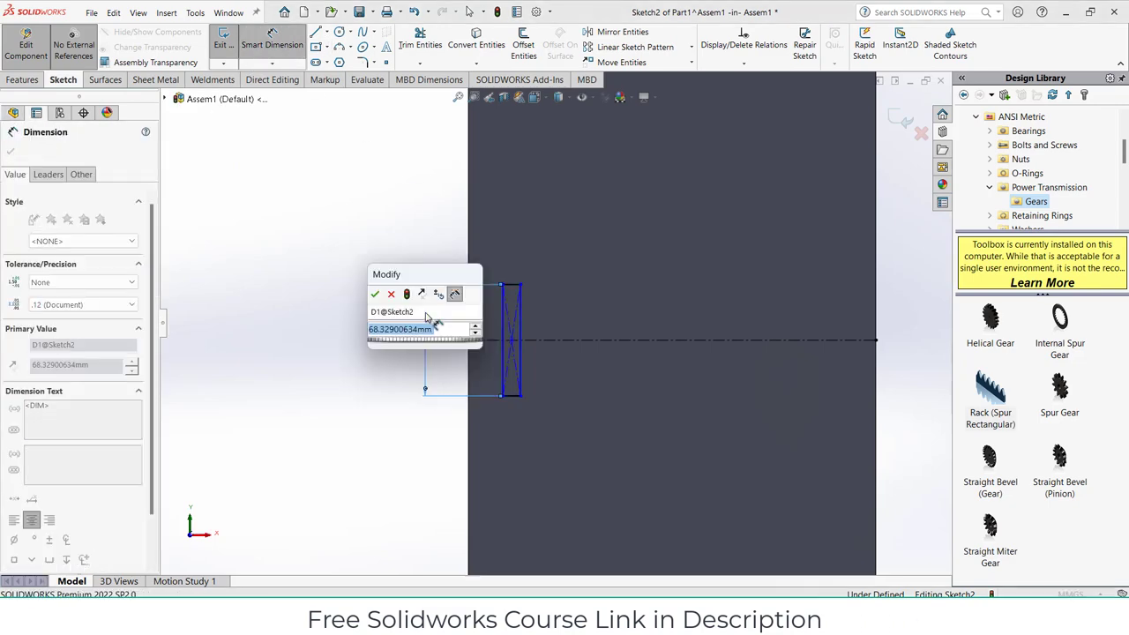
text(5)
key(Return)
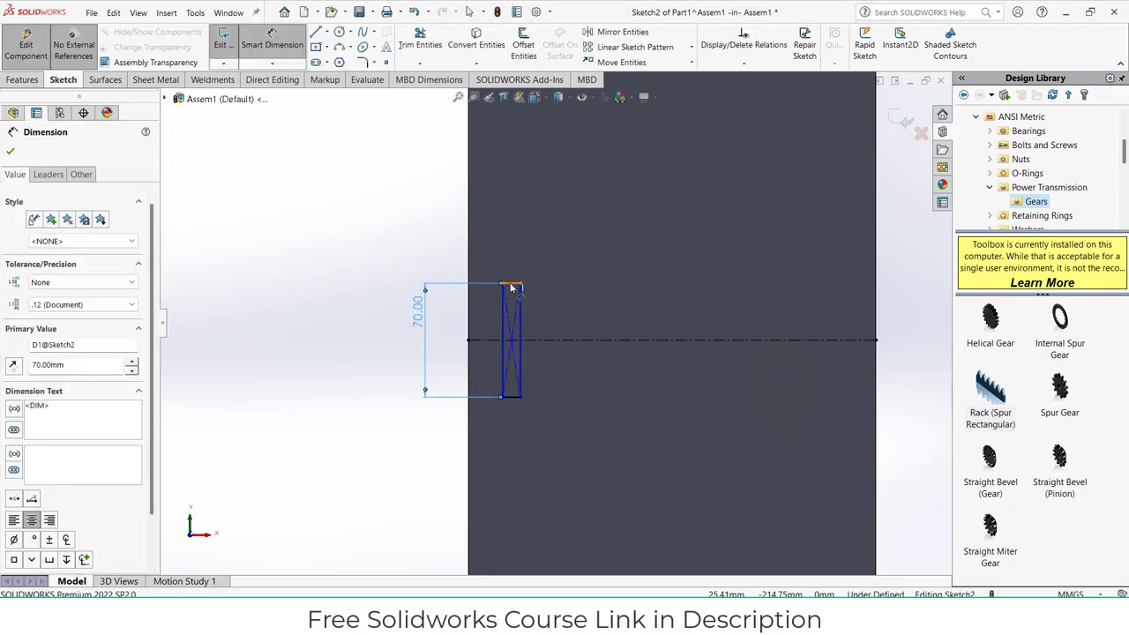
click(512, 284)
click(515, 261)
text(10)
key(Return)
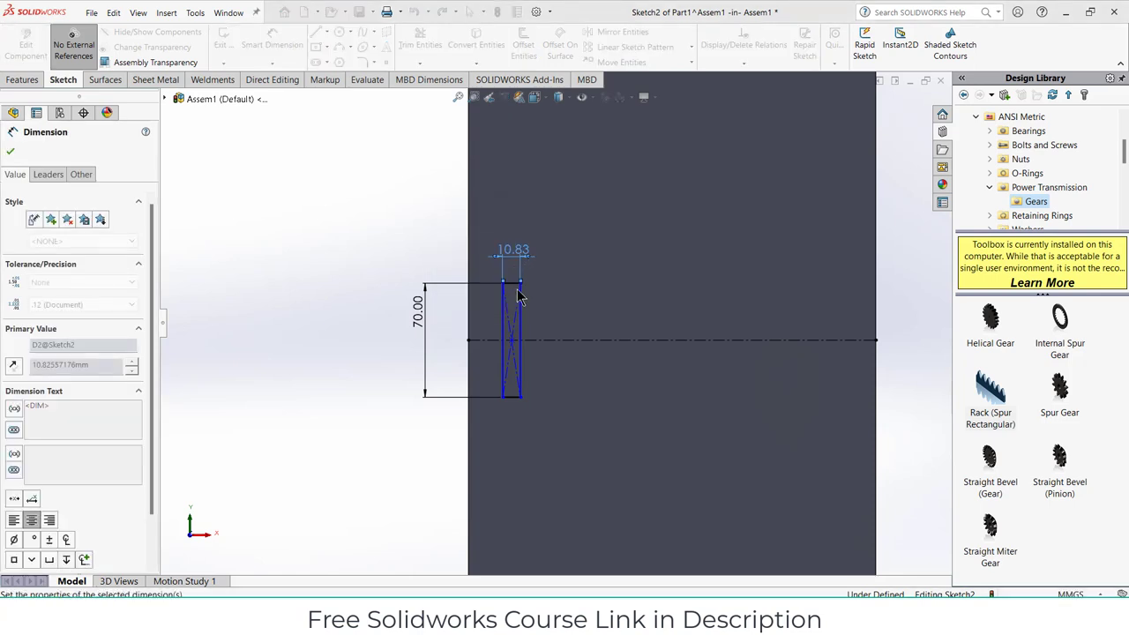
Dimension the rectangle's center 20 mm from the plate's left edge
click(468, 323)
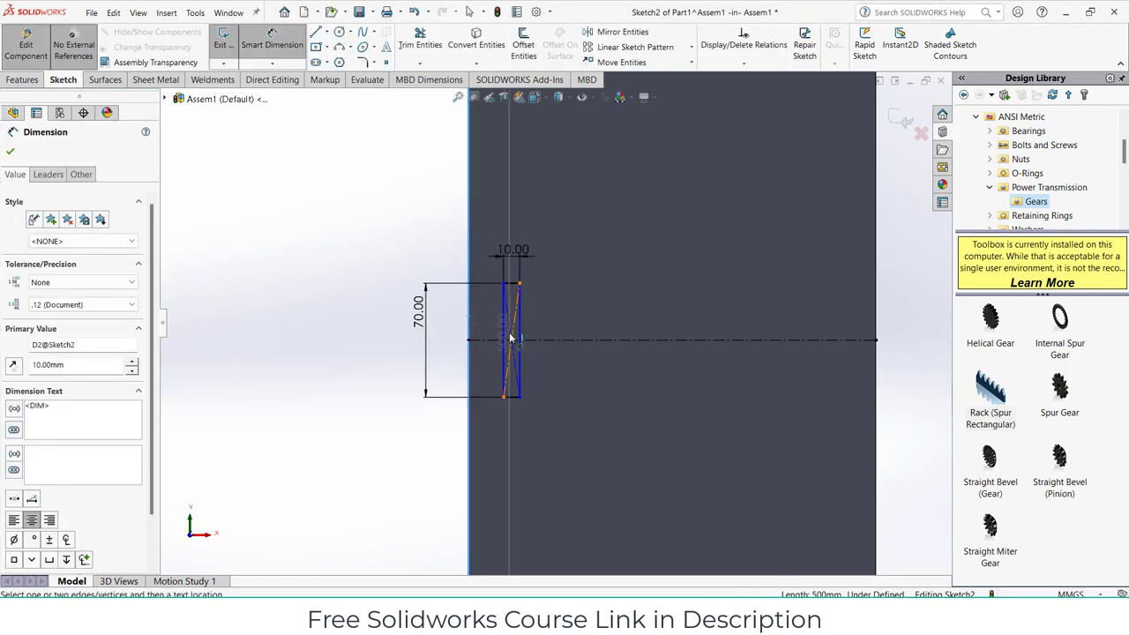
click(512, 340)
click(512, 239)
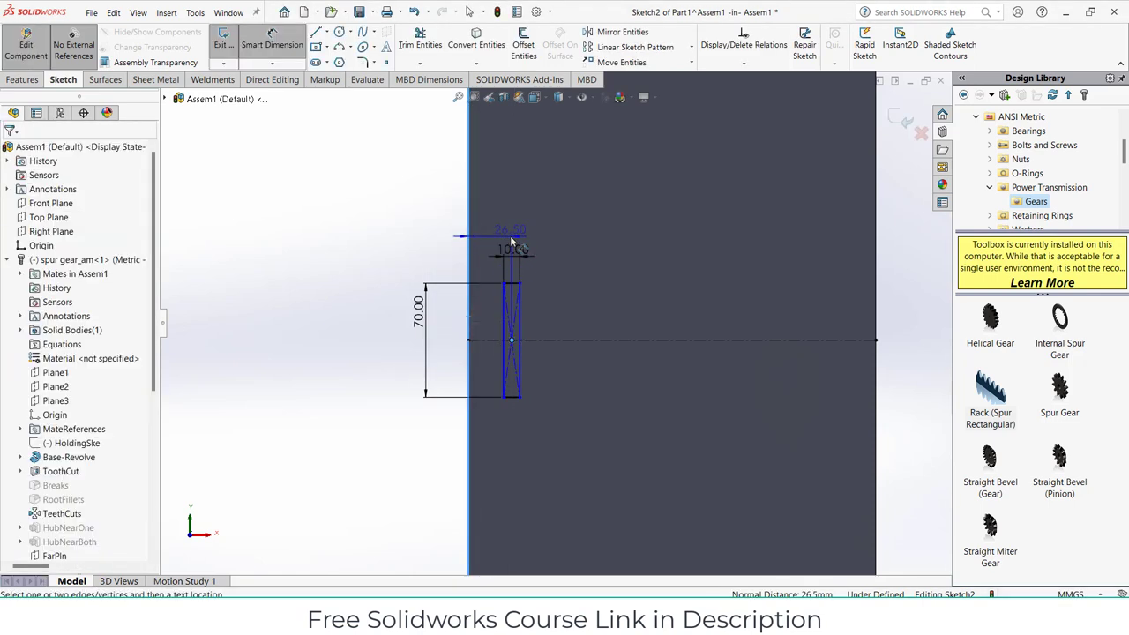
text(20)
key(Return)
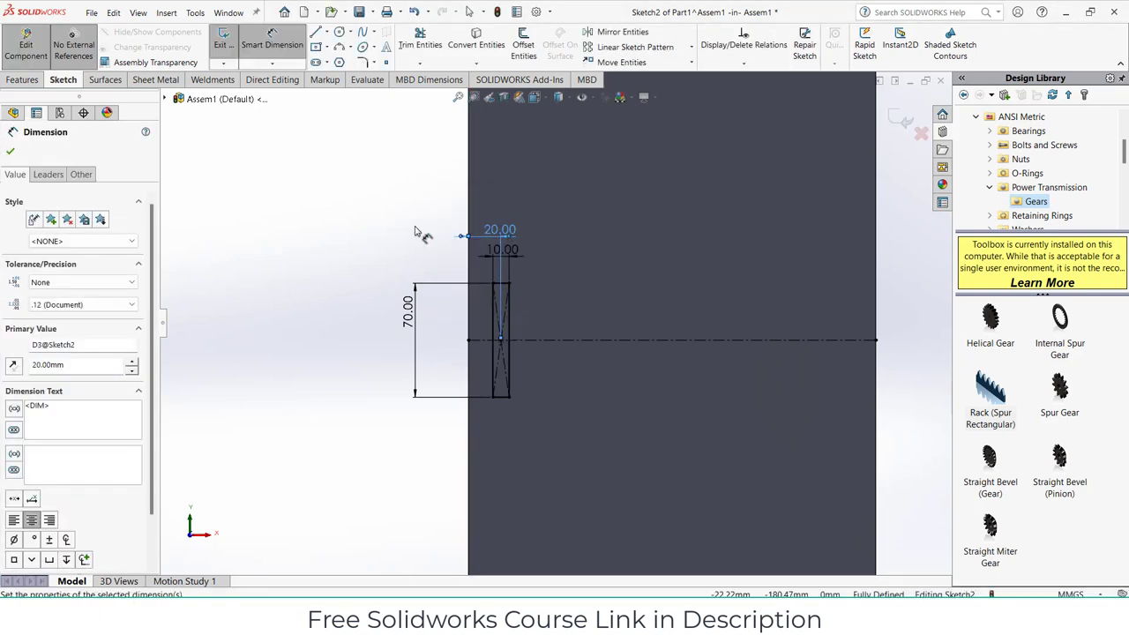
Cut-extrude the small rectangle into the plate as a blind cut 5 mm deep
click(19, 82)
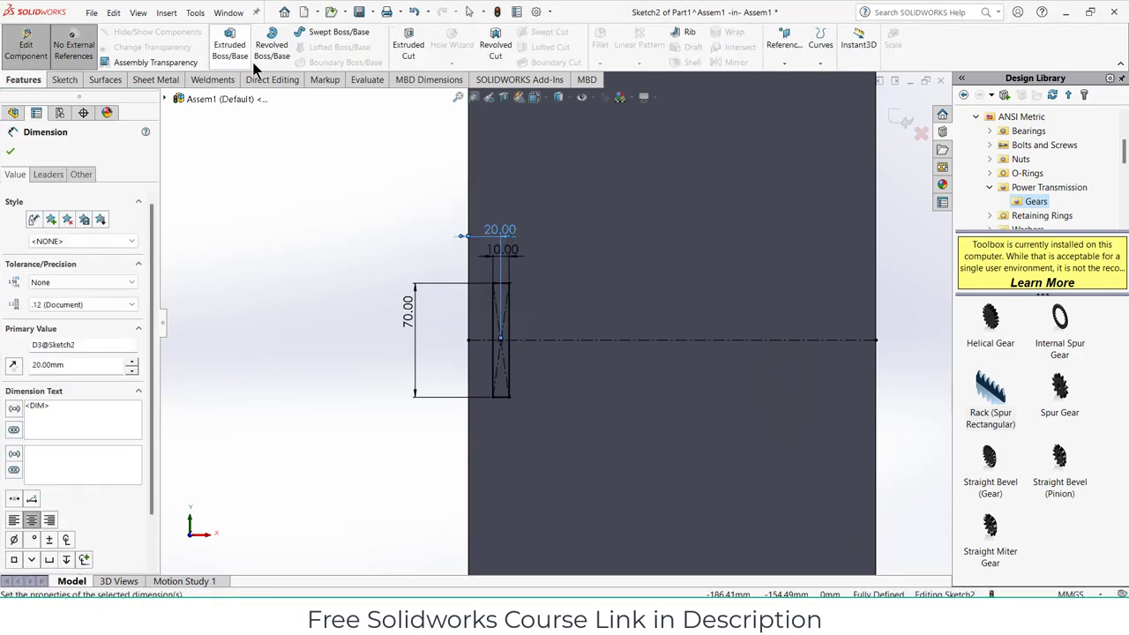
click(408, 49)
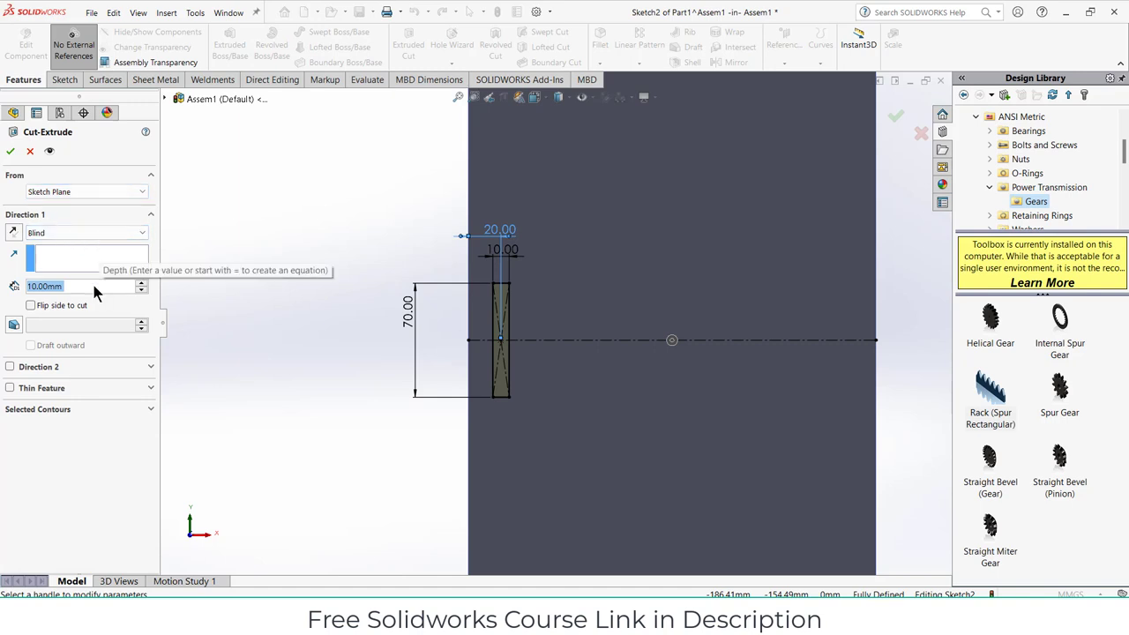
text(5)
key(Return)
click(10, 152)
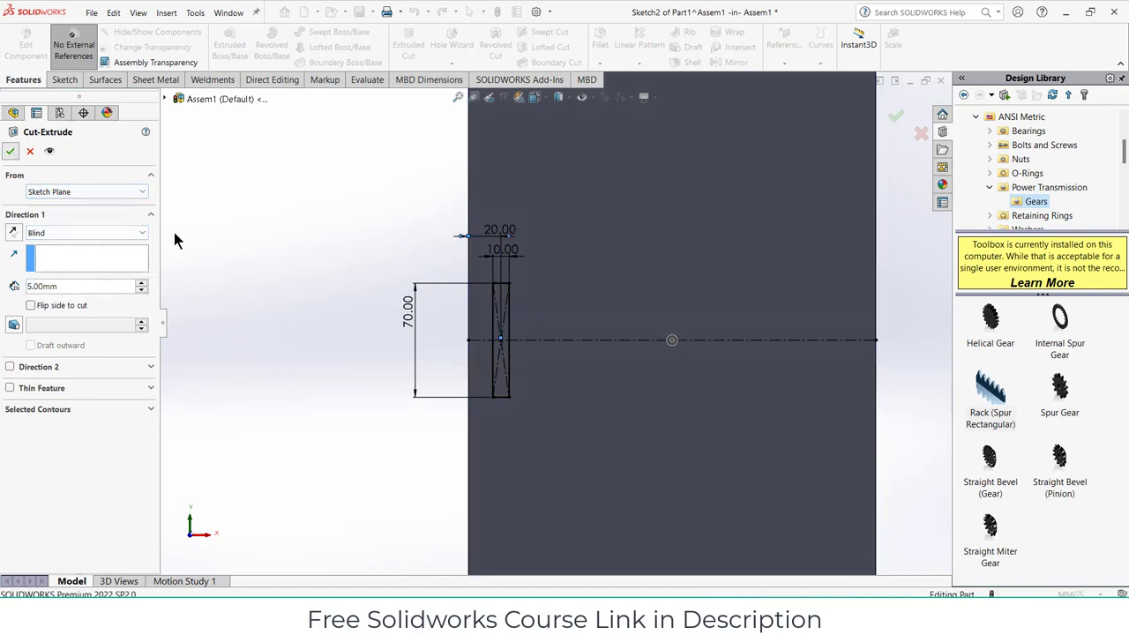
Finish editing the plate part and move the plate slightly down and right, just below the lower rack
middle_drag(370, 316, 358, 321)
scroll(439, 323, up, 5)
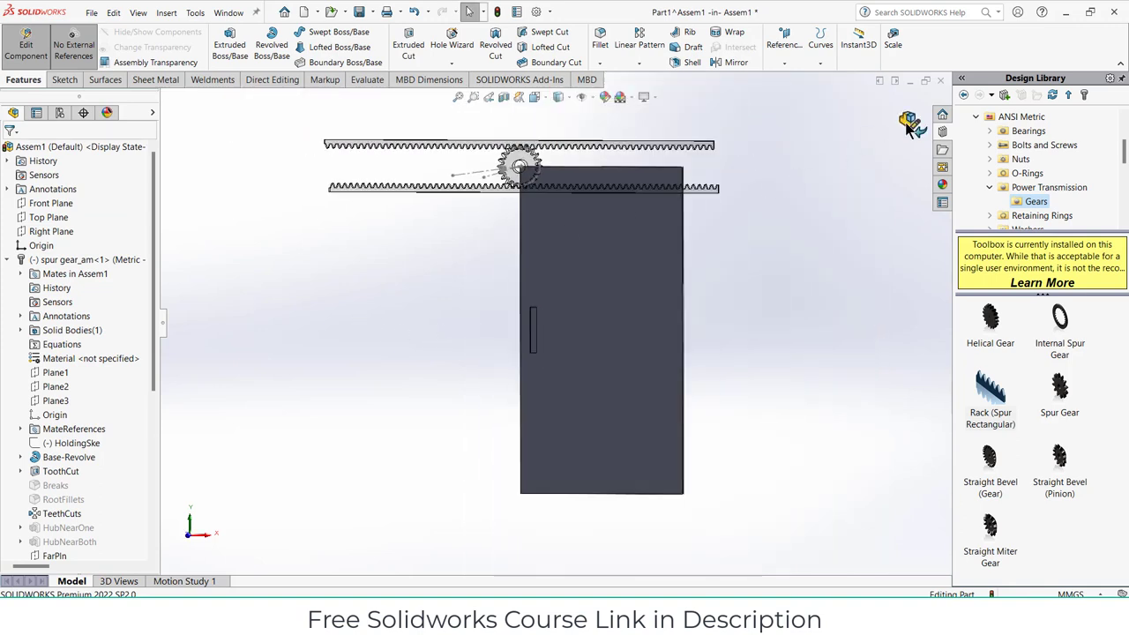
click(908, 129)
drag(643, 267, 668, 295)
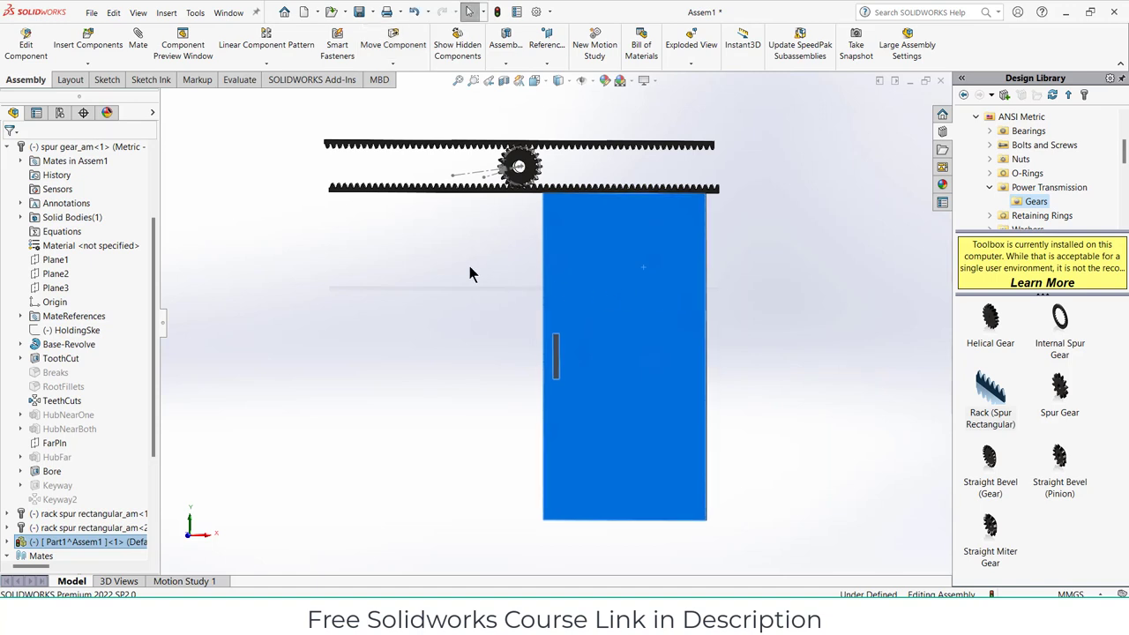
click(470, 274)
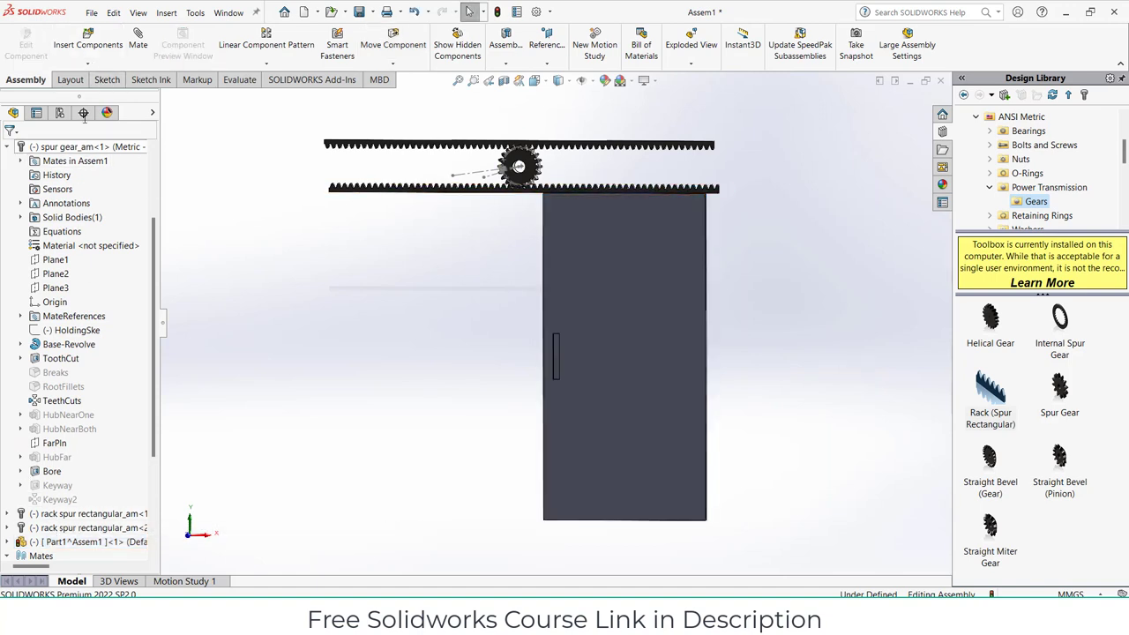
Insert another new part in the assembly, placing its first sketch on the Front Plane
click(87, 63)
click(97, 91)
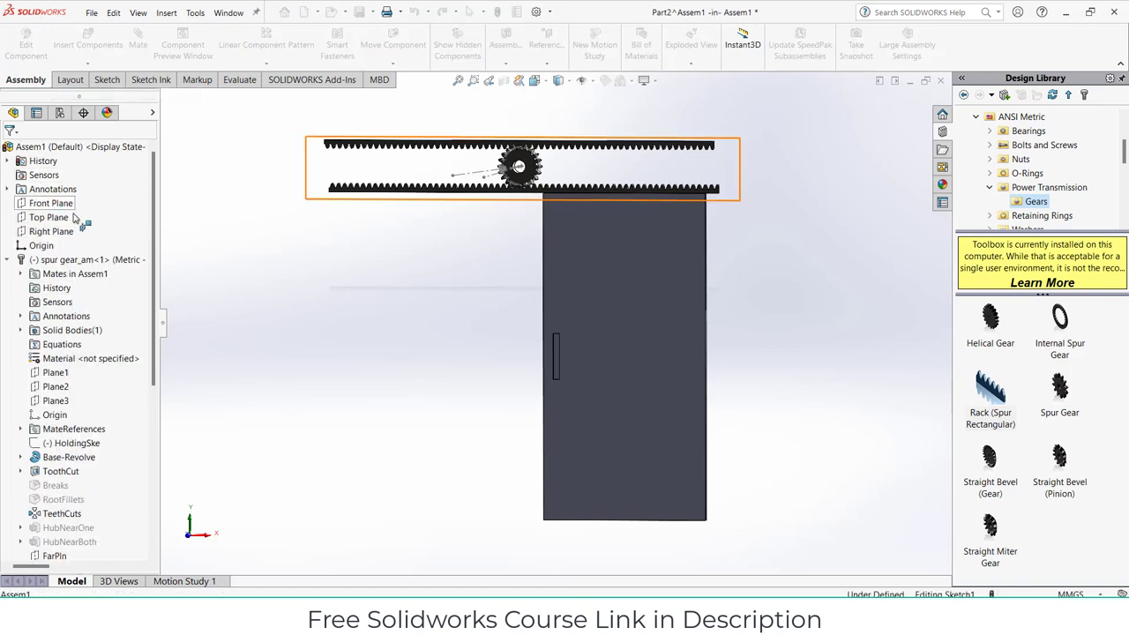
click(46, 210)
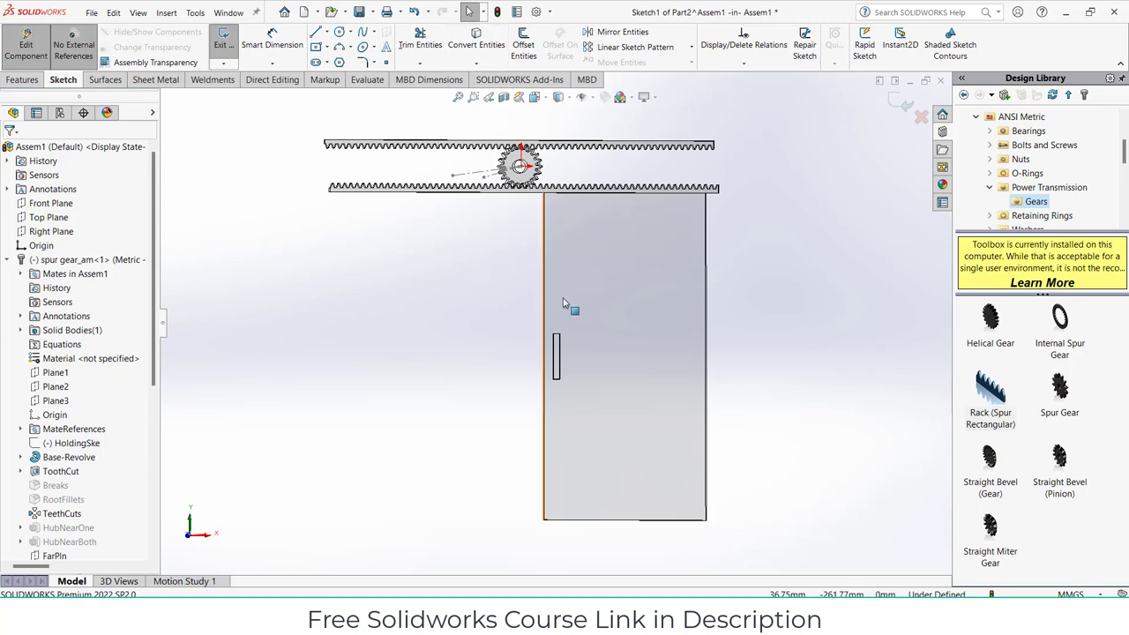
click(316, 49)
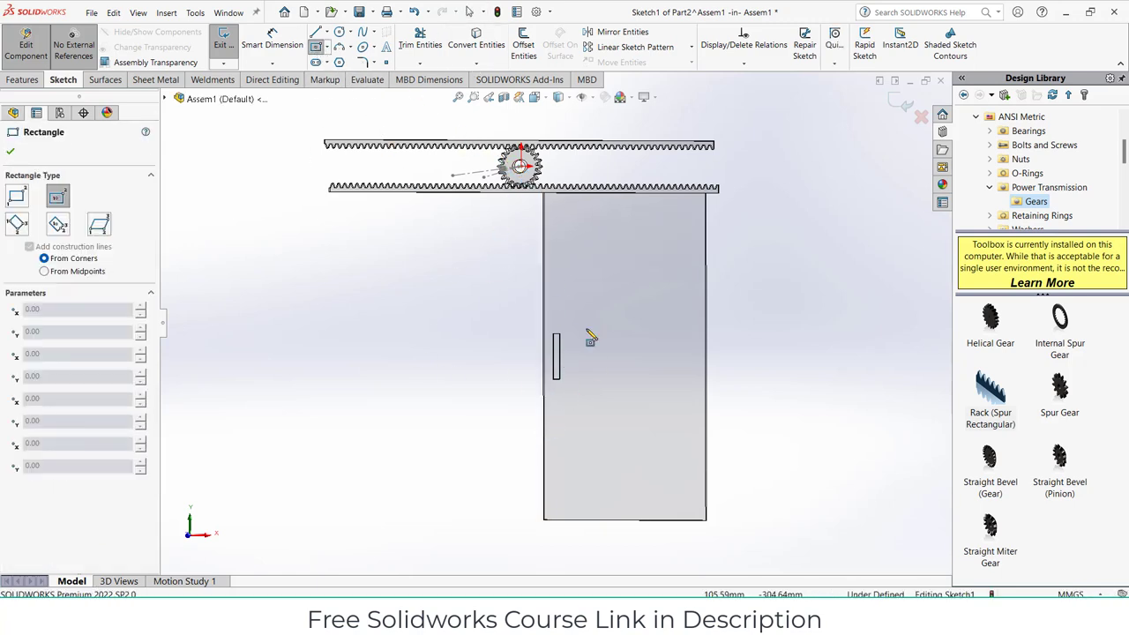
middle_drag(406, 297, 434, 305)
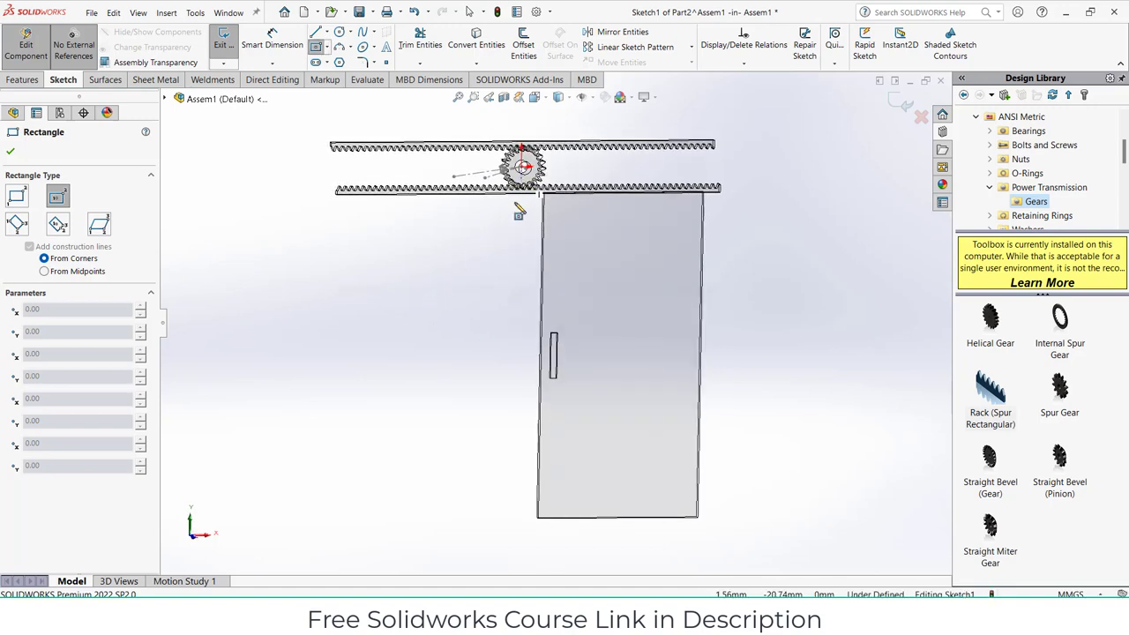
key(ctrl+1)
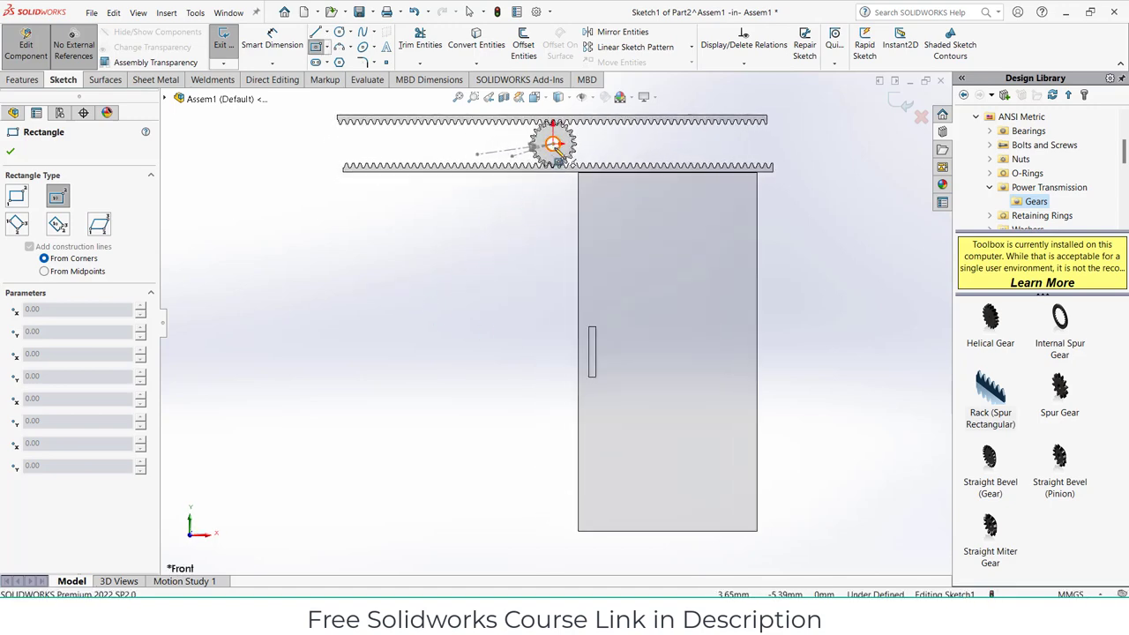
click(553, 144)
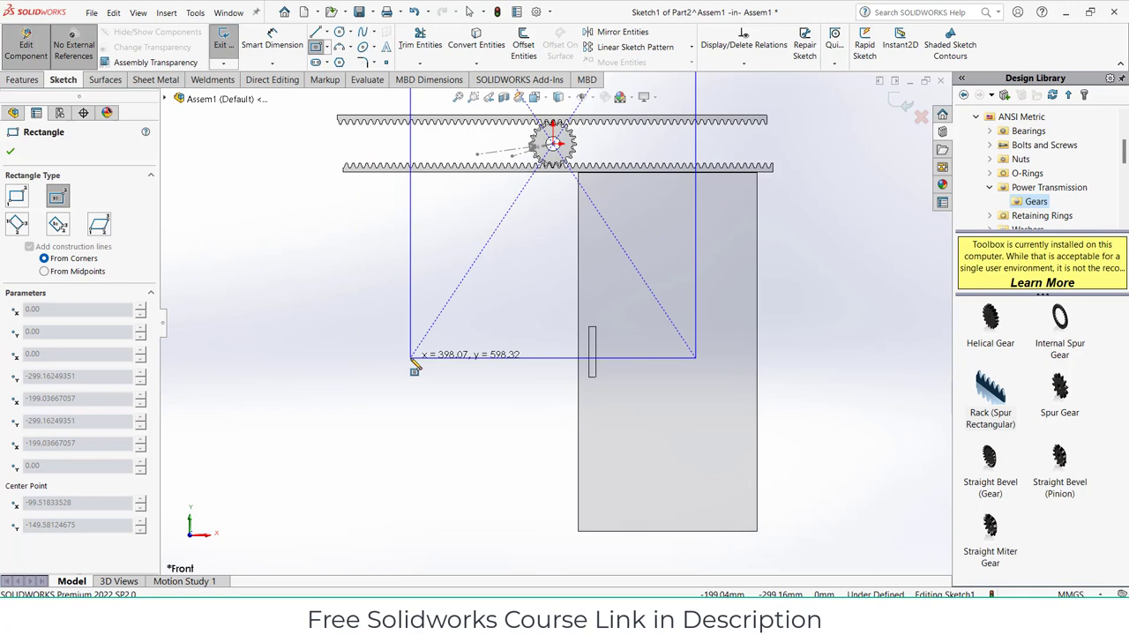
key(Escape)
Sketch a corner rectangle about 503 mm tall, running down and left from the origin at the gear's centre
click(327, 48)
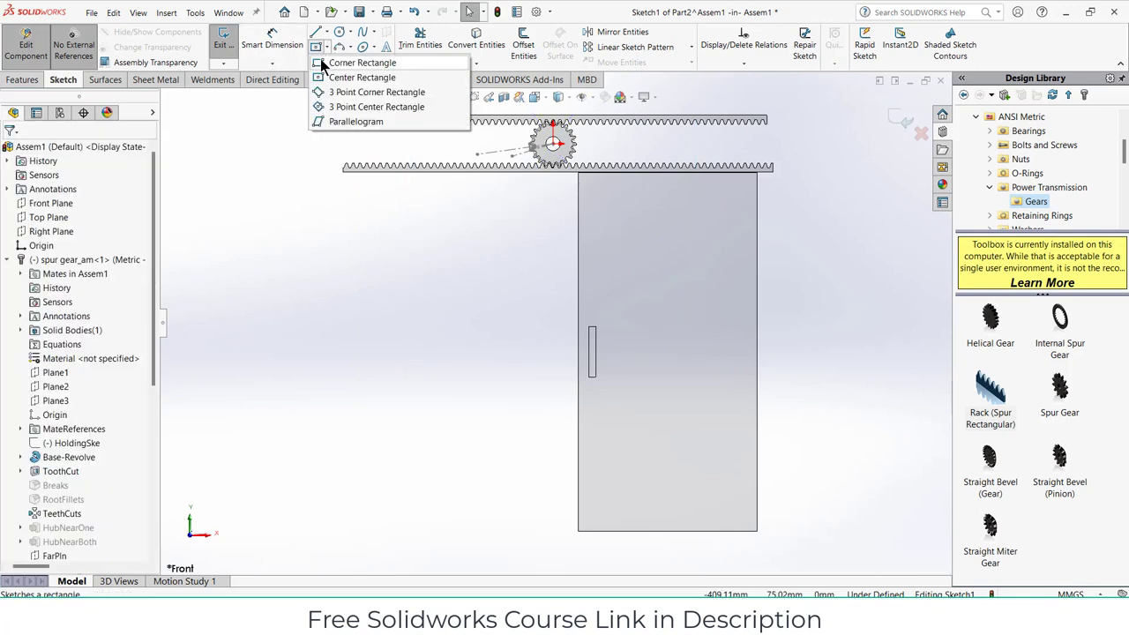
click(362, 61)
click(553, 144)
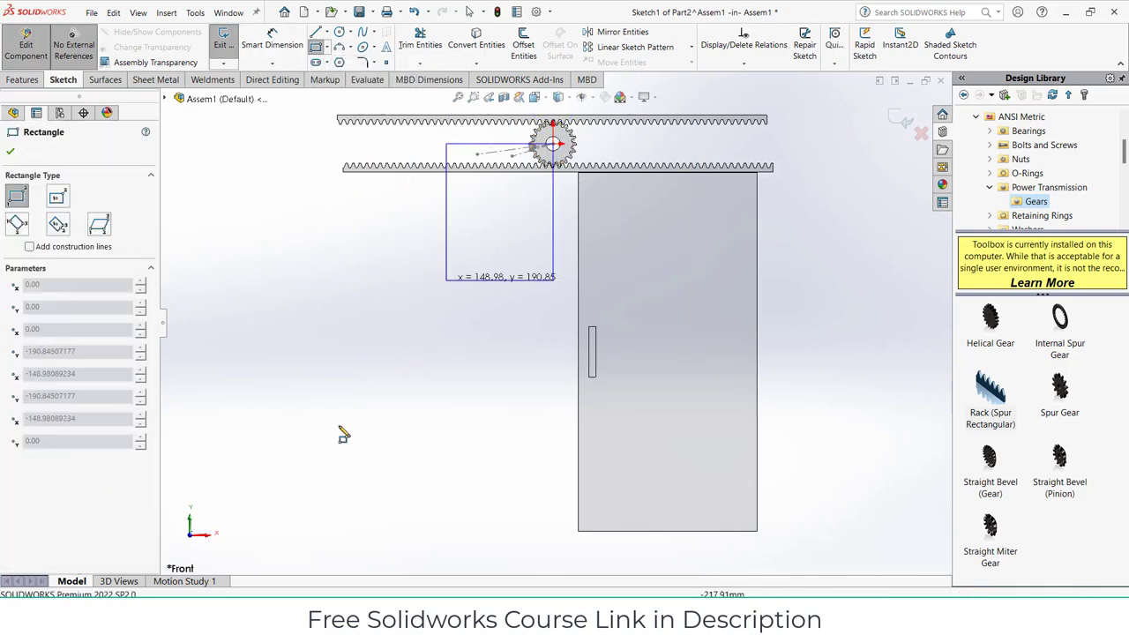
click(348, 505)
key(Escape)
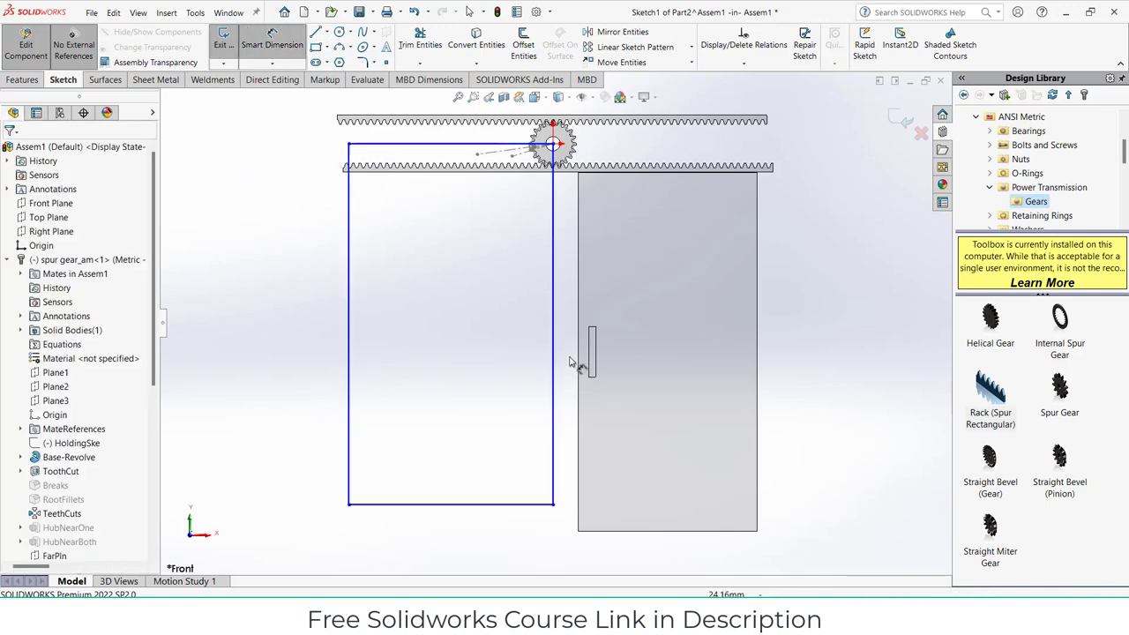
Dimension the second plate's rectangle to 500 mm high and 250 mm wide
click(558, 347)
click(638, 348)
click(641, 353)
text(5)
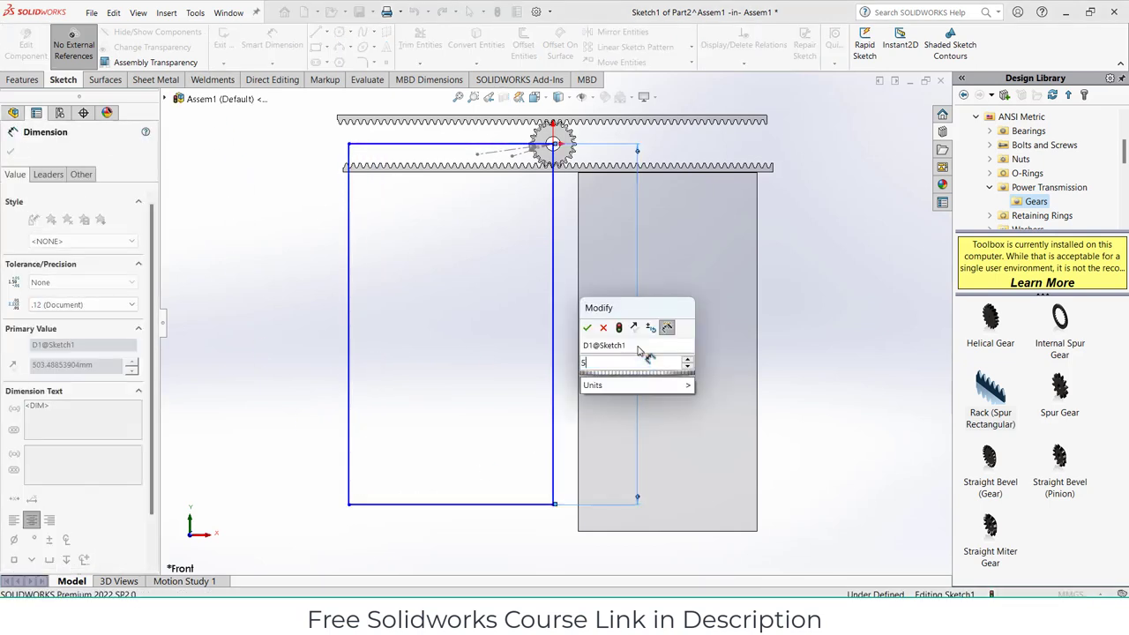
text(00)
key(Return)
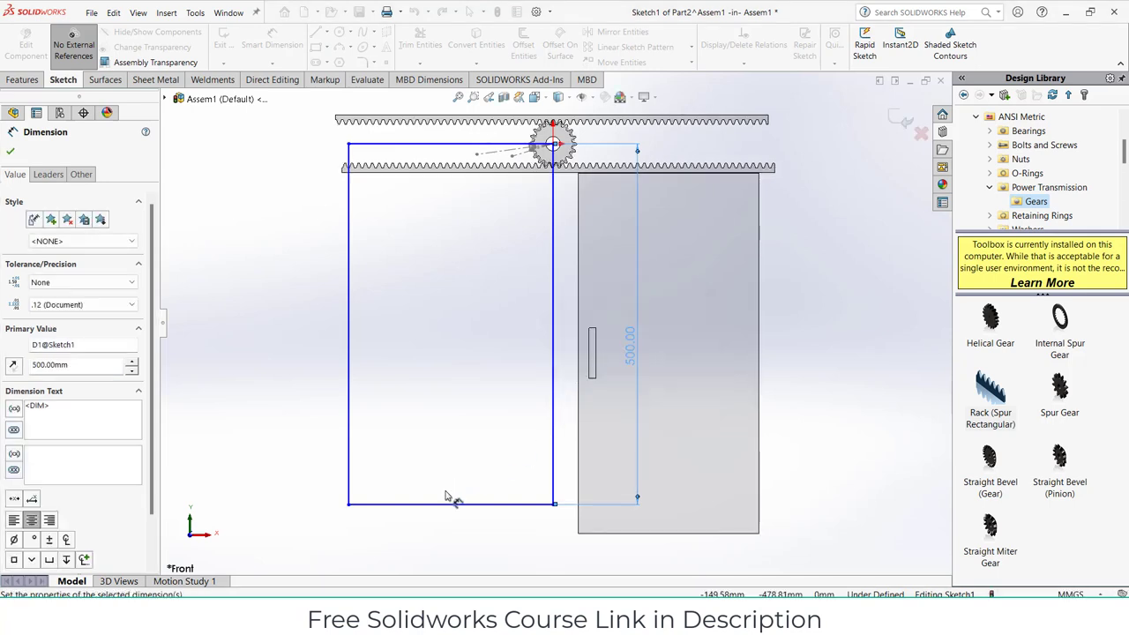
click(454, 506)
click(455, 528)
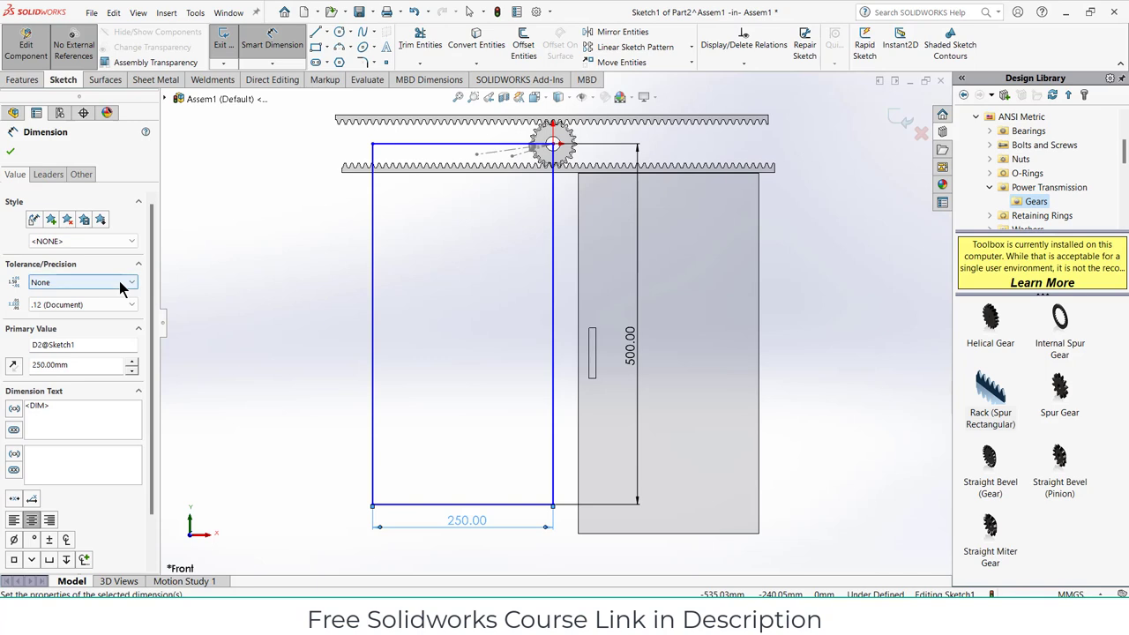
click(11, 151)
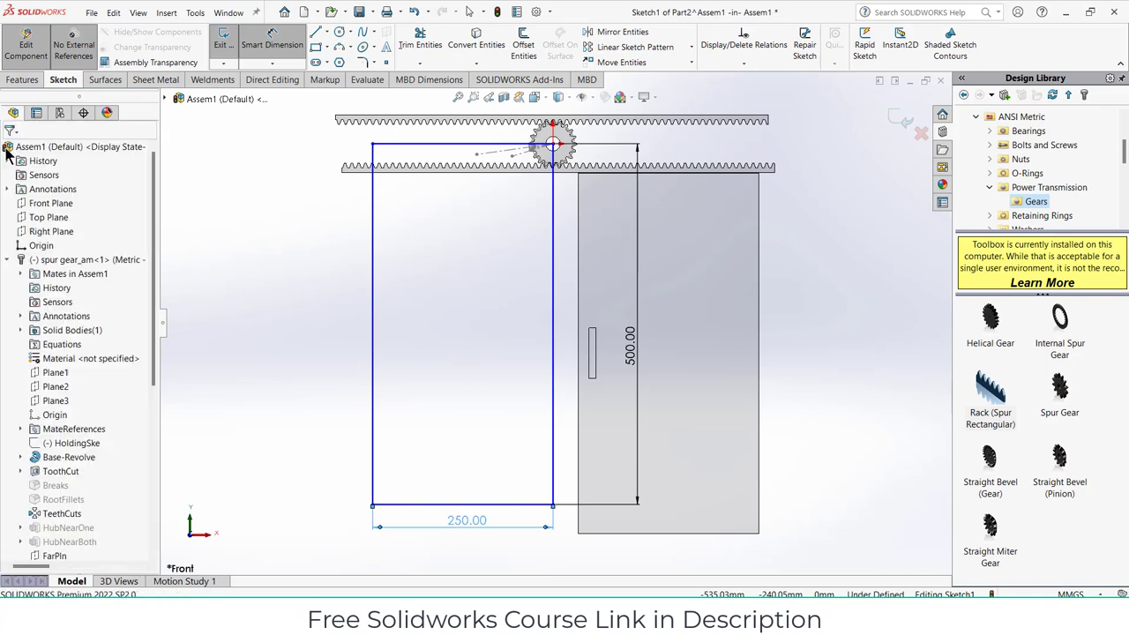
Extrude the second plate's rectangle with a blind depth of 10 mm
click(34, 81)
click(227, 44)
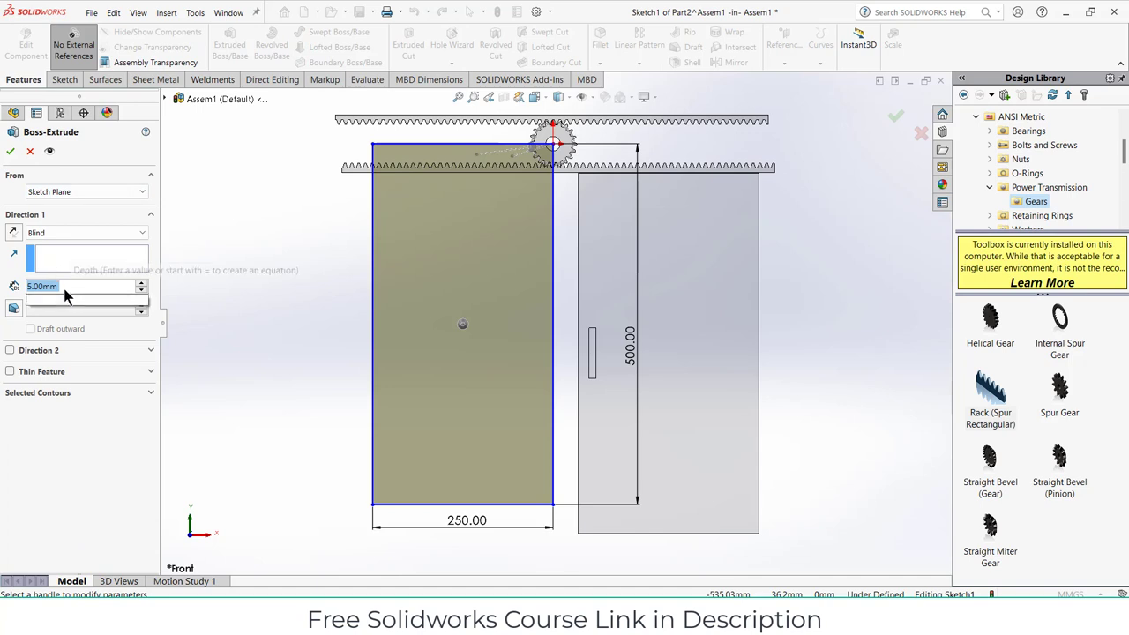
text(10)
key(Return)
key(Return)
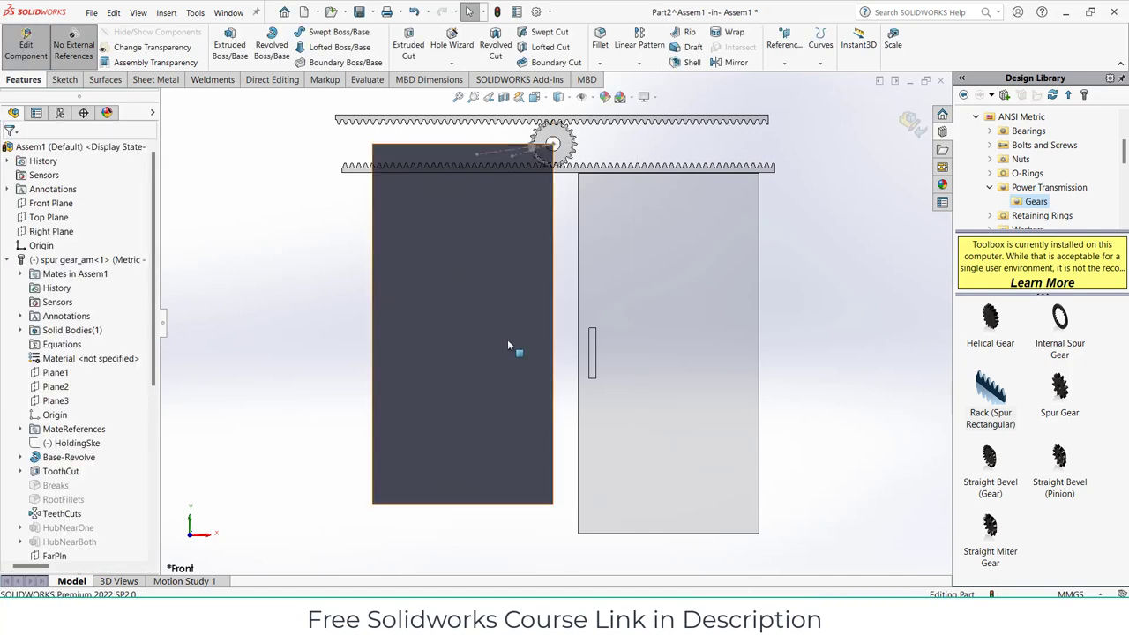
Start a sketch on the second plate's front face and draw a horizontal centerline across it between the side edges' midpoints
click(508, 338)
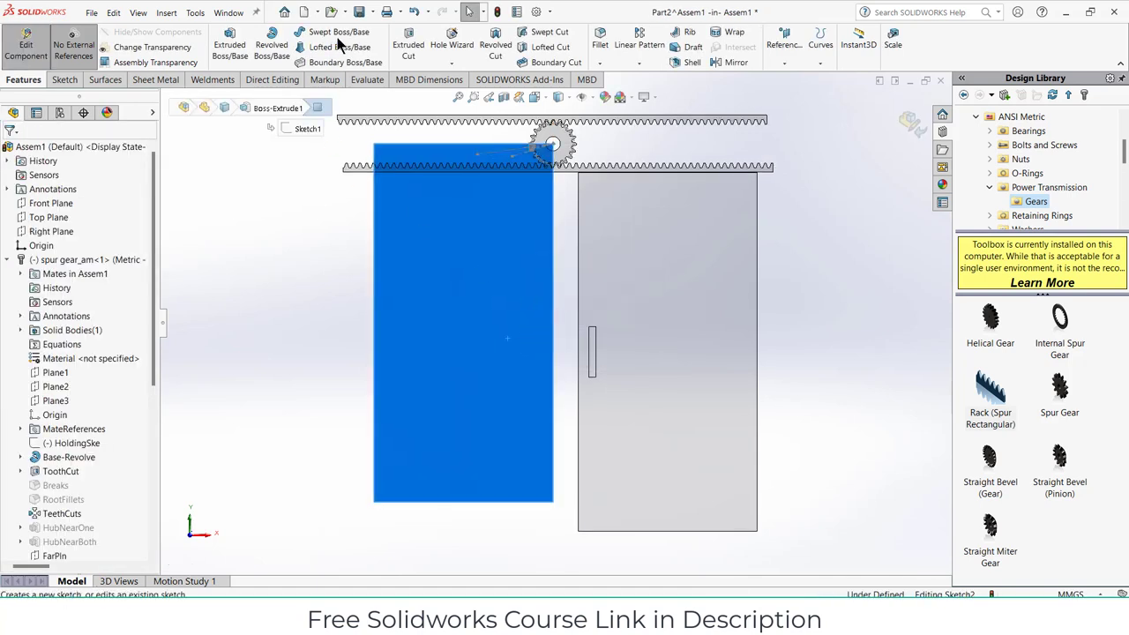
click(327, 33)
click(343, 62)
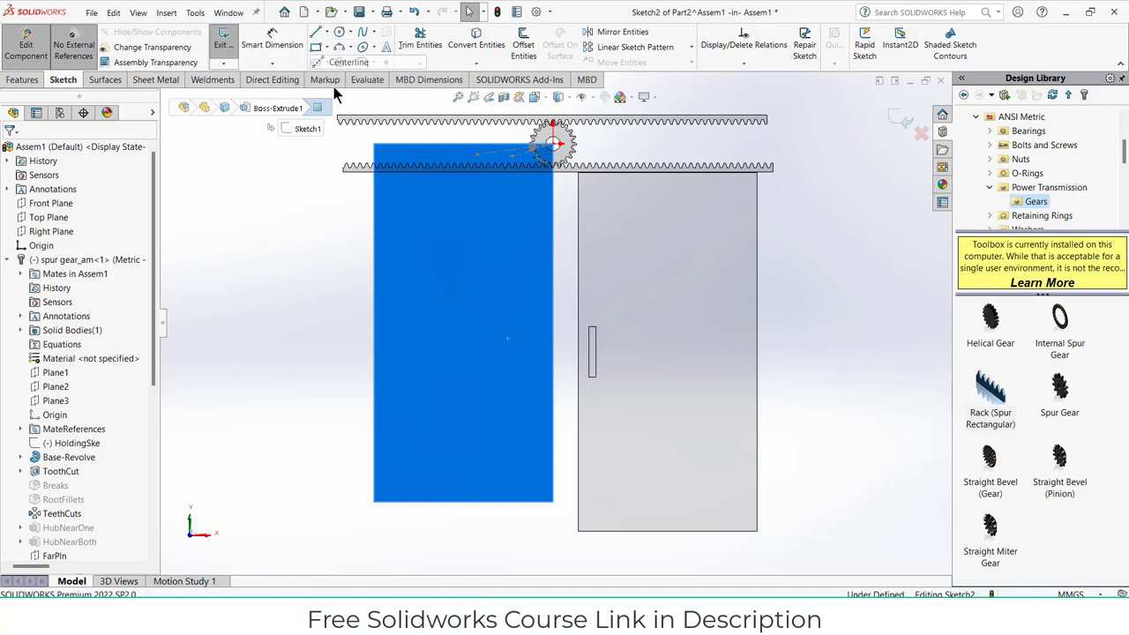
click(373, 323)
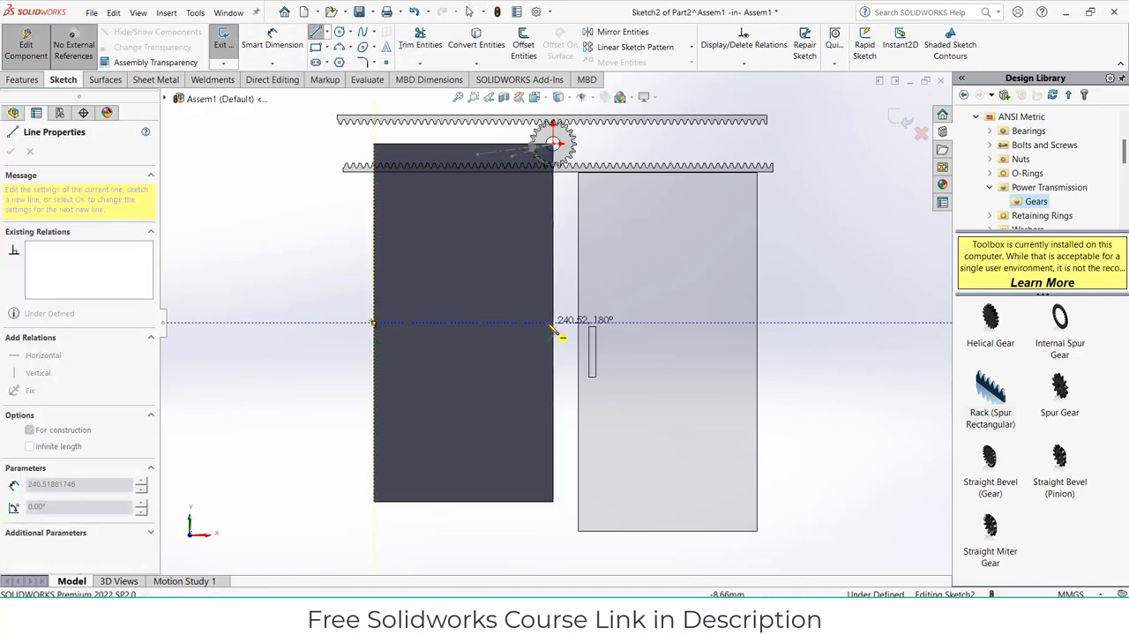
click(553, 323)
key(Escape)
key(Escape)
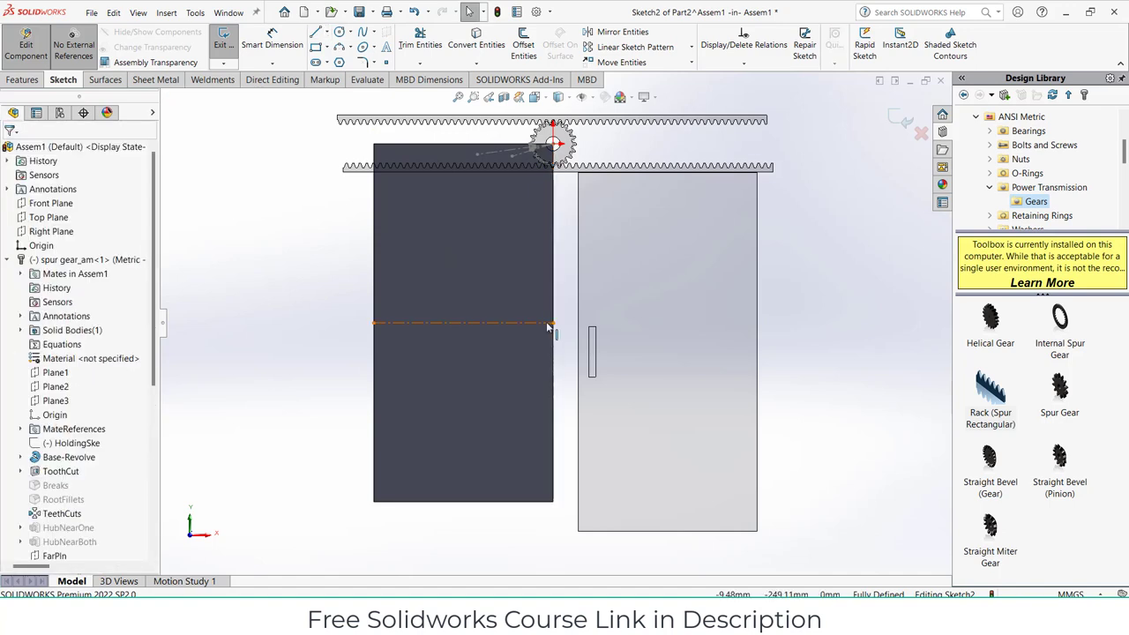
Sketch a center rectangle about 12 mm wide and 56 mm tall, centred on the centerline near the plate's right edge
scroll(545, 322, down, 5)
click(326, 46)
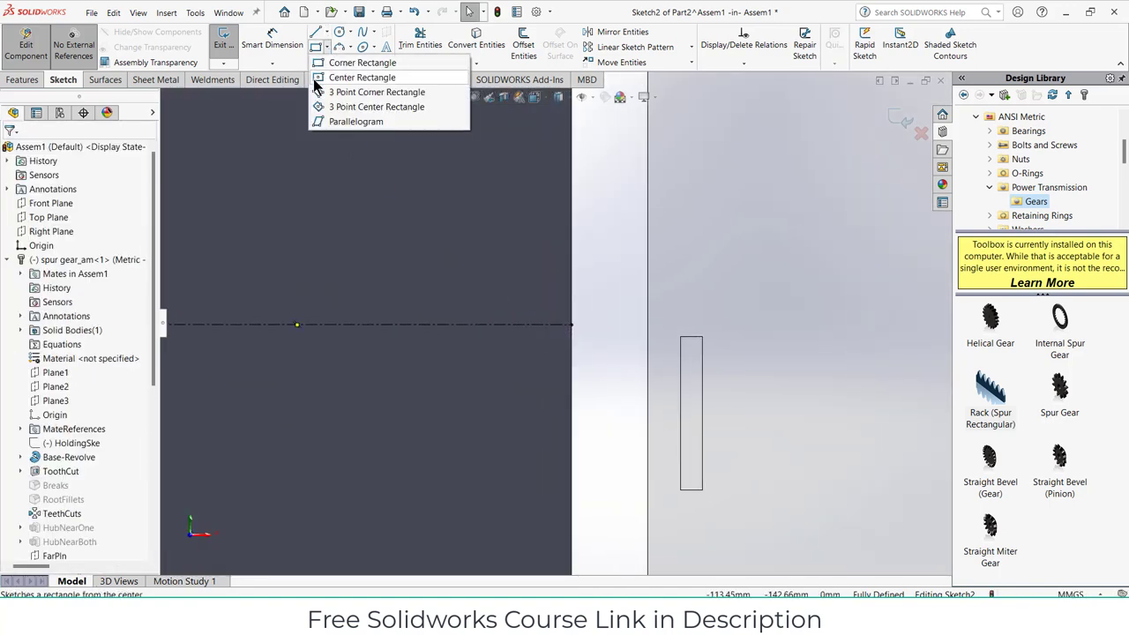
click(313, 78)
click(526, 325)
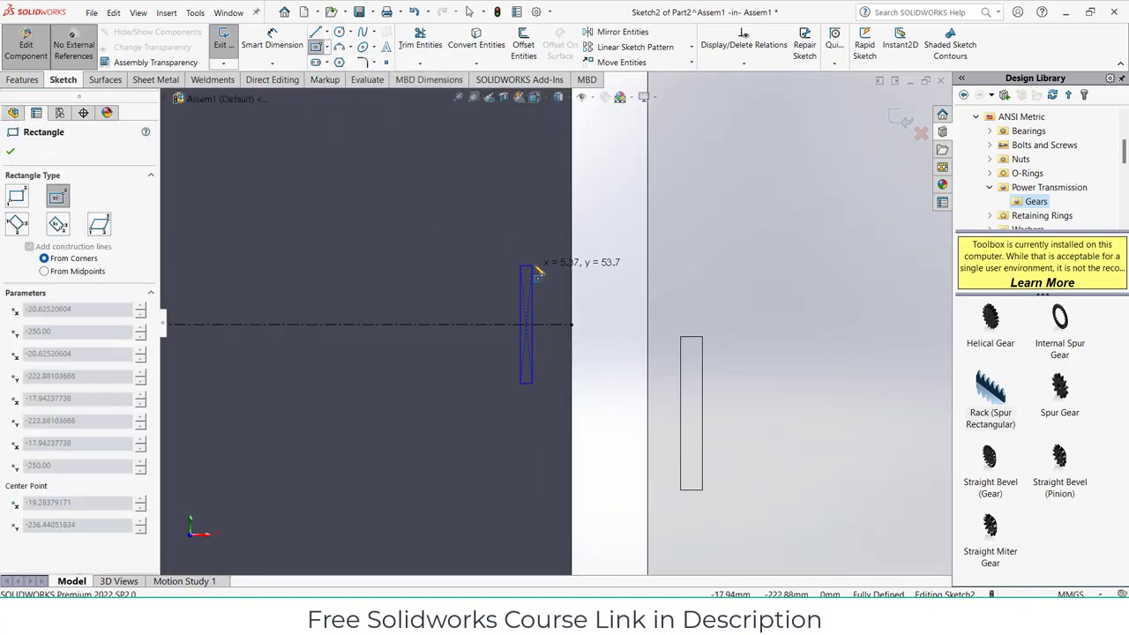
click(541, 262)
Dimension the small handle rectangle to 10 mm wide and 70 mm high
click(277, 47)
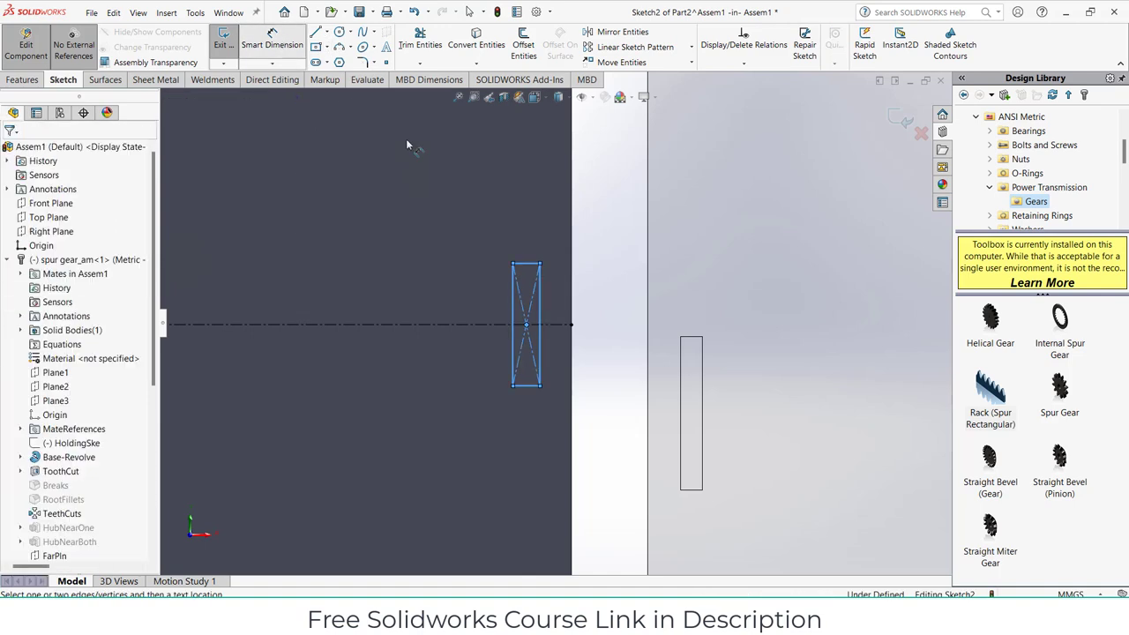
click(530, 262)
click(534, 240)
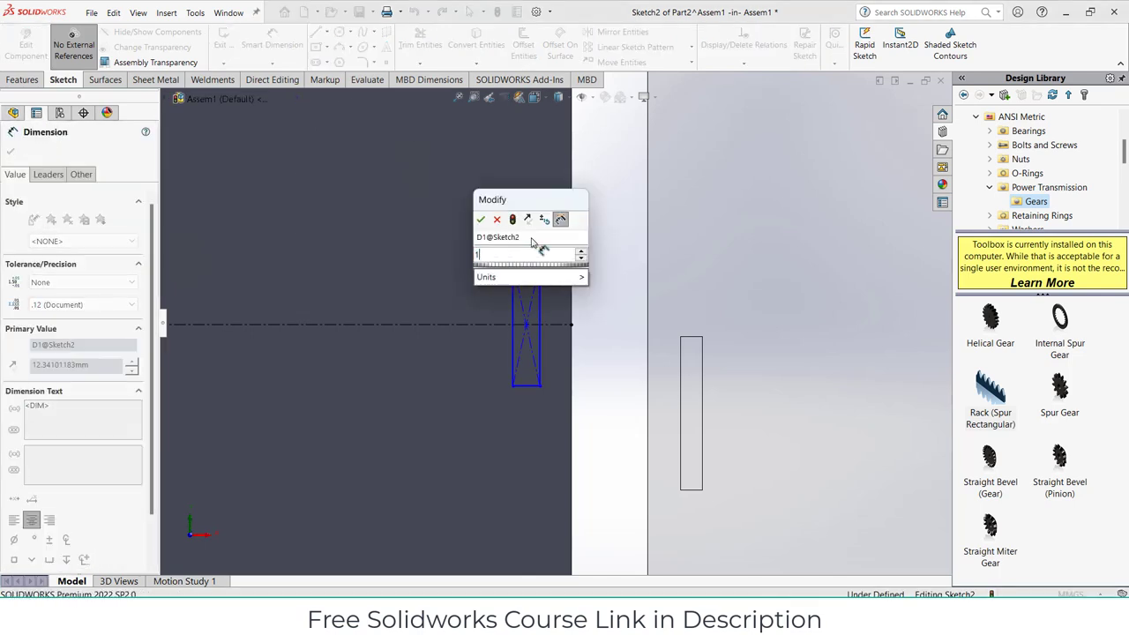
text(10)
key(Return)
click(516, 287)
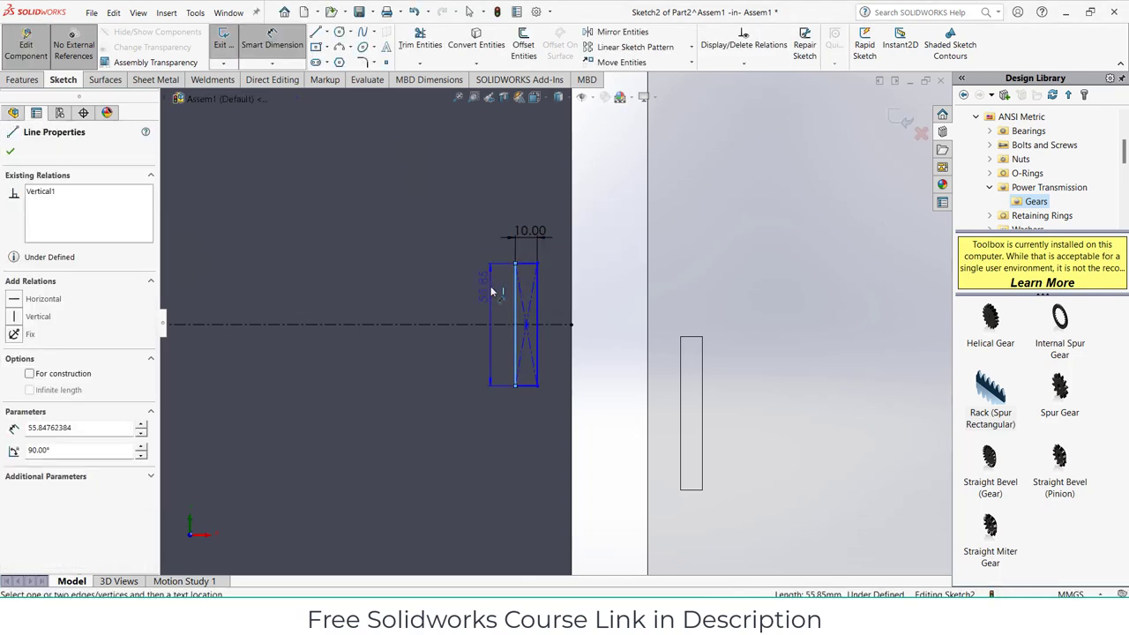
click(491, 290)
text(70)
key(Return)
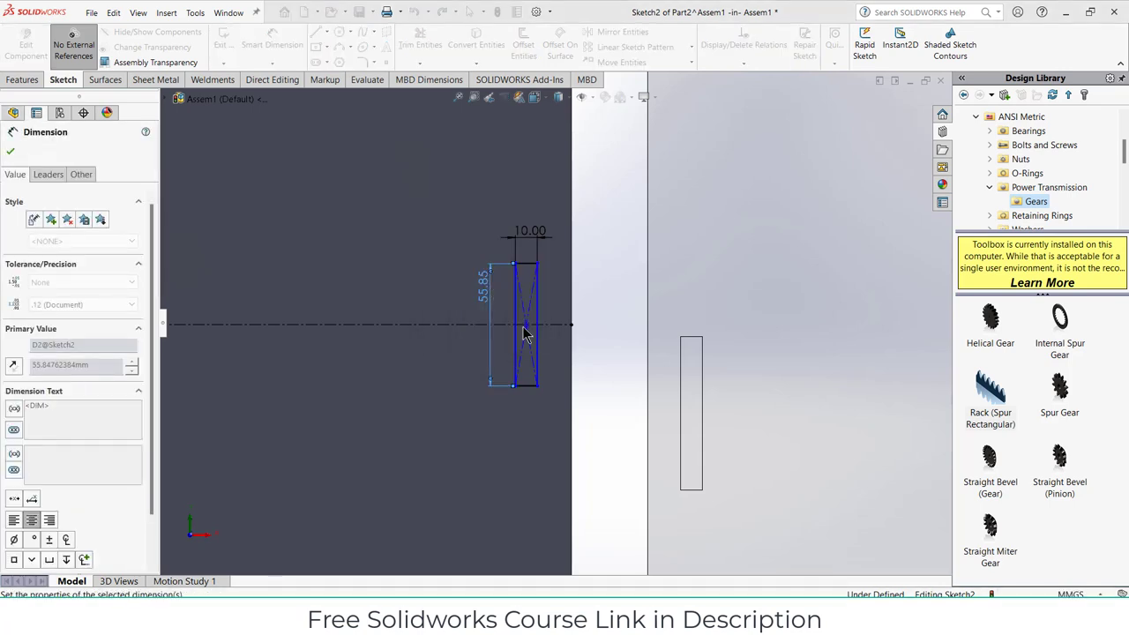
Dimension the handle rectangle's centre 20 mm from the centerline's endpoint on the plate's right edge
click(526, 325)
click(570, 326)
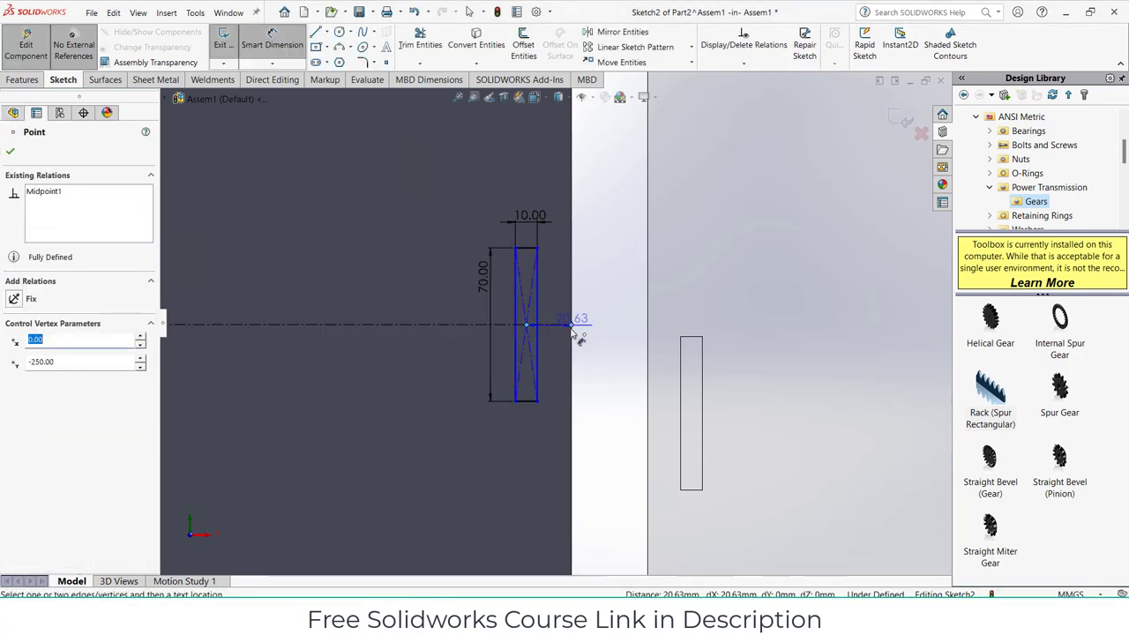
click(566, 358)
text(20)
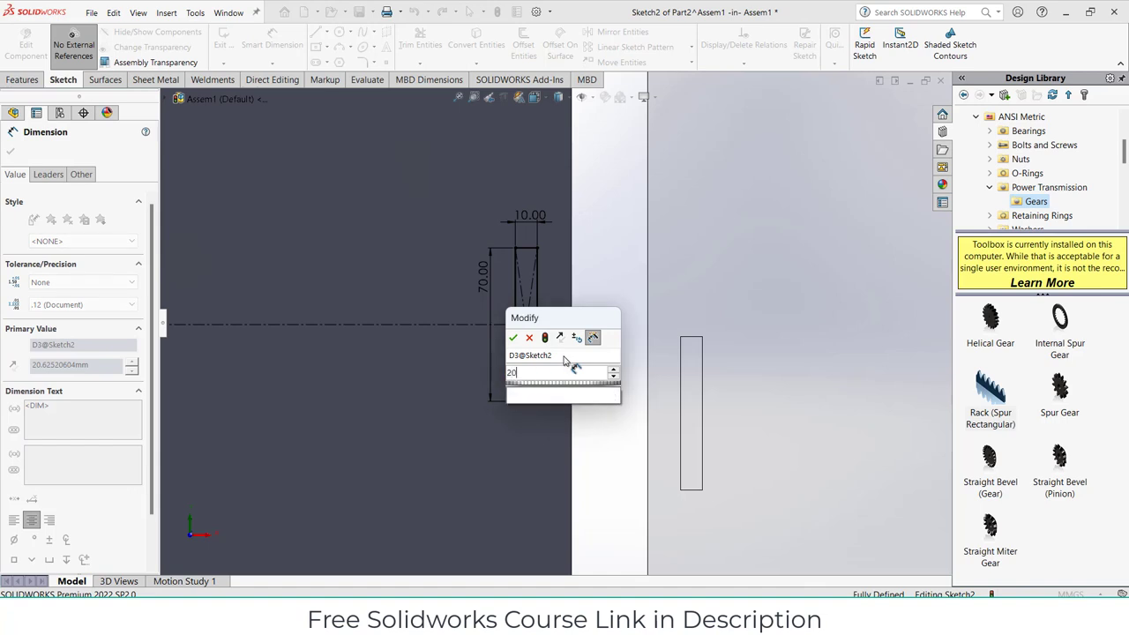
key(Return)
Cut the handle rectangle 5 mm deep into the second plate and finish editing the part
click(22, 82)
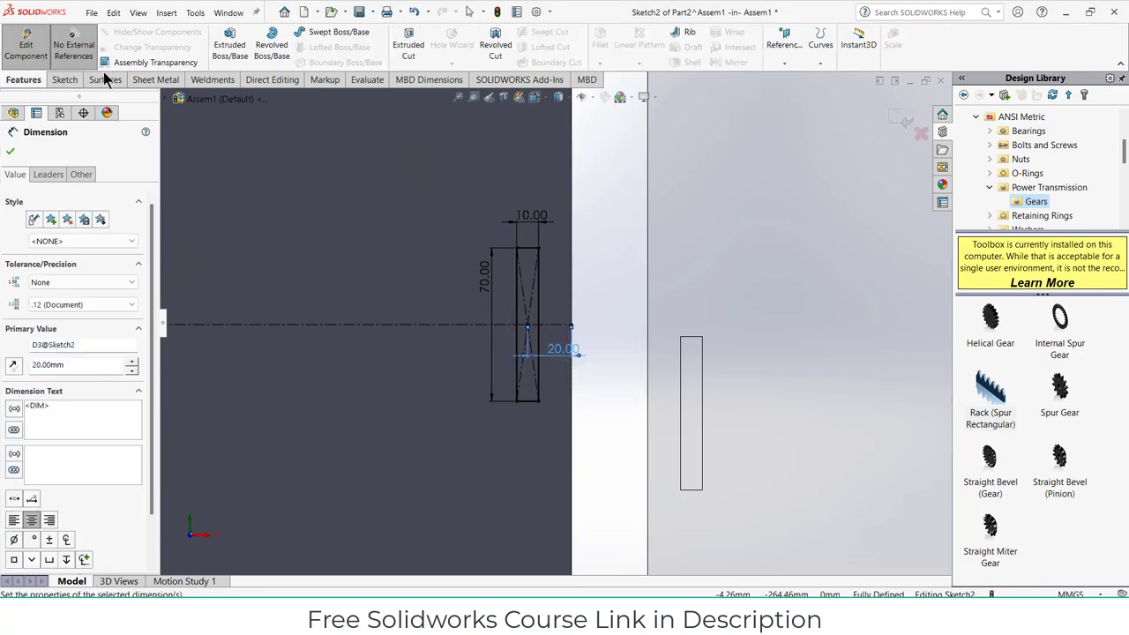
click(397, 52)
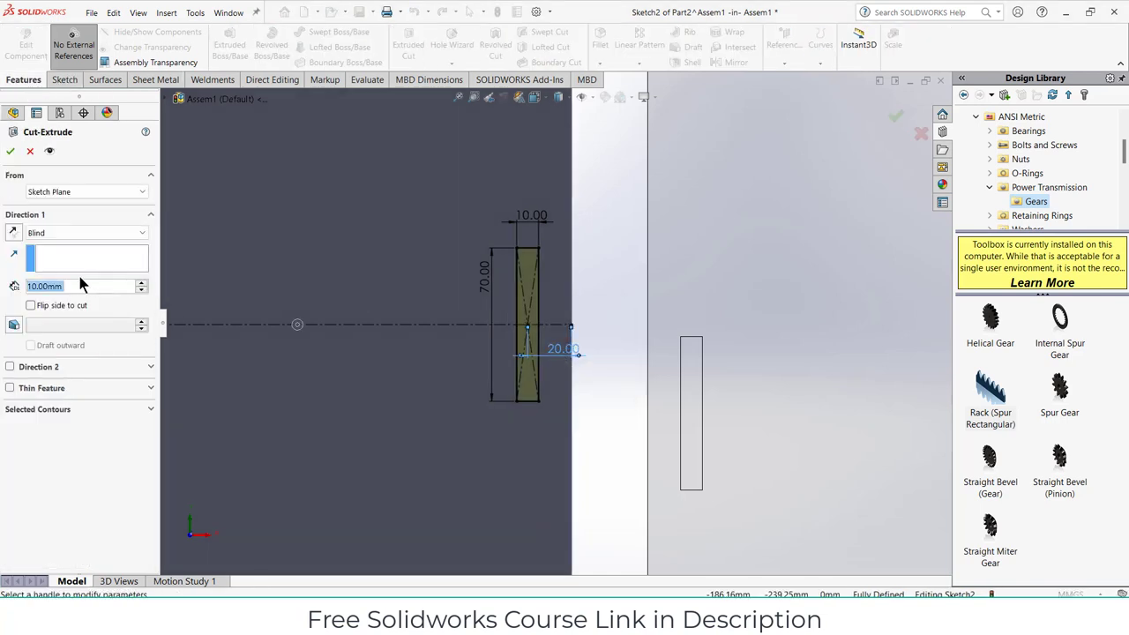
text(5)
key(Return)
key(Return)
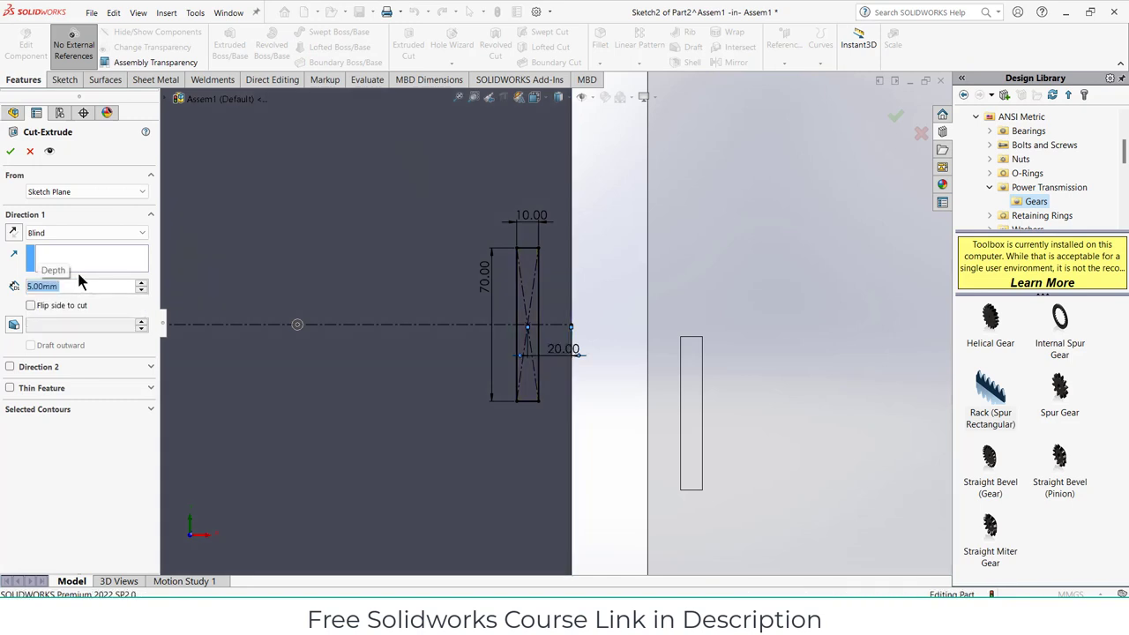
click(911, 123)
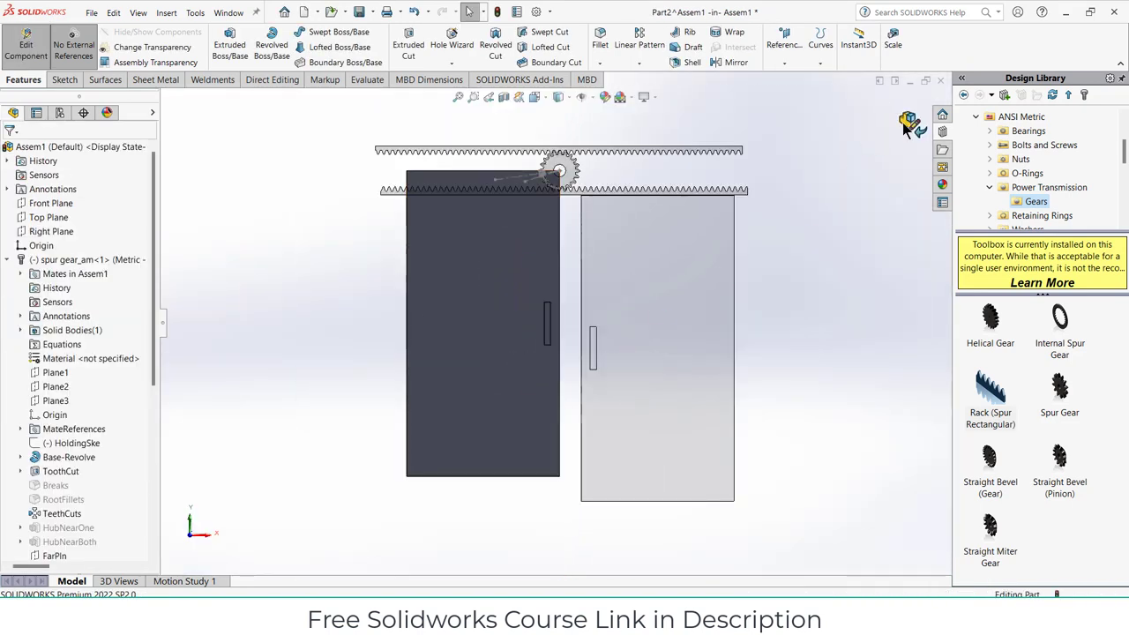
Finish editing the door part in context and return to the assembly with nothing selected
drag(530, 243, 513, 268)
middle_drag(531, 279, 478, 289)
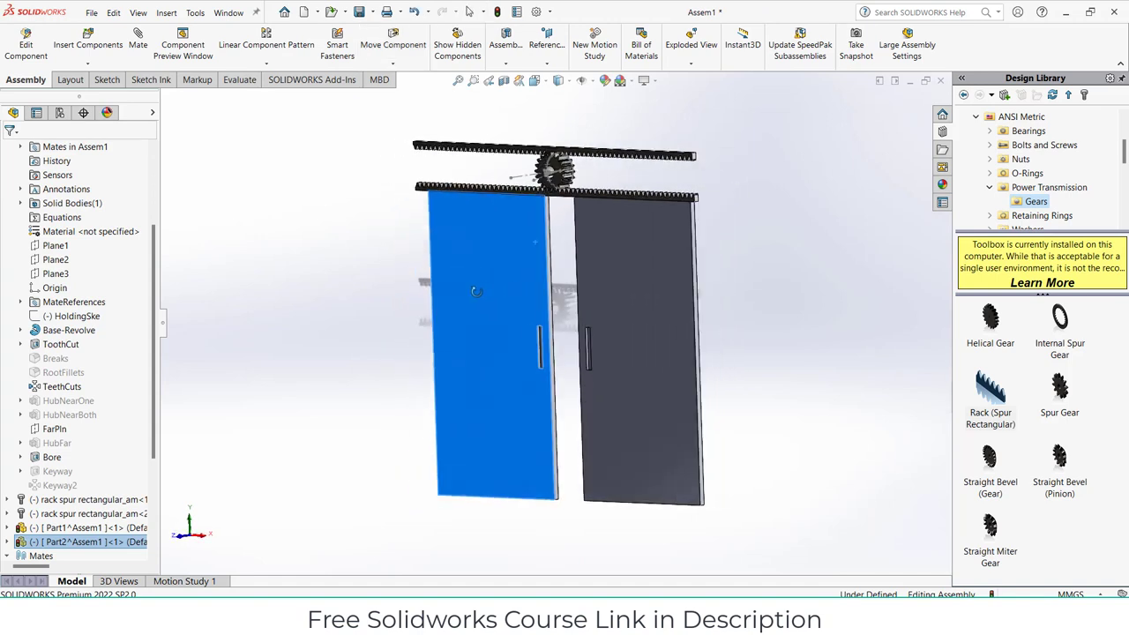
scroll(527, 247, down, 2)
click(283, 173)
mouse_move(283, 173)
middle_down()
mouse_move(244, 179)
mouse_move(272, 178)
middle_up()
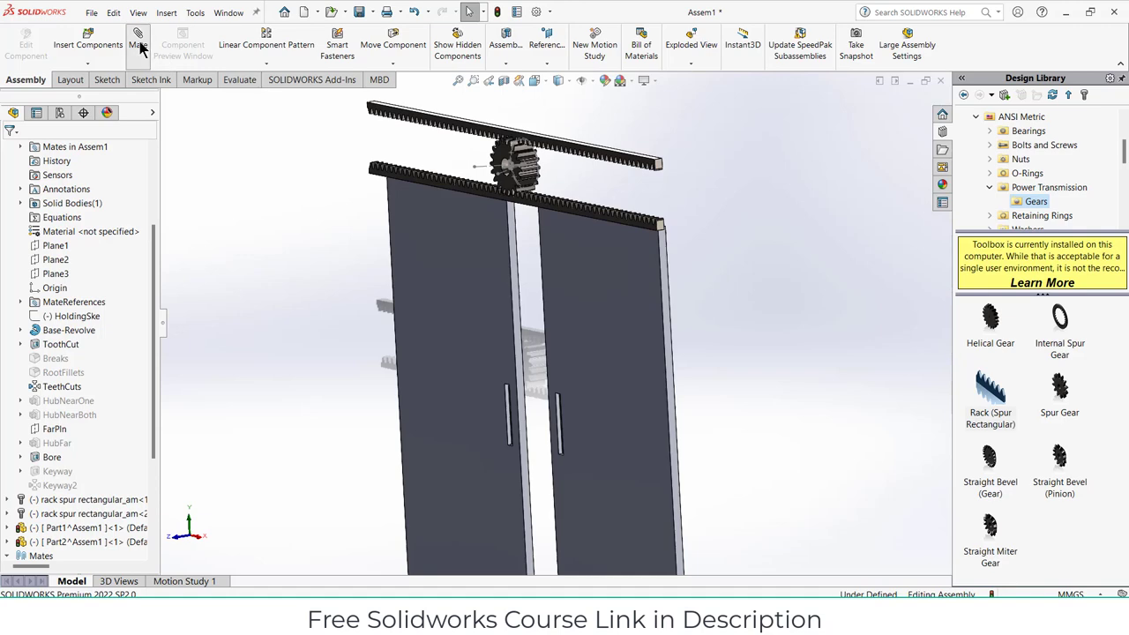
Try a coincident mate between the facing inner side faces of the two doors
scroll(501, 246, down, 3)
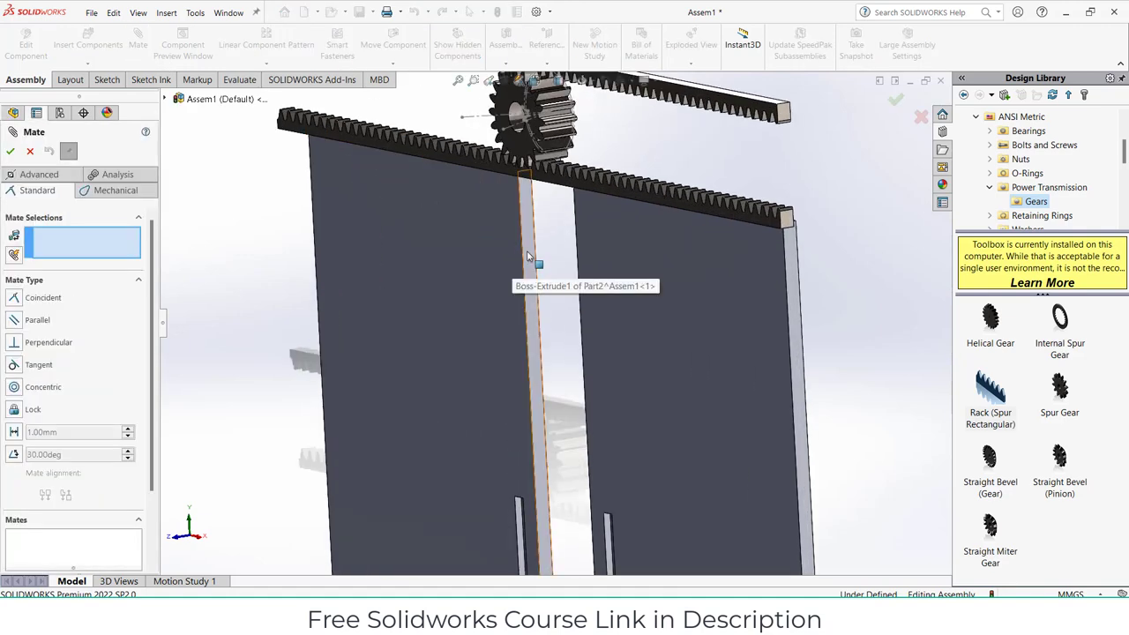
click(533, 263)
middle_drag(545, 273, 632, 291)
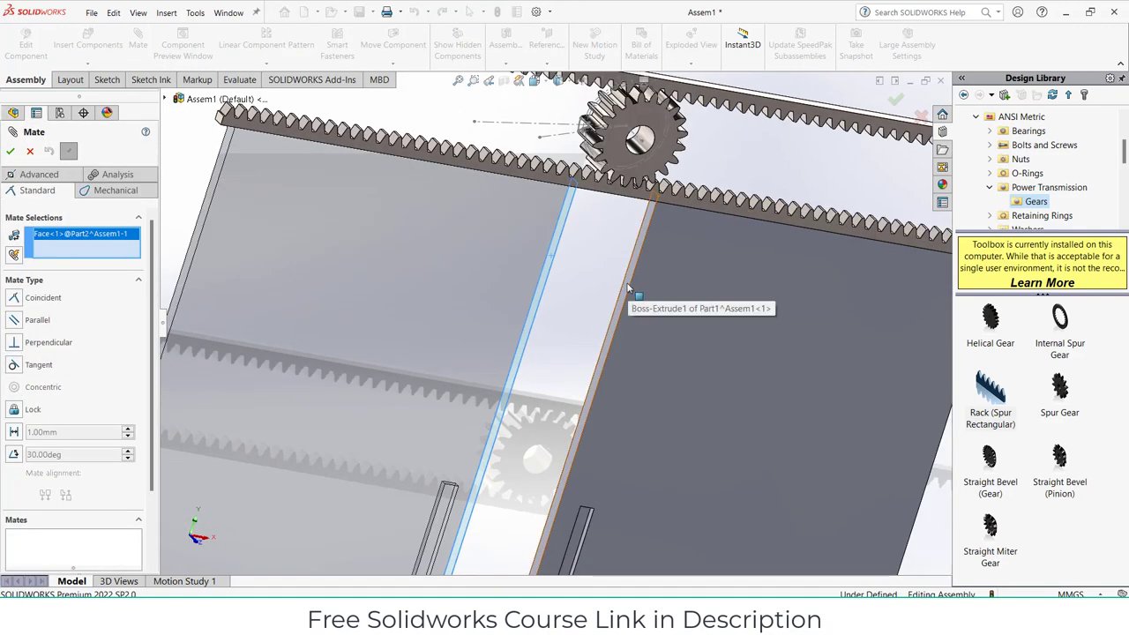
click(627, 287)
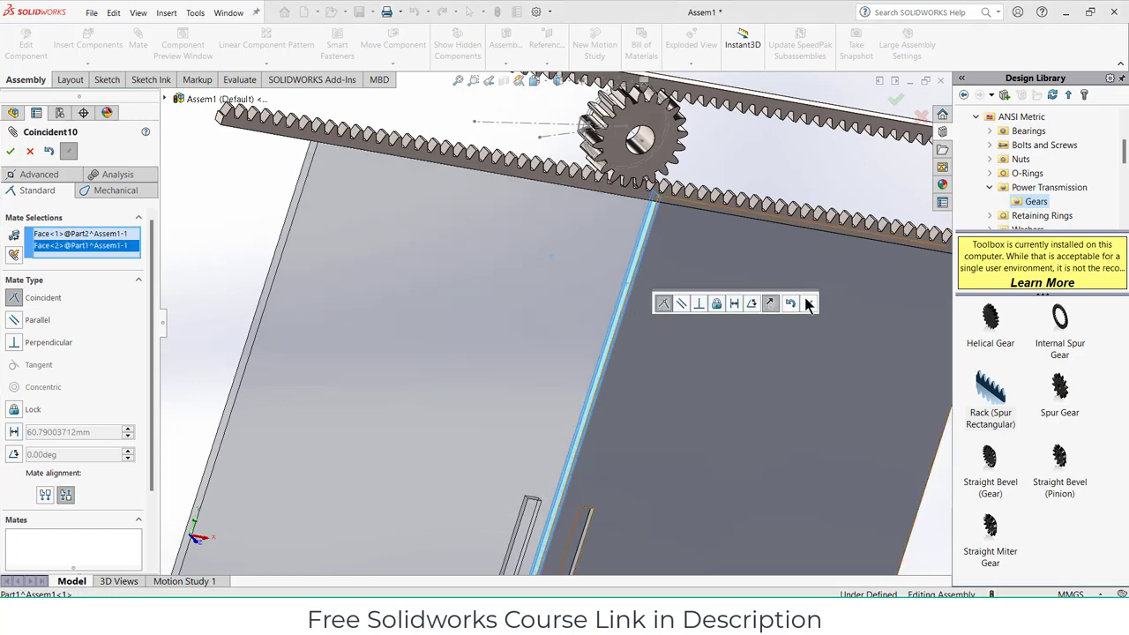
click(809, 303)
scroll(660, 257, down, 3)
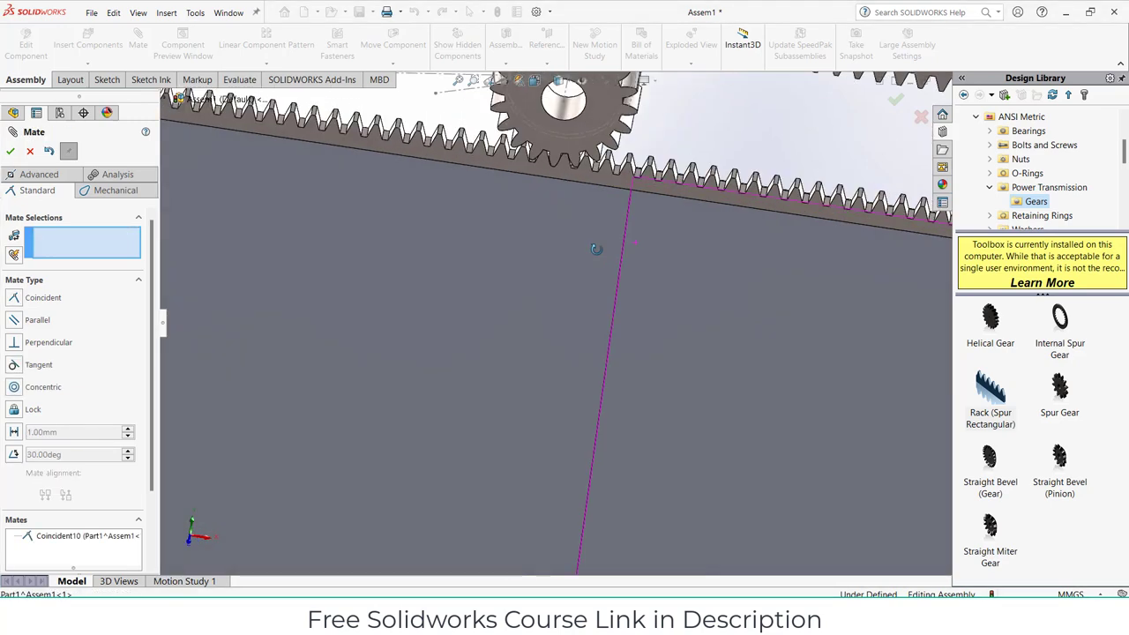
key(ctrl+z)
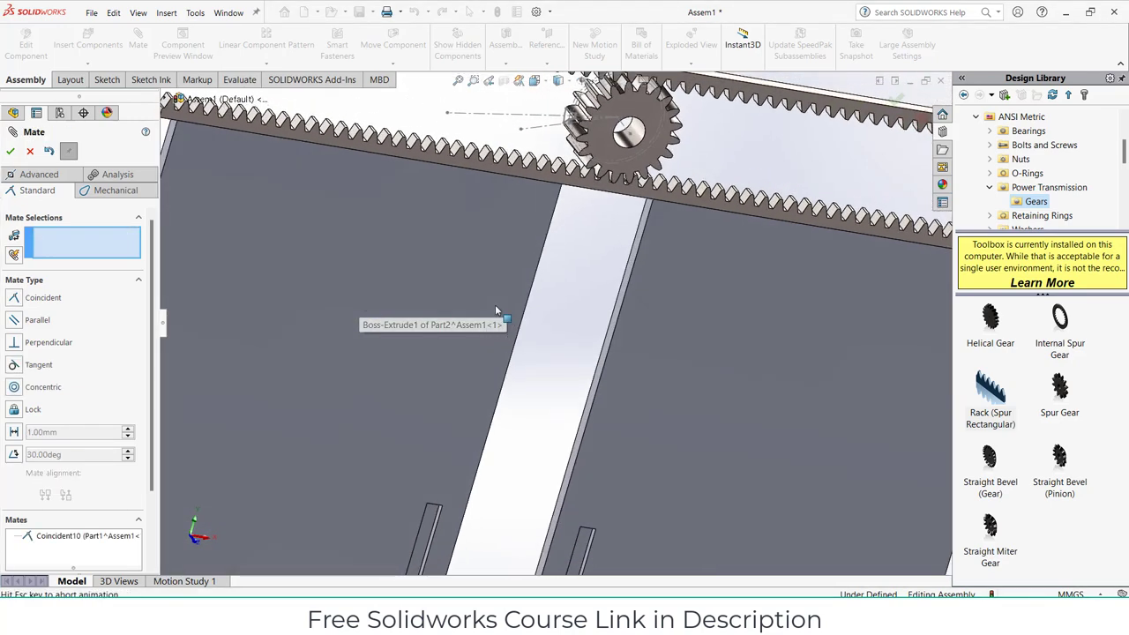
Add a coincident mate between the inner side face of the Part2 door and the assembly's Right Plane
middle_drag(575, 326, 437, 291)
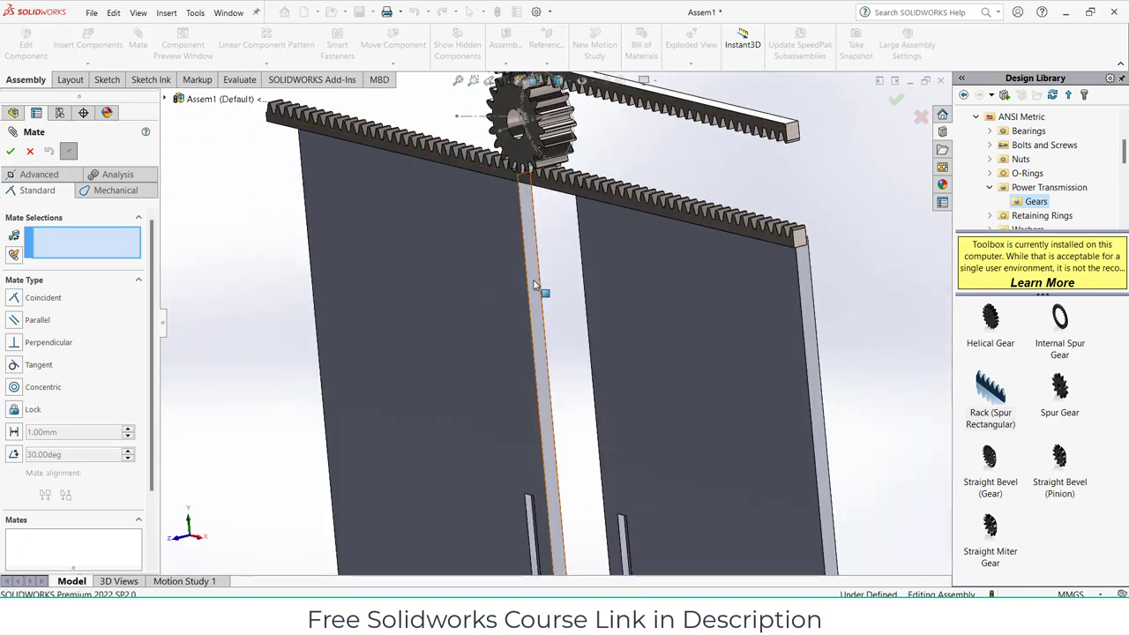
click(532, 280)
click(165, 98)
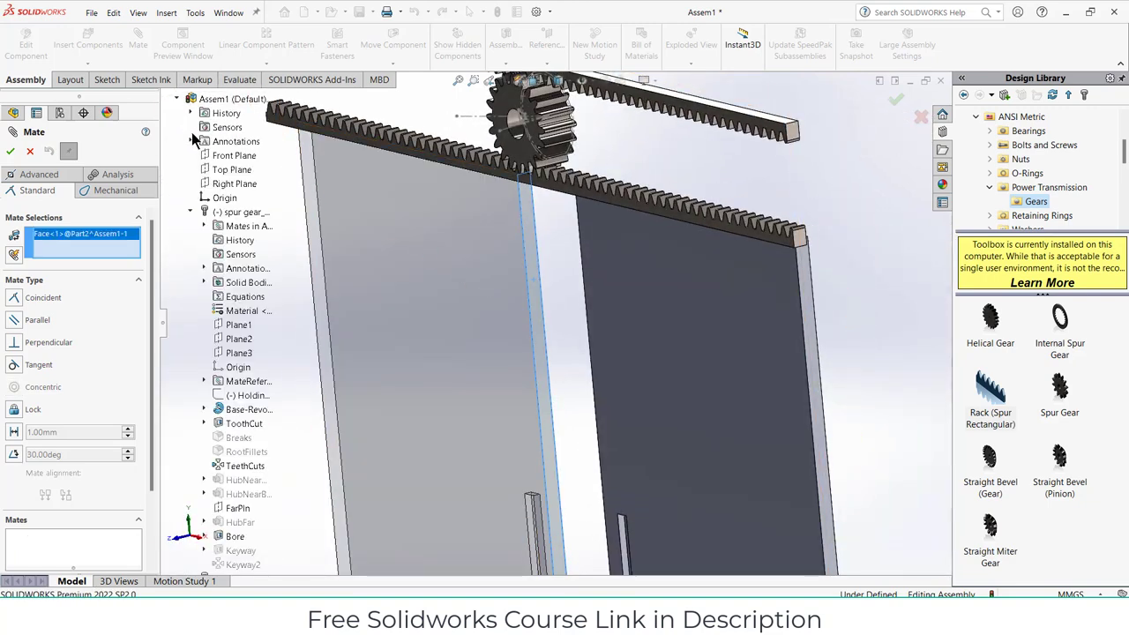
click(221, 180)
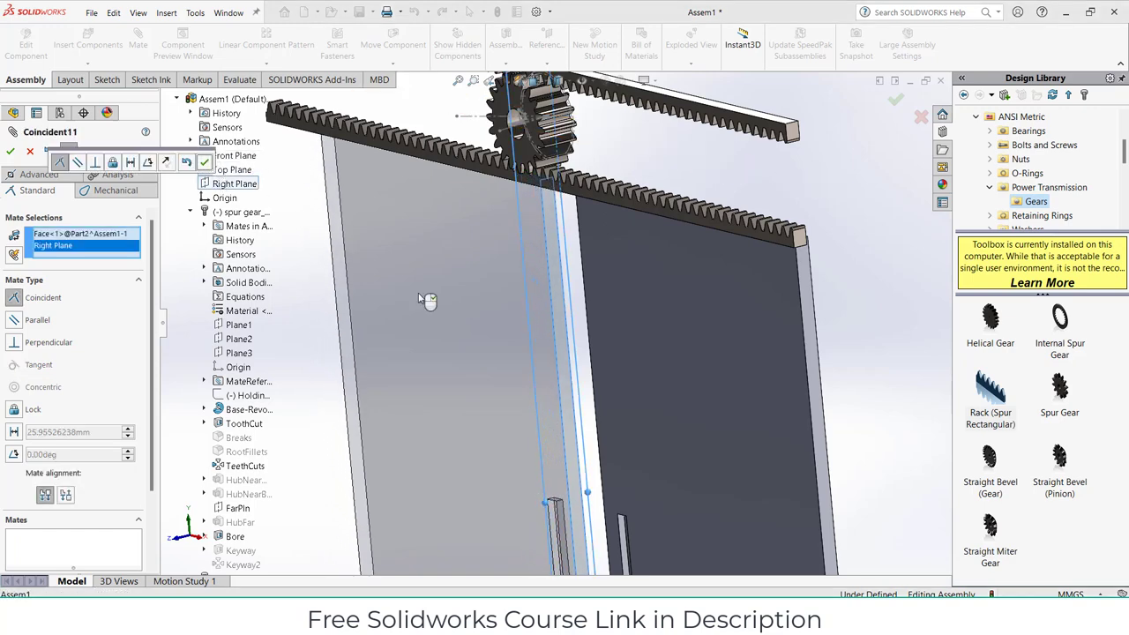
click(205, 163)
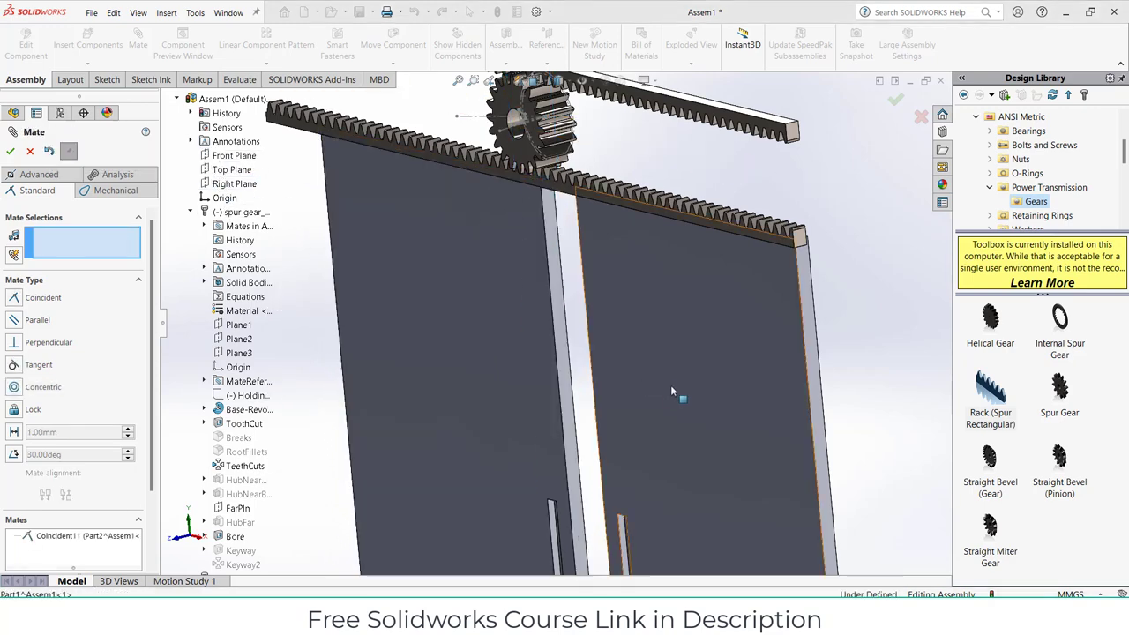
Add a coincident mate between the inner side faces of the Part1 and Part2 doors and finish mating
scroll(623, 345, down, 8)
click(621, 276)
middle_drag(582, 309, 462, 266)
click(541, 276)
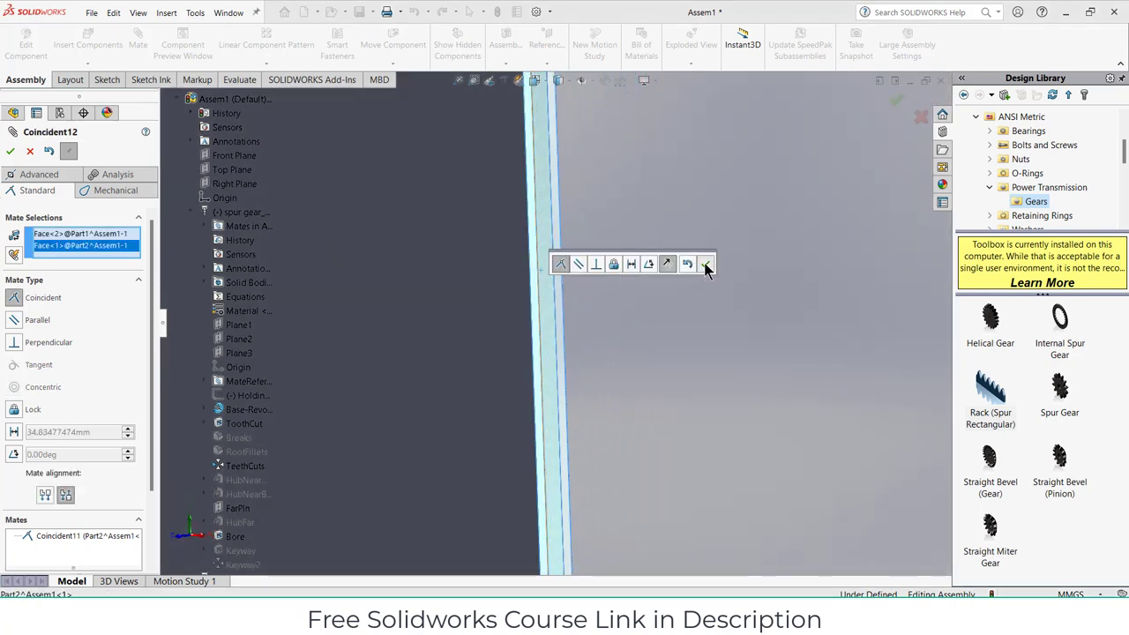
click(705, 264)
scroll(698, 278, up, 9)
middle_drag(680, 293, 582, 344)
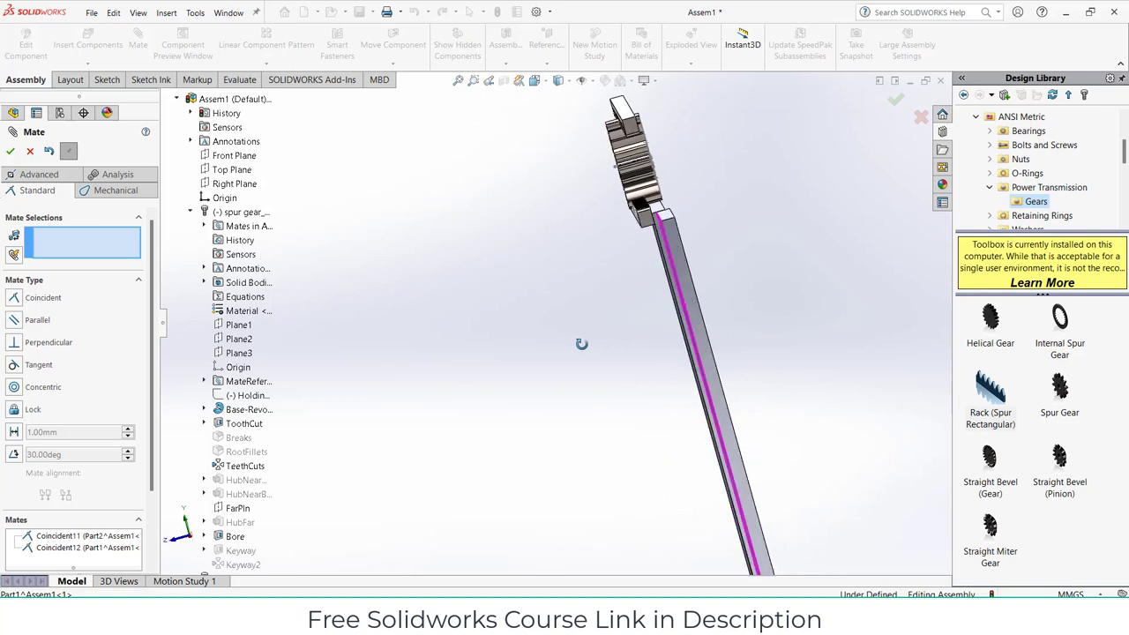
click(31, 152)
Edit the Part1 door in context, set its Boss-Extrude1 depth to 20 mm, and return to the assembly
scroll(20, 468, down, 3)
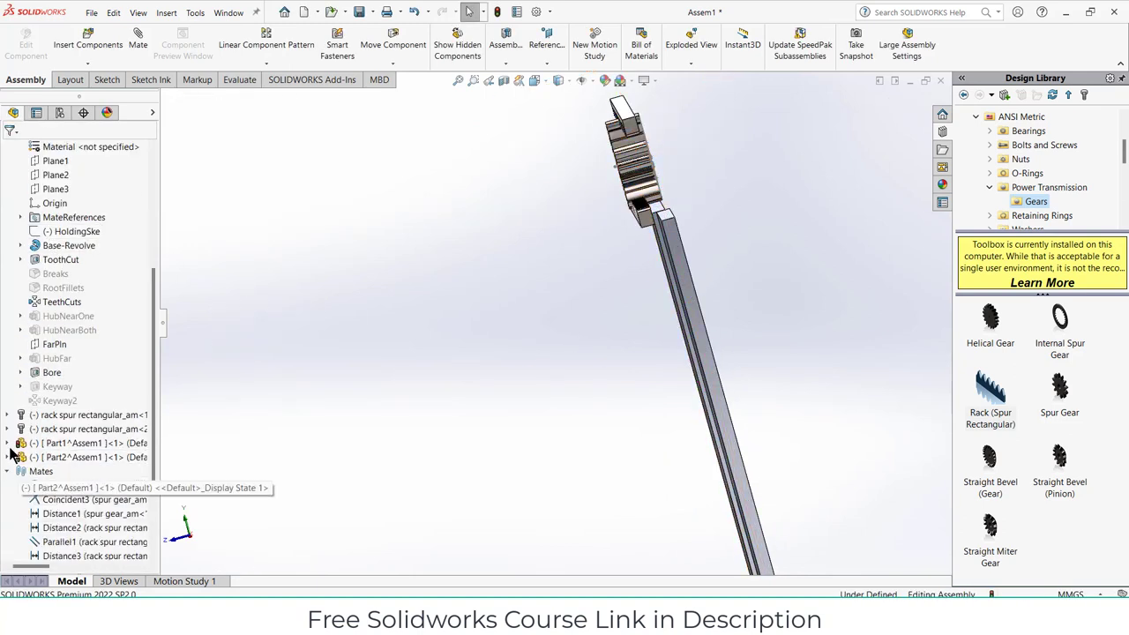
click(7, 443)
click(74, 373)
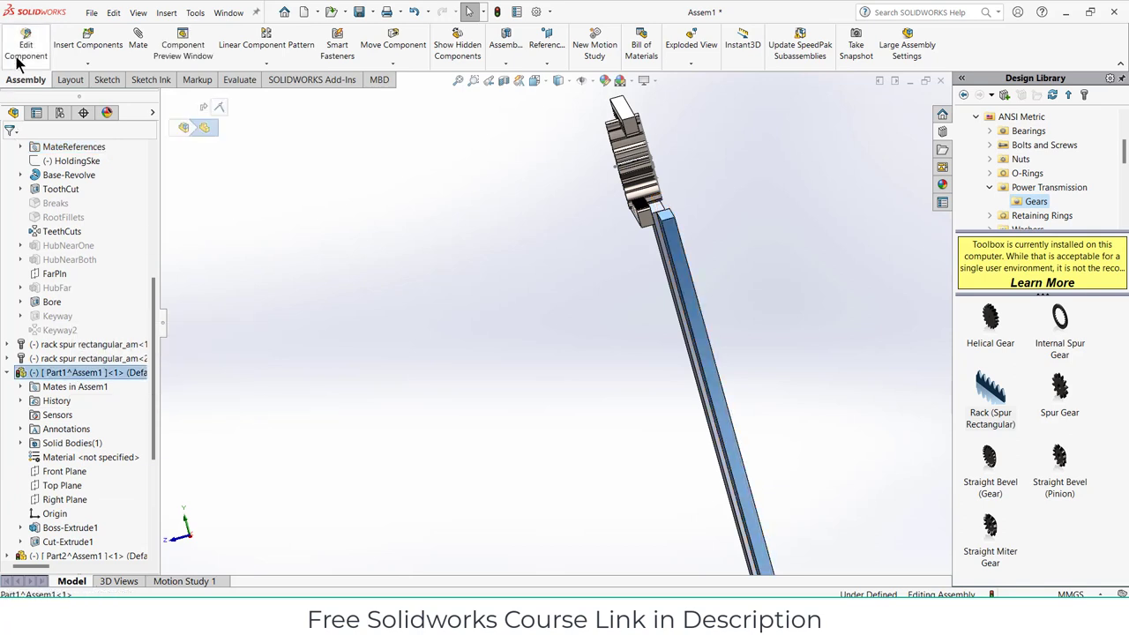
click(18, 57)
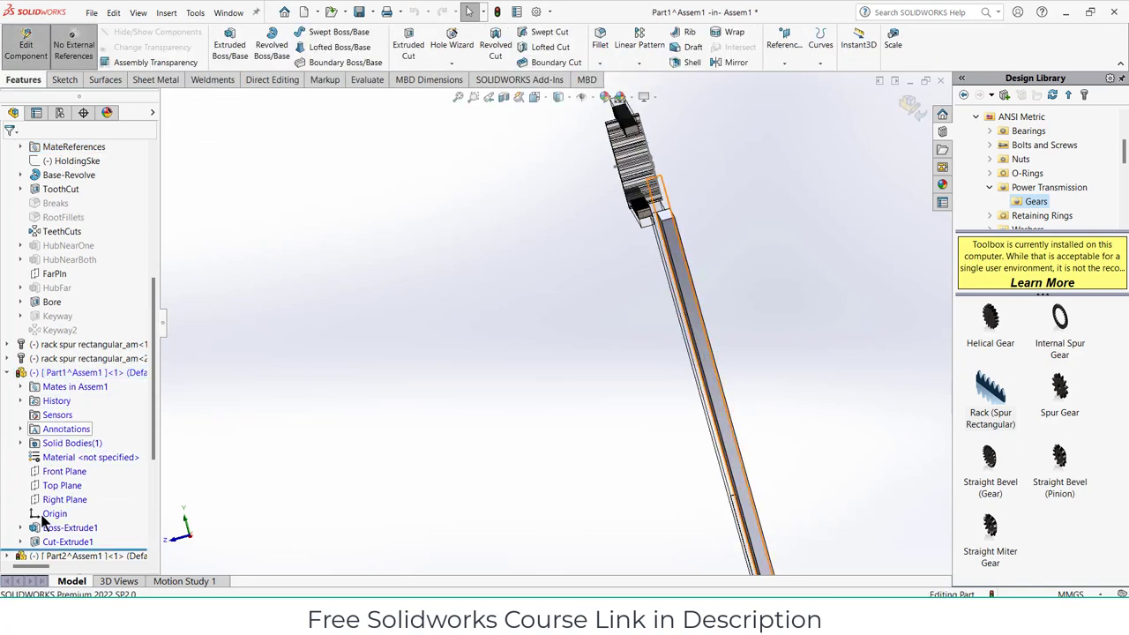
right_click(59, 529)
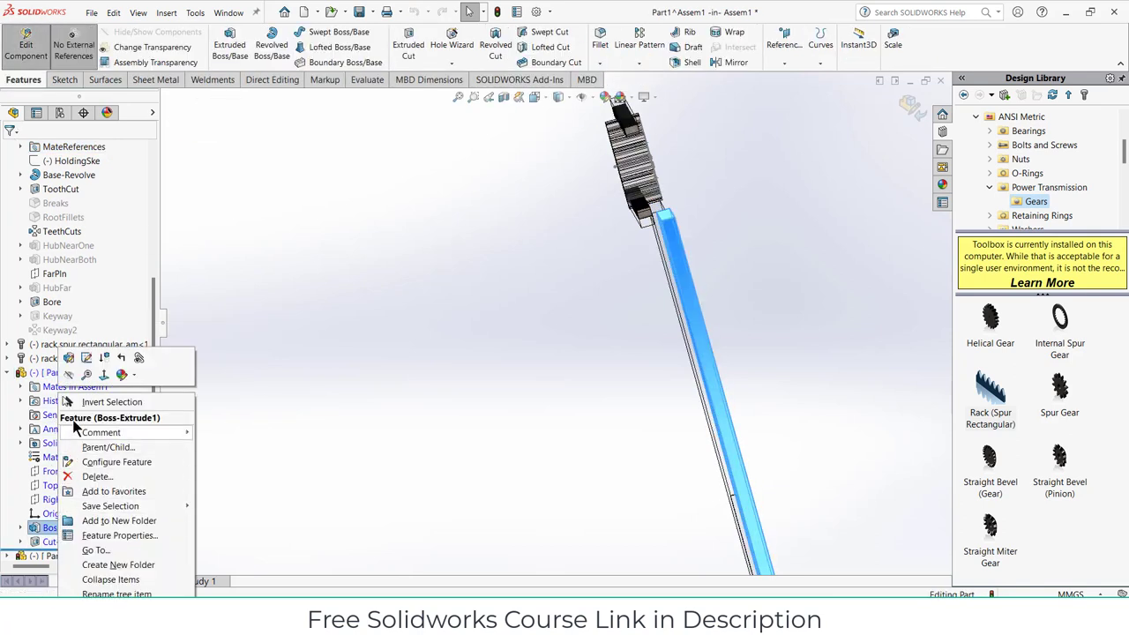
click(68, 358)
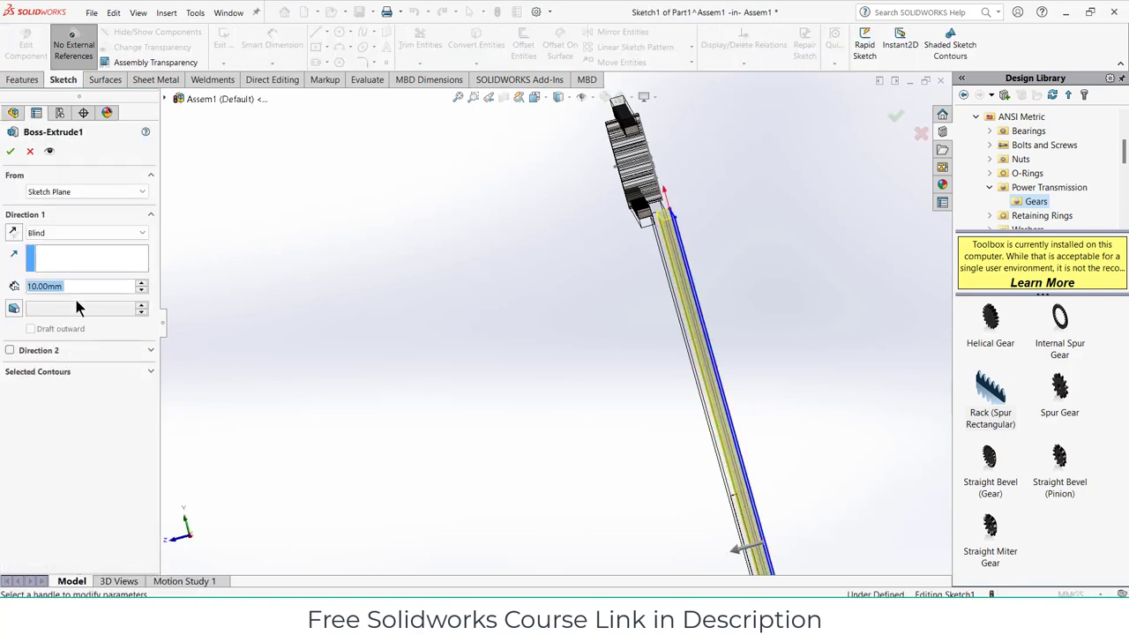
text(20)
key(Return)
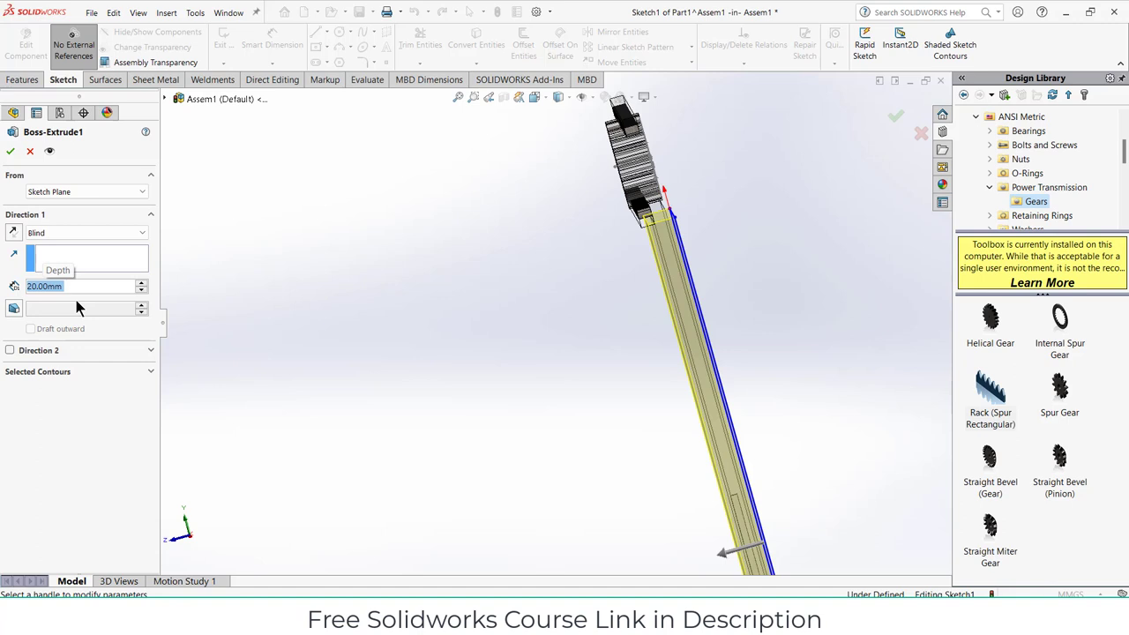
click(12, 151)
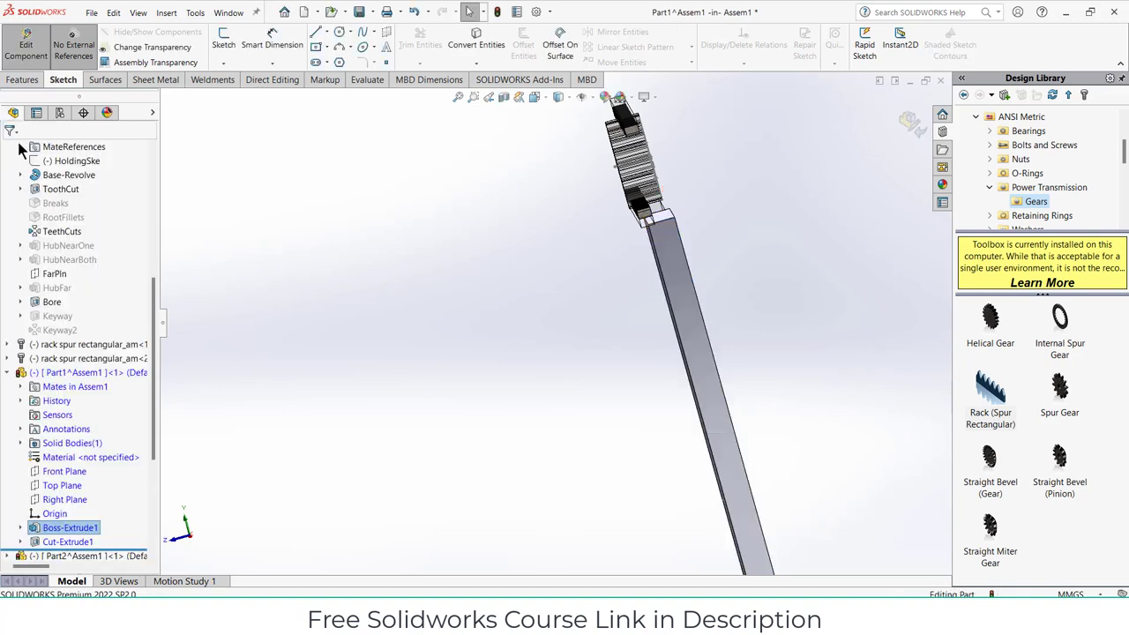
click(922, 128)
Edit the Part2 door in context, set its Boss-Extrude1 depth to 20 mm, and return to the assembly
scroll(71, 503, down, 2)
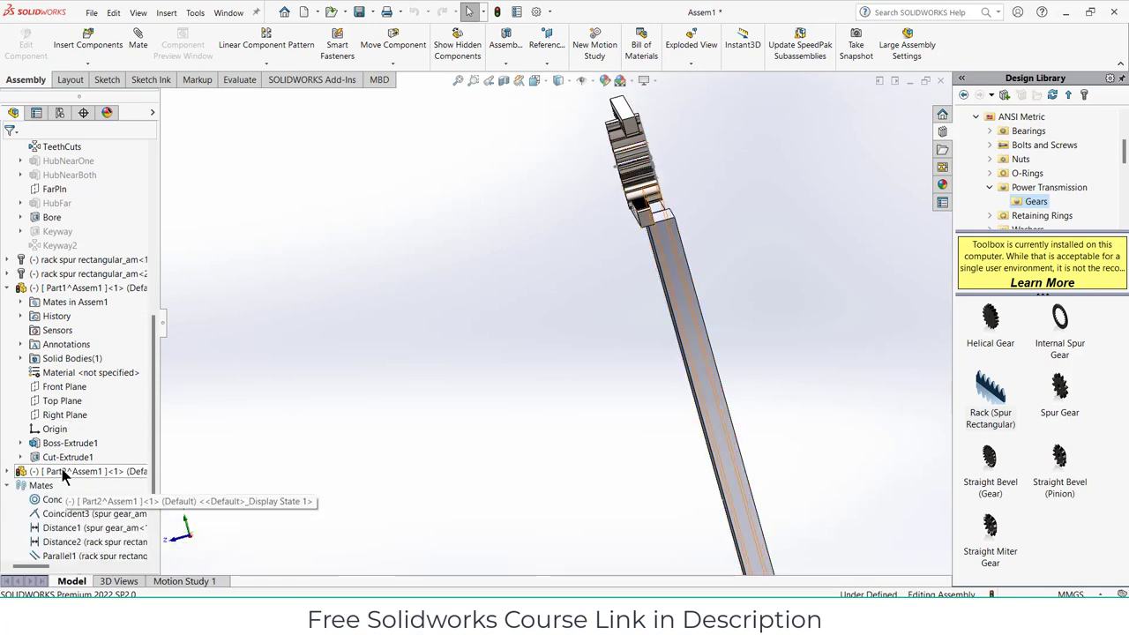
click(64, 472)
click(25, 44)
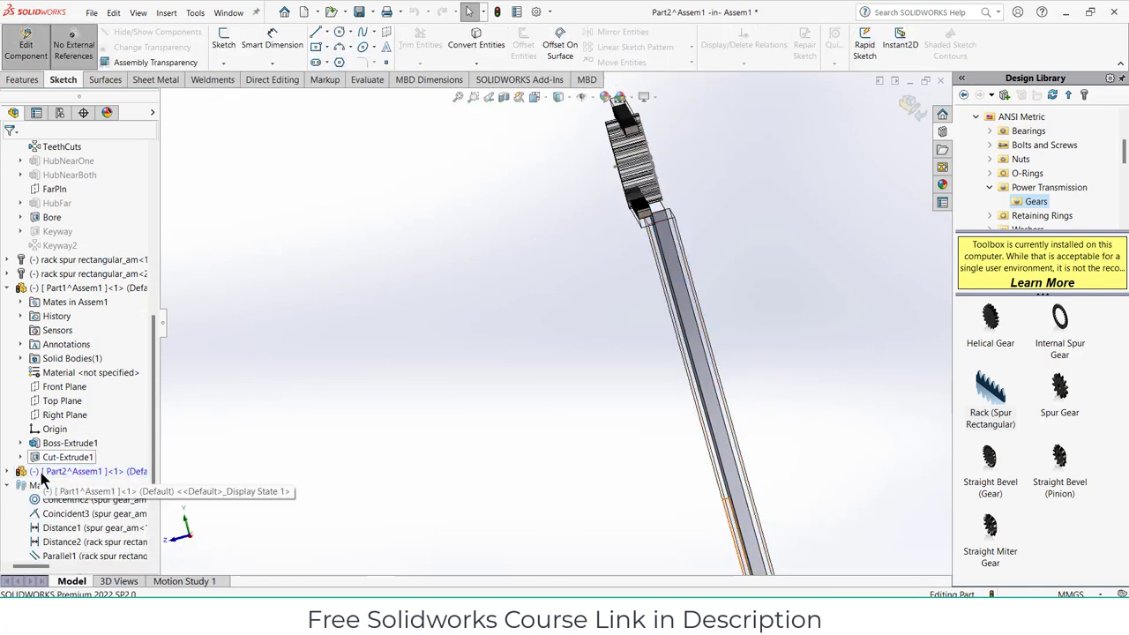
click(6, 386)
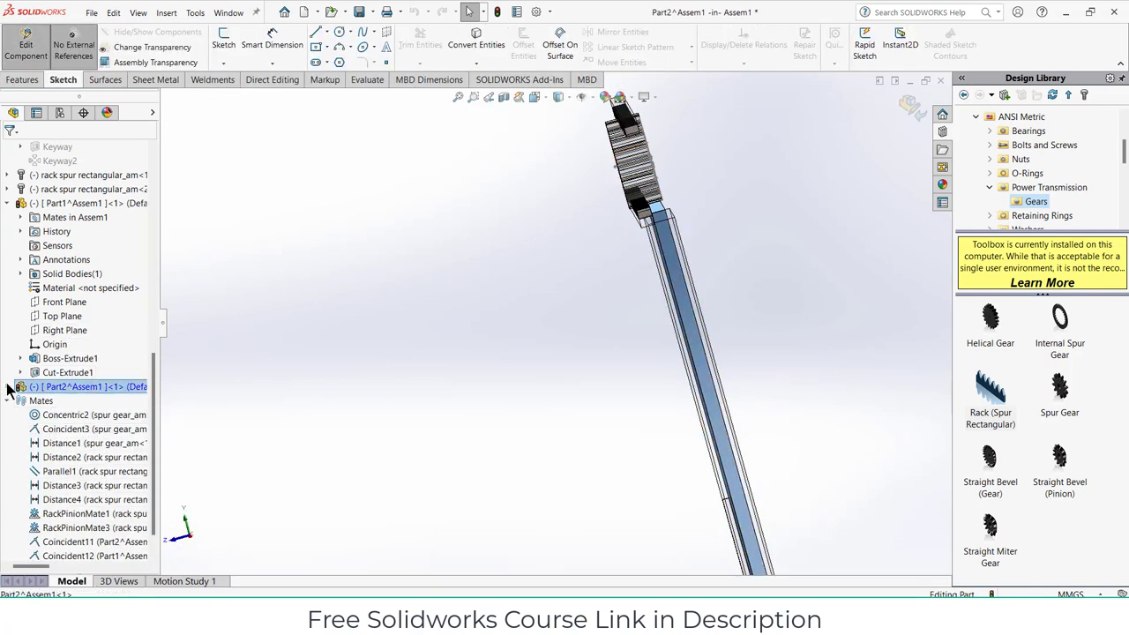
click(11, 386)
right_click(52, 525)
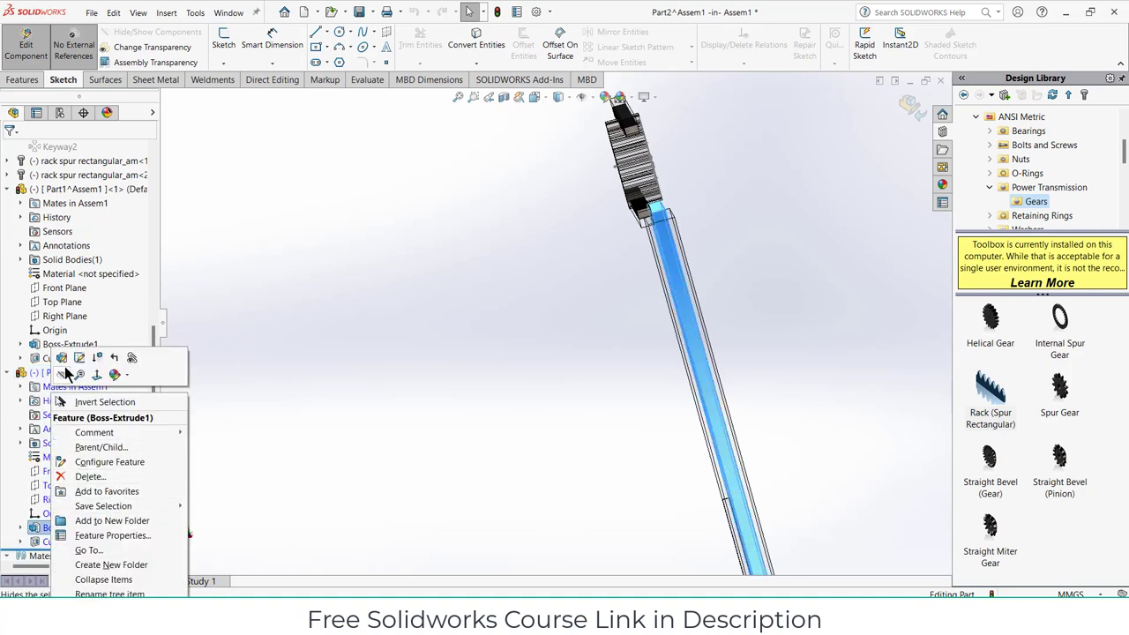
click(63, 358)
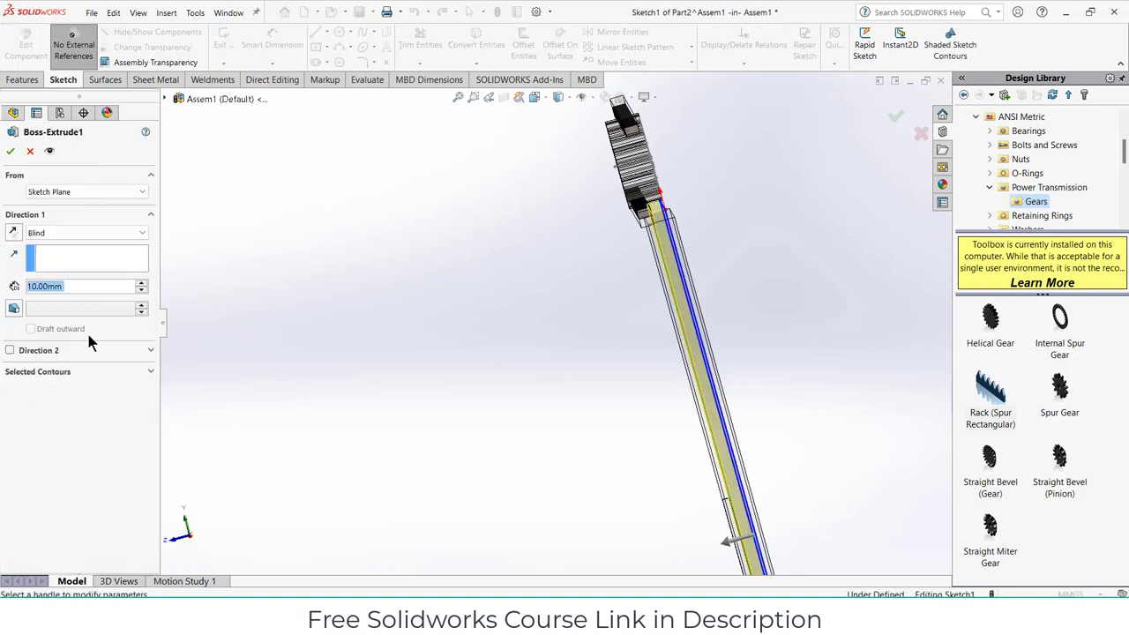
text(20)
key(Return)
key(Return)
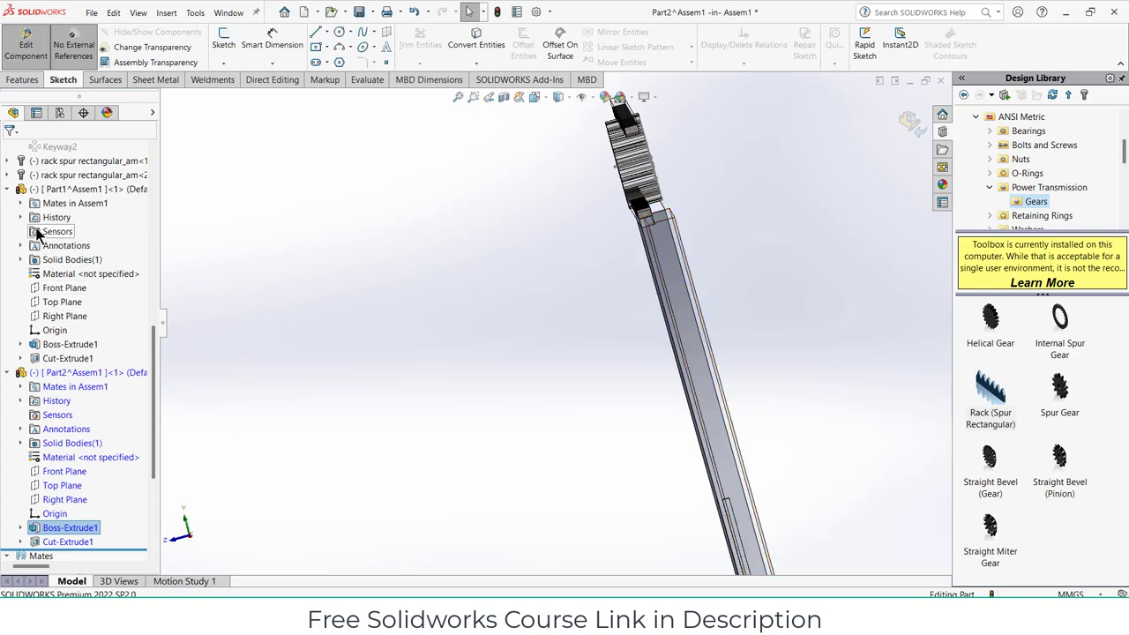
click(910, 124)
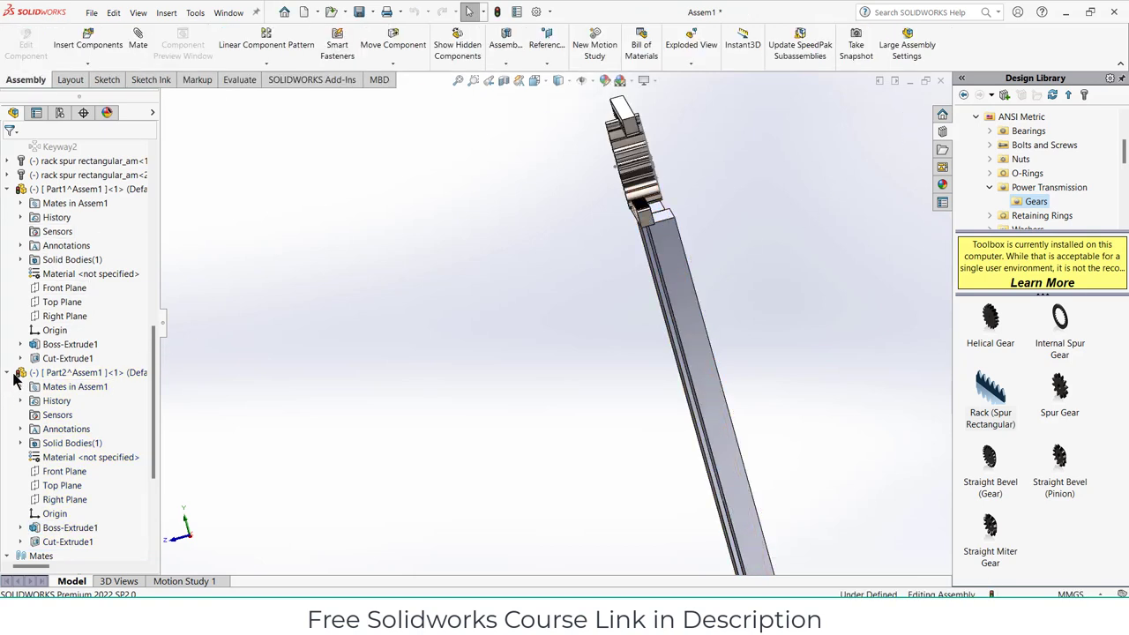
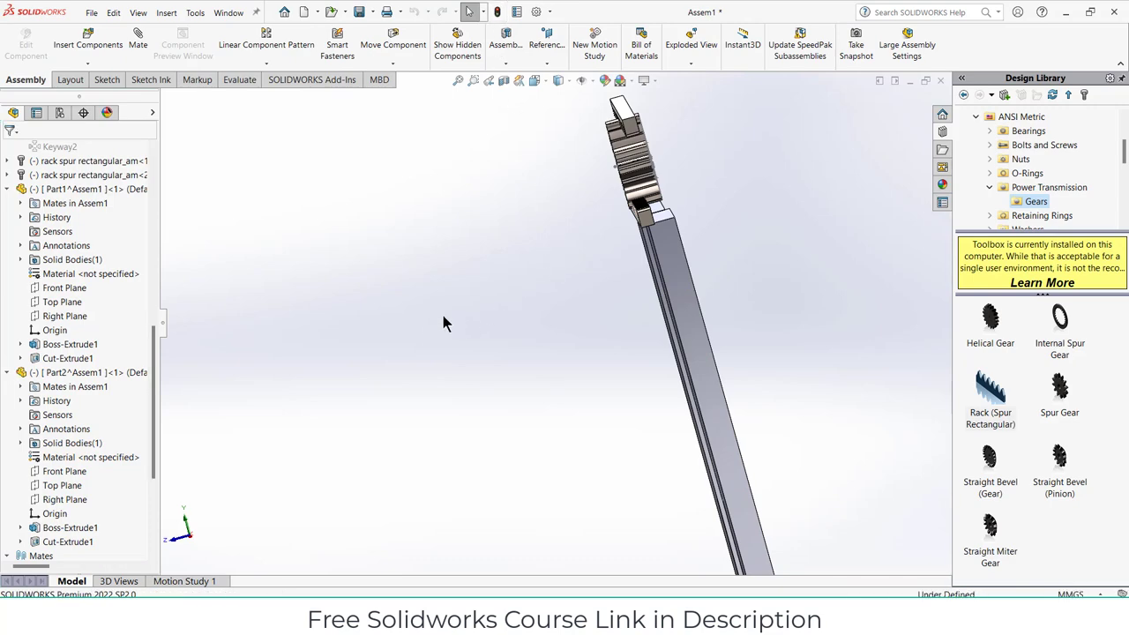
Add a coincident mate between the large flat faces of the Part1 and Part2 doors to make them flush
middle_drag(444, 323, 471, 320)
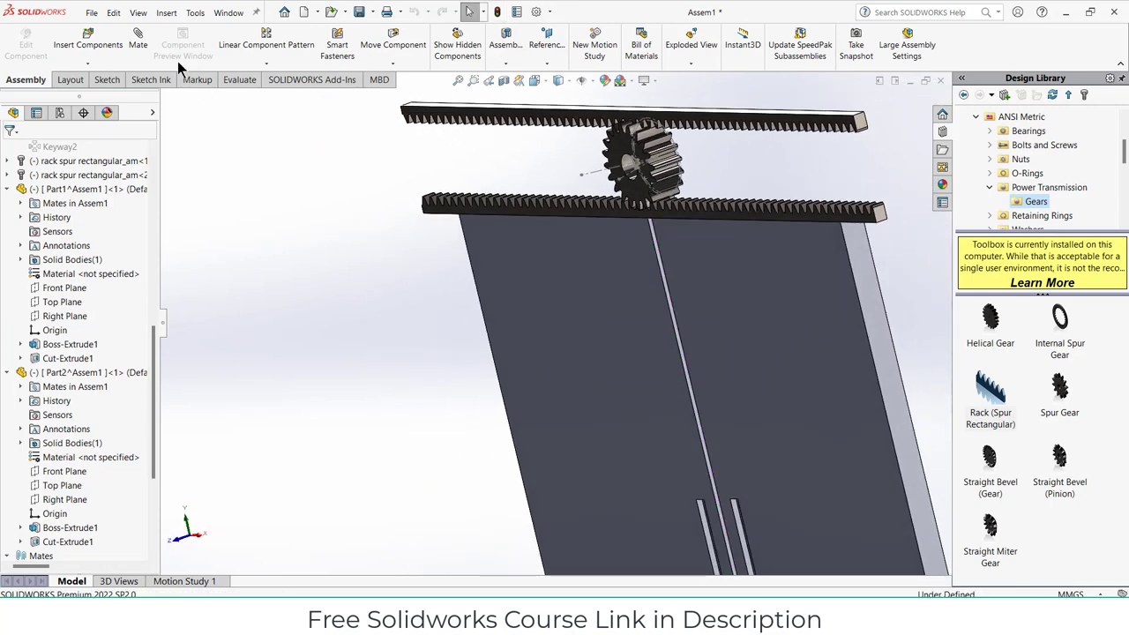
click(721, 296)
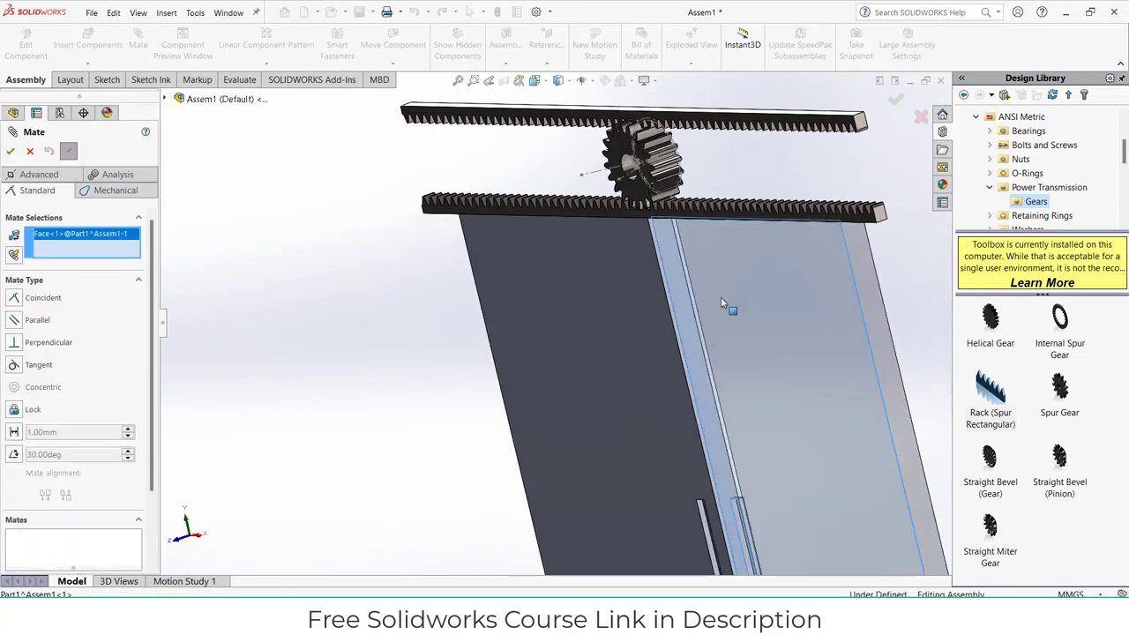
click(595, 300)
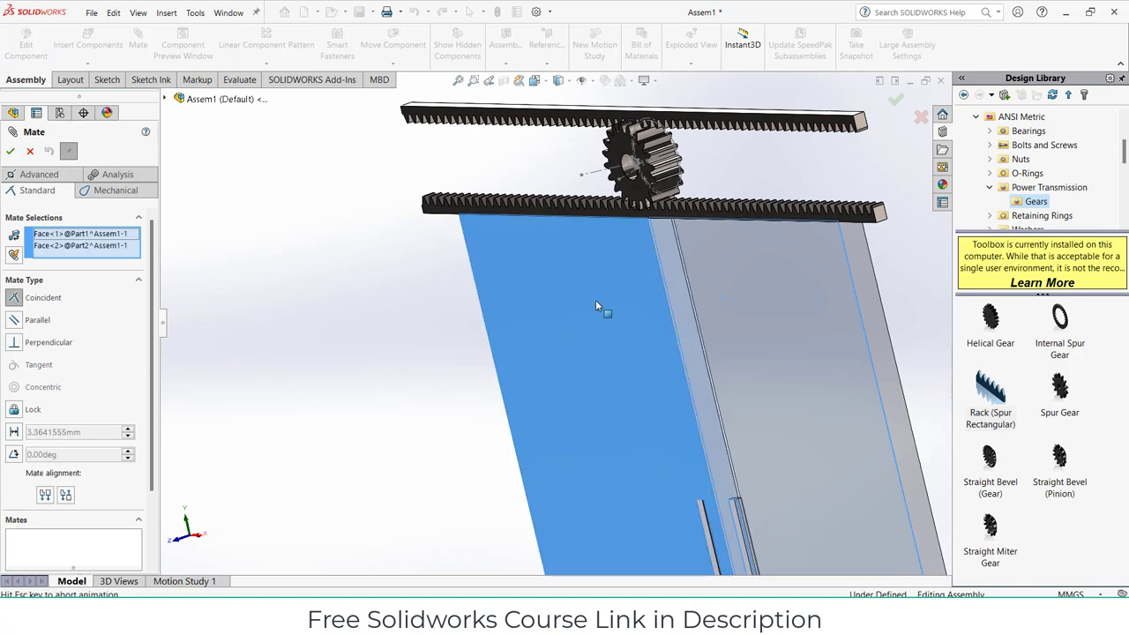
click(12, 153)
click(29, 151)
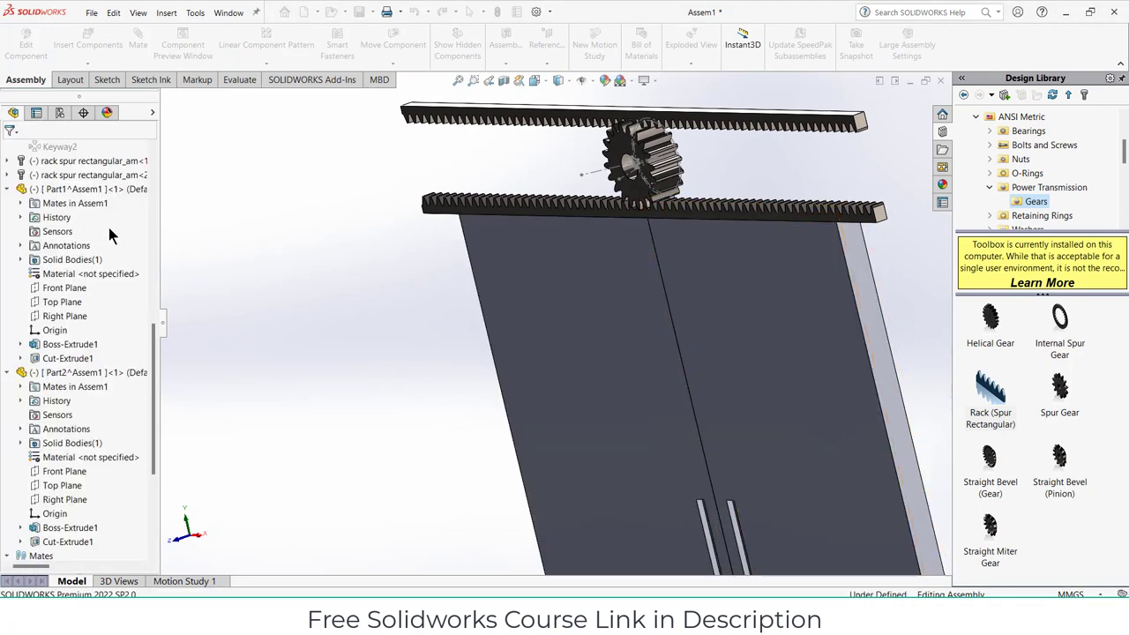
Rename the Coincident11 mate temp1 and the Coincident12 mate temp2
scroll(131, 389, down, 5)
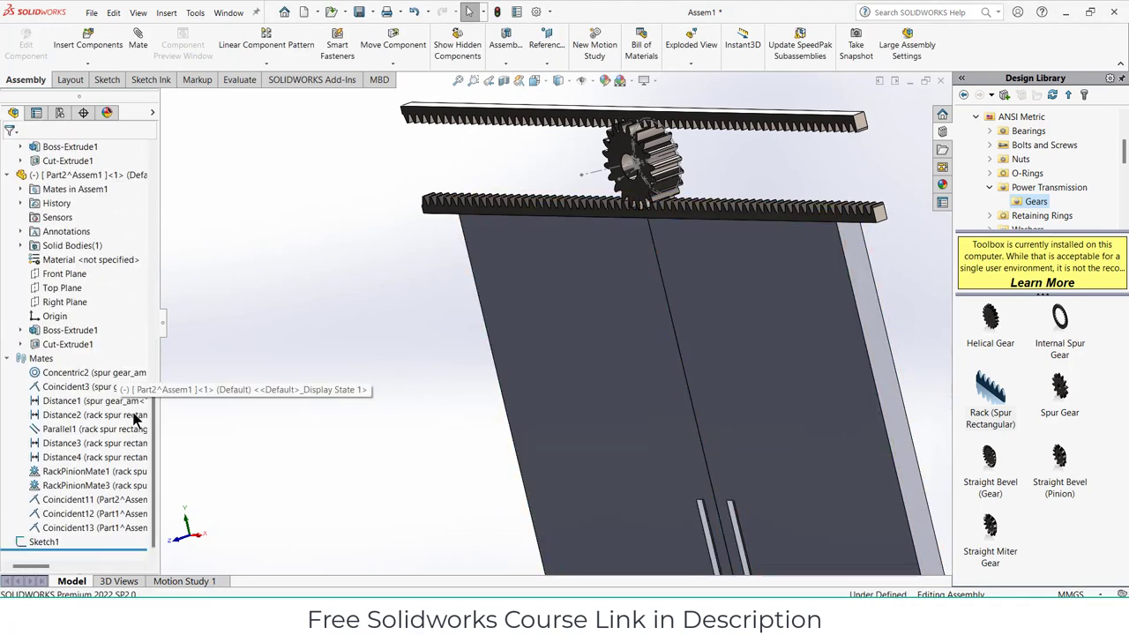
click(78, 501)
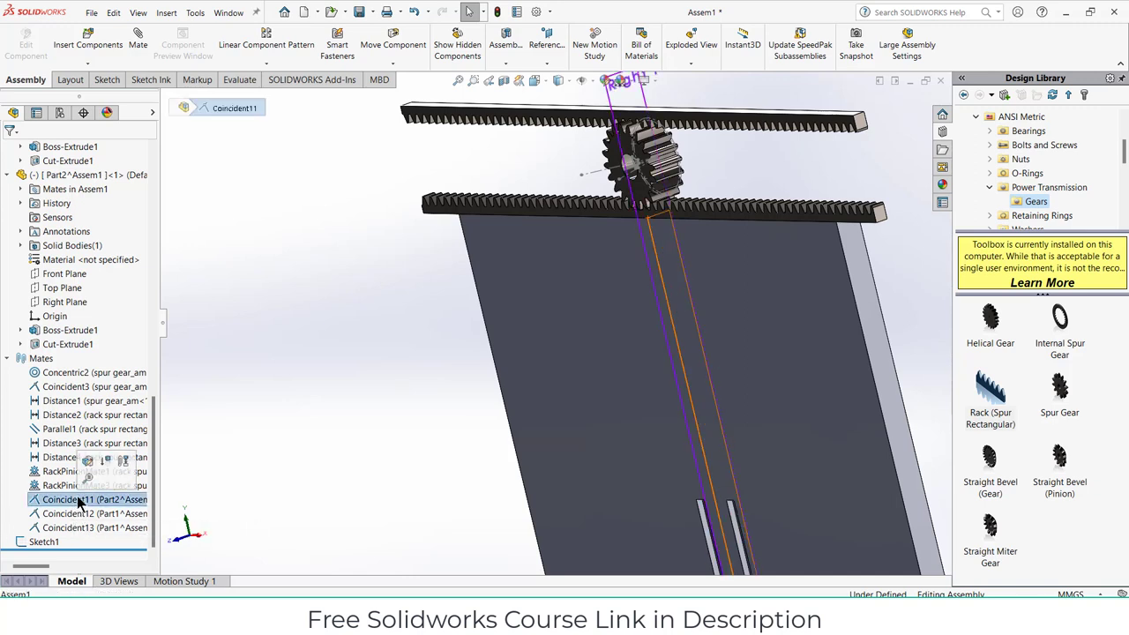
click(77, 500)
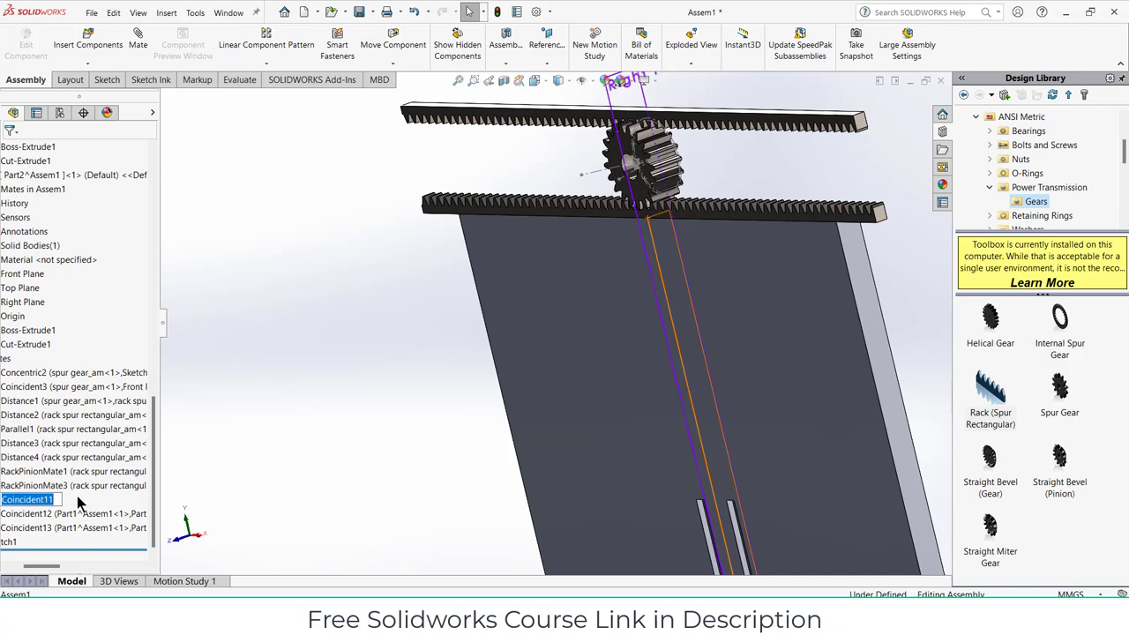
text(temp1)
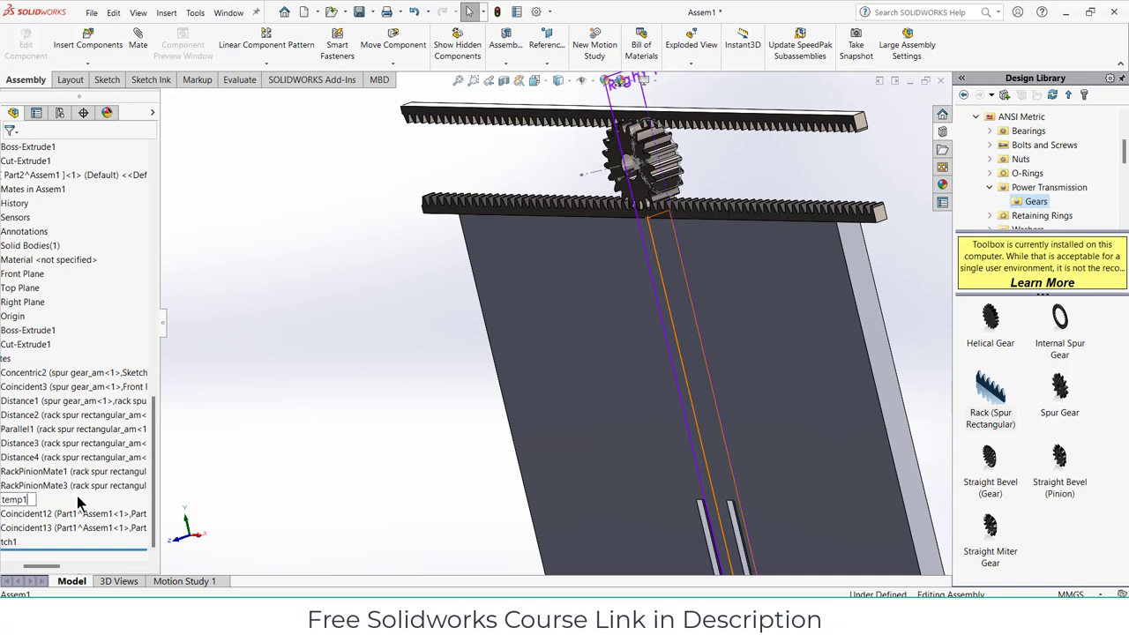
key(Return)
click(44, 515)
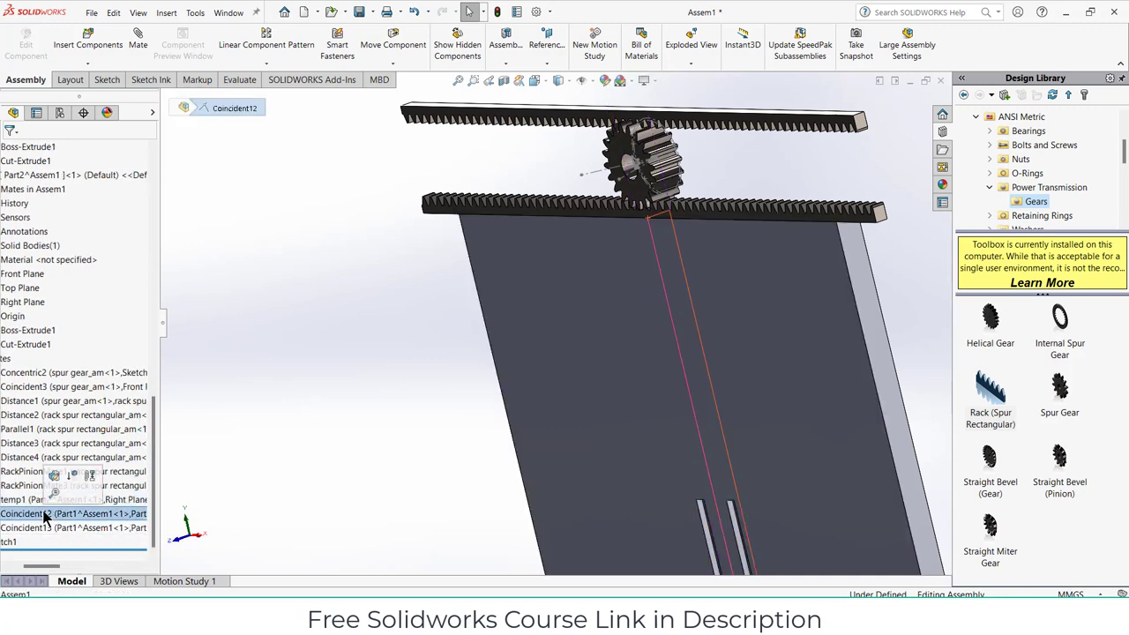
click(44, 515)
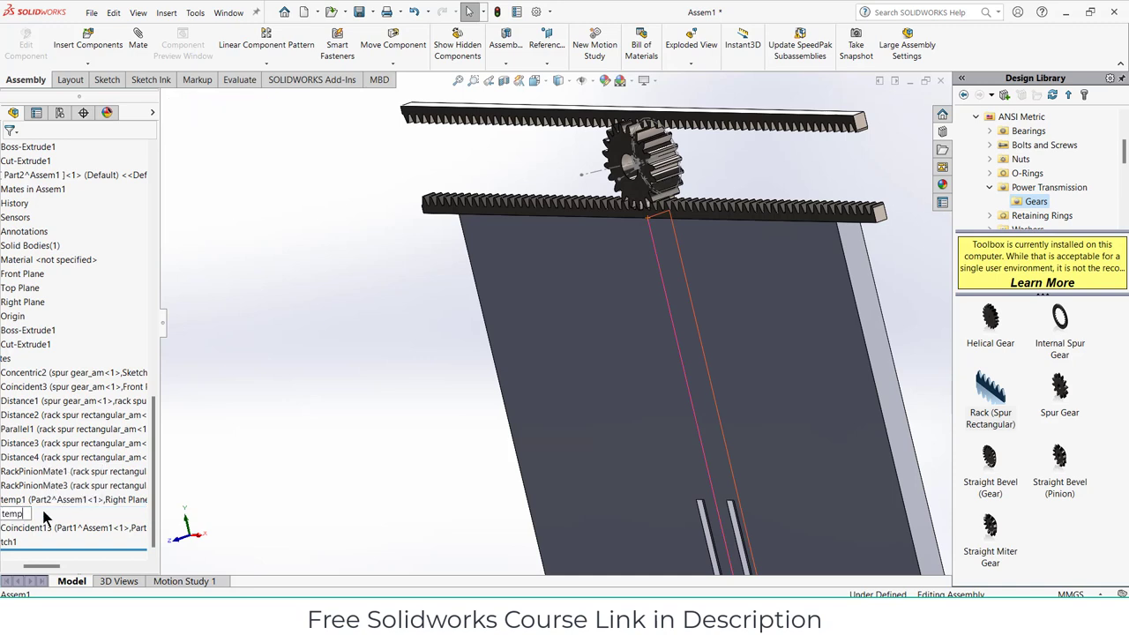
key(Return)
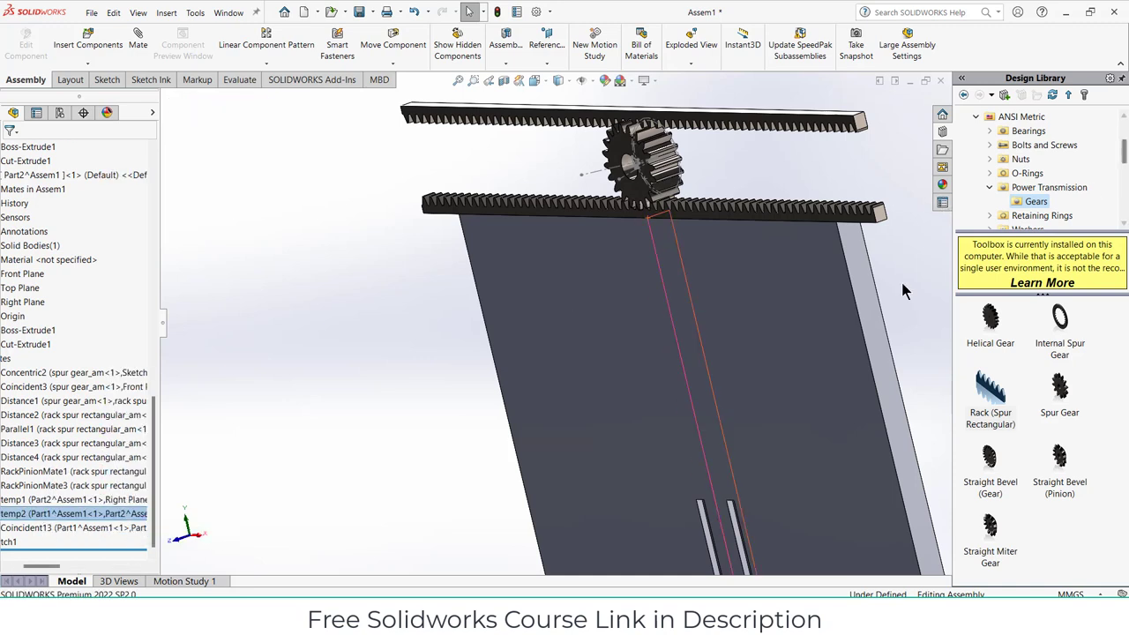
Insert a new part into the assembly, placing its sketch on the back face of the door panel below the rack
middle_drag(902, 289, 710, 316)
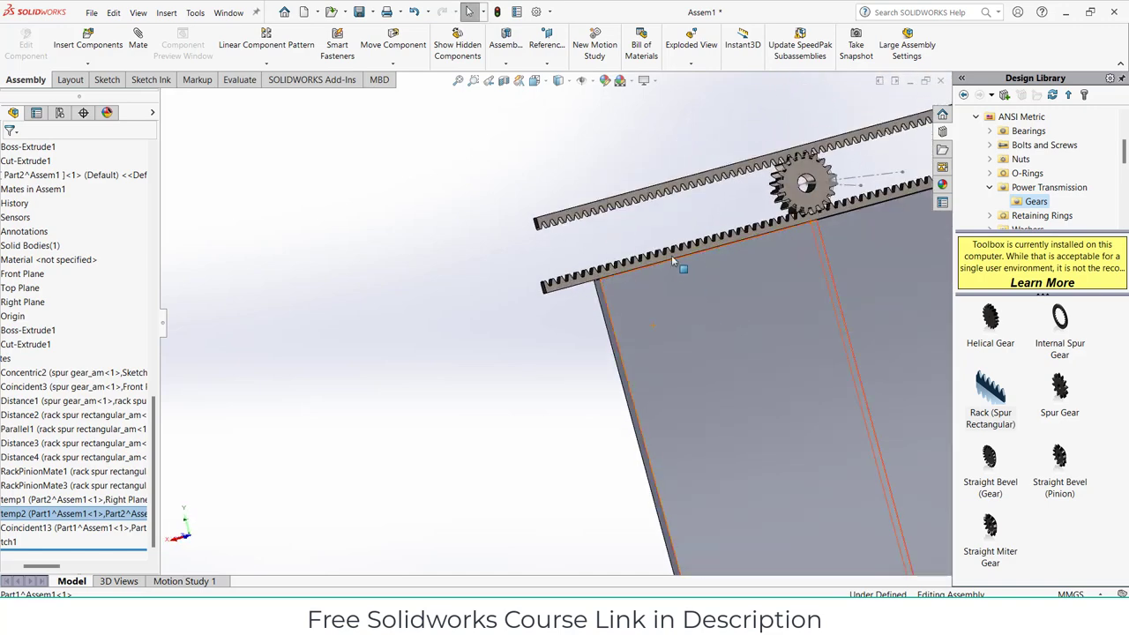
middle_drag(672, 248, 678, 288)
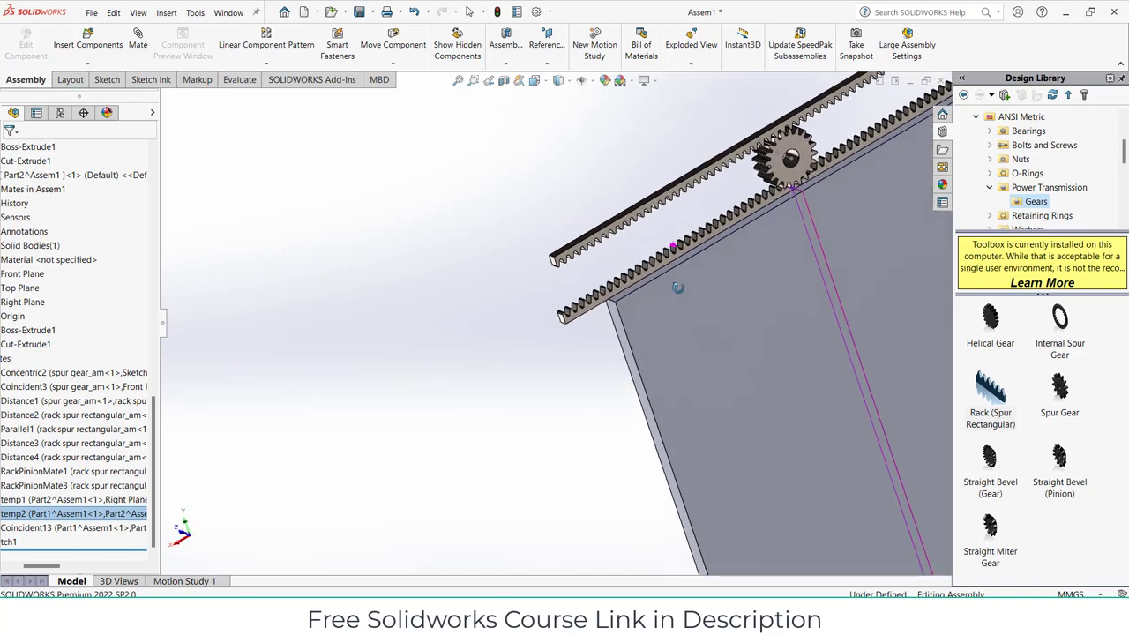
click(238, 171)
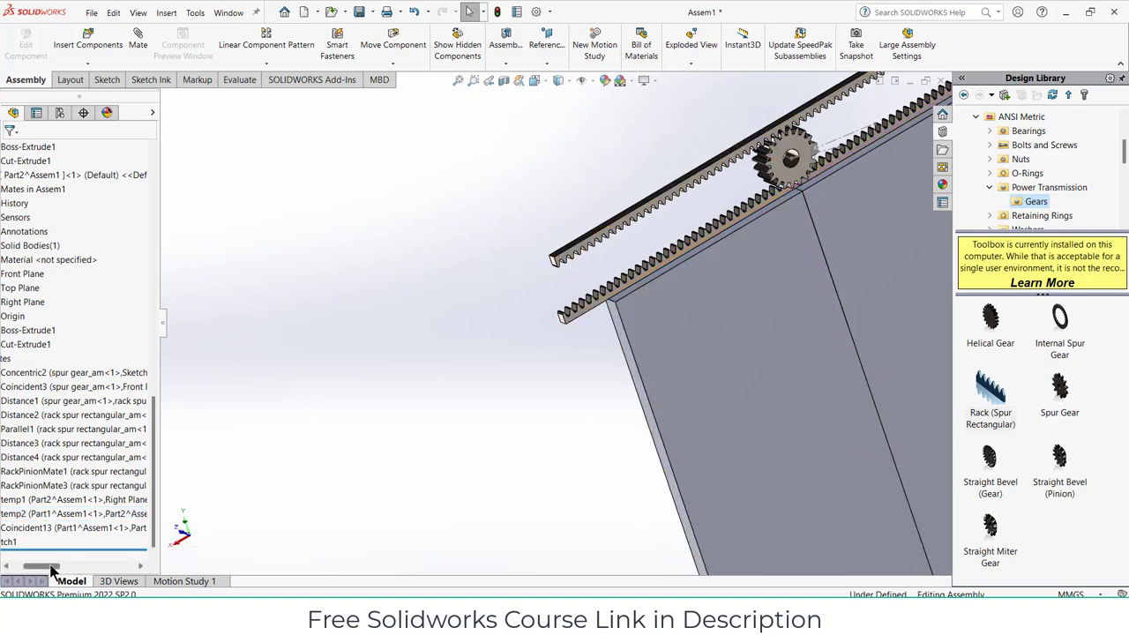
drag(50, 567, 10, 535)
scroll(53, 271, up, 16)
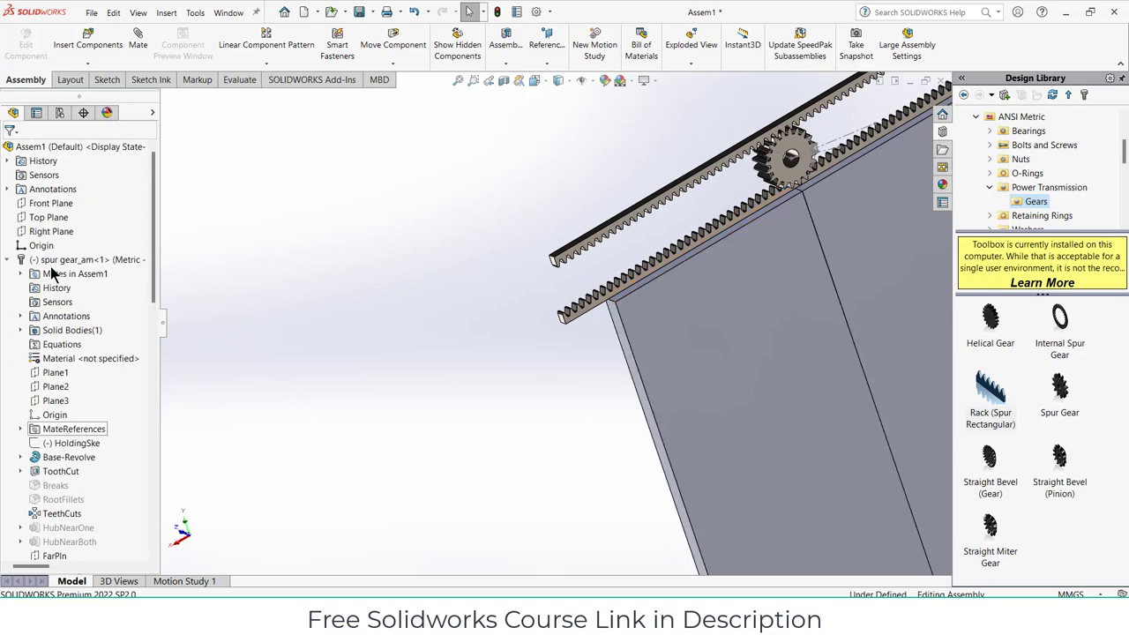
click(87, 64)
click(75, 92)
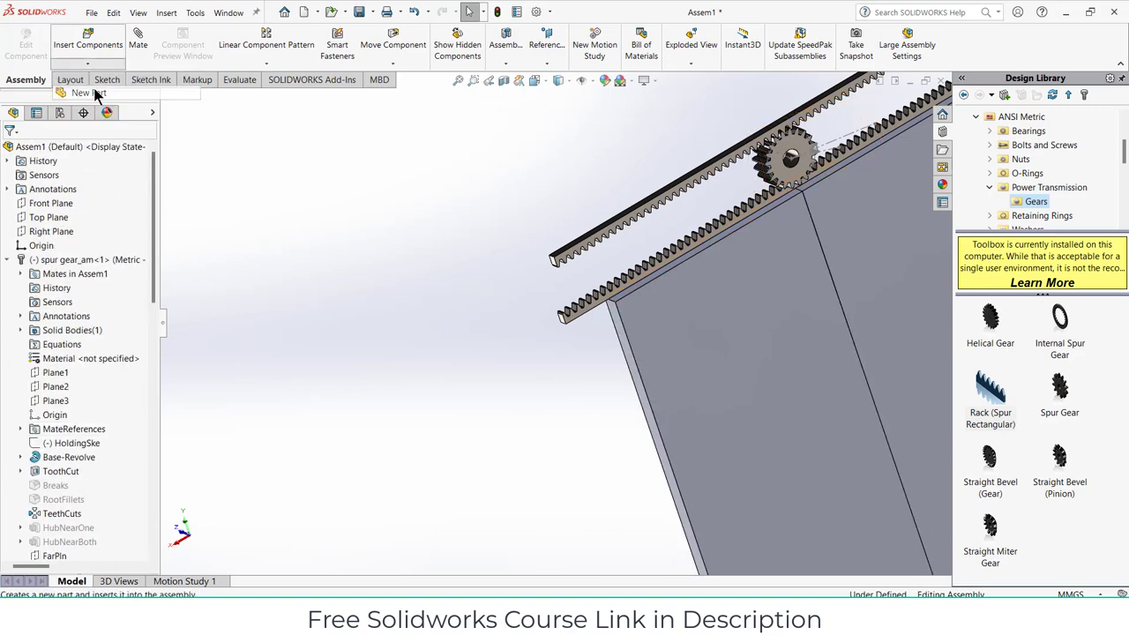
click(669, 330)
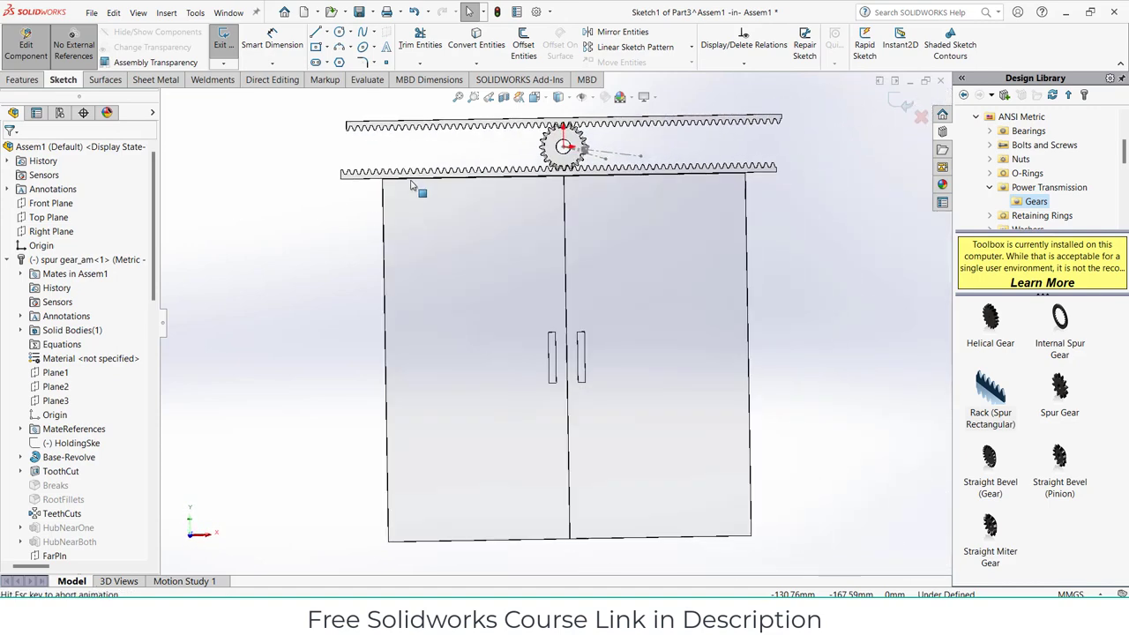
Sketch a corner rectangle about 80 mm high from the upper rack's top edge to the lower rack's bottom edge, left of the gear
scroll(418, 138, up, 2)
scroll(415, 156, down, 5)
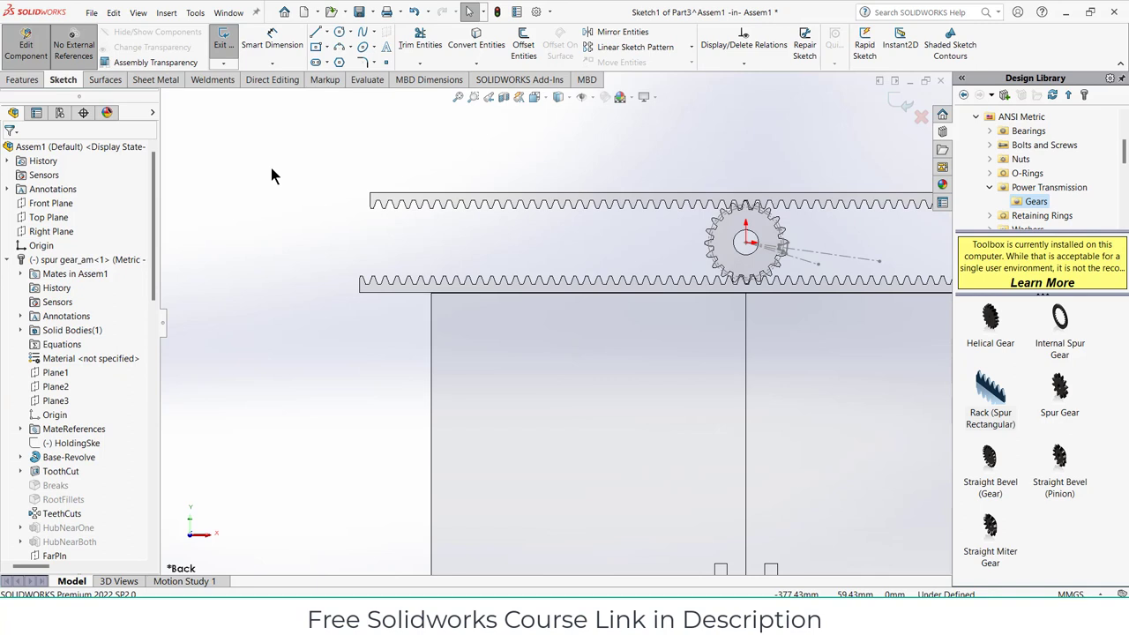
click(79, 36)
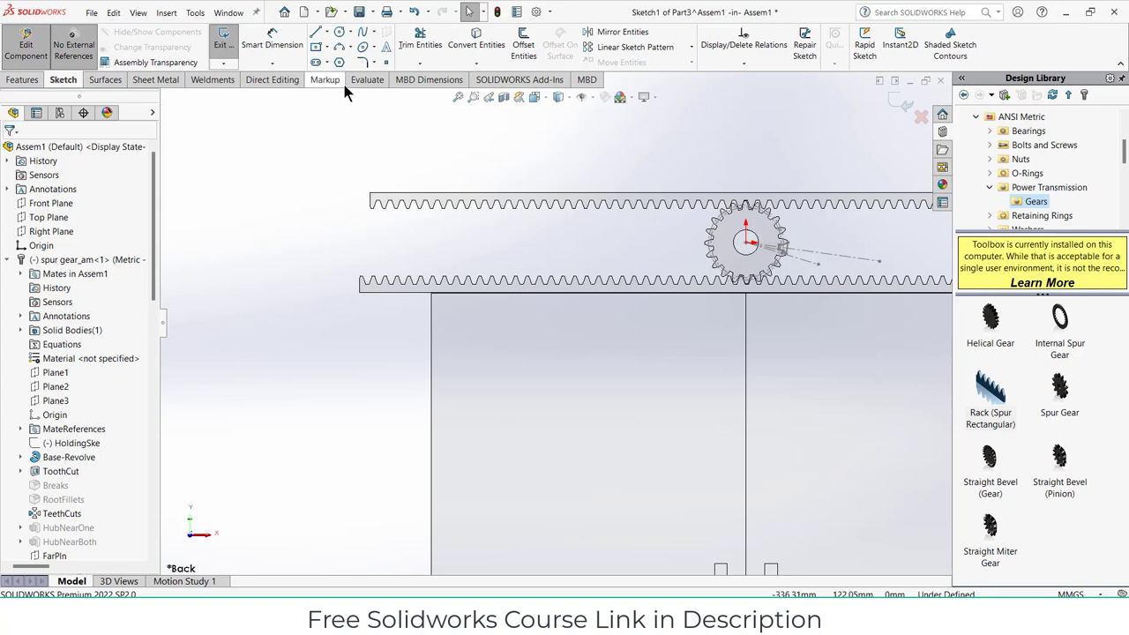
click(327, 47)
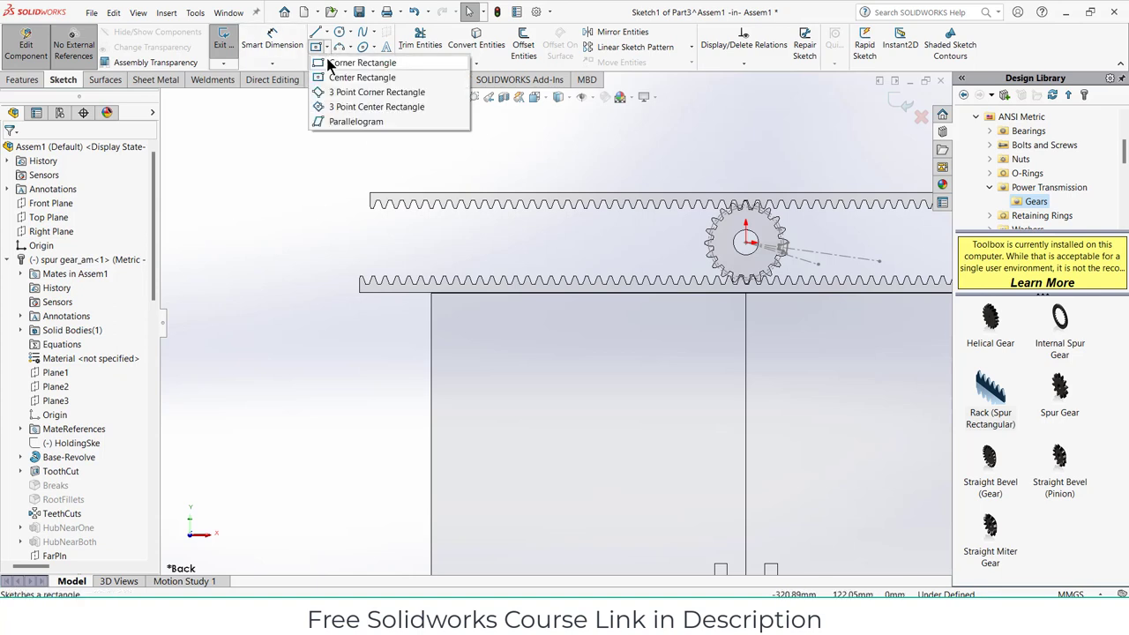
click(324, 62)
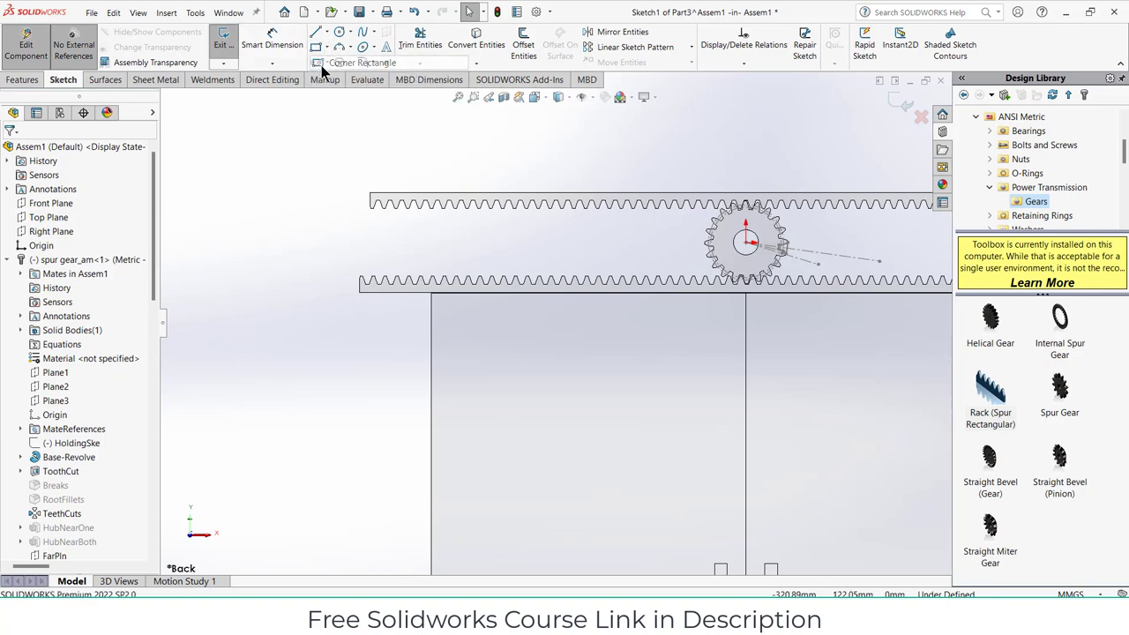
click(439, 192)
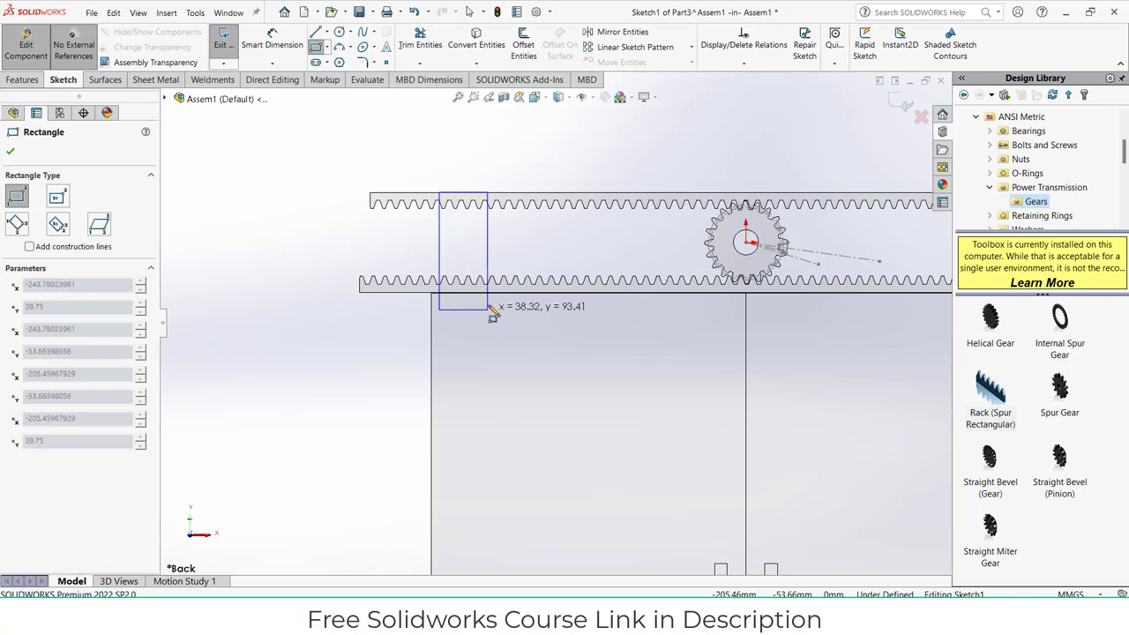
click(499, 292)
scroll(449, 251, down, 2)
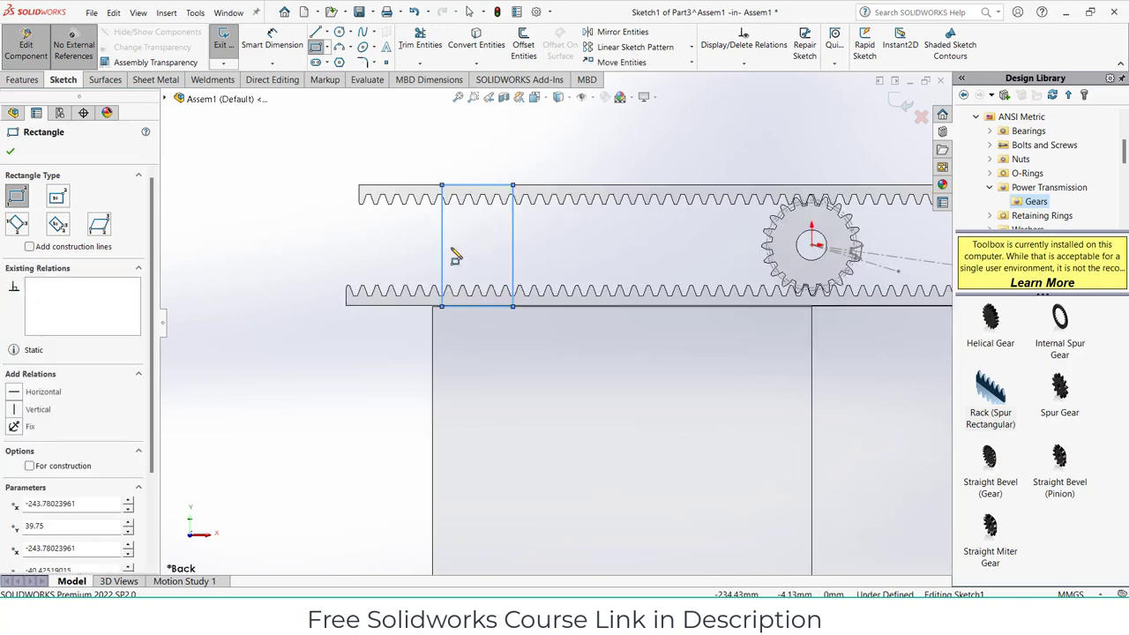
Extrude the rectangle 2.5 mm blind in the reversed direction and return to the assembly
click(22, 80)
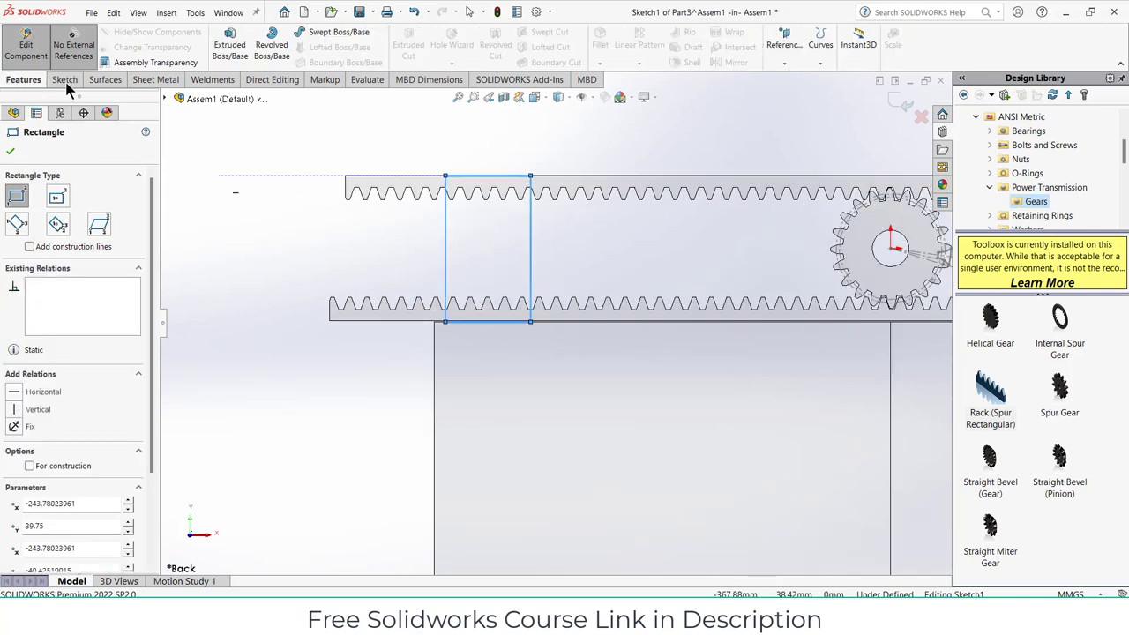
click(226, 44)
middle_drag(460, 222, 456, 257)
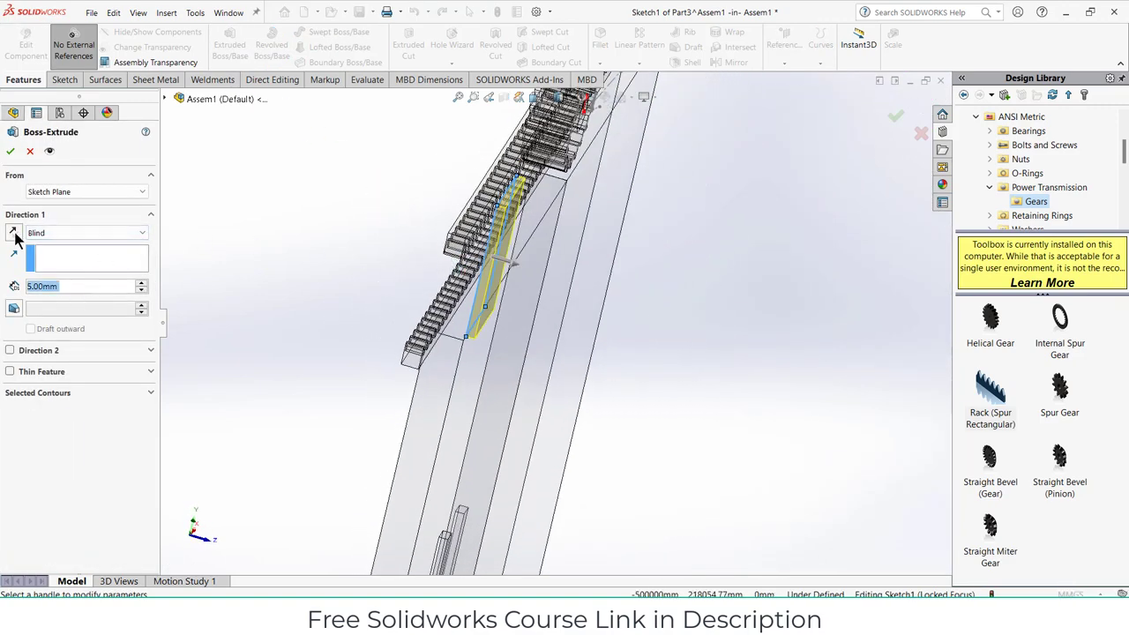
text(2.5)
key(Return)
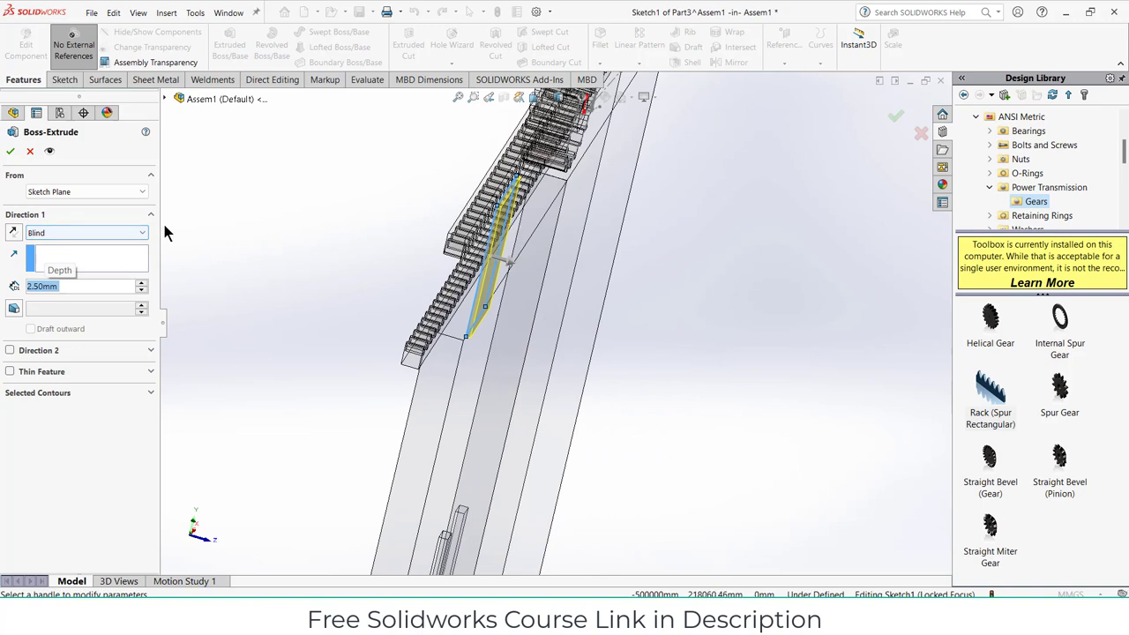
click(14, 234)
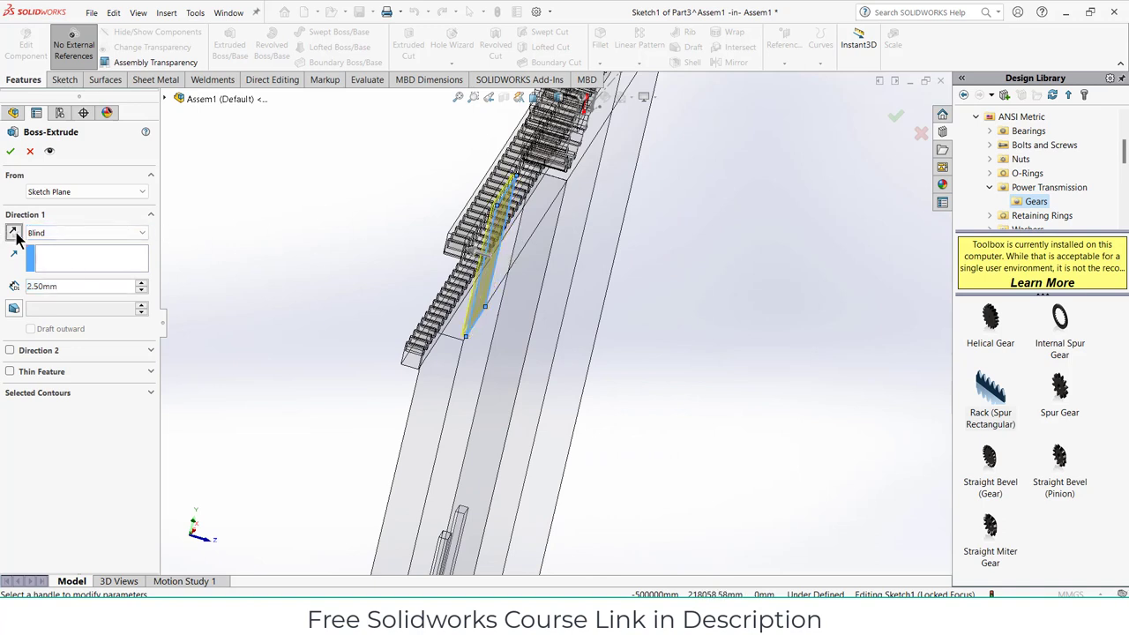
click(10, 153)
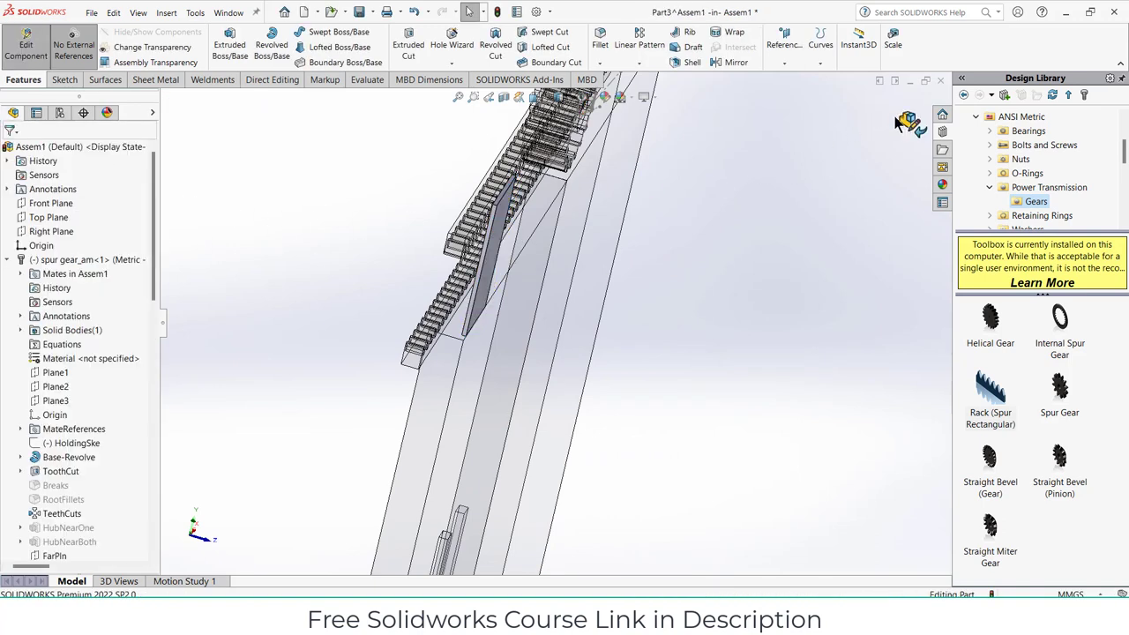
click(902, 127)
Edit the Part3 plate in context, set its Boss-Extrude1 depth to 5 mm, and return to the assembly
middle_drag(689, 182, 663, 203)
scroll(618, 223, down, 3)
scroll(107, 464, down, 10)
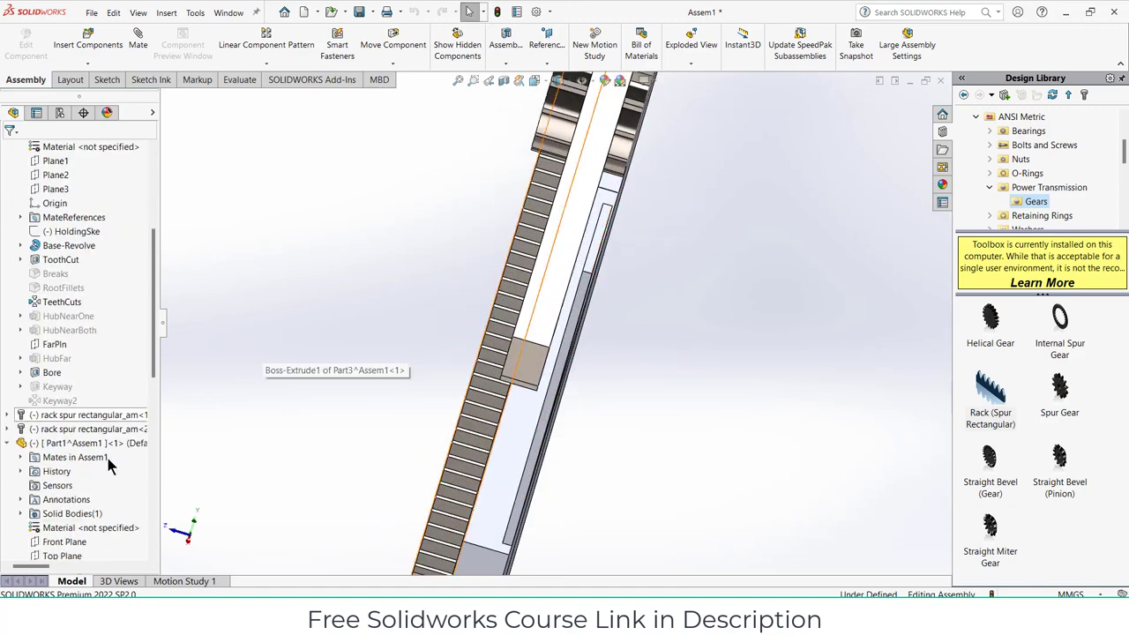
scroll(105, 462, down, 5)
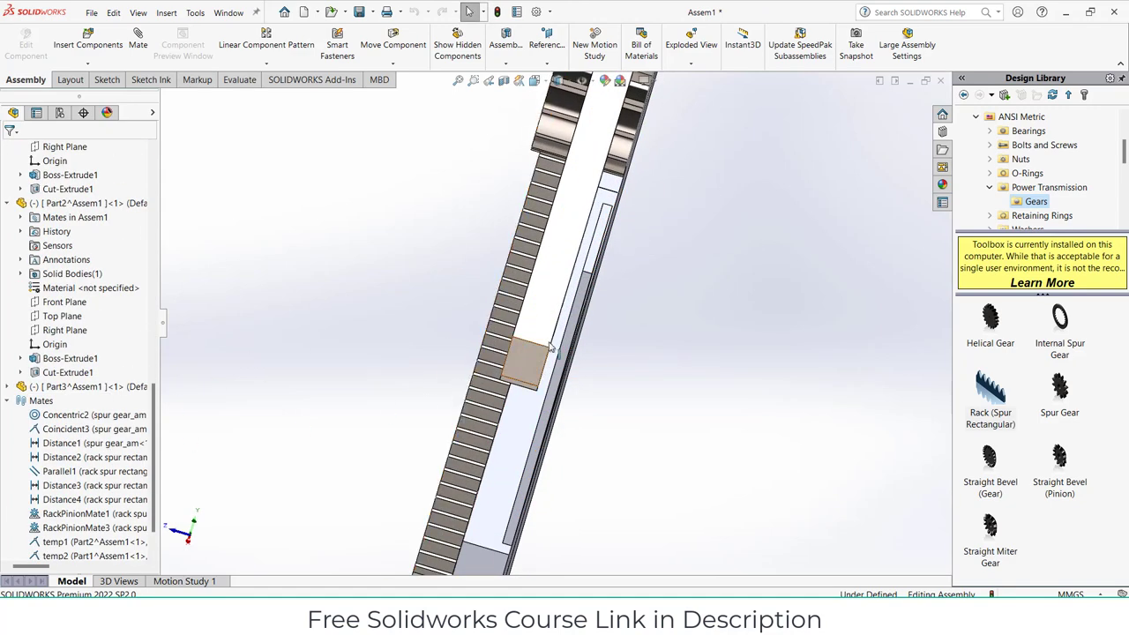
scroll(54, 492, down, 1)
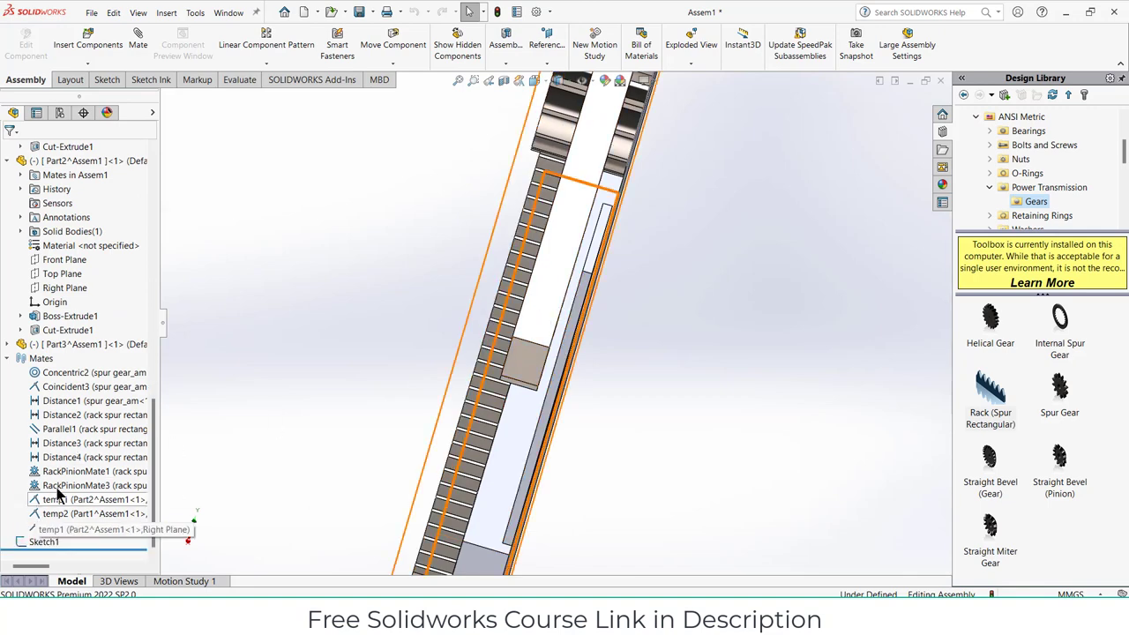
click(74, 346)
click(31, 56)
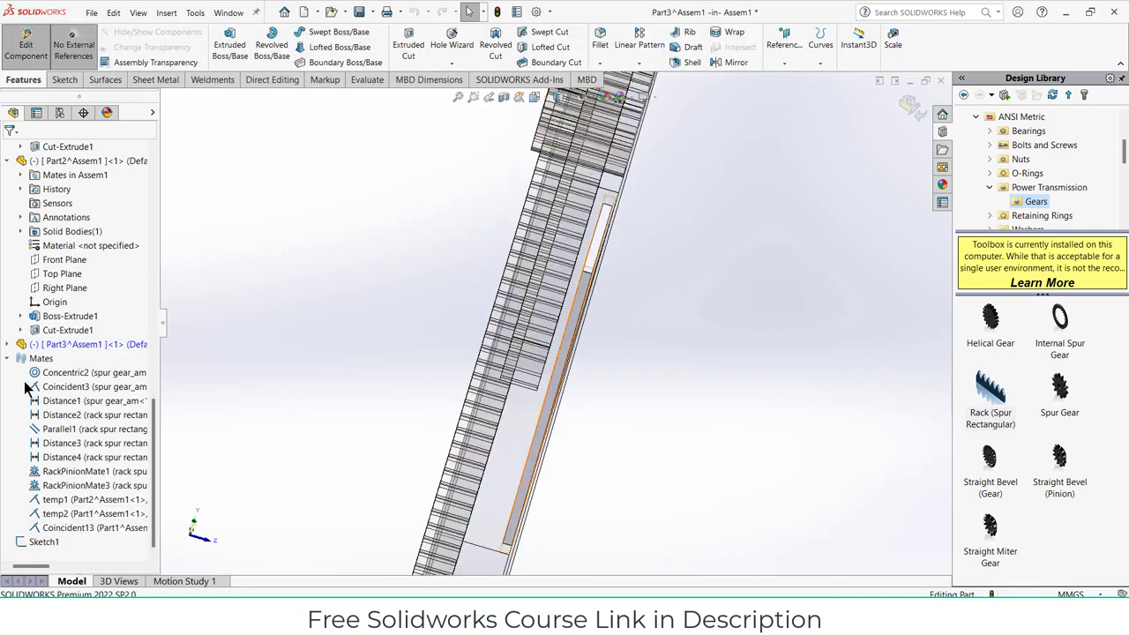
click(8, 345)
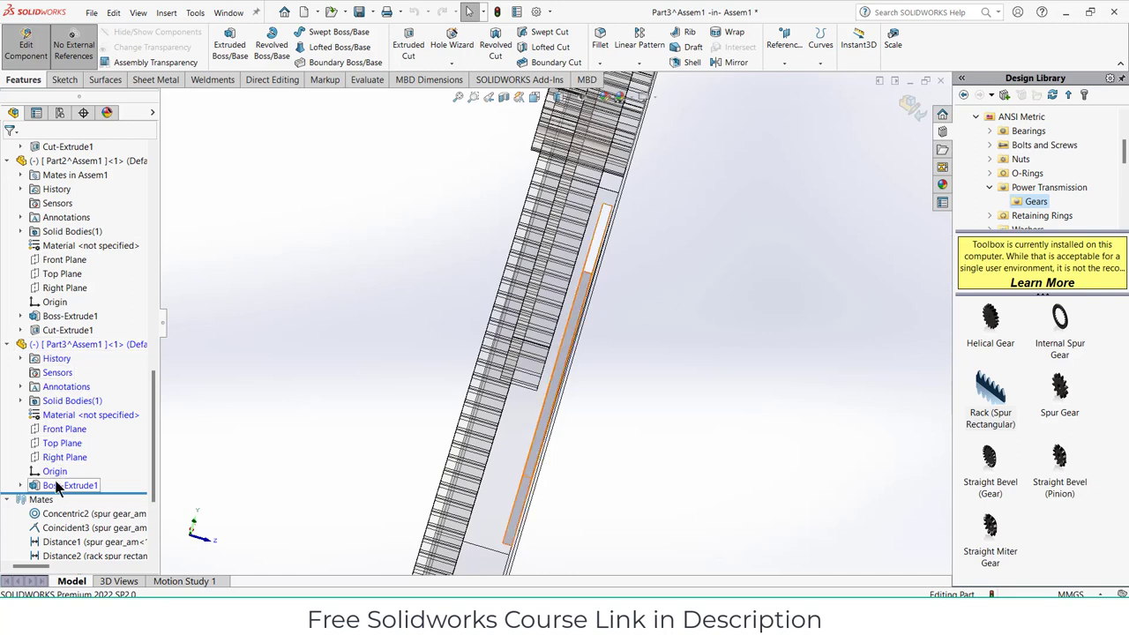
right_click(57, 486)
click(67, 360)
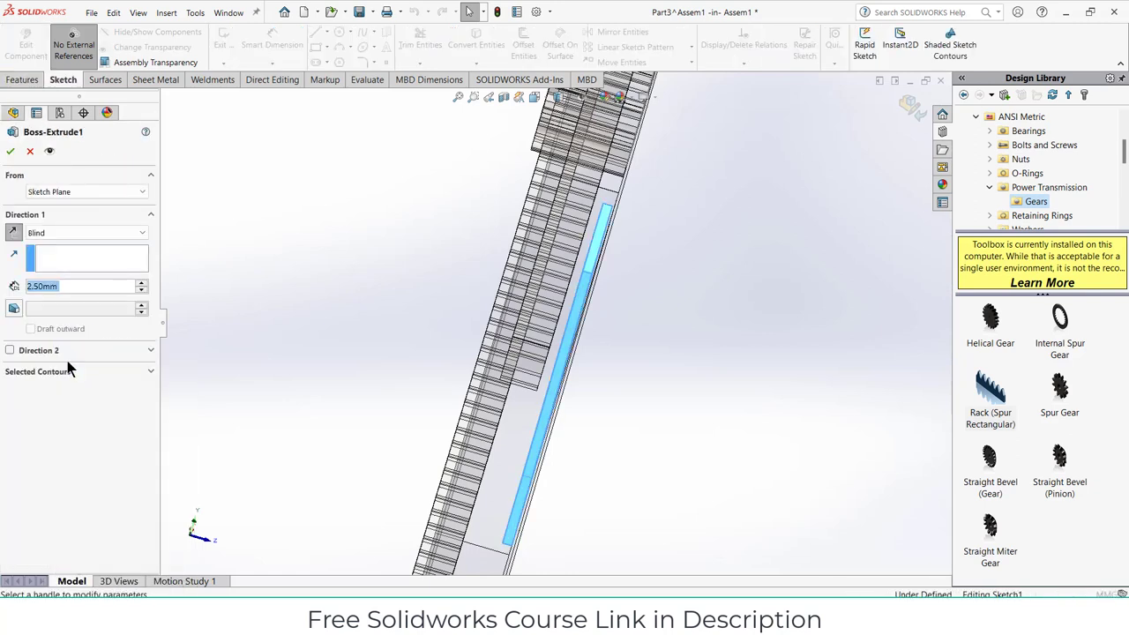
text(5)
key(Return)
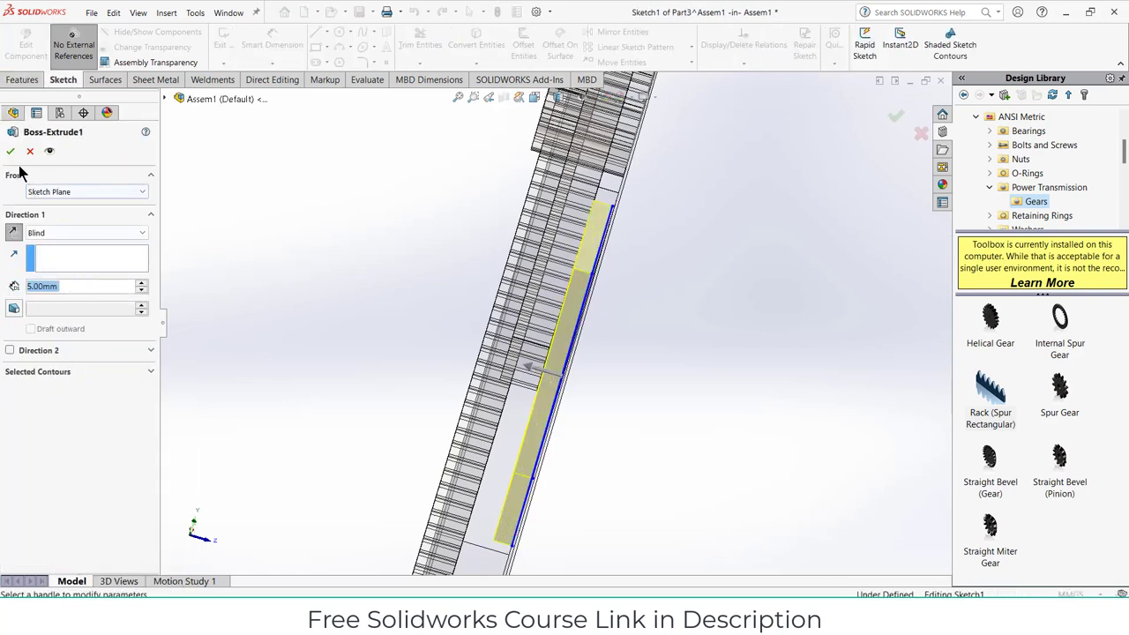
click(10, 152)
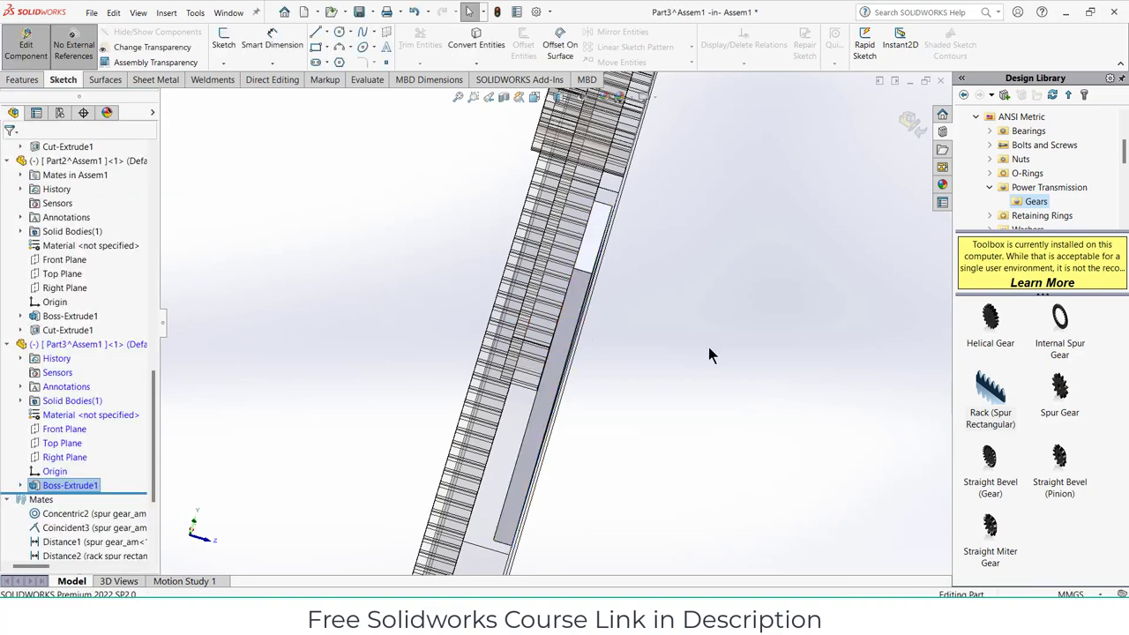
click(914, 123)
Mate the connecting plate's inner face coincident with the upper rack's toothed side face
mouse_move(768, 239)
middle_down()
mouse_move(739, 214)
mouse_move(758, 225)
middle_up()
middle_drag(530, 258, 522, 231)
drag(474, 227, 571, 236)
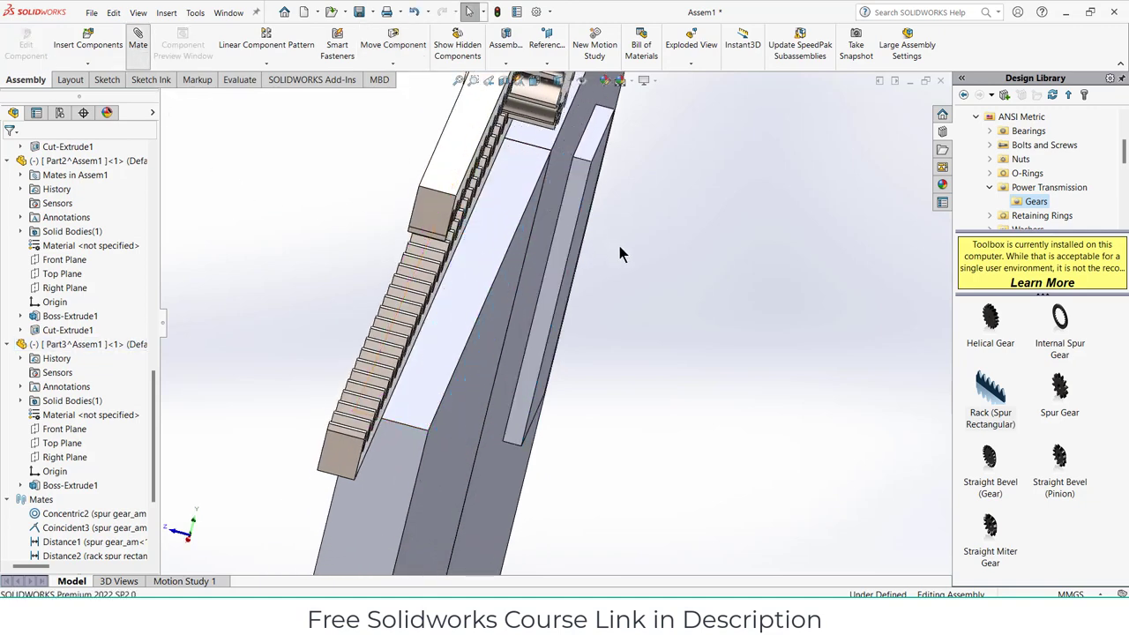
middle_drag(565, 250, 497, 241)
click(620, 193)
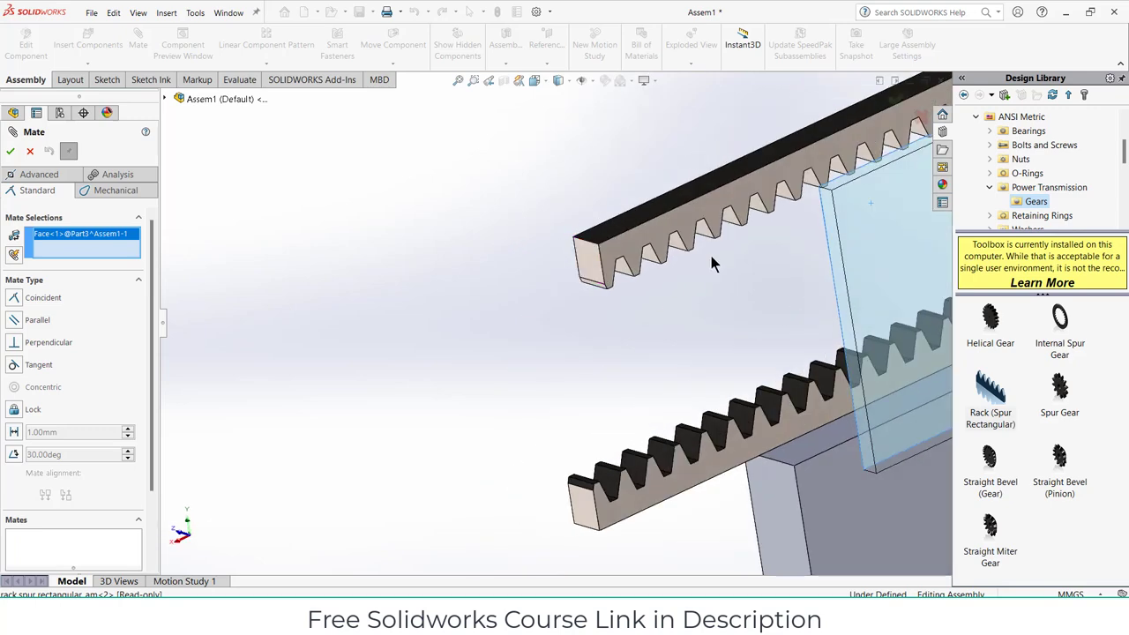
click(708, 212)
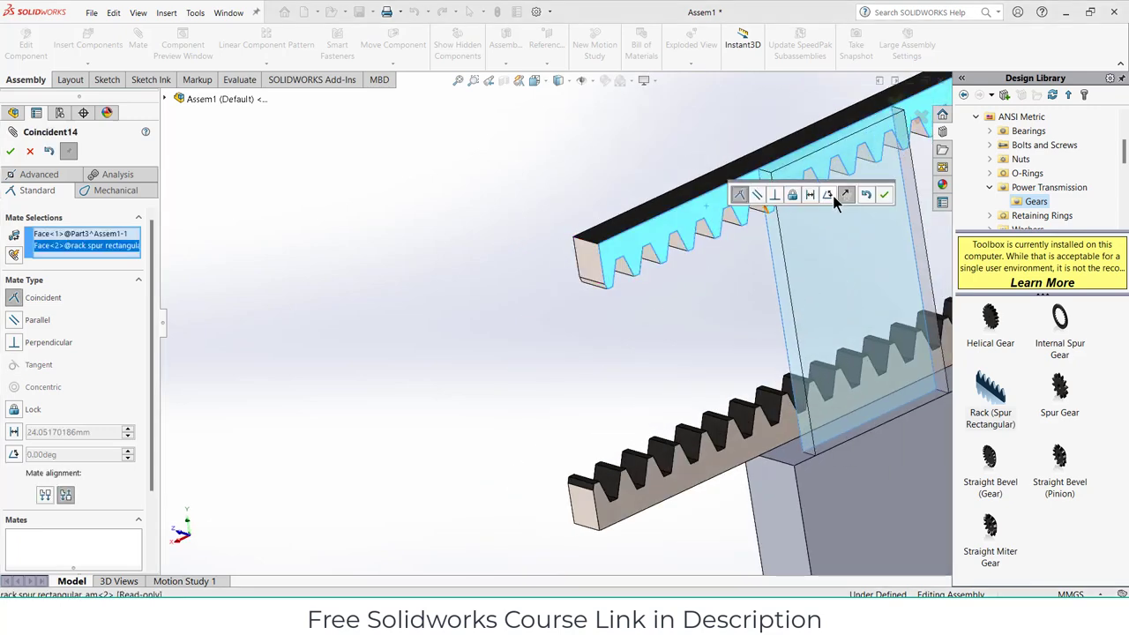
click(884, 195)
Mate the plate's outer face coincident with the first door's outer face, and its side face coincident with that door's side face
click(852, 375)
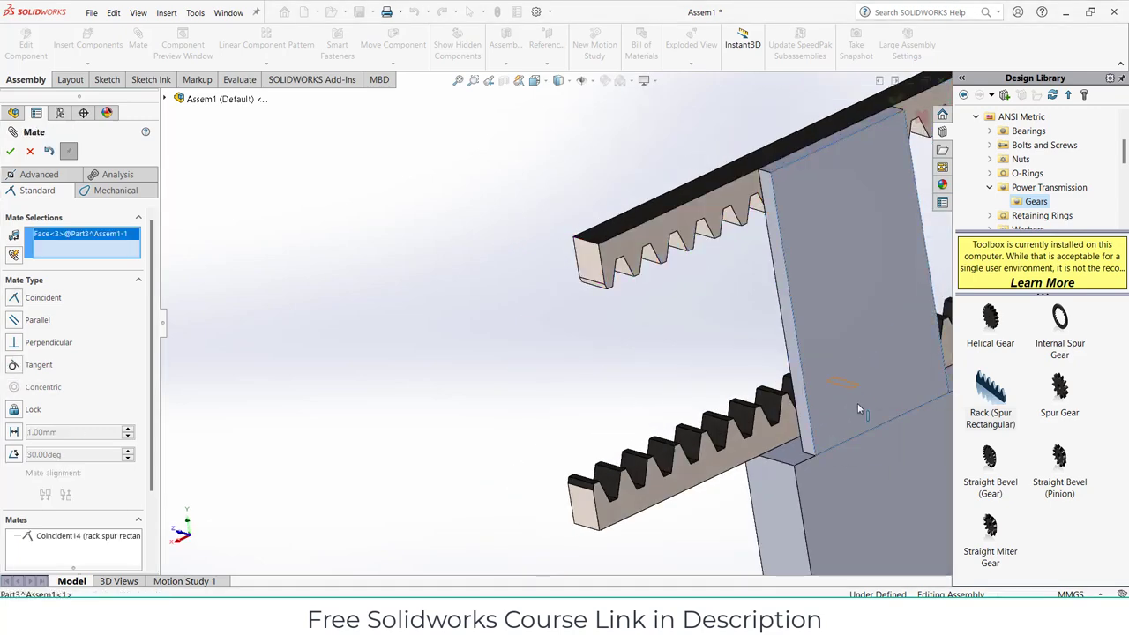
click(865, 463)
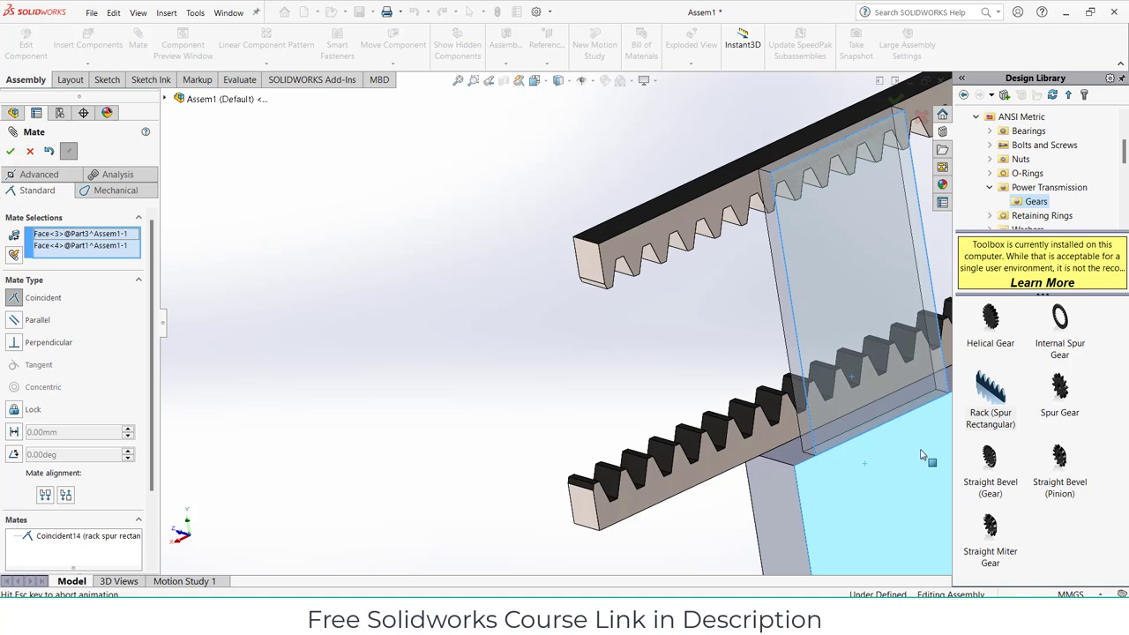
click(11, 153)
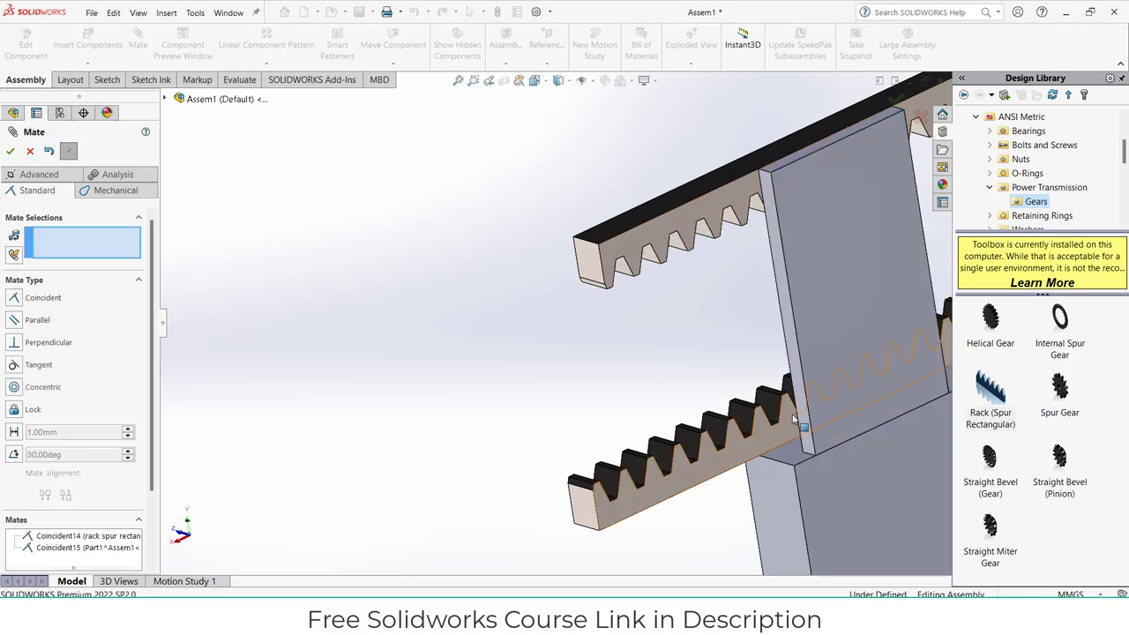
click(807, 428)
click(783, 498)
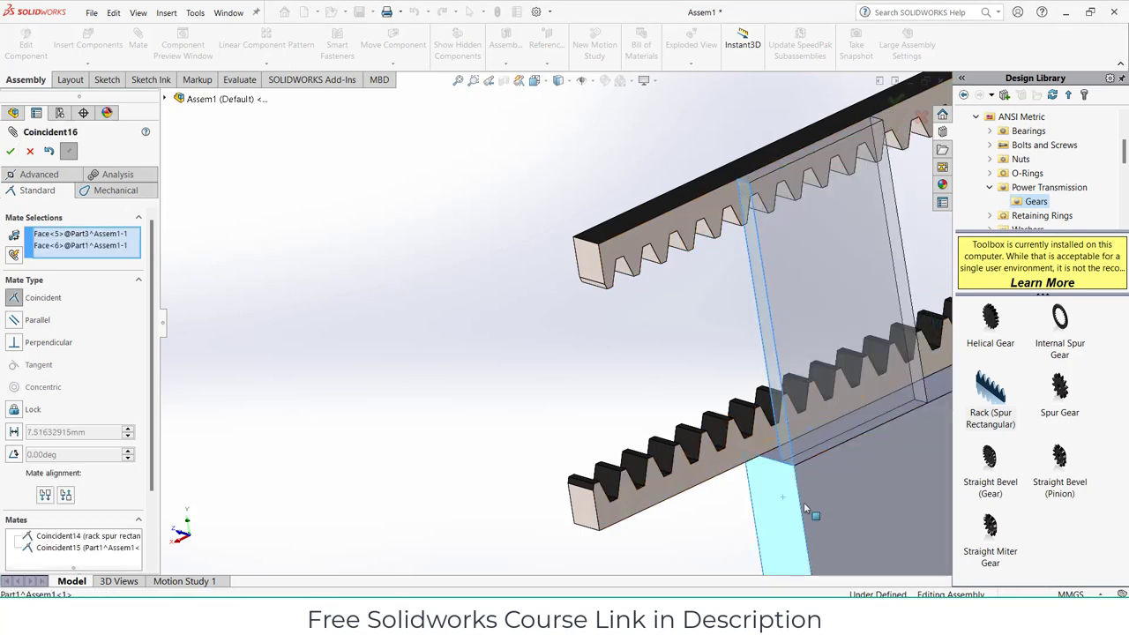
click(935, 524)
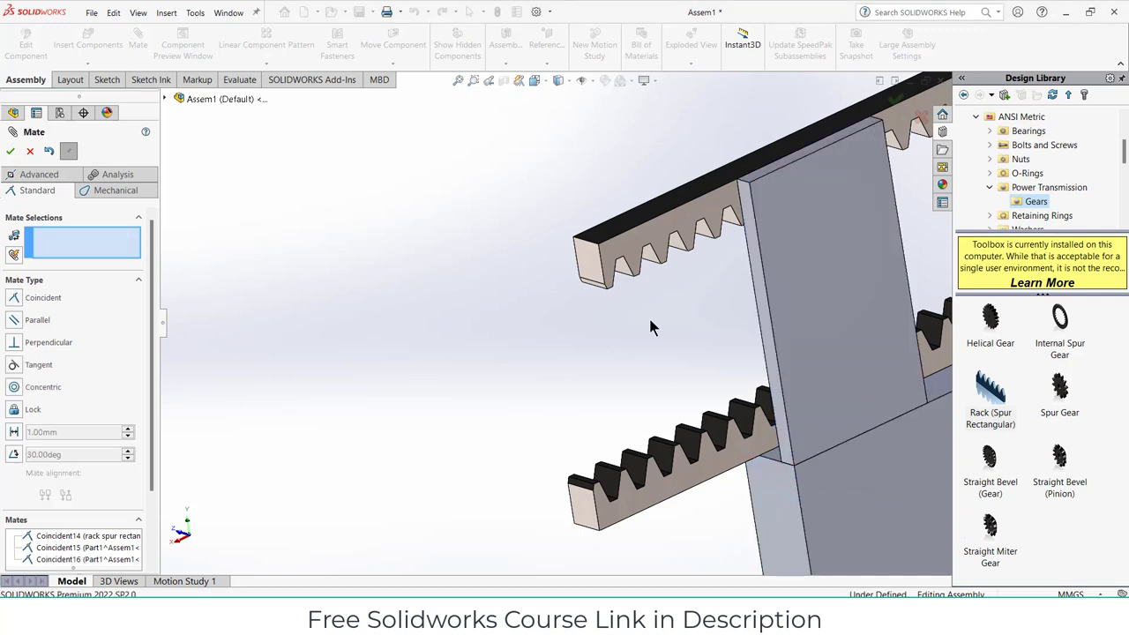
Add a distance mate of about 48.56 mm between the upper rack's end face and the connecting plate's side face
click(582, 266)
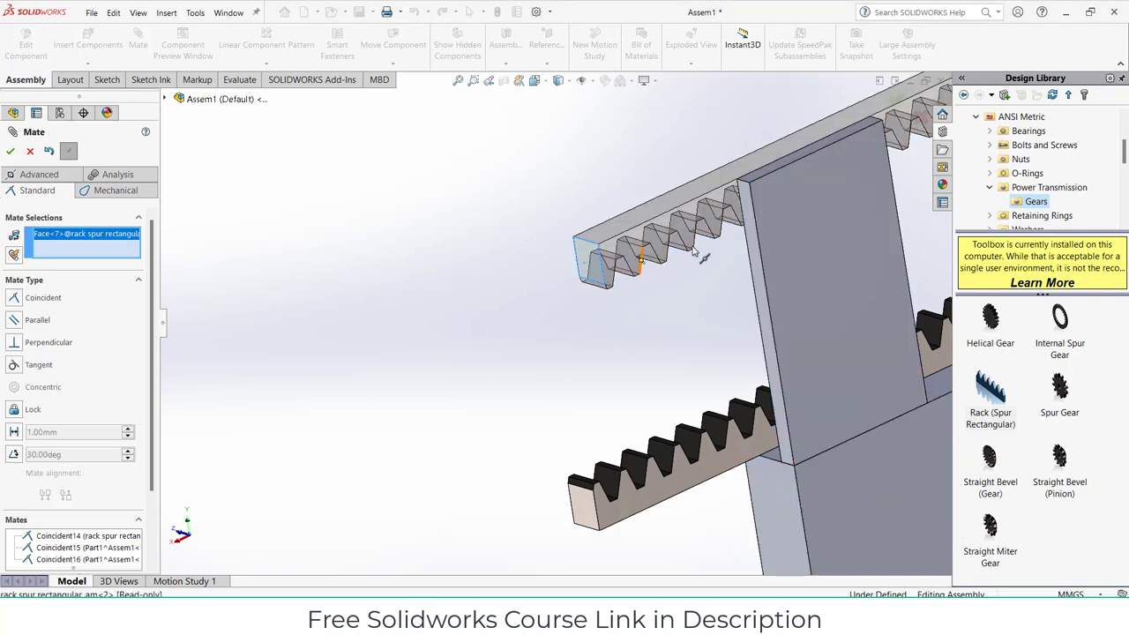
click(752, 240)
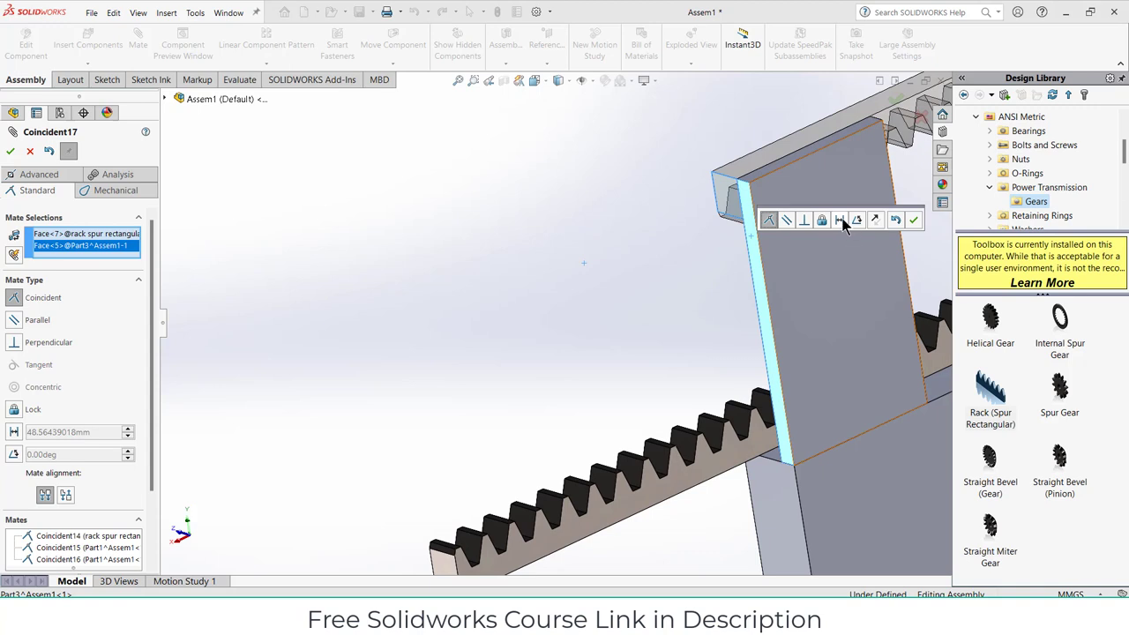
click(838, 219)
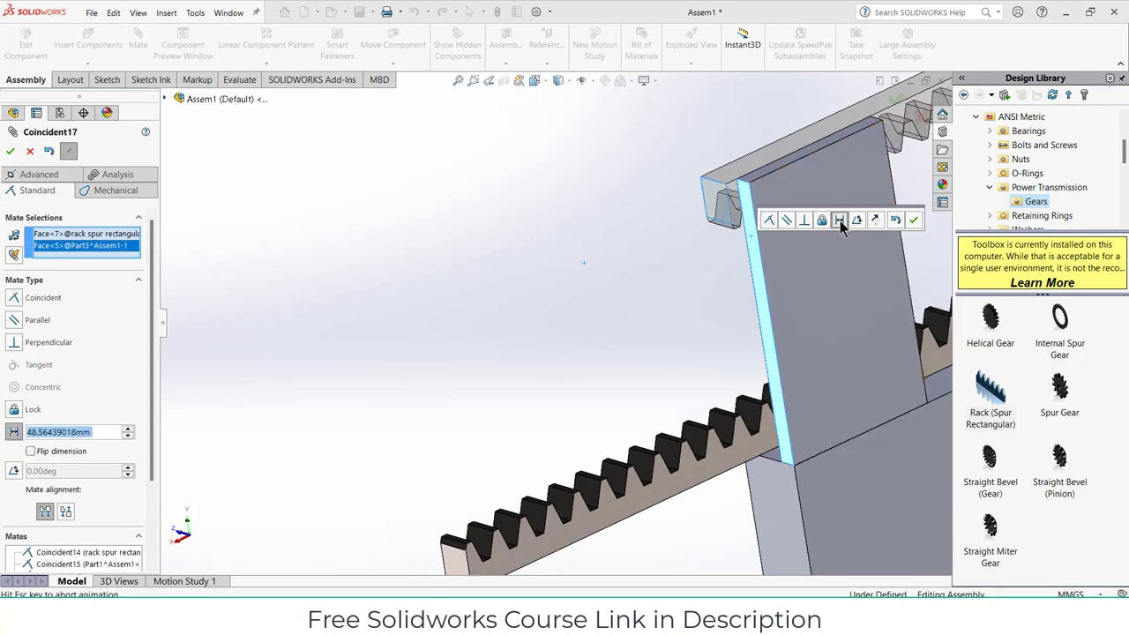
click(915, 220)
Mate the connecting plate's bottom face coincident with the top ledge face of the first door
scroll(761, 302, up, 4)
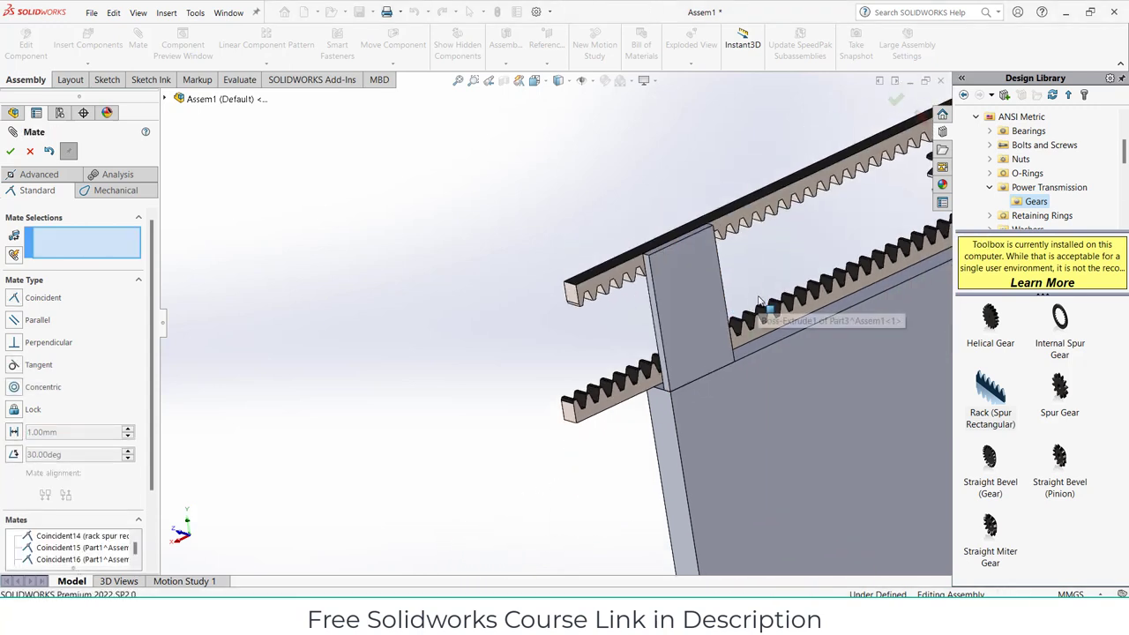
scroll(759, 301, up, 4)
click(701, 376)
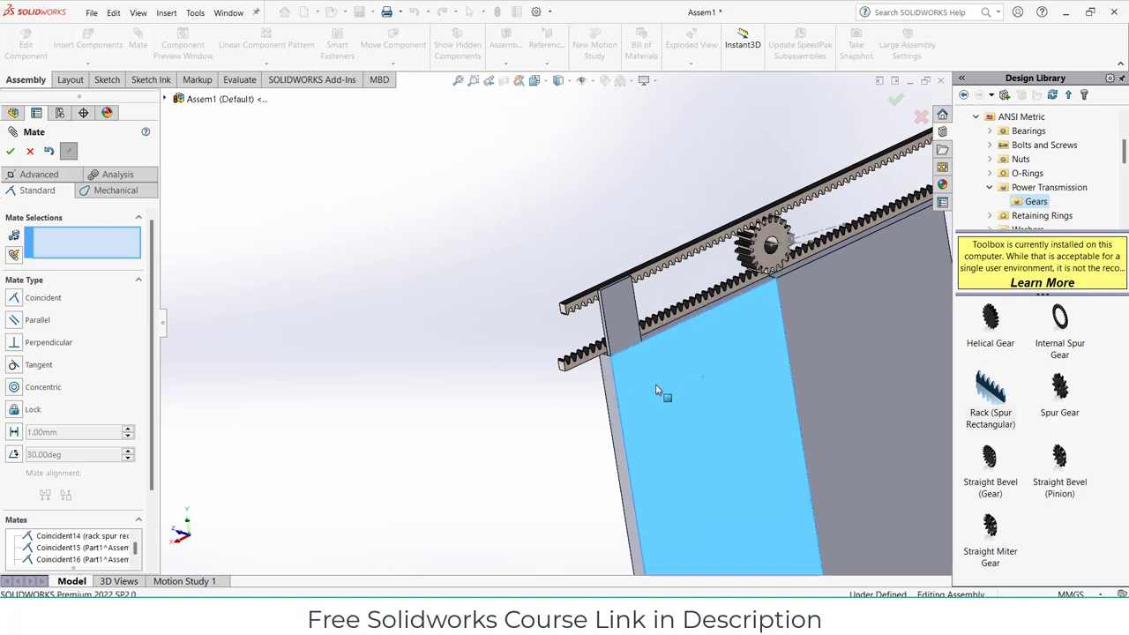
scroll(647, 342, down, 5)
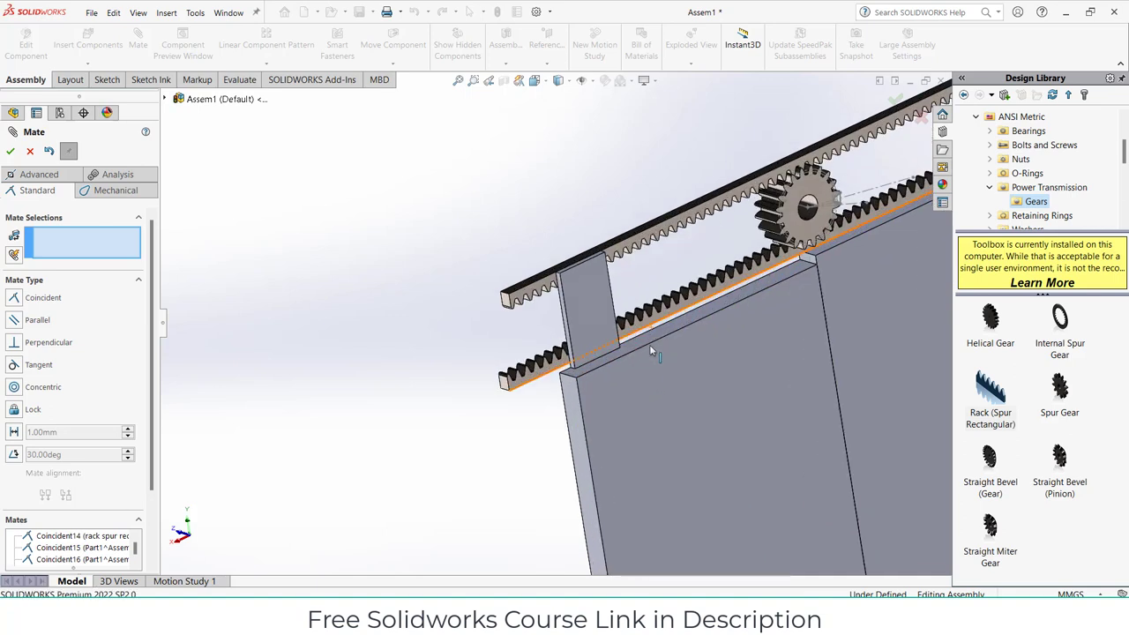
click(615, 350)
middle_drag(567, 356, 558, 209)
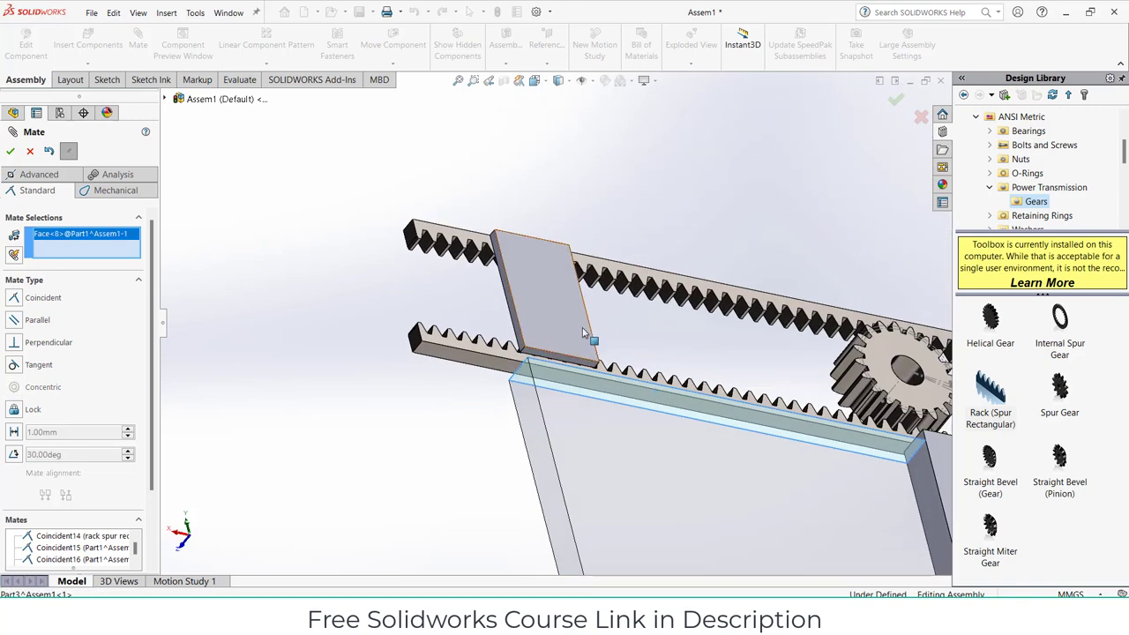
scroll(585, 344, down, 3)
click(559, 379)
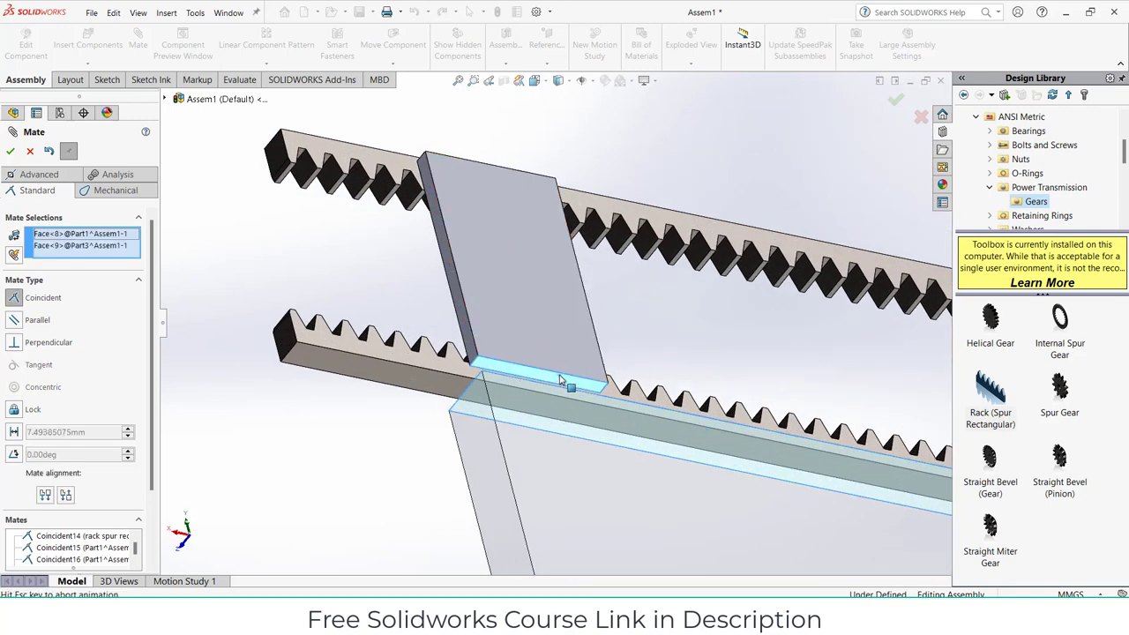
click(714, 394)
Mate the plate's top face coincident with the upper rack's top face, and close the Mate command
middle_drag(649, 298, 644, 420)
click(612, 412)
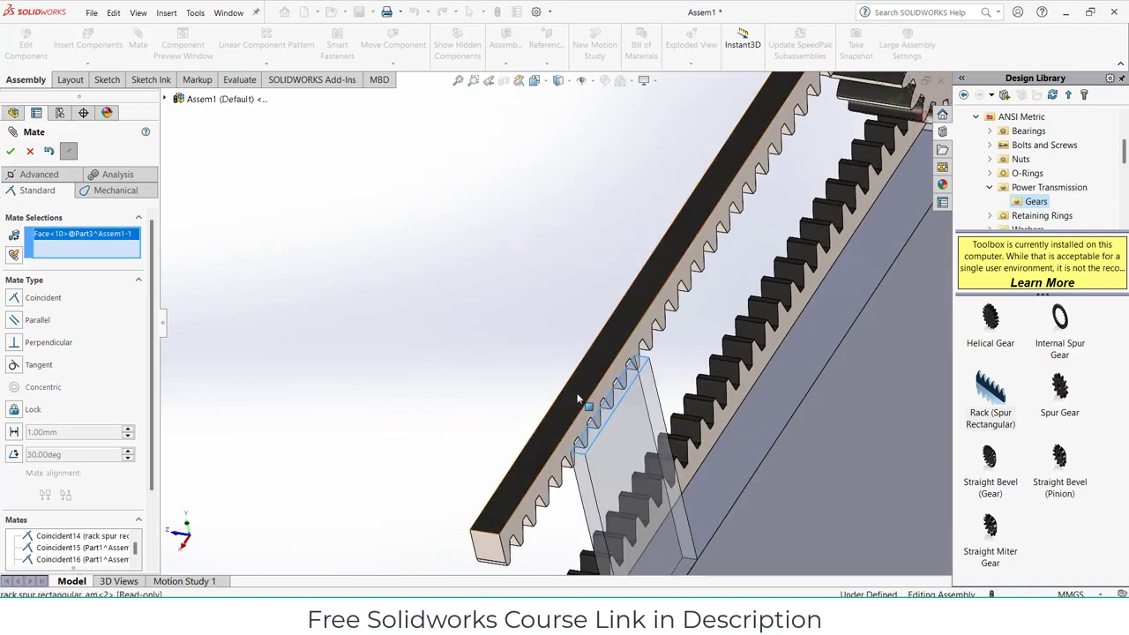
click(578, 399)
click(754, 415)
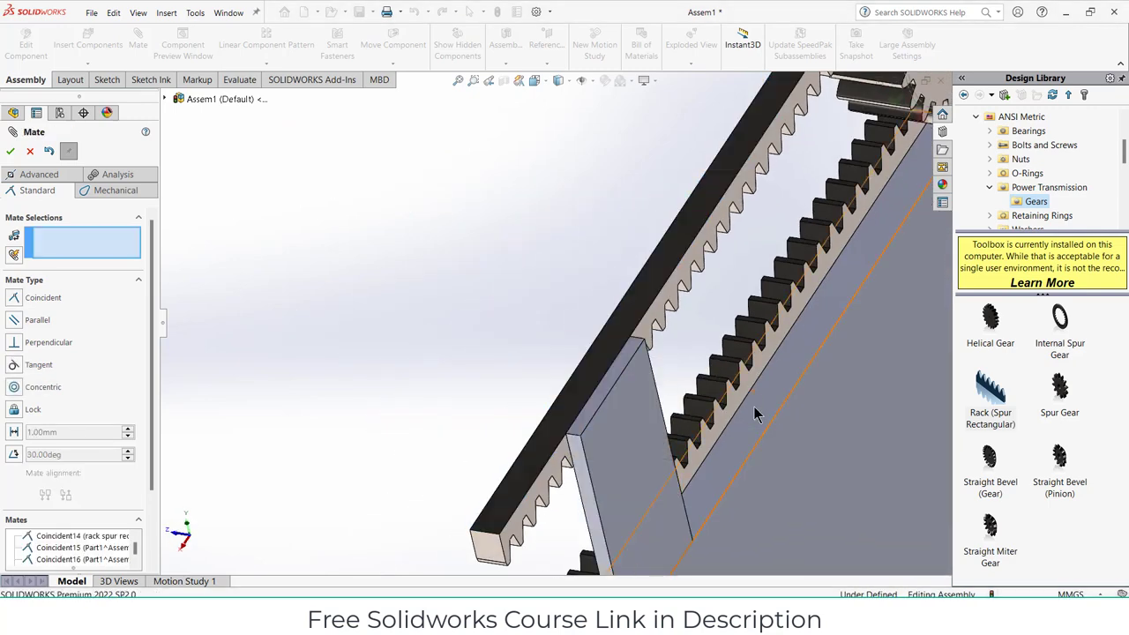
scroll(755, 404, up, 6)
middle_drag(766, 345, 714, 412)
scroll(698, 214, down, 1)
scroll(752, 169, down, 3)
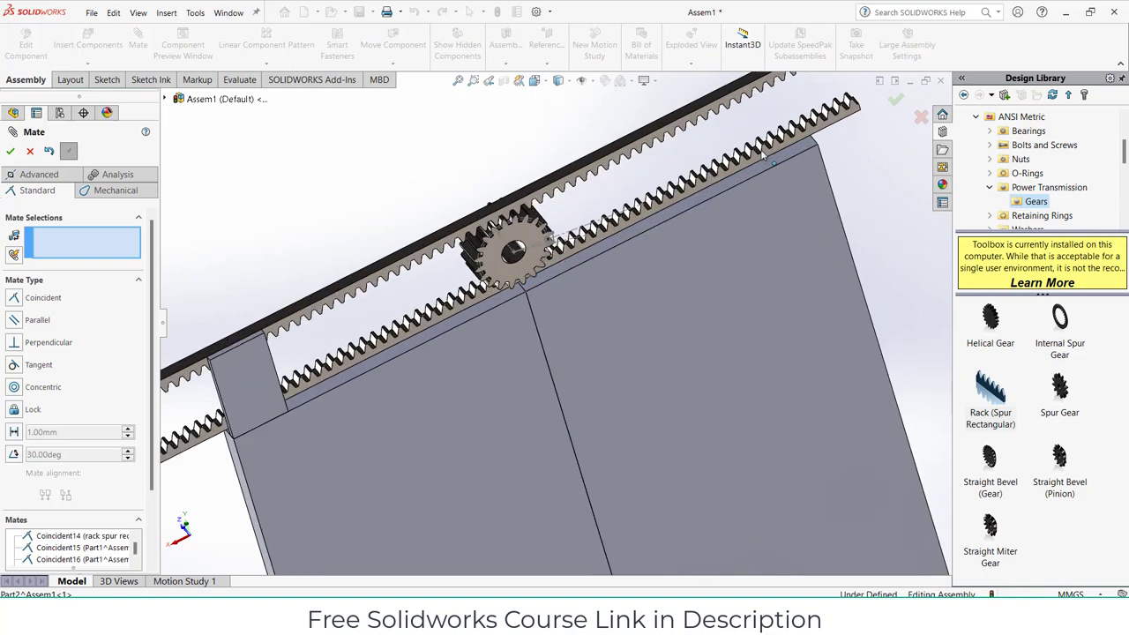
click(29, 151)
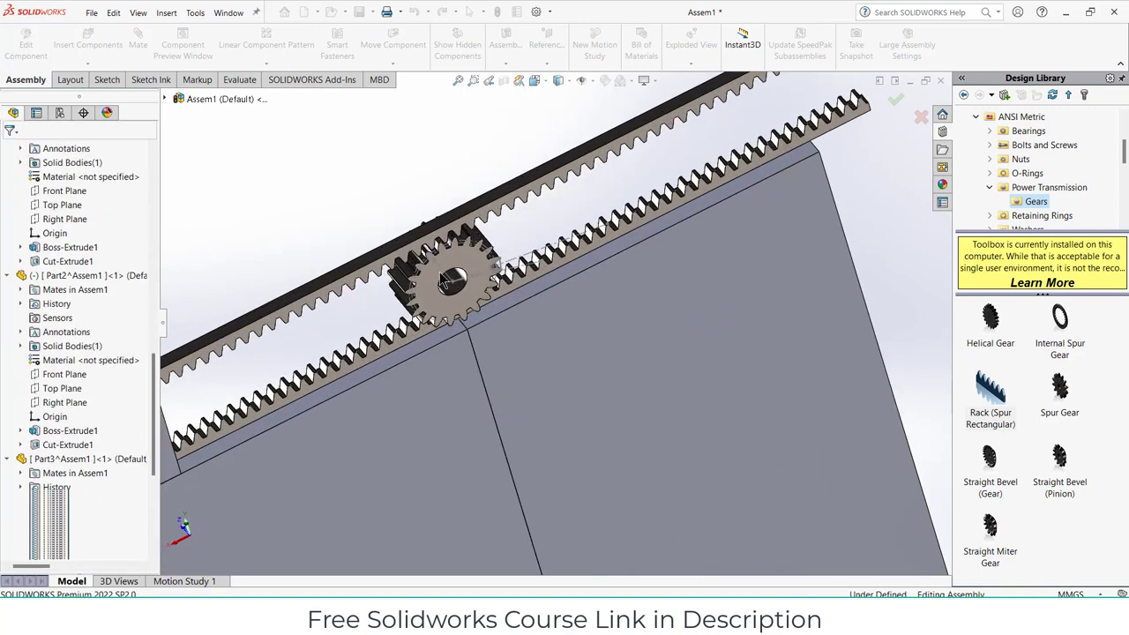
Insert a new part into the assembly with its sketch on the second door's outer face, viewed normal to the sketch
scroll(31, 154, down, 5)
scroll(44, 154, up, 5)
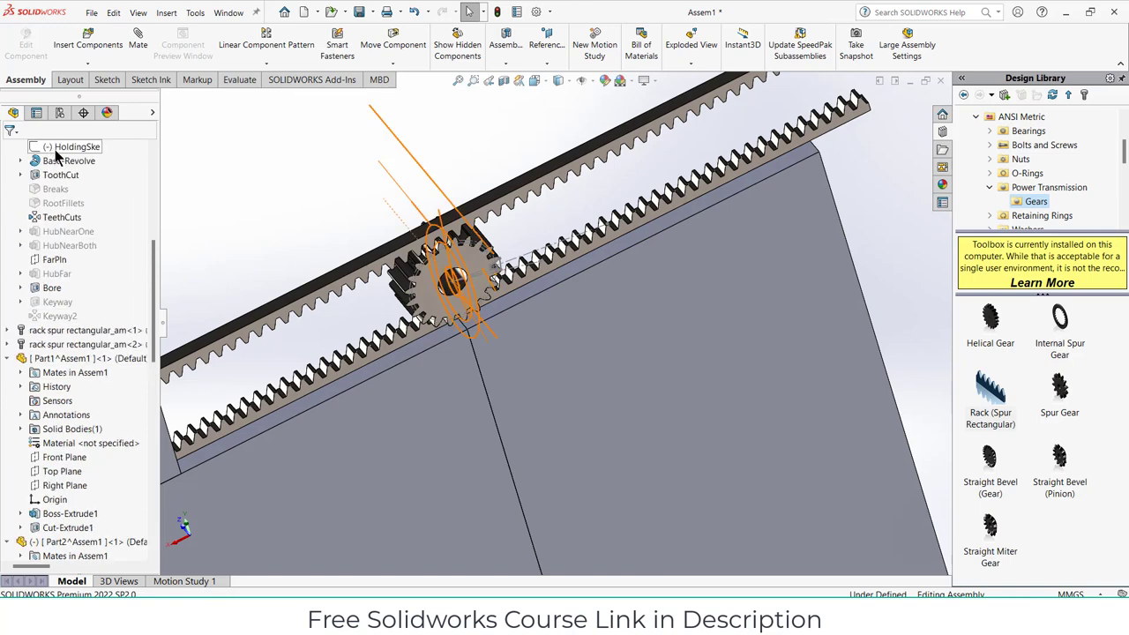
click(86, 68)
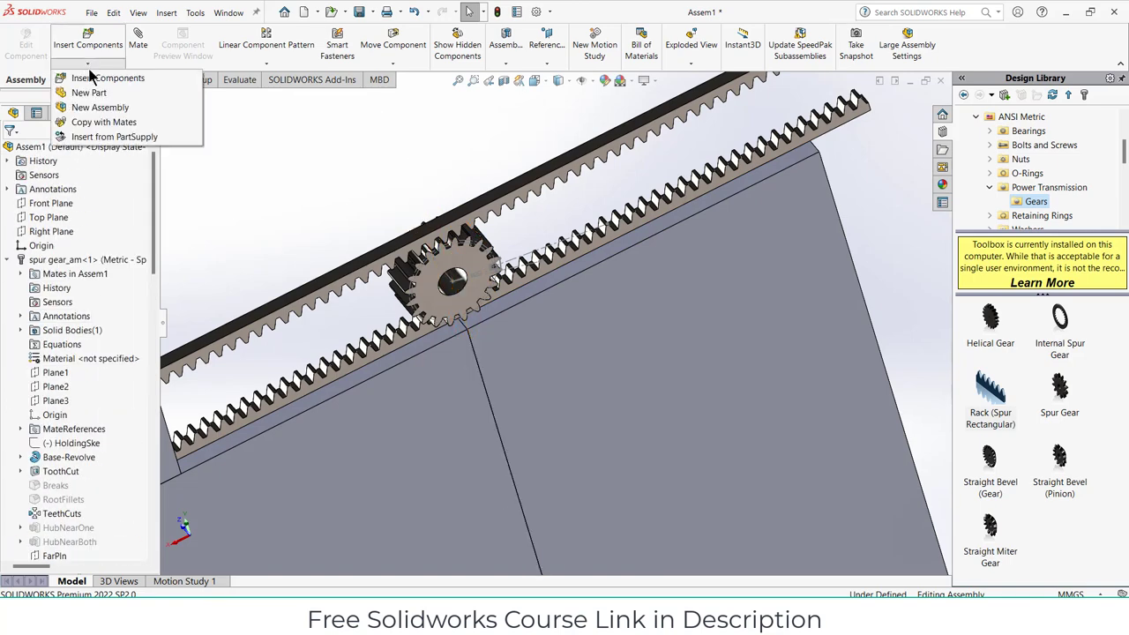
click(97, 91)
click(733, 230)
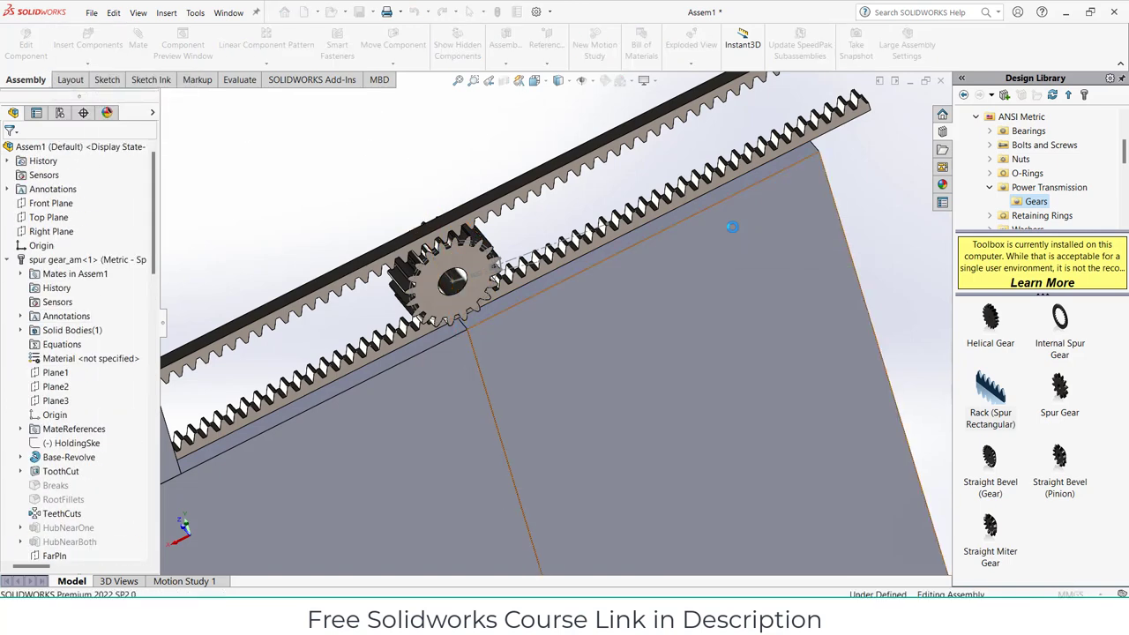
key(ctrl+8)
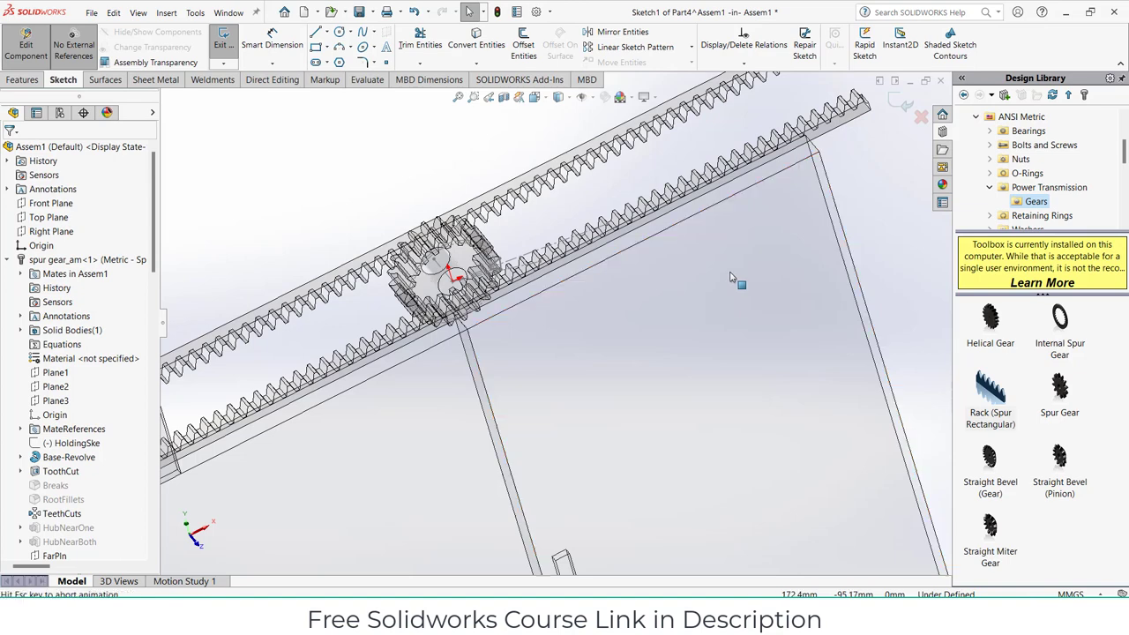
Sketch a corner rectangle about 38.66 mm wide and 6.10 mm high over the lower rack, near the second door's upper outer corner
scroll(719, 133, down, 4)
scroll(750, 213, down, 3)
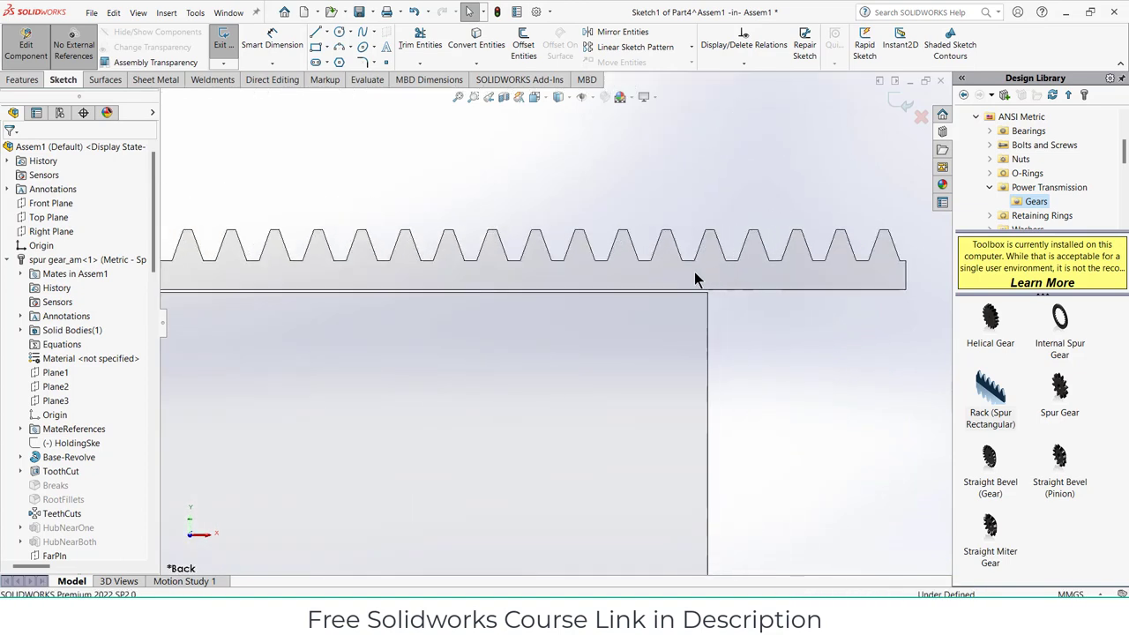
scroll(694, 271, down, 3)
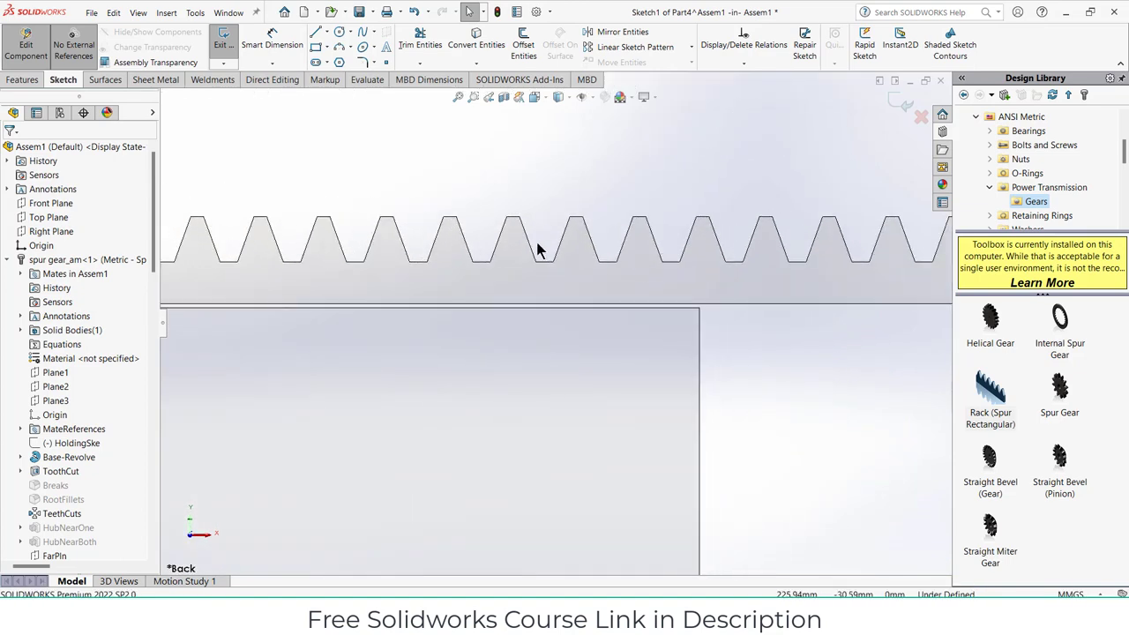
click(315, 49)
click(463, 309)
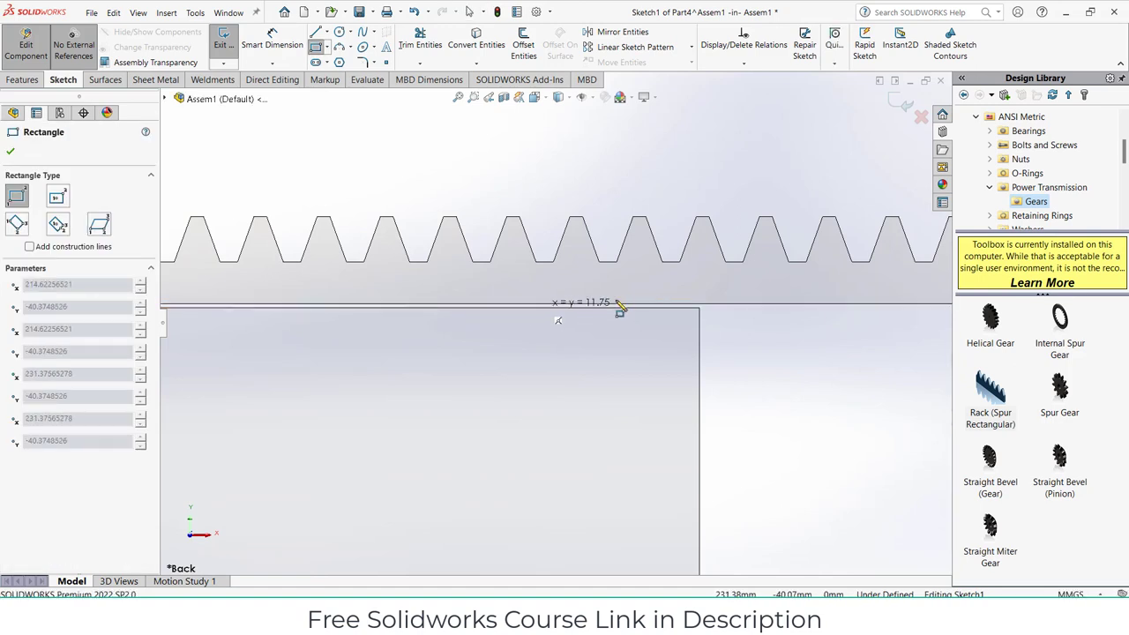
click(688, 268)
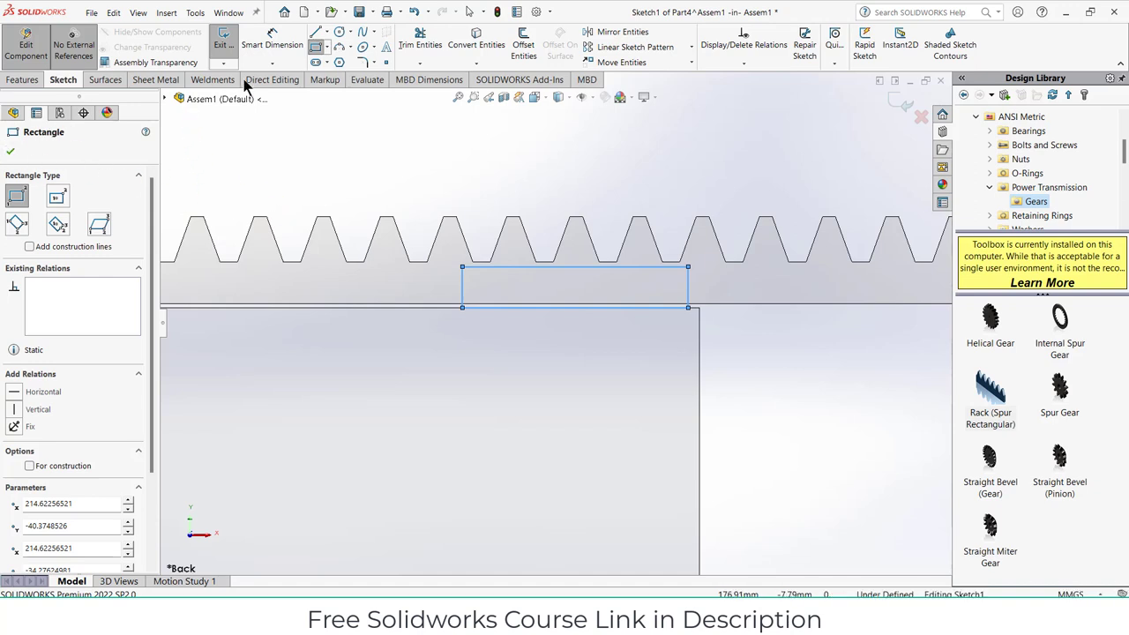
Dimension the rectangle to a height of 7 mm and a width of 40 mm
click(271, 44)
click(688, 286)
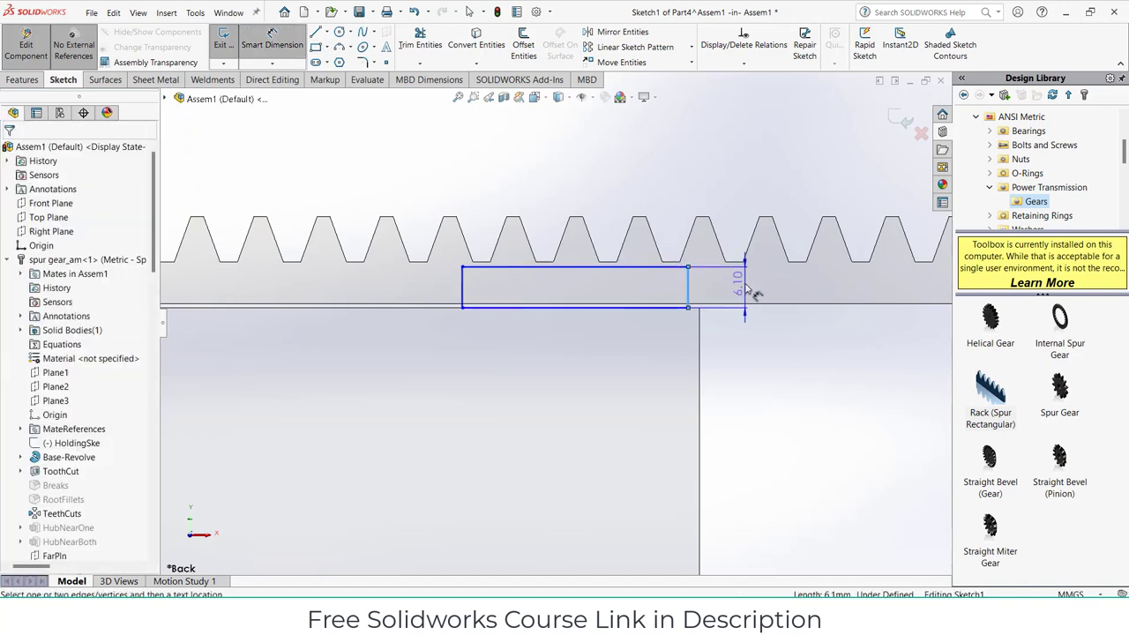
click(755, 294)
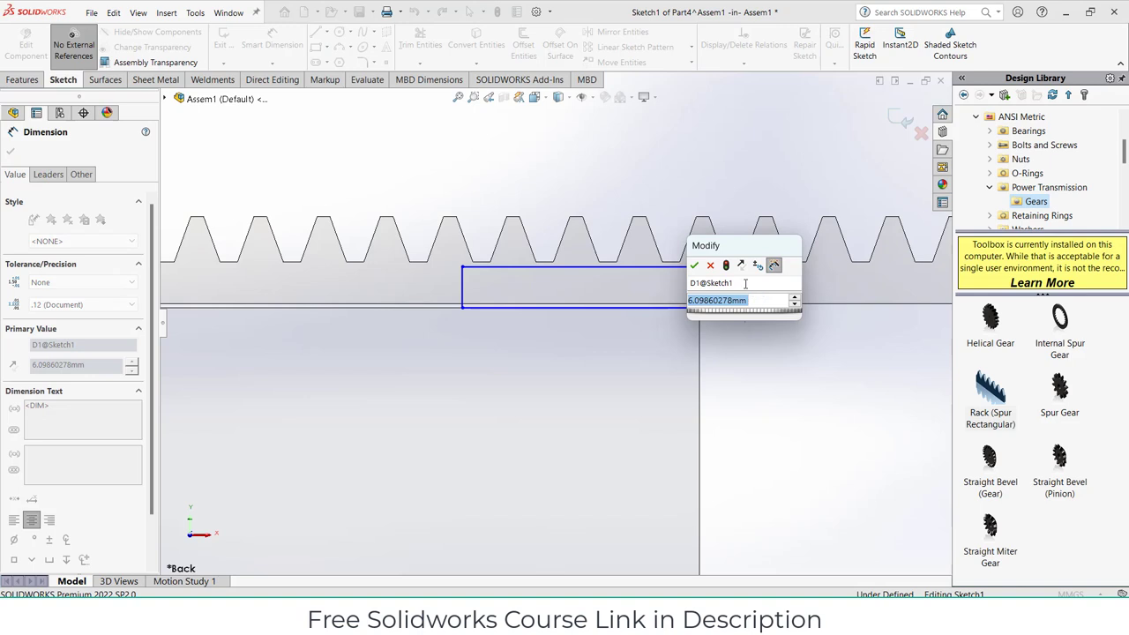
text(7)
key(Return)
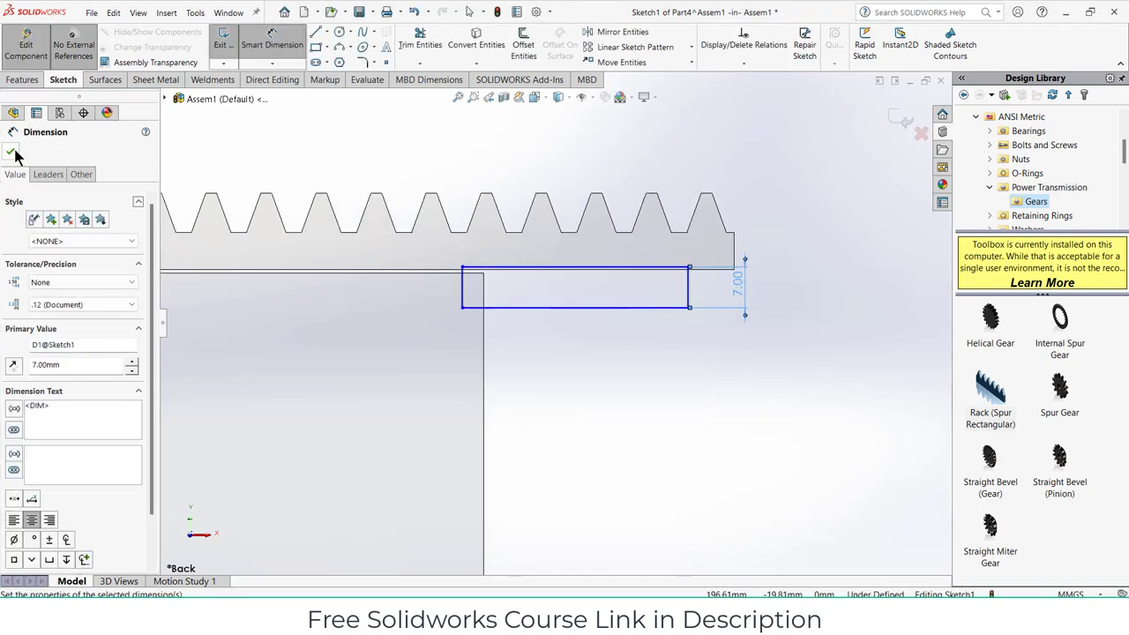
click(572, 268)
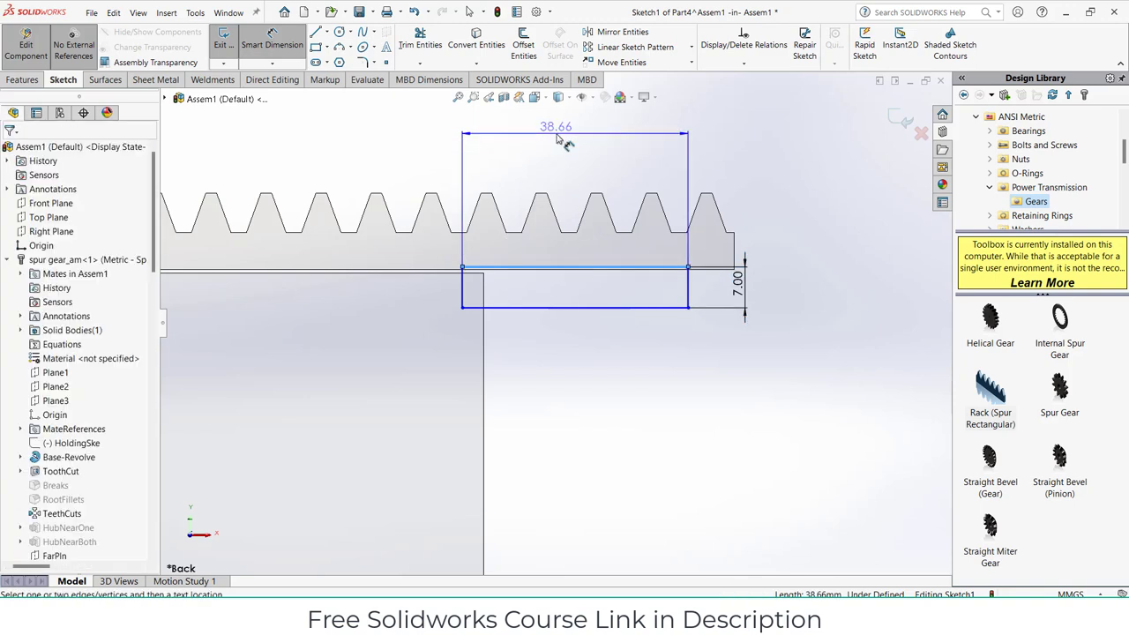
click(556, 132)
text(40)
key(Return)
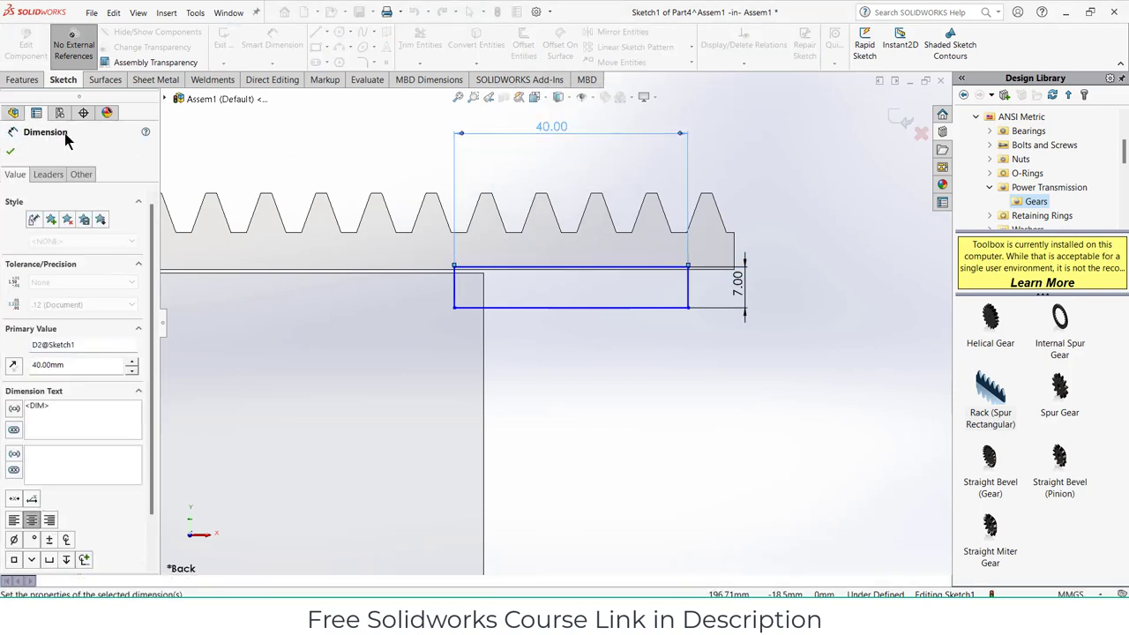
click(11, 155)
Extrude the 40 × 7 mm rectangle blind to a depth of 5 mm and return to editing the assembly
click(24, 81)
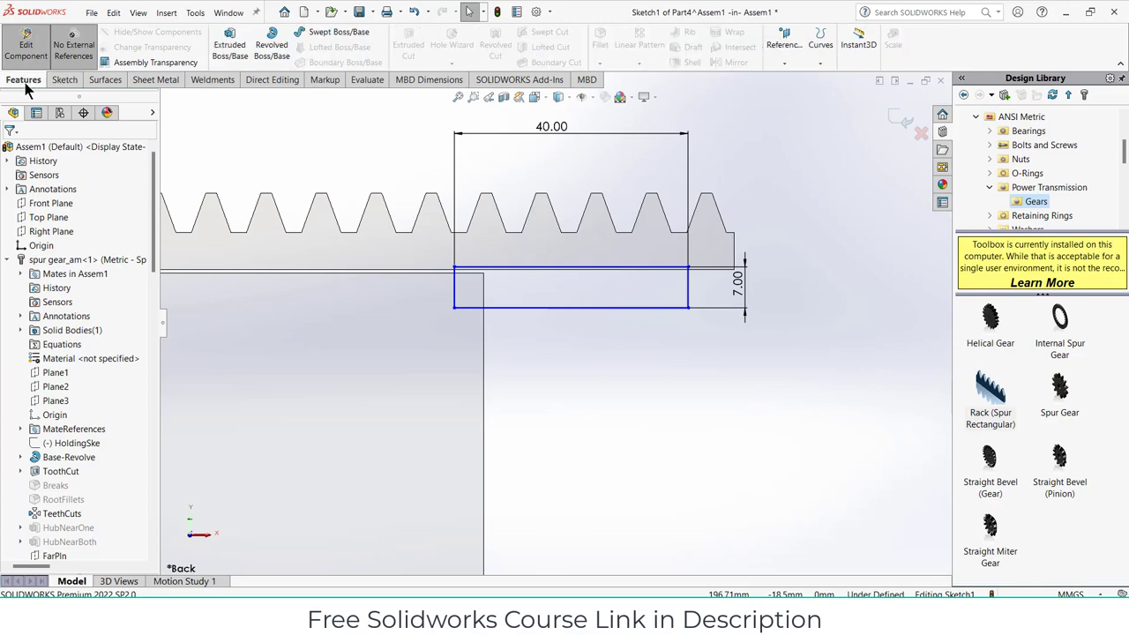
click(221, 49)
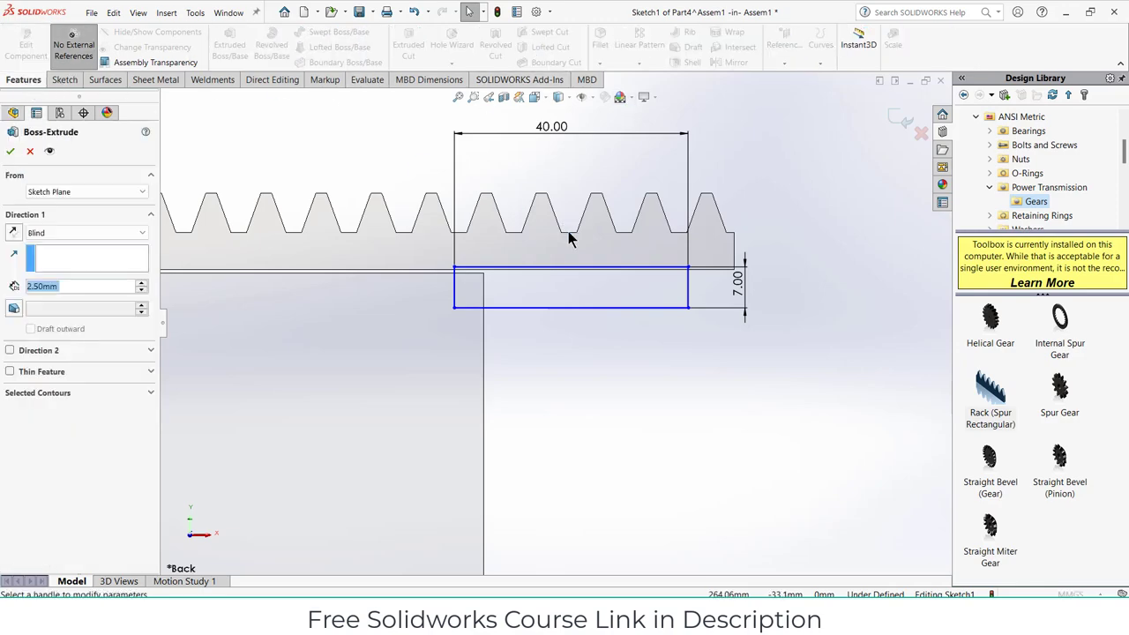
middle_drag(570, 239, 503, 263)
scroll(556, 278, up, 4)
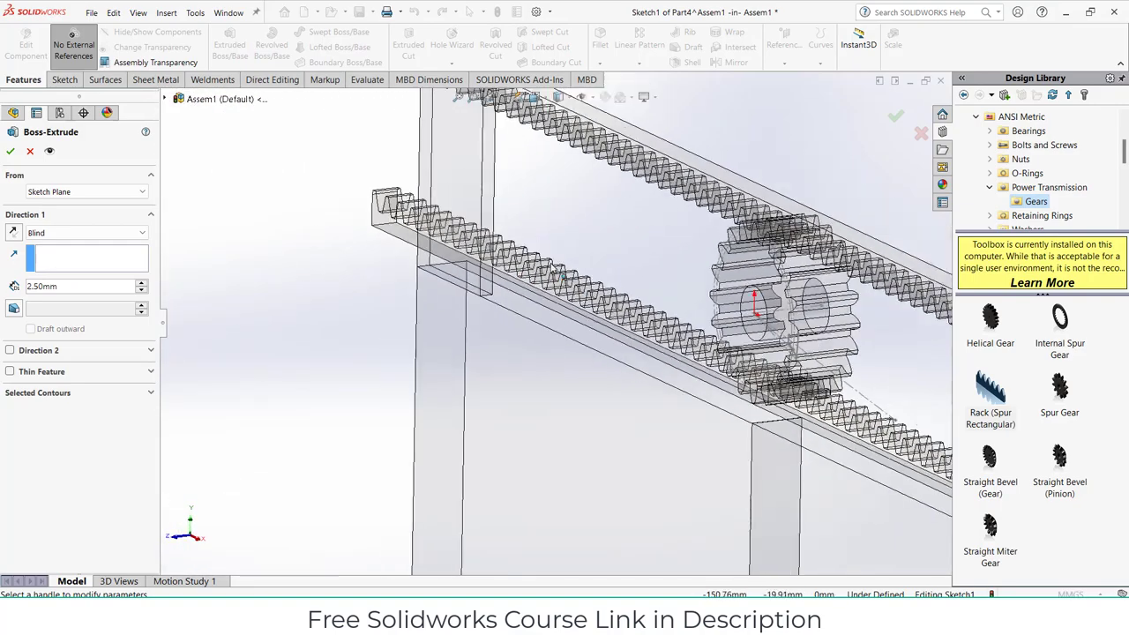
scroll(842, 438, down, 1)
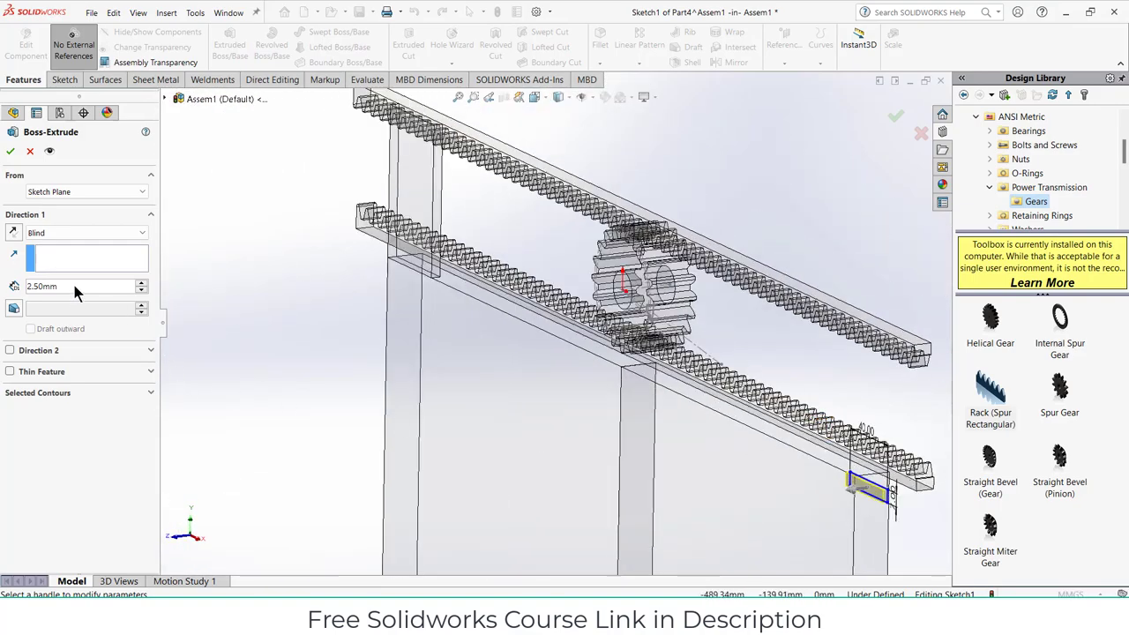
text(5)
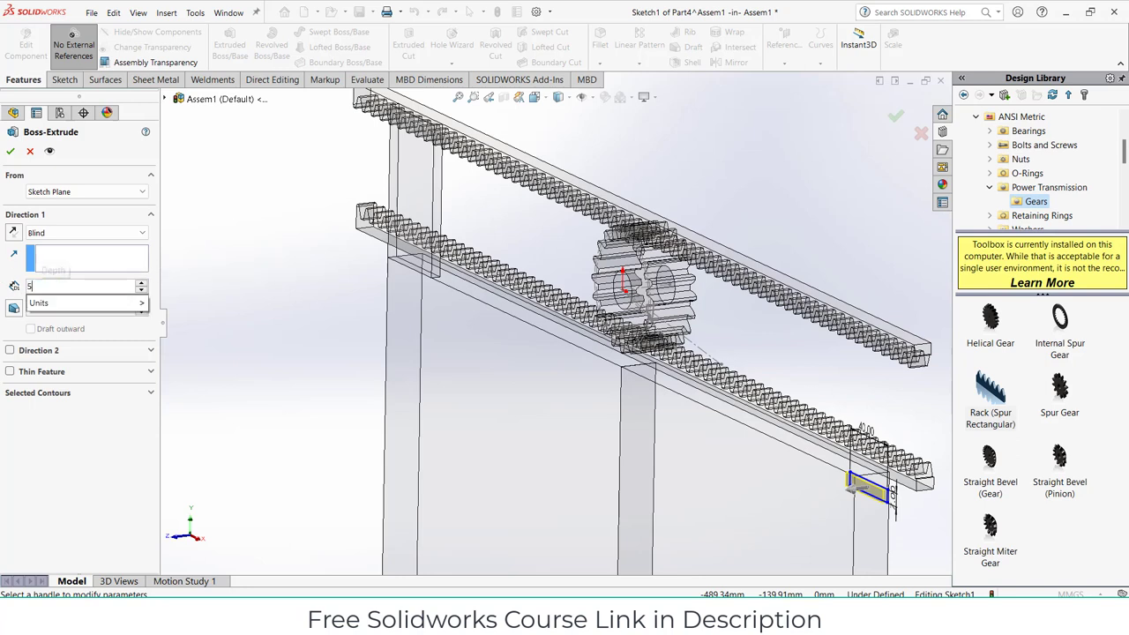
key(Return)
click(11, 152)
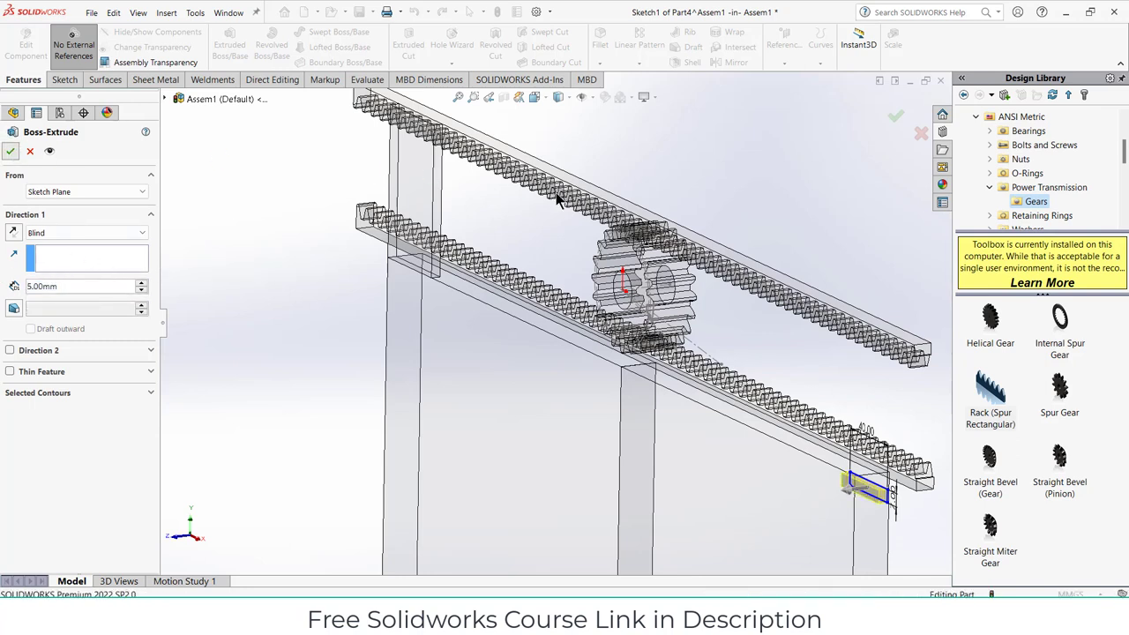
click(907, 127)
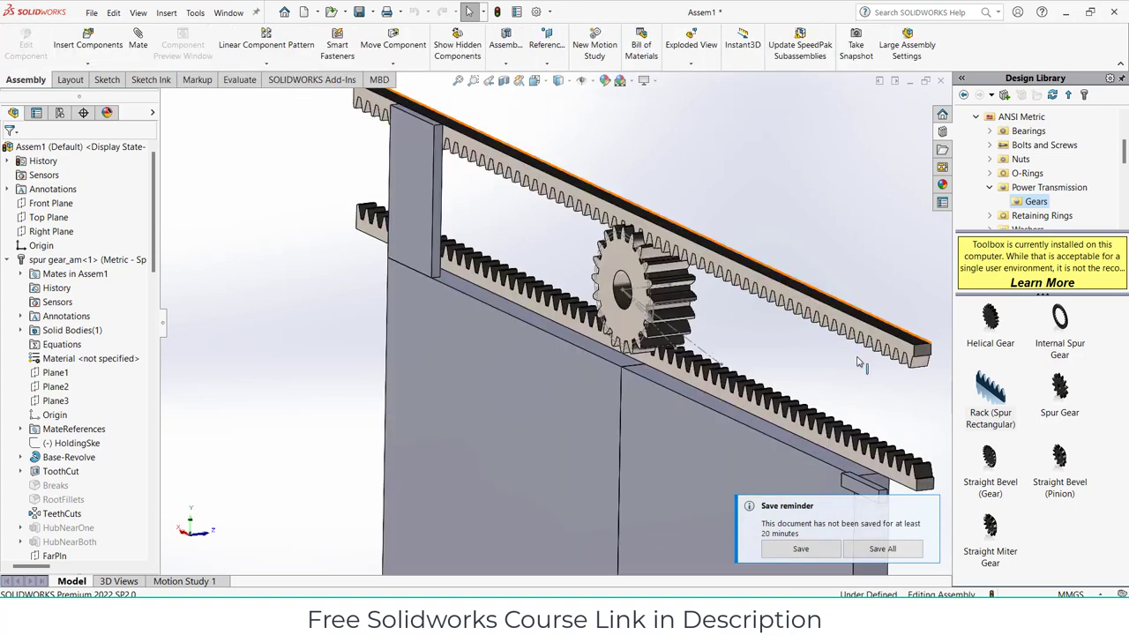
Mate the new connector's outer long face coincident with the second door's outer face
scroll(799, 483, up, 2)
scroll(799, 483, down, 5)
scroll(584, 290, down, 1)
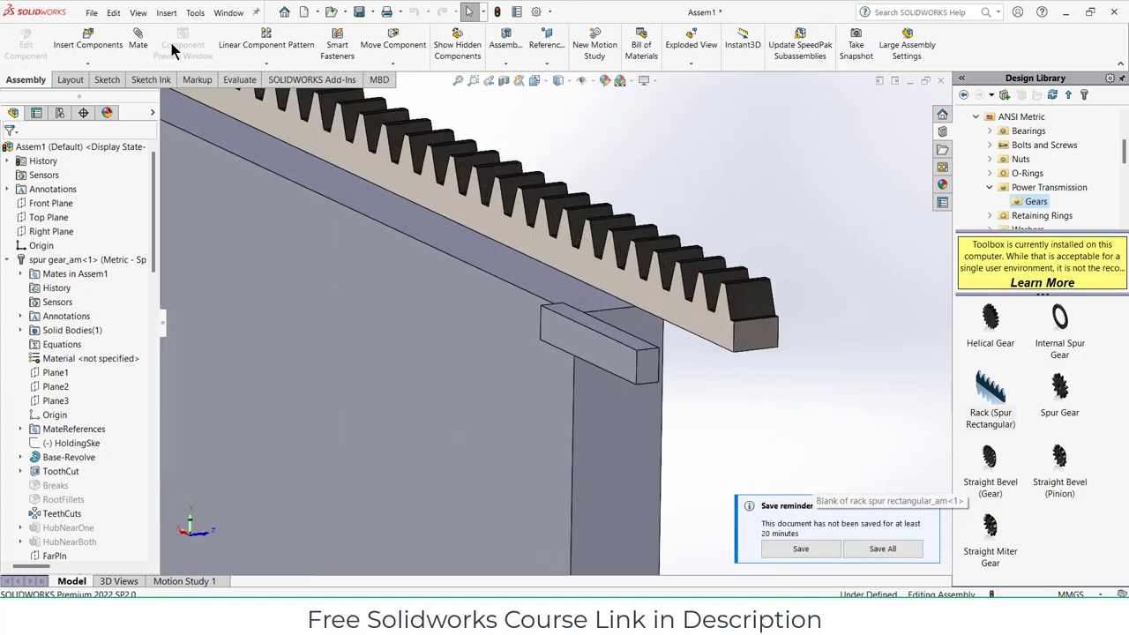
click(617, 358)
click(547, 372)
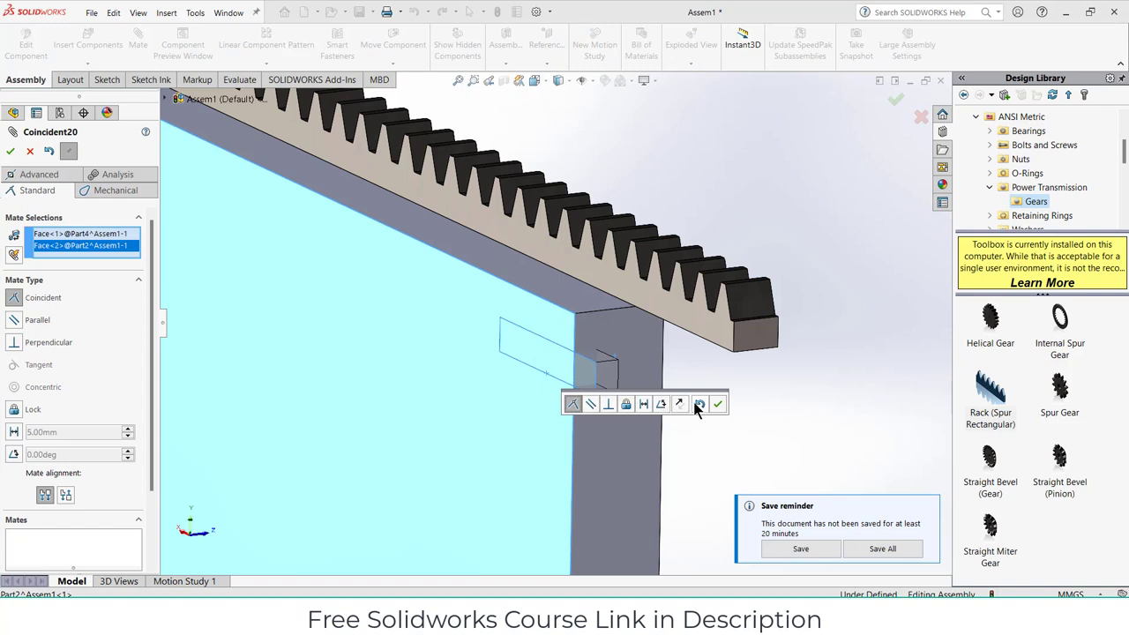
click(718, 405)
Move the connector above the second door and mate its bottom face coincident with the door's top face
drag(604, 376, 597, 278)
middle_drag(597, 280, 603, 217)
scroll(568, 305, down, 3)
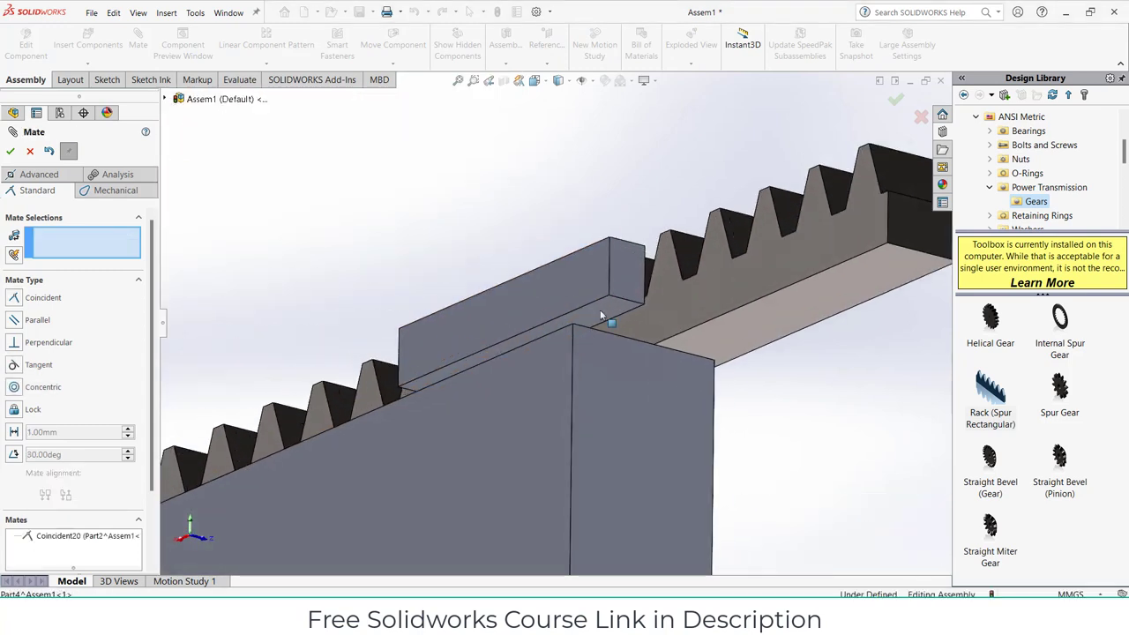
click(606, 315)
middle_drag(604, 363, 595, 430)
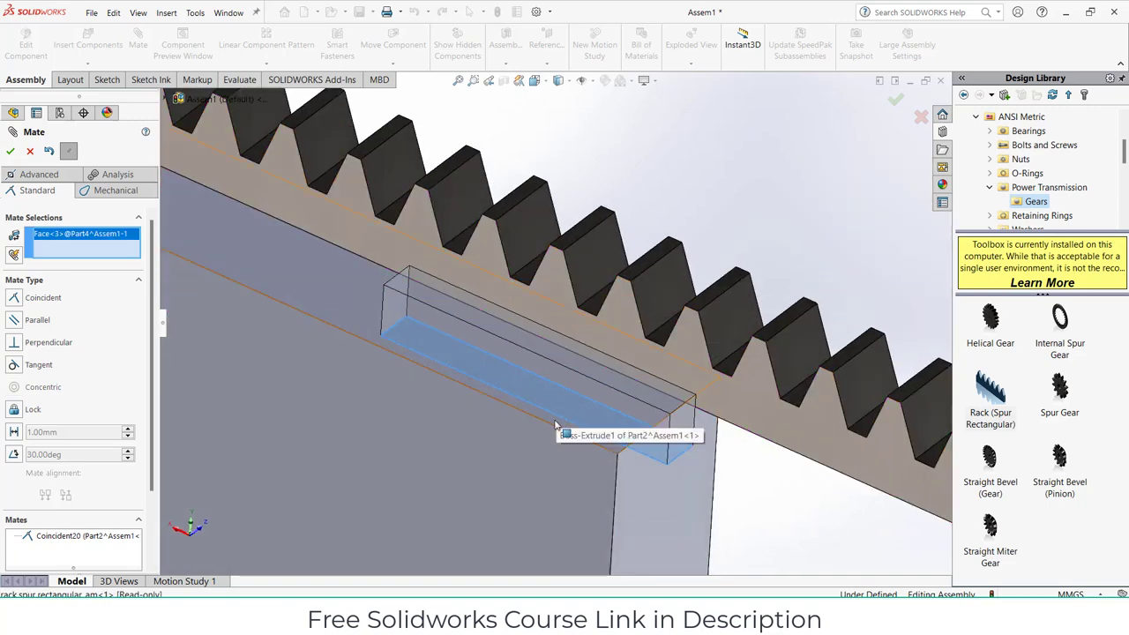
click(554, 421)
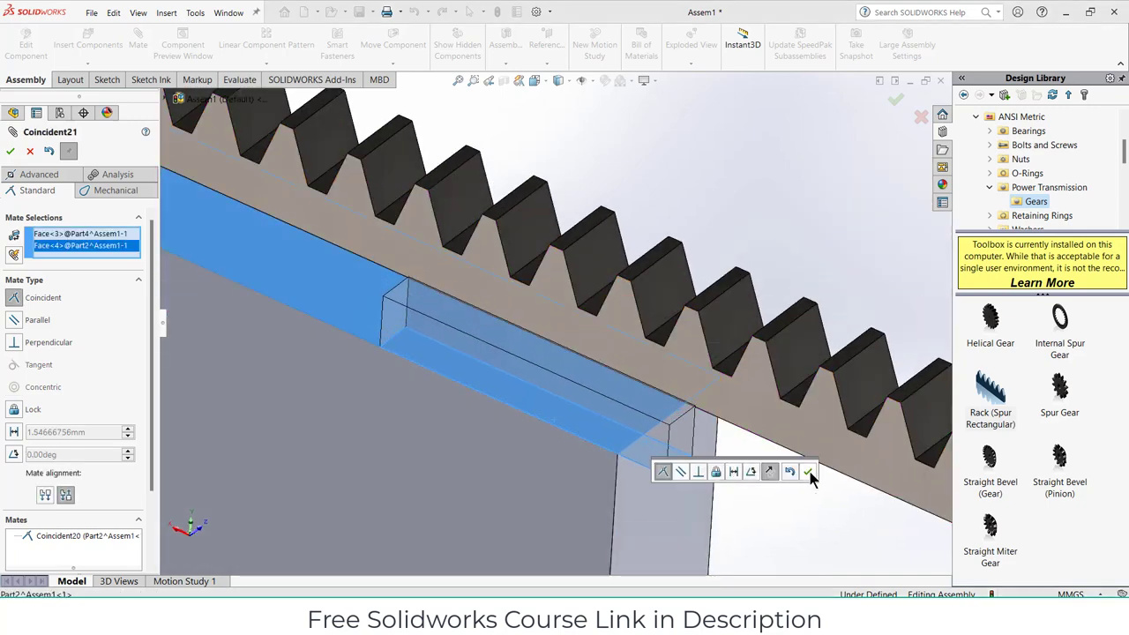
click(809, 472)
click(686, 450)
scroll(741, 468, up, 3)
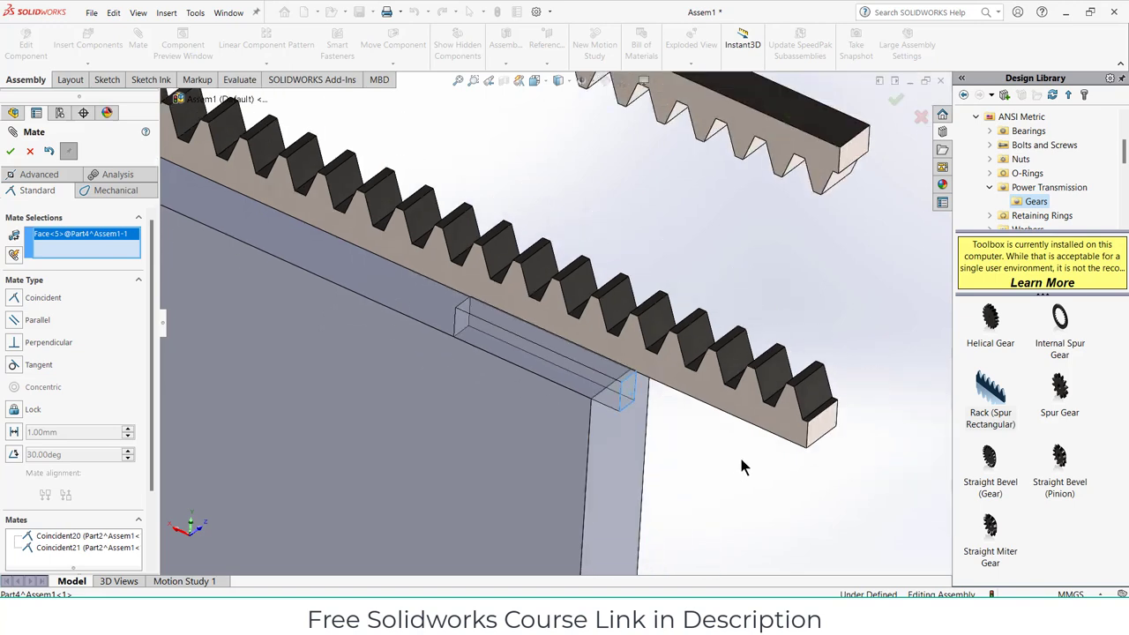
click(819, 432)
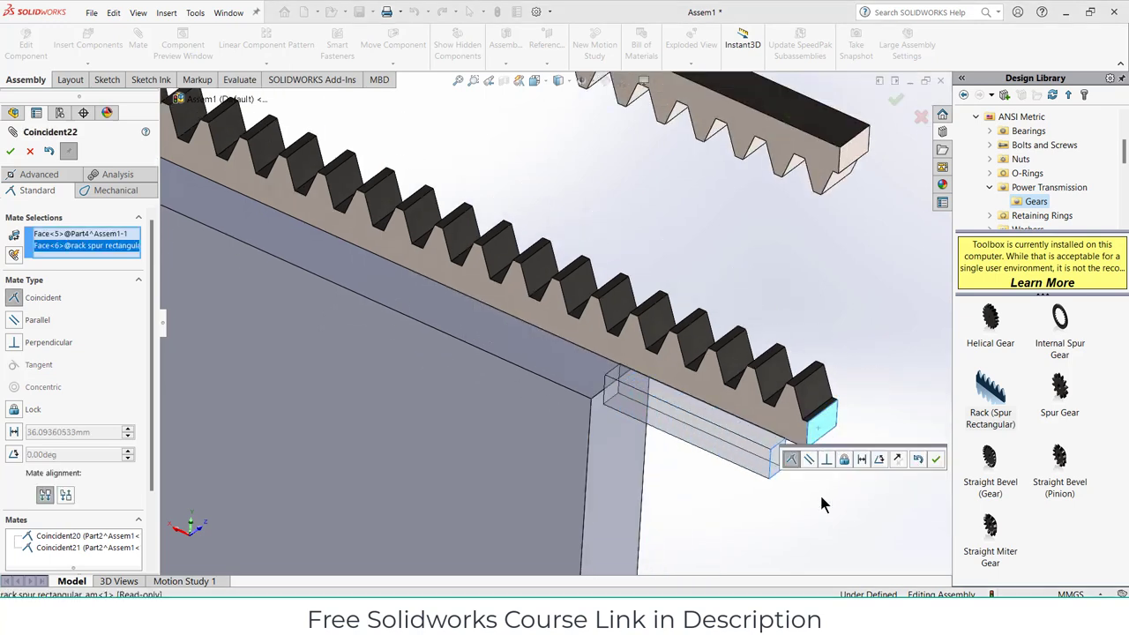
click(862, 459)
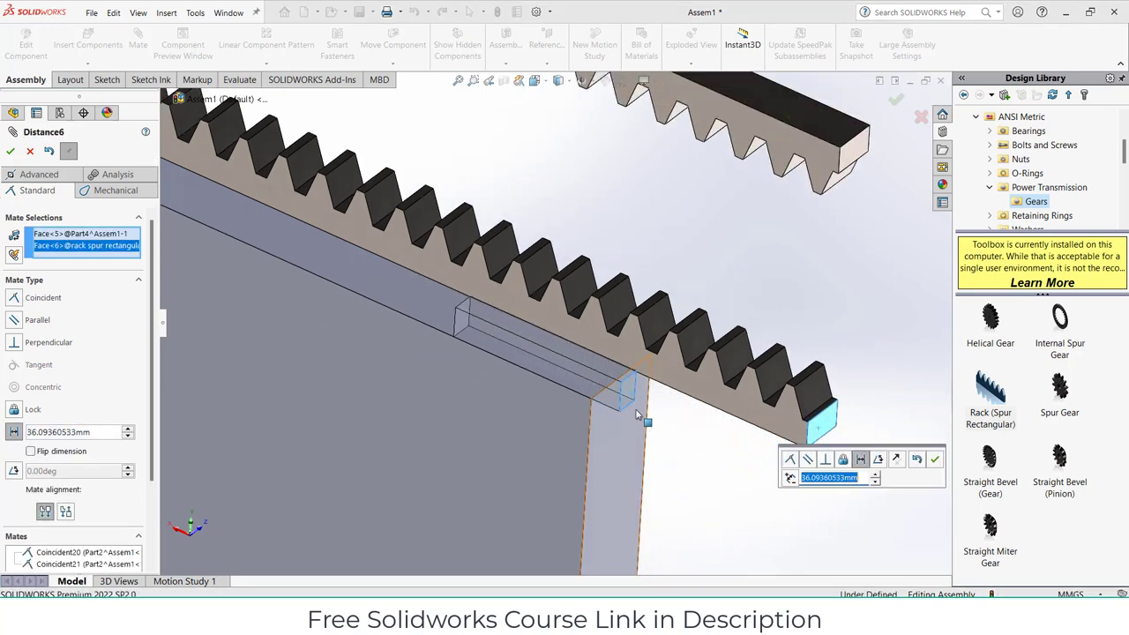
click(17, 152)
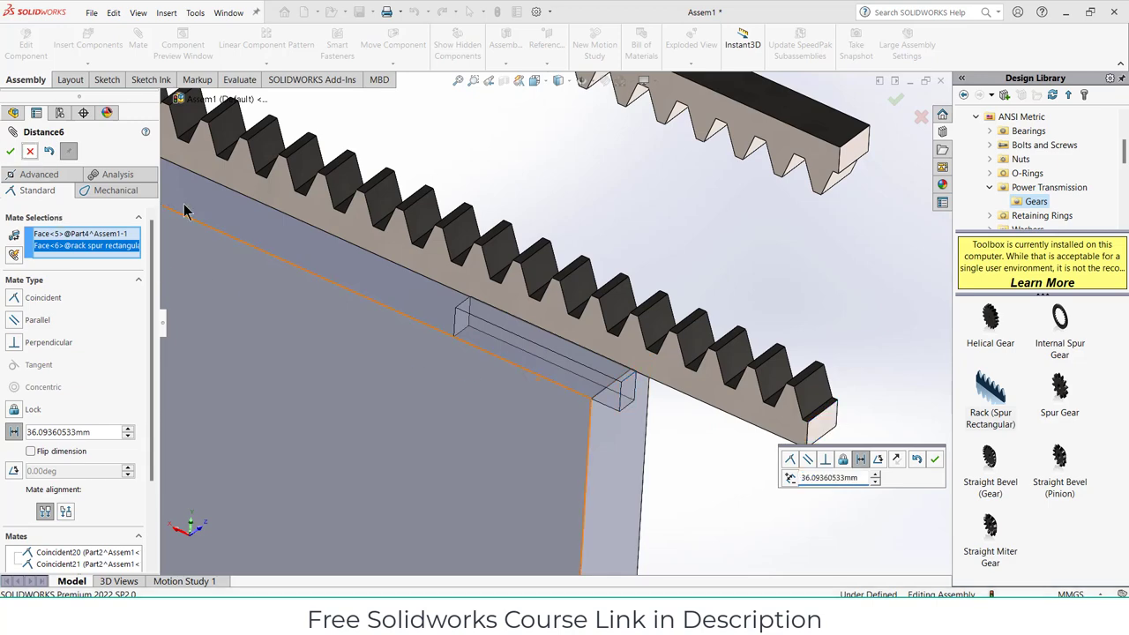
Mate the connector's end face coincident with the second door's narrow side face
scroll(640, 418, down, 3)
click(605, 386)
click(602, 432)
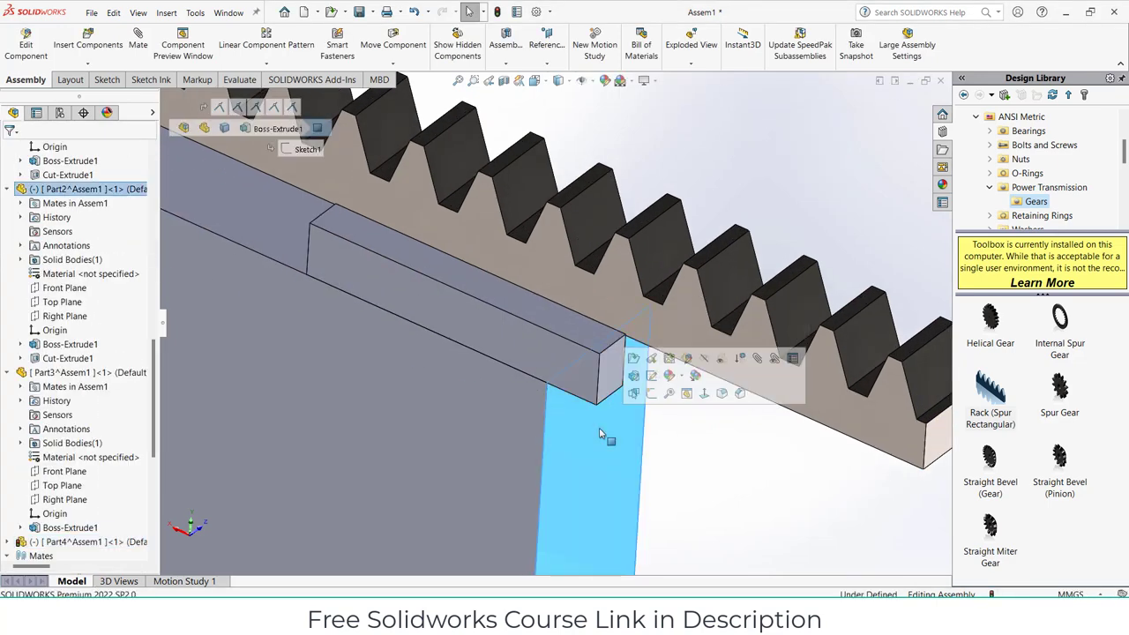
click(615, 371)
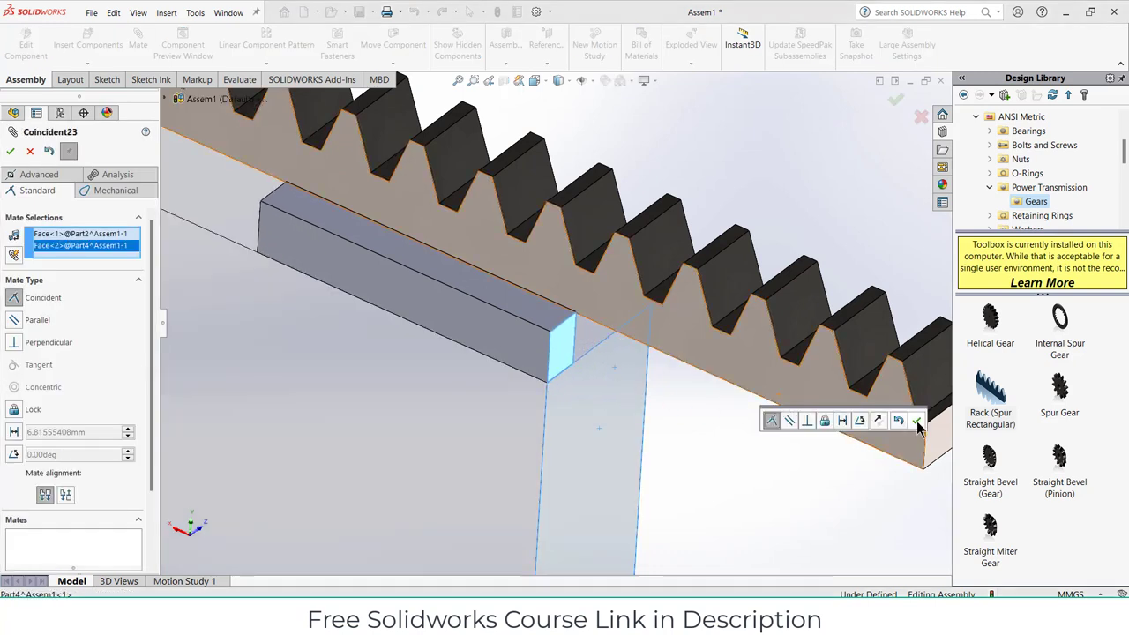
click(918, 423)
Add a distance mate of about 42.91 mm between the connector's end face and the lower rack's end face
click(566, 351)
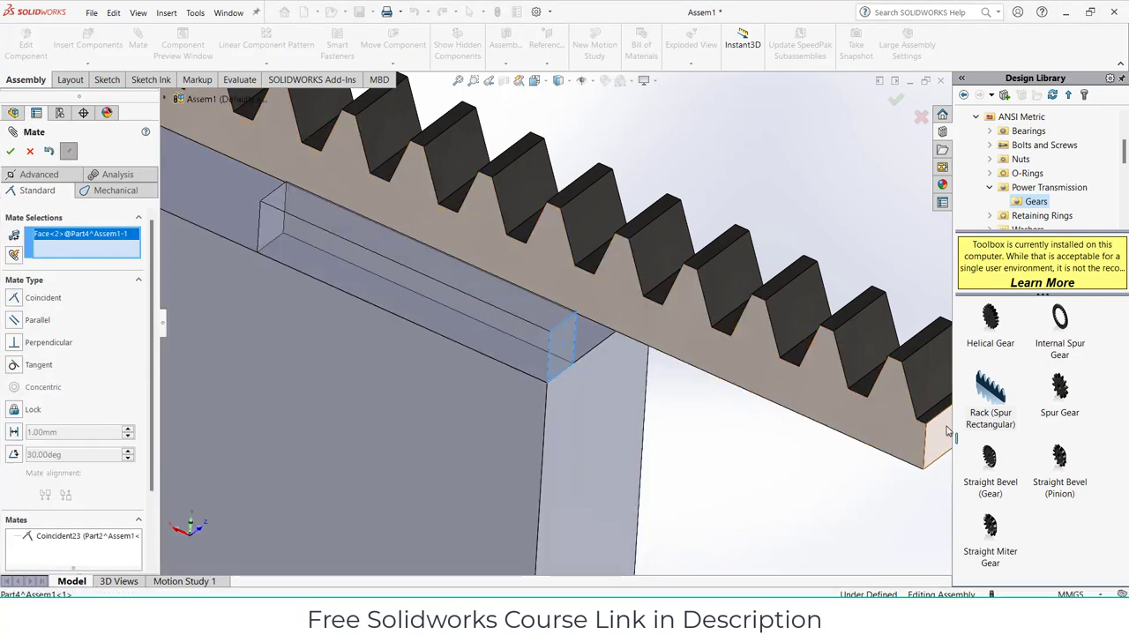
click(933, 441)
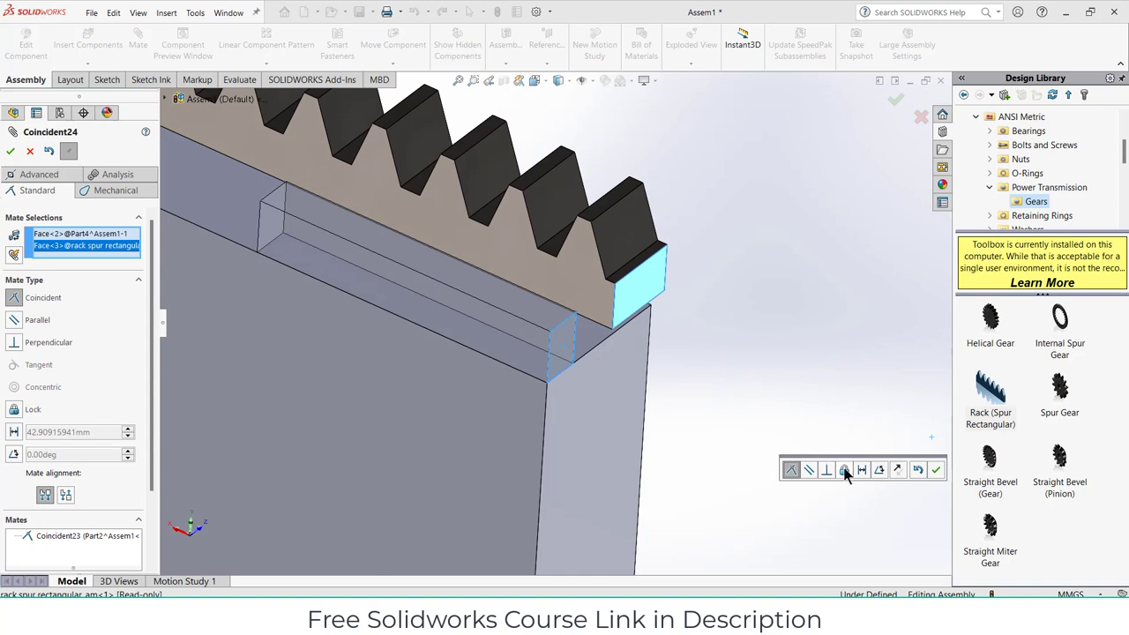
click(864, 470)
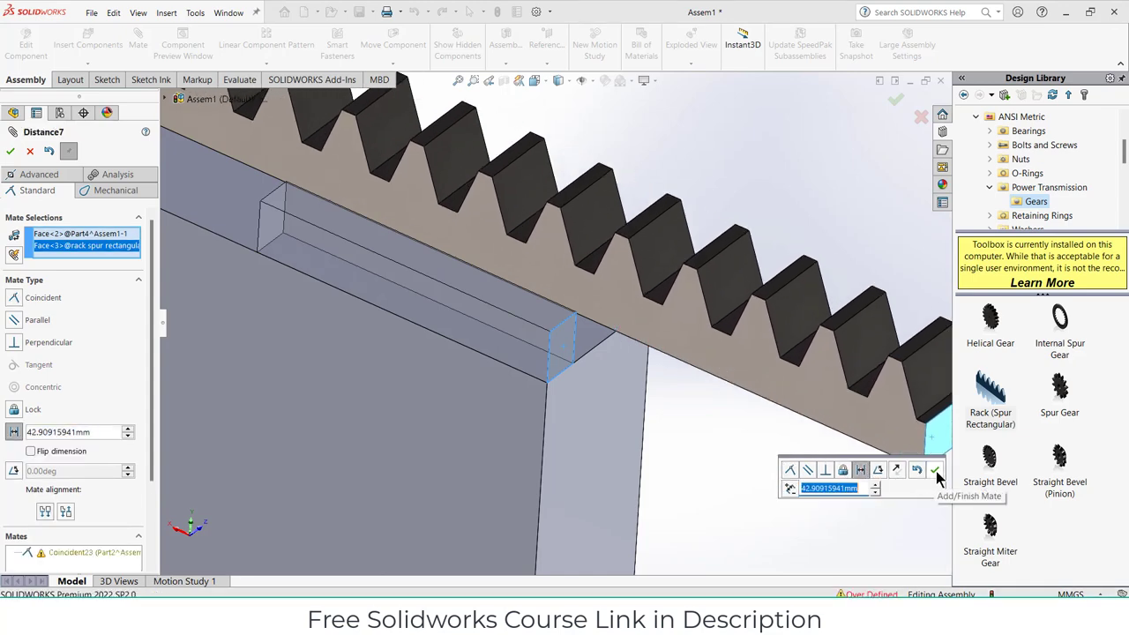
click(937, 473)
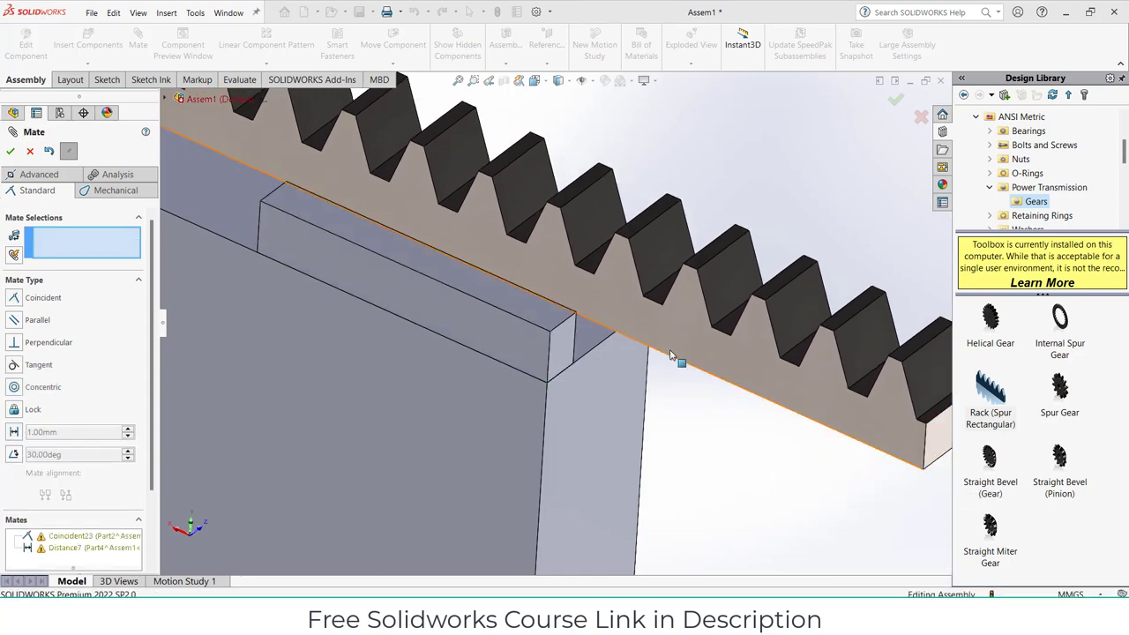
click(564, 300)
middle_drag(564, 301, 486, 351)
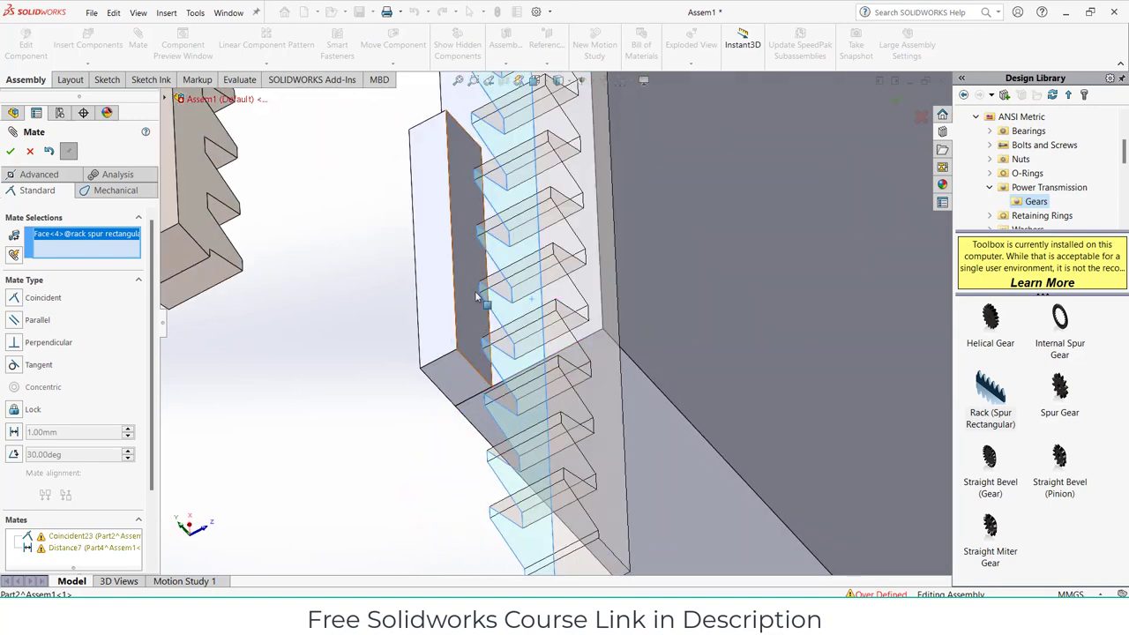
scroll(479, 295, up, 6)
middle_drag(492, 299, 577, 169)
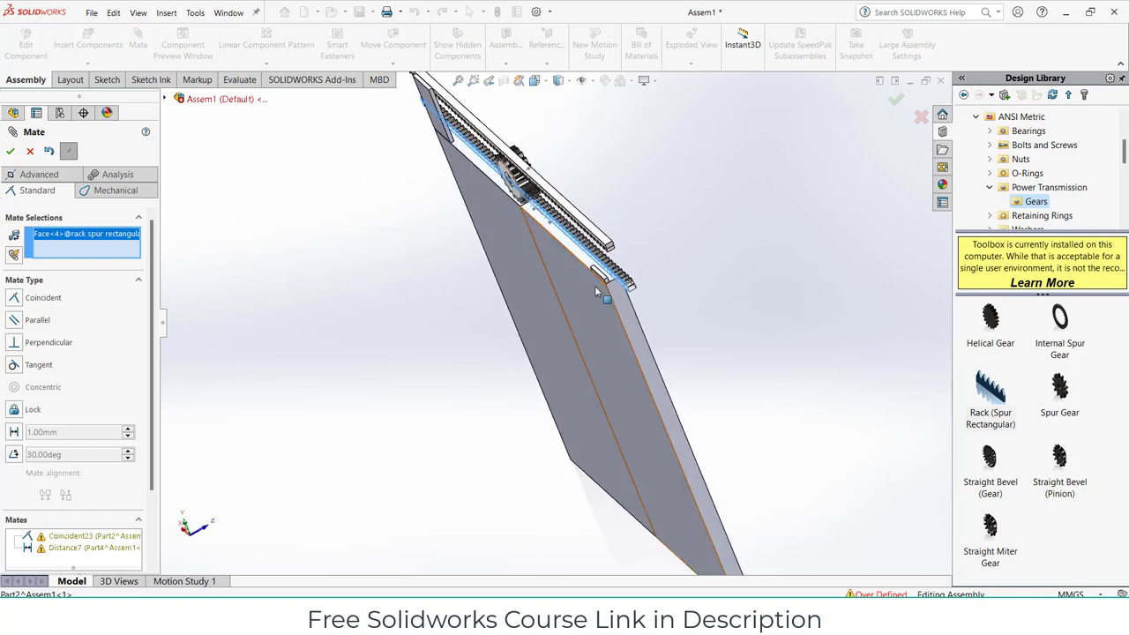
scroll(603, 289, down, 4)
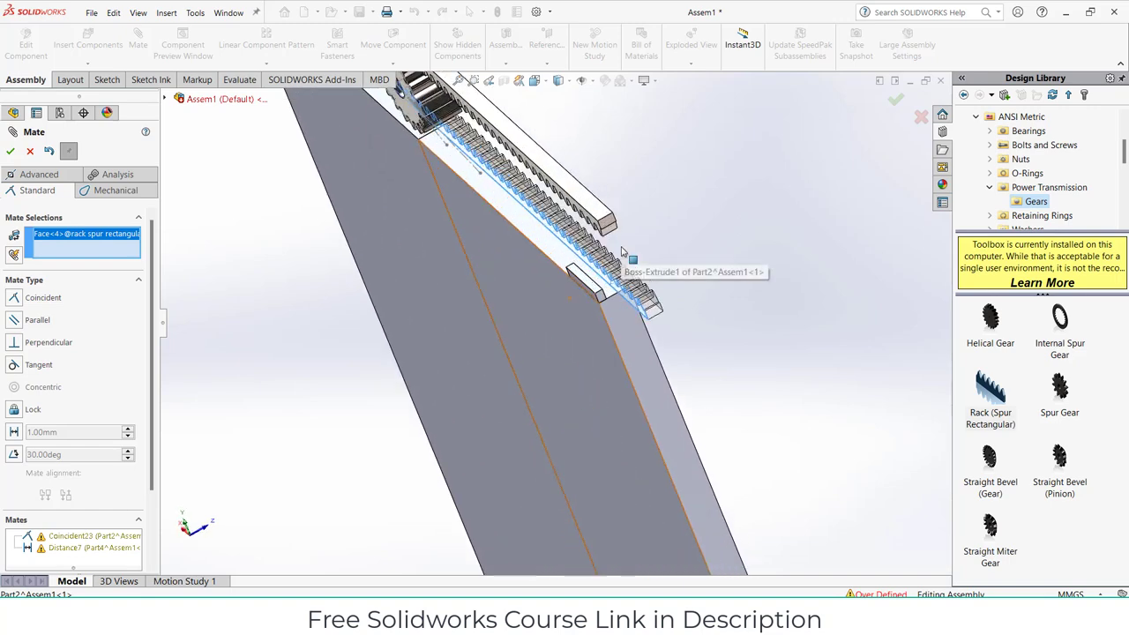
click(30, 151)
Rebuild the assembly and inspect the connector's latest coincident and distance mates for over-definition
scroll(609, 264, down, 5)
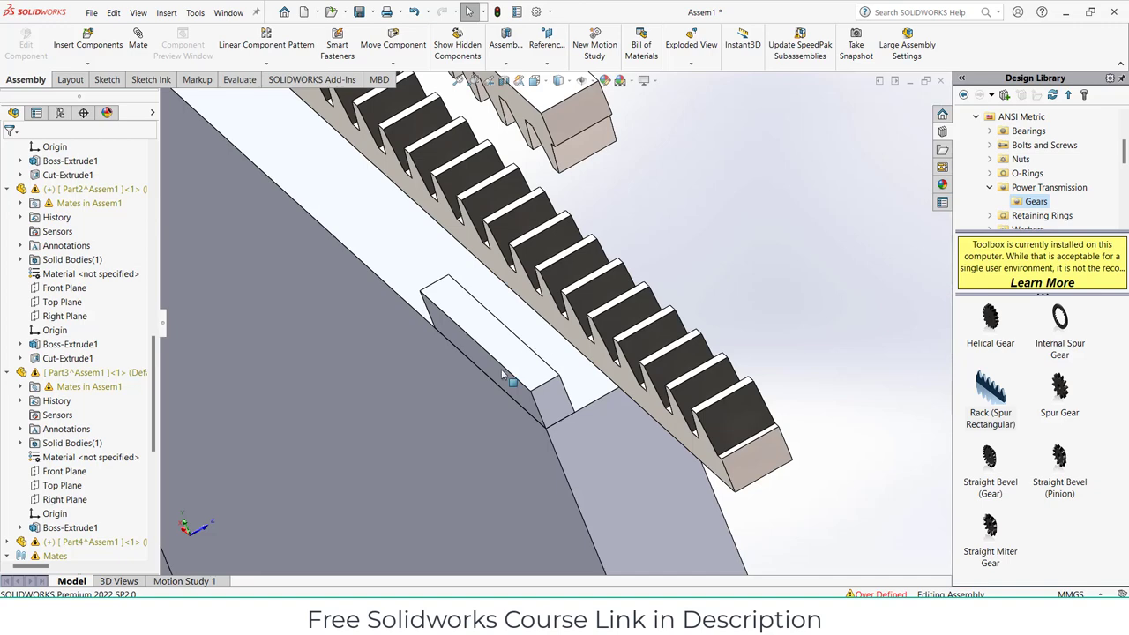
scroll(35, 473, down, 6)
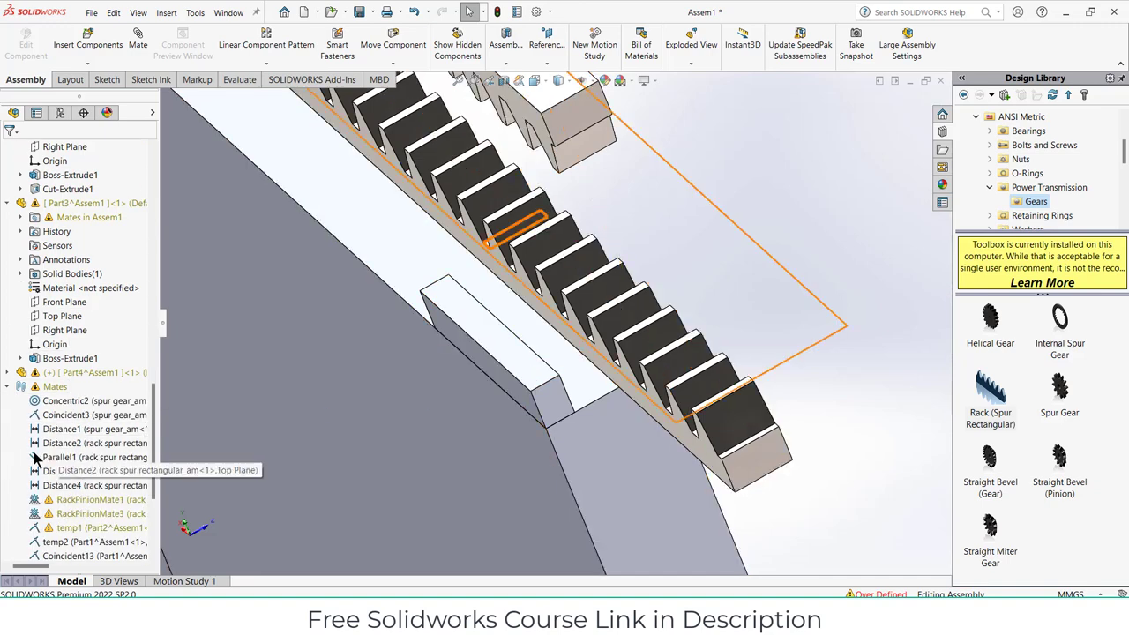
scroll(66, 494, down, 2)
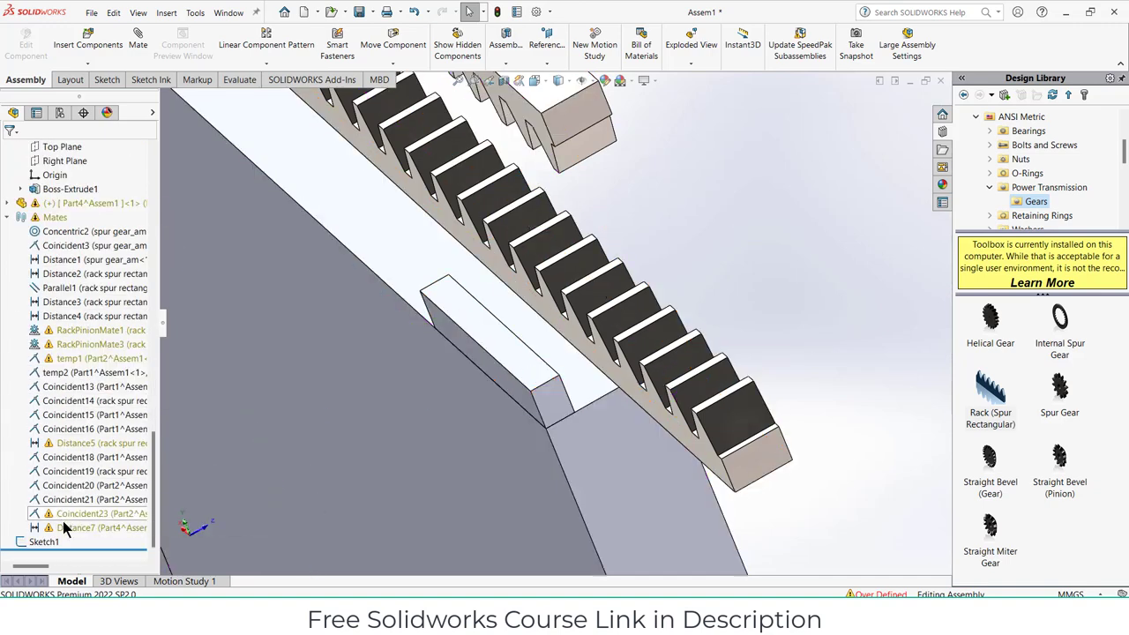
click(76, 516)
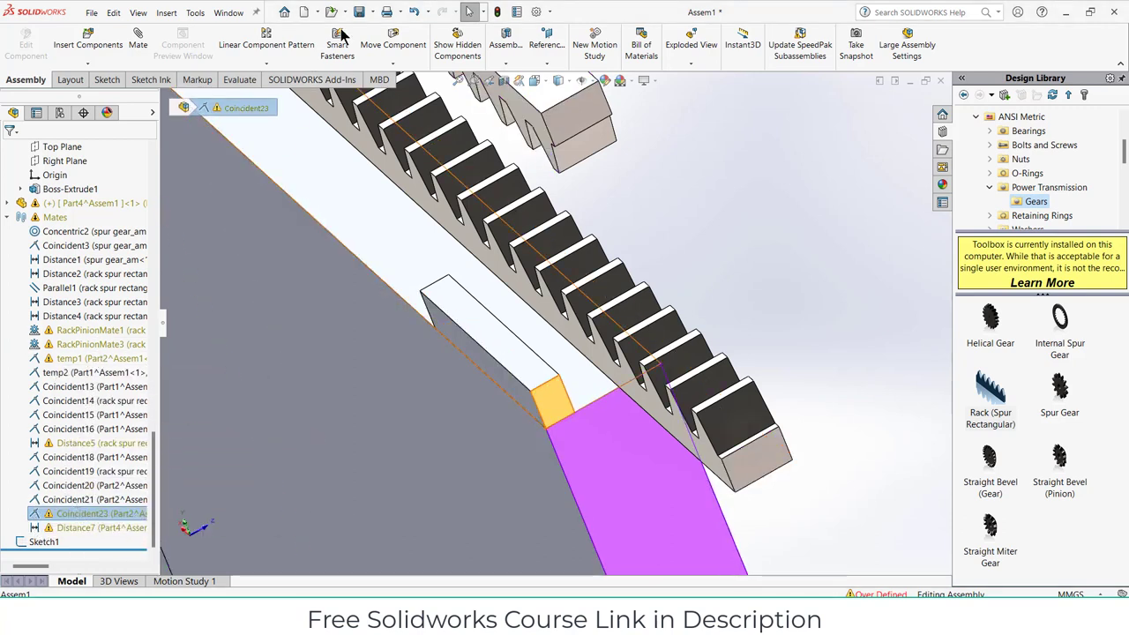
click(498, 12)
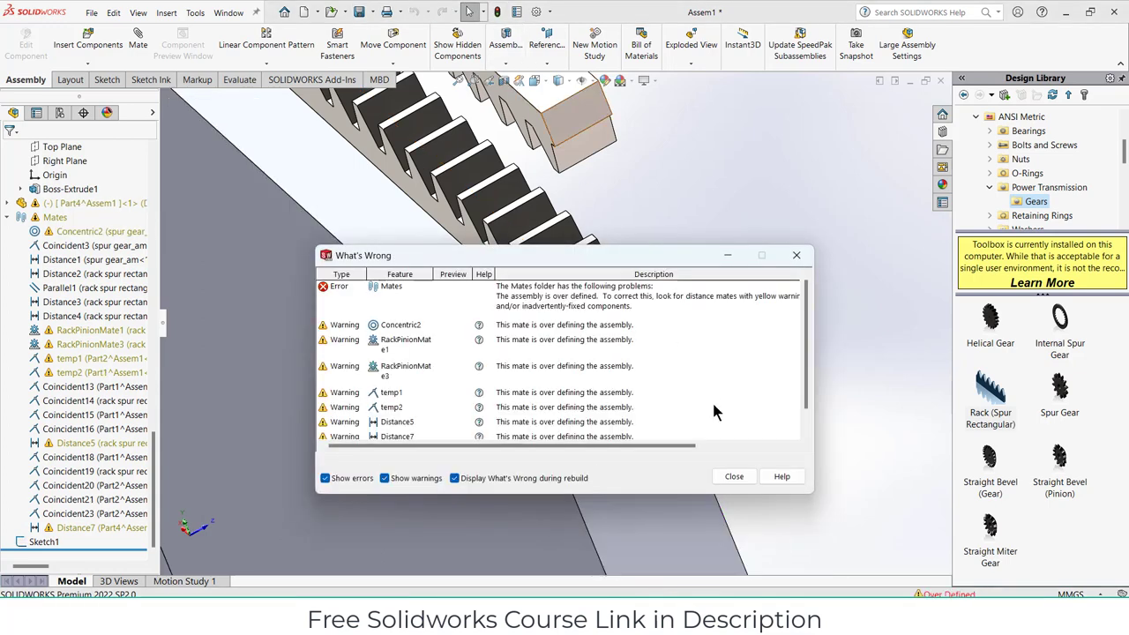
click(734, 476)
click(84, 528)
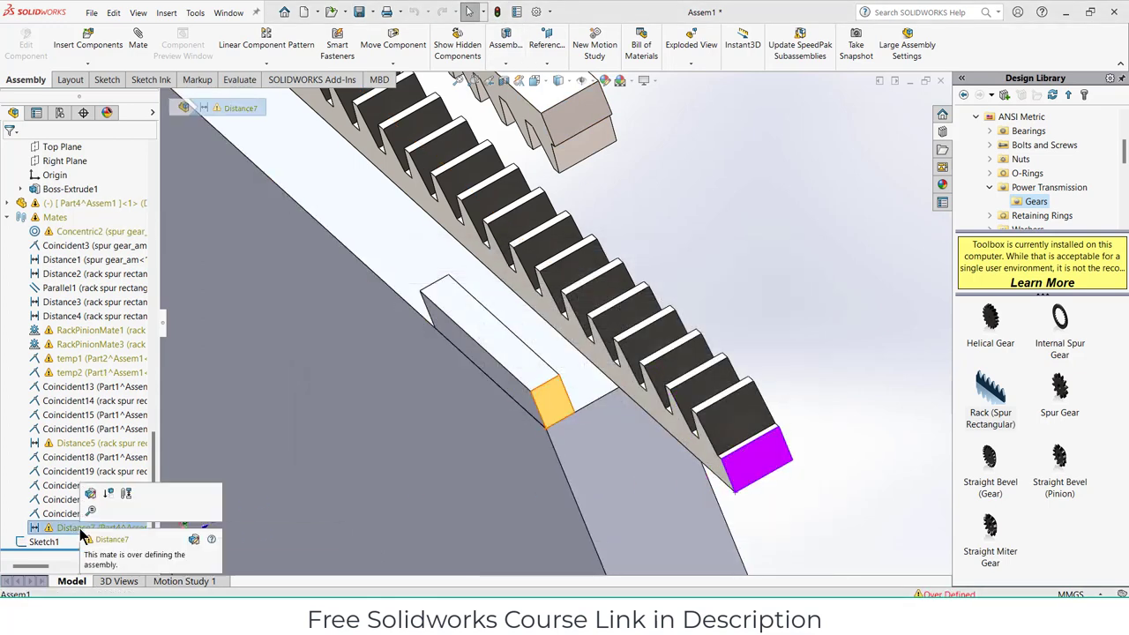
Move the second door and its connector downward by hand, away from the lower rack
scroll(537, 381, up, 6)
middle_drag(548, 352, 591, 297)
drag(536, 368, 533, 385)
click(363, 116)
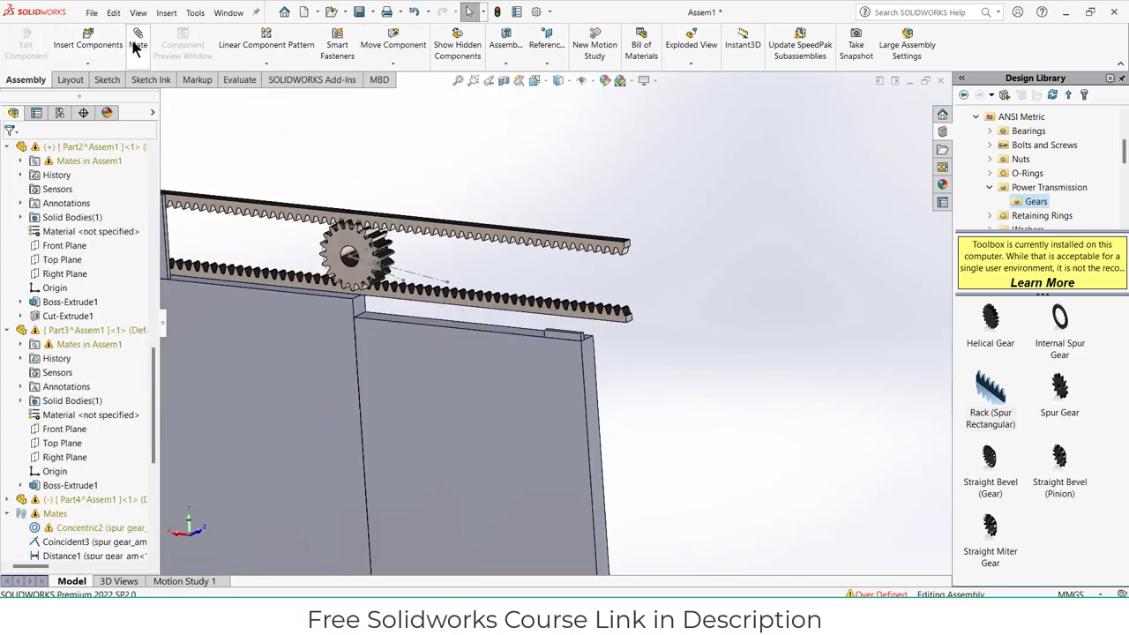
Mate the second door's top face coincident with the first door's top face
middle_drag(416, 314, 416, 356)
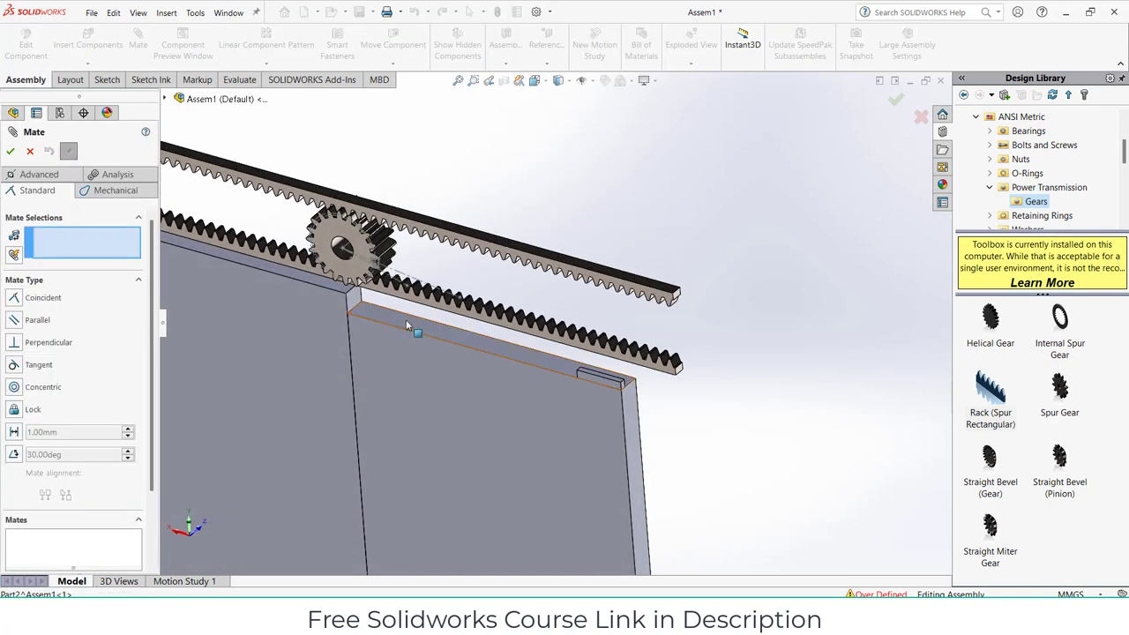
click(408, 326)
click(322, 284)
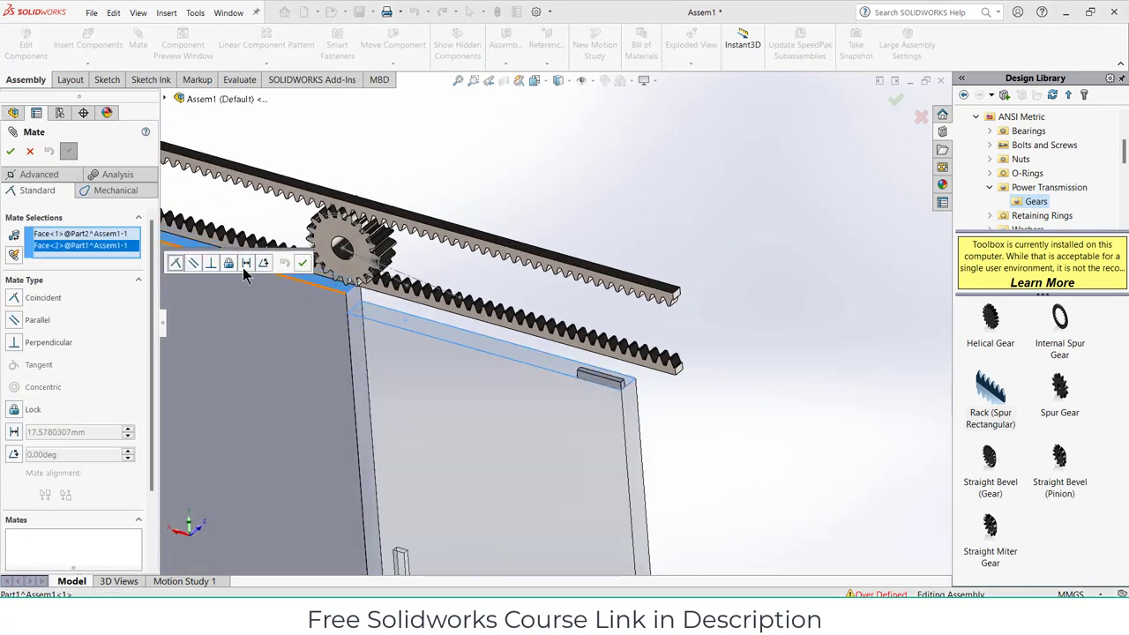
click(176, 264)
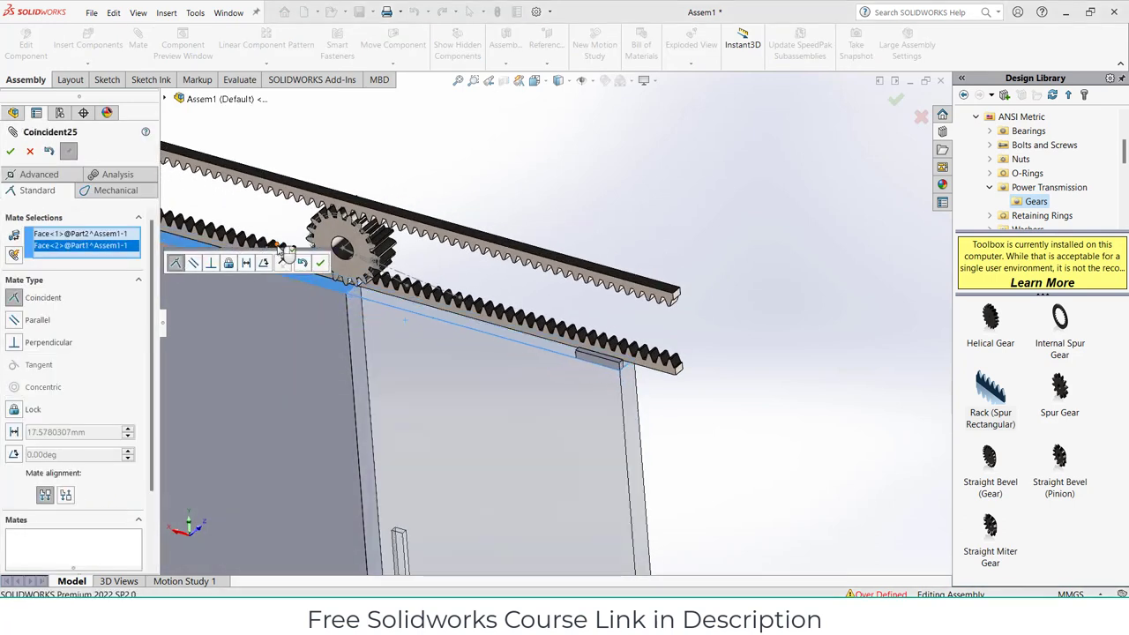
click(321, 263)
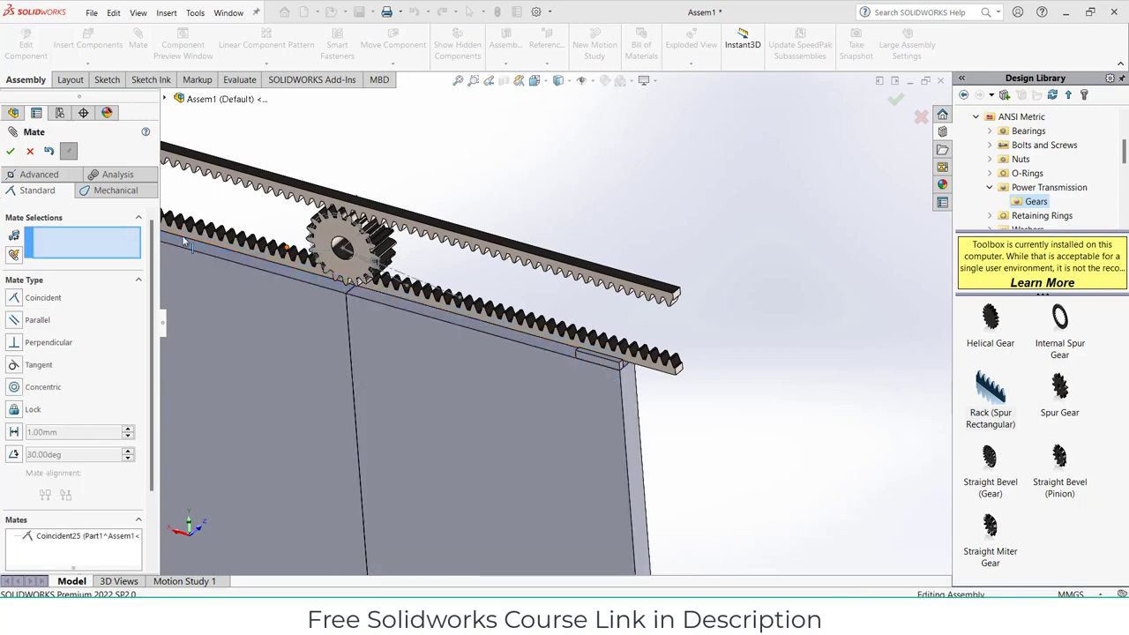
click(12, 153)
Filter the feature tree for "temp", suppress the temp2 and temp1 mates, and clear the filter
scroll(67, 441, down, 4)
scroll(67, 444, down, 3)
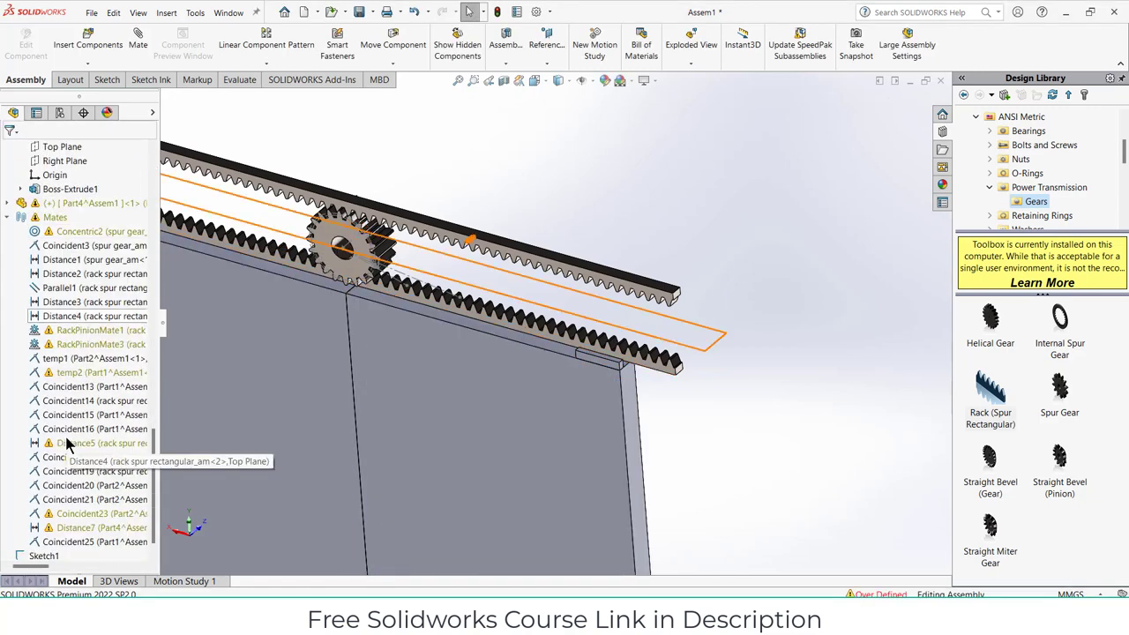
scroll(67, 439, down, 1)
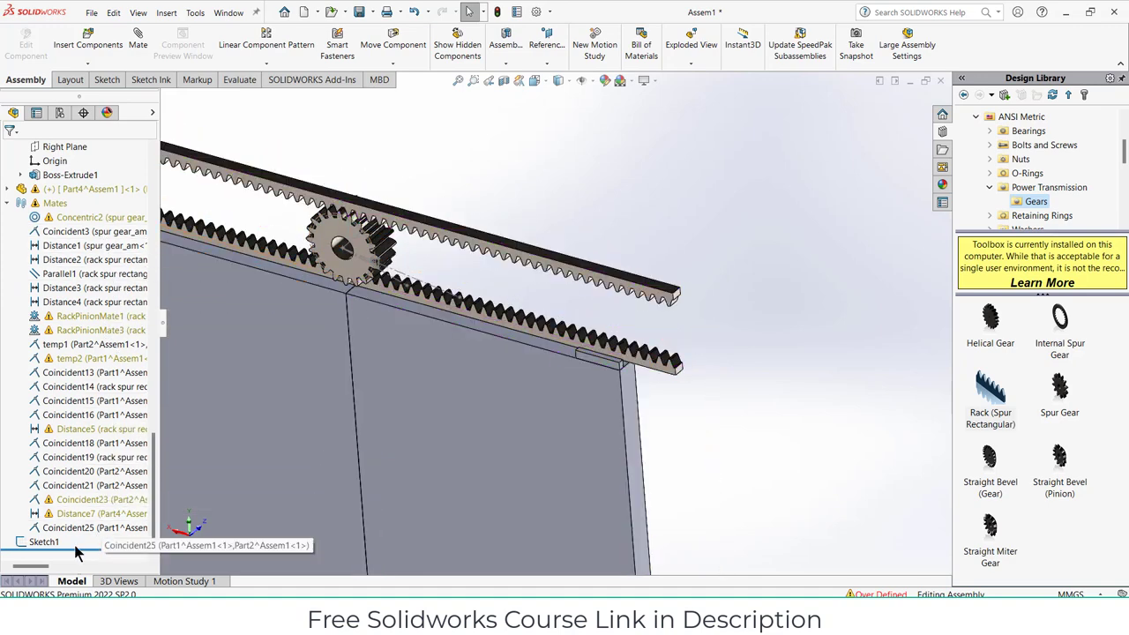
mouse_move(36, 566)
mouse_down()
mouse_move(85, 569)
mouse_move(31, 564)
mouse_up()
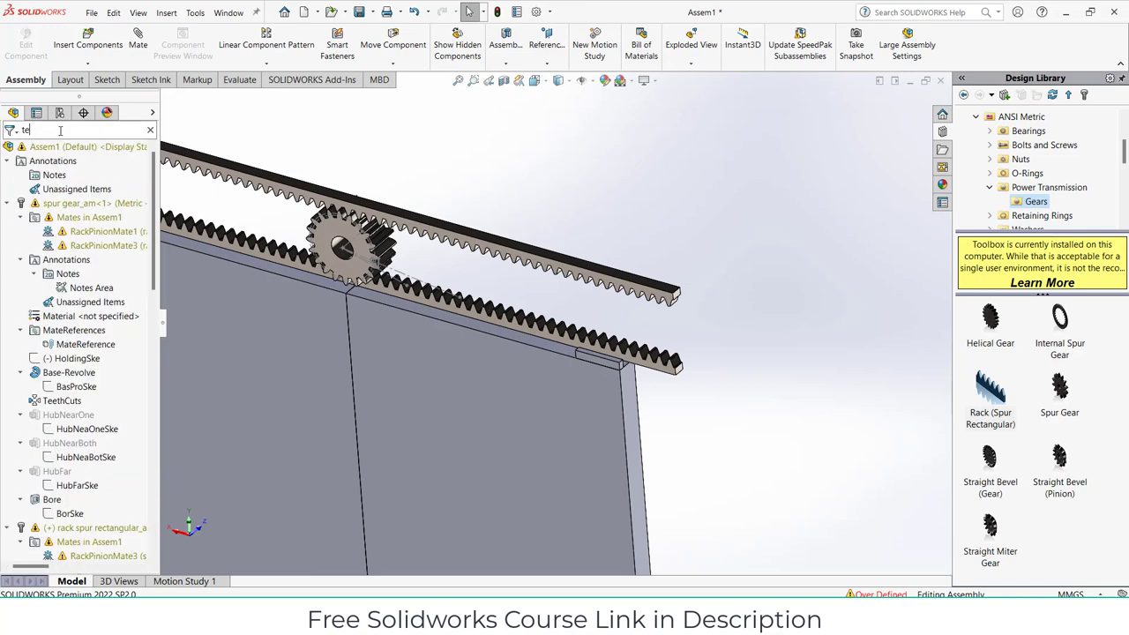
text(p)
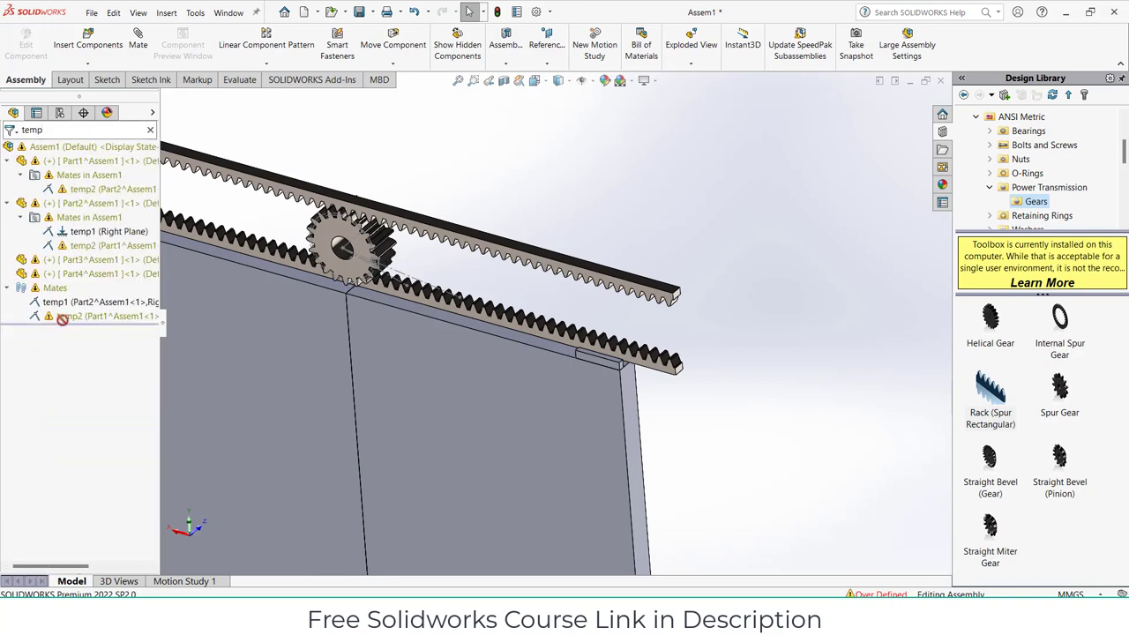
right_click(78, 316)
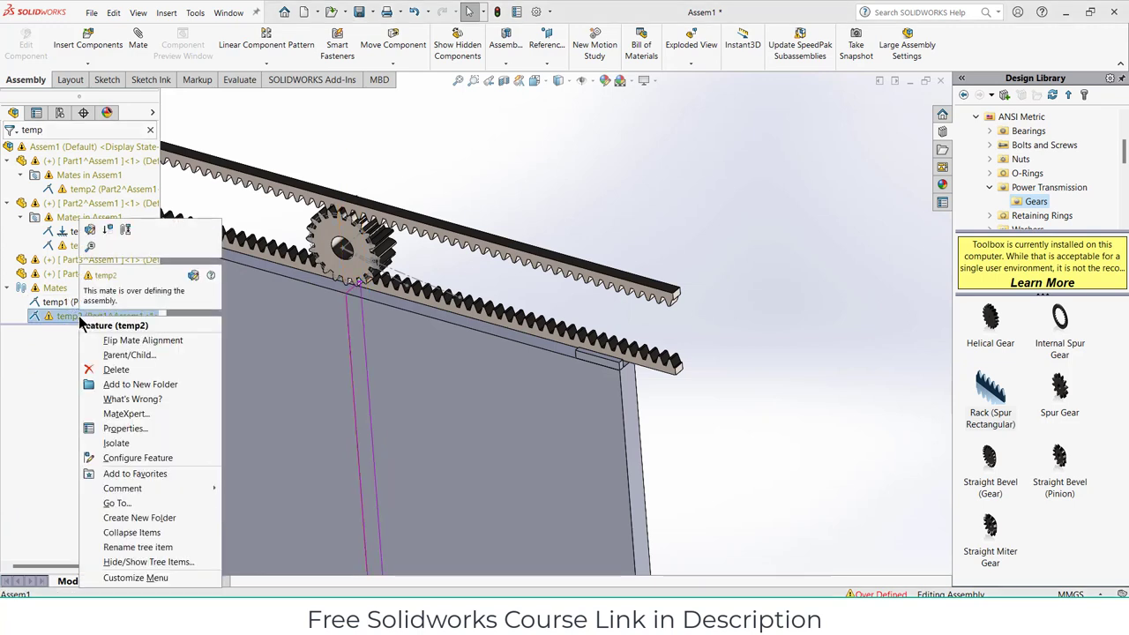
click(108, 229)
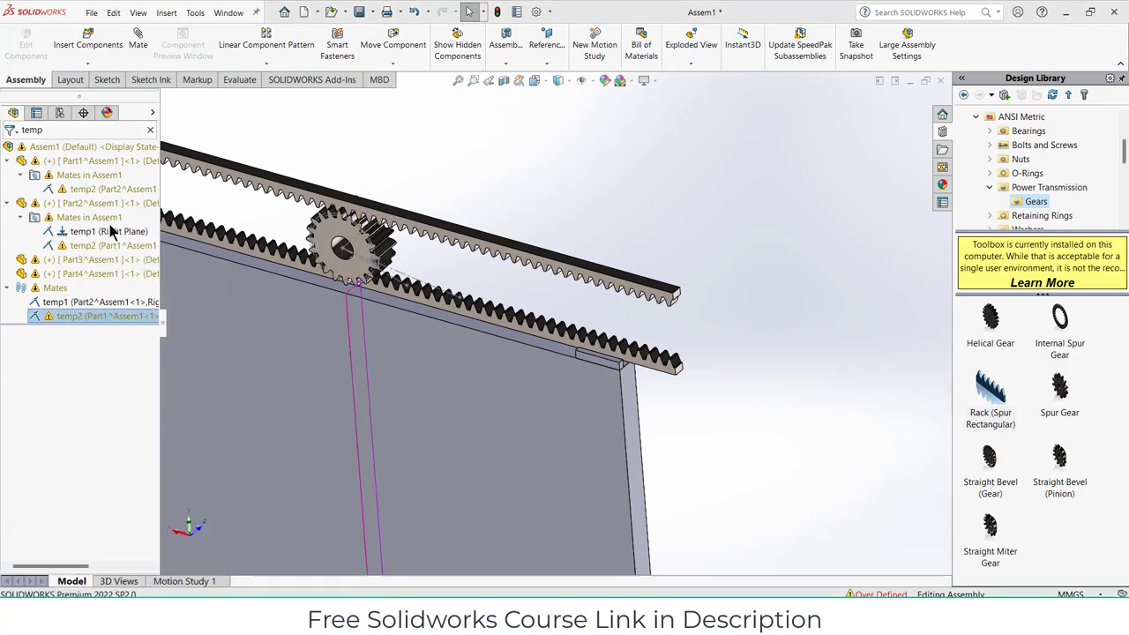
right_click(85, 302)
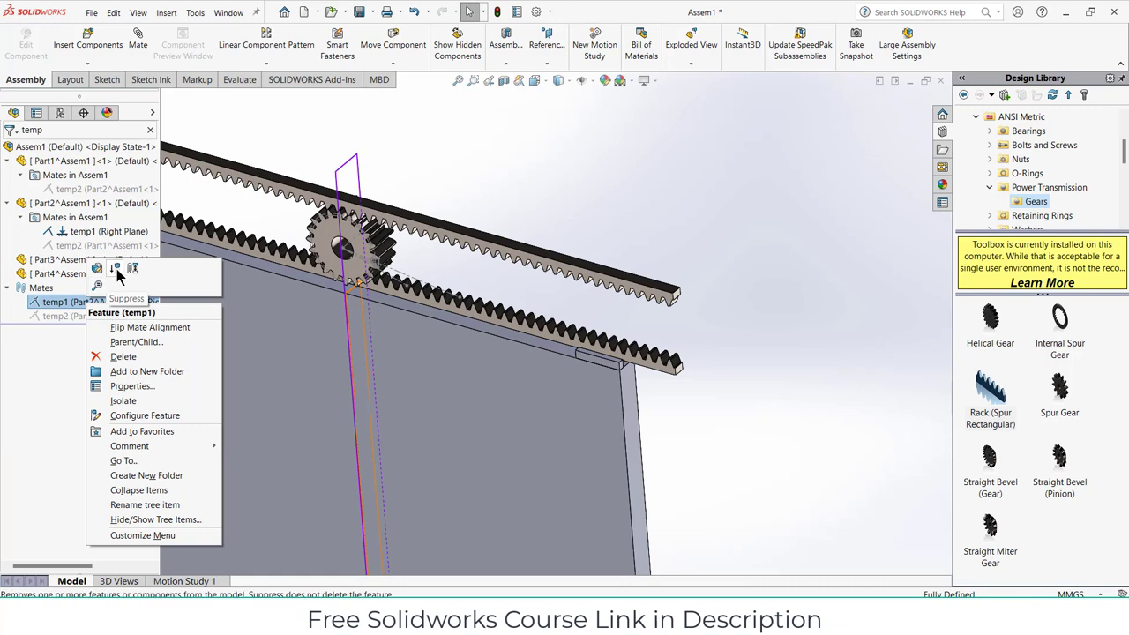
click(119, 278)
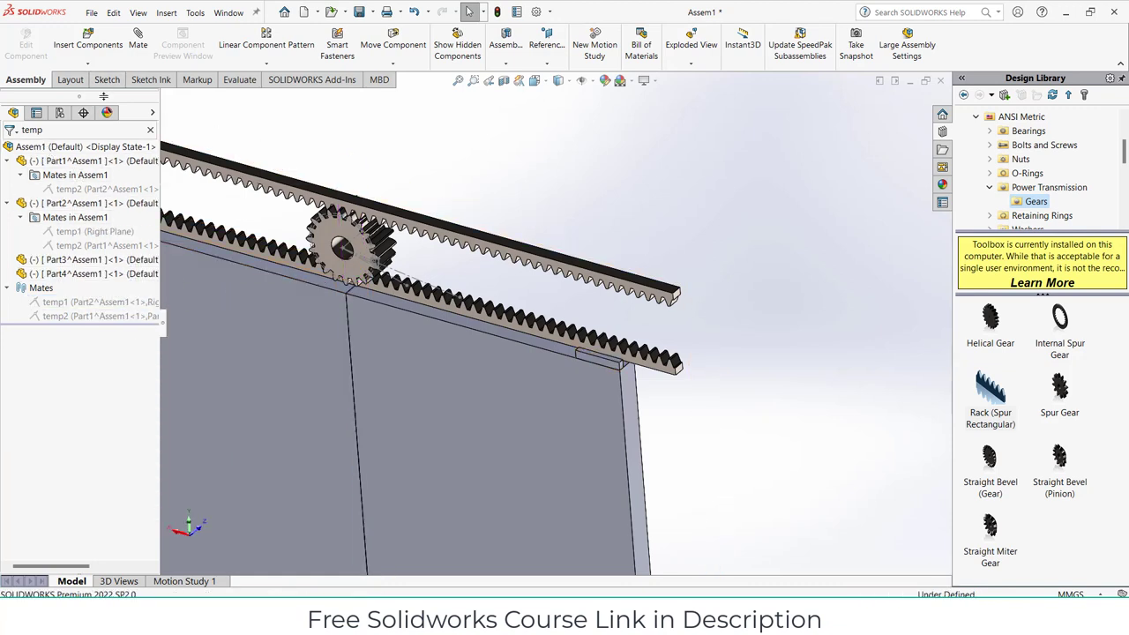
click(150, 130)
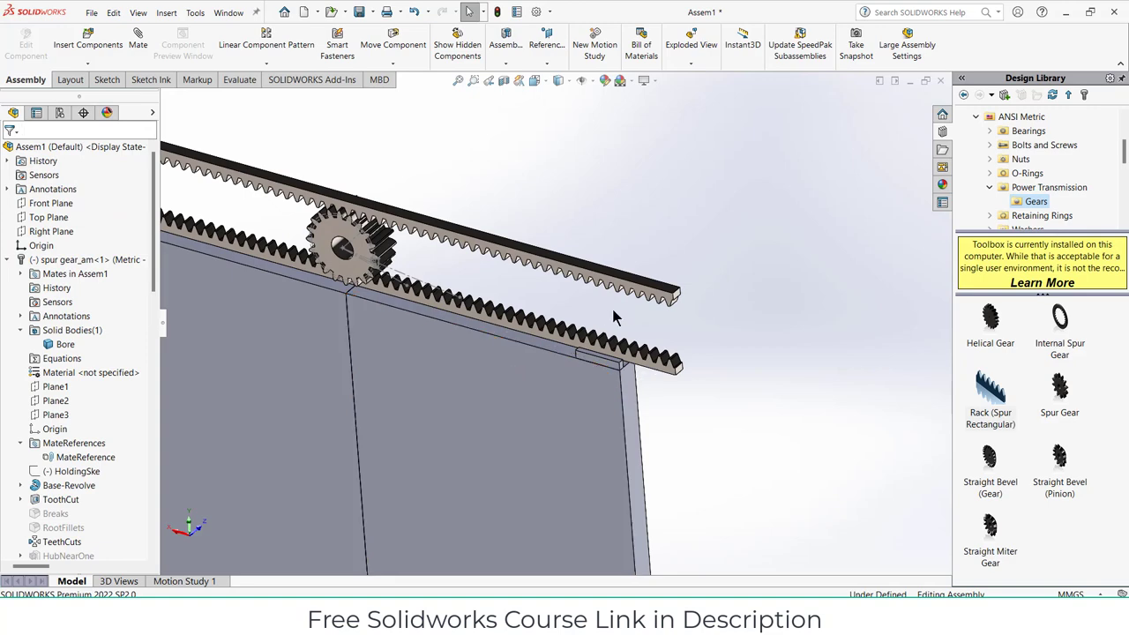
Start editing the connector at the second door's upper corner in the context of the assembly
scroll(602, 365, down, 5)
scroll(596, 352, down, 4)
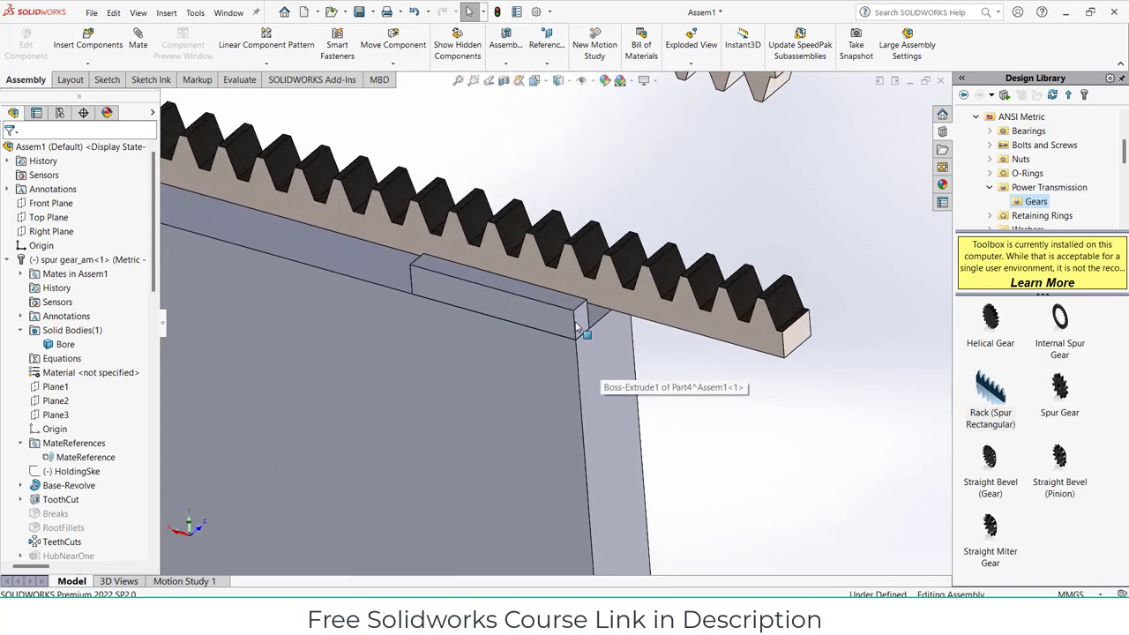
click(560, 313)
scroll(71, 525, down, 2)
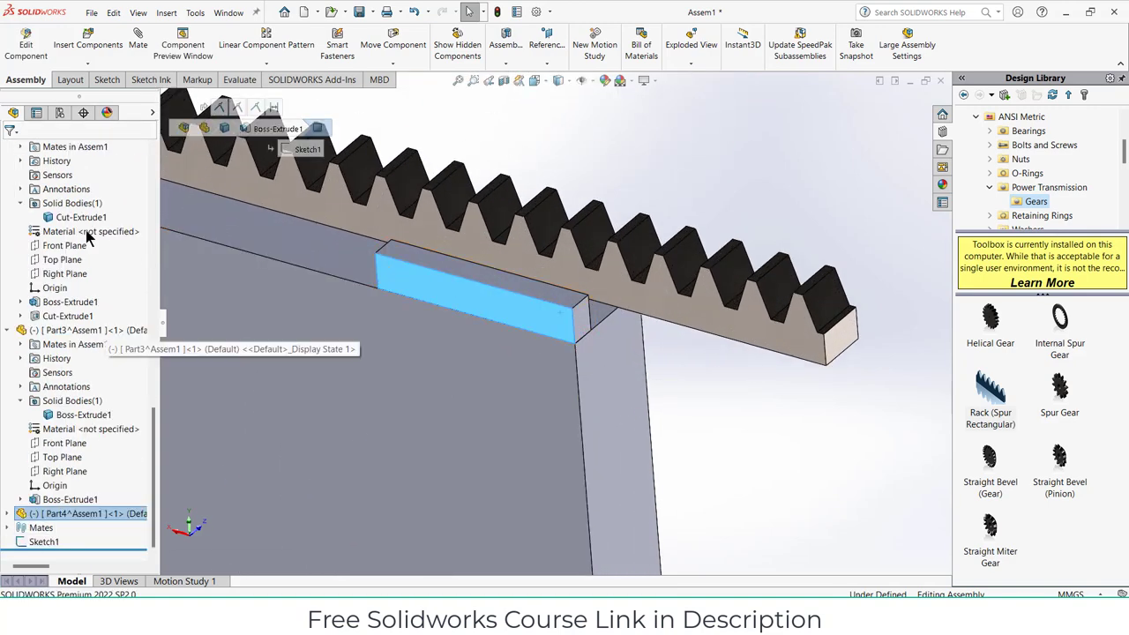
click(26, 45)
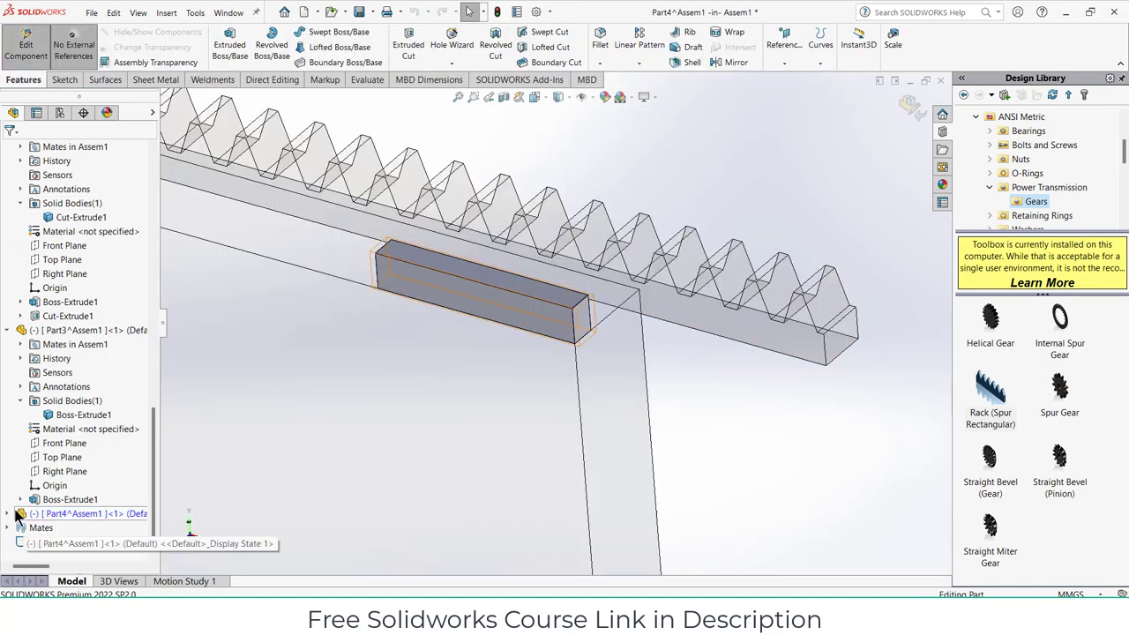
Add a second blind direction with a depth of 10 mm to the connector's Boss-Extrude1
click(10, 514)
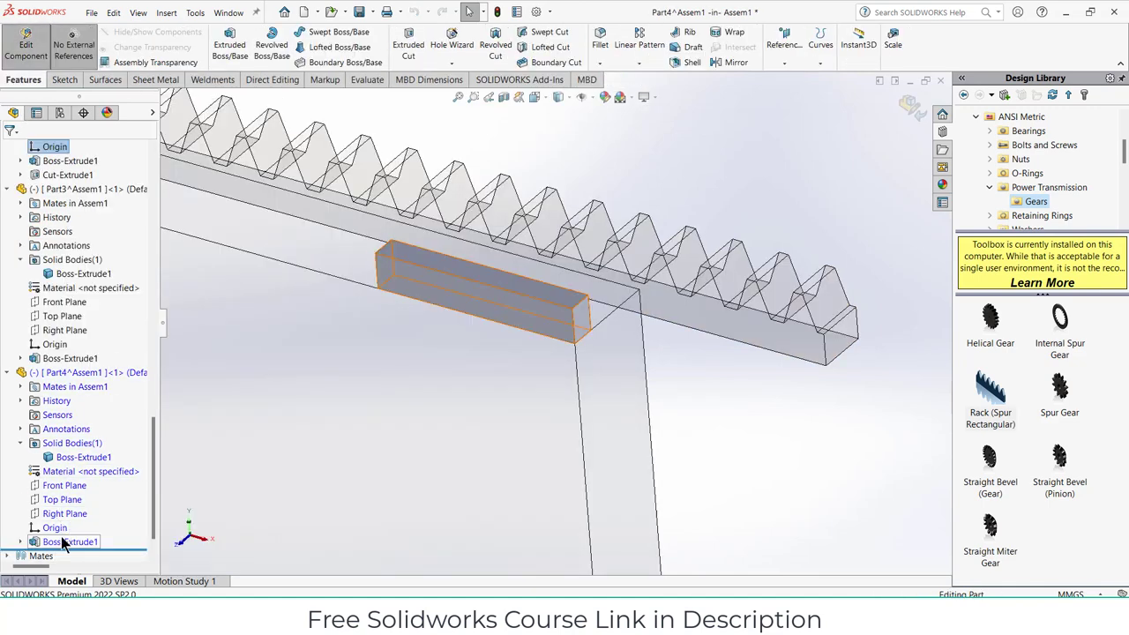
right_click(62, 541)
click(72, 357)
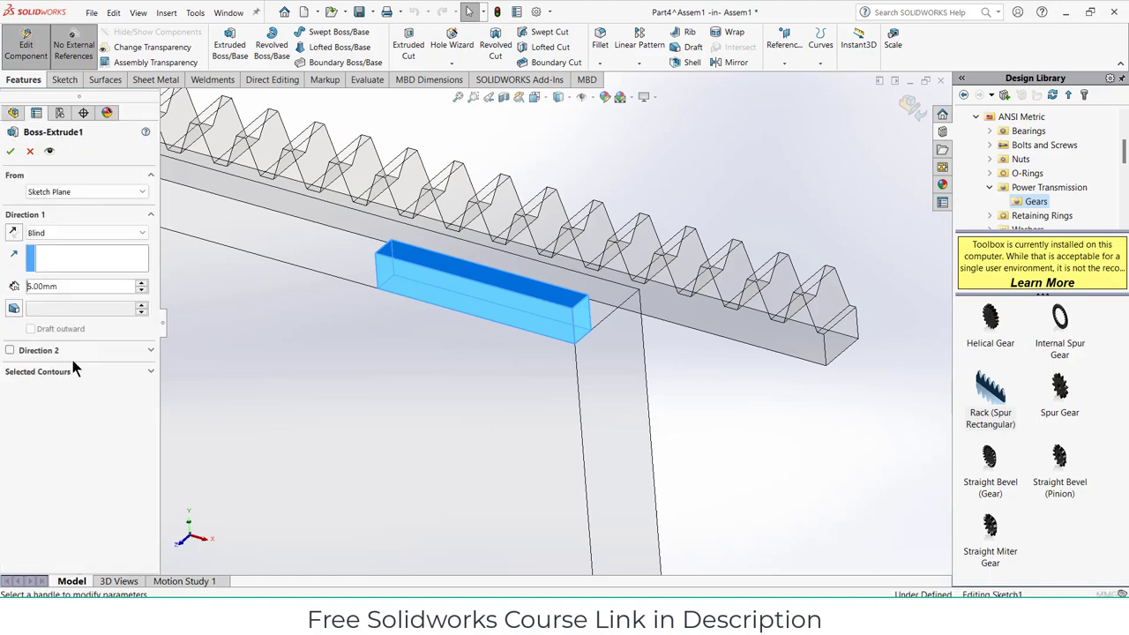
middle_drag(417, 316, 364, 367)
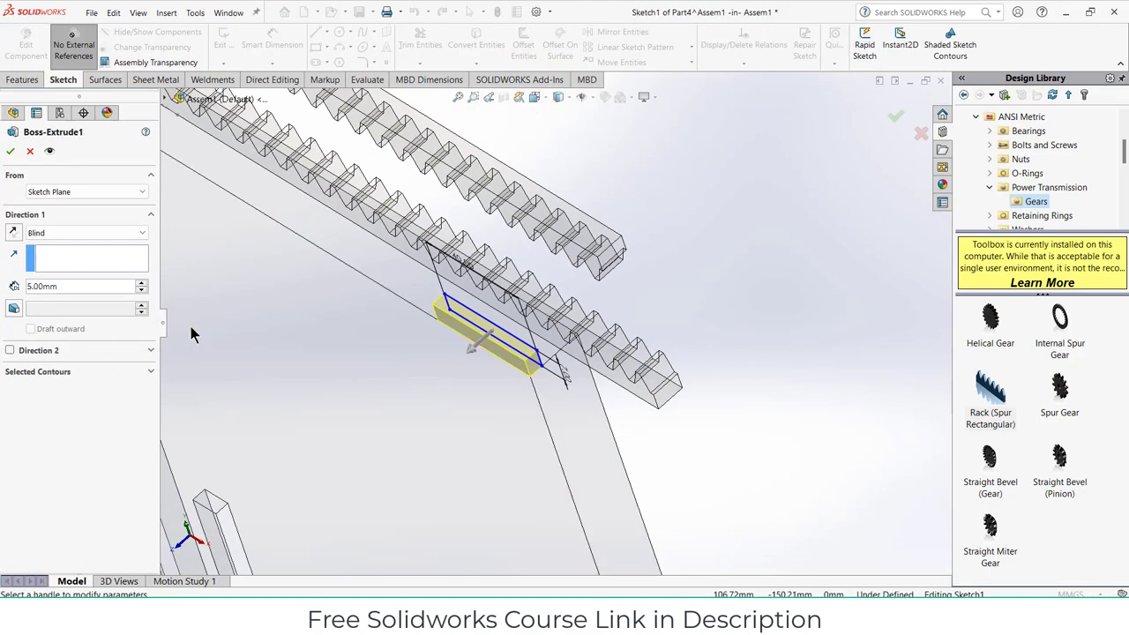
middle_drag(192, 334, 194, 332)
click(11, 351)
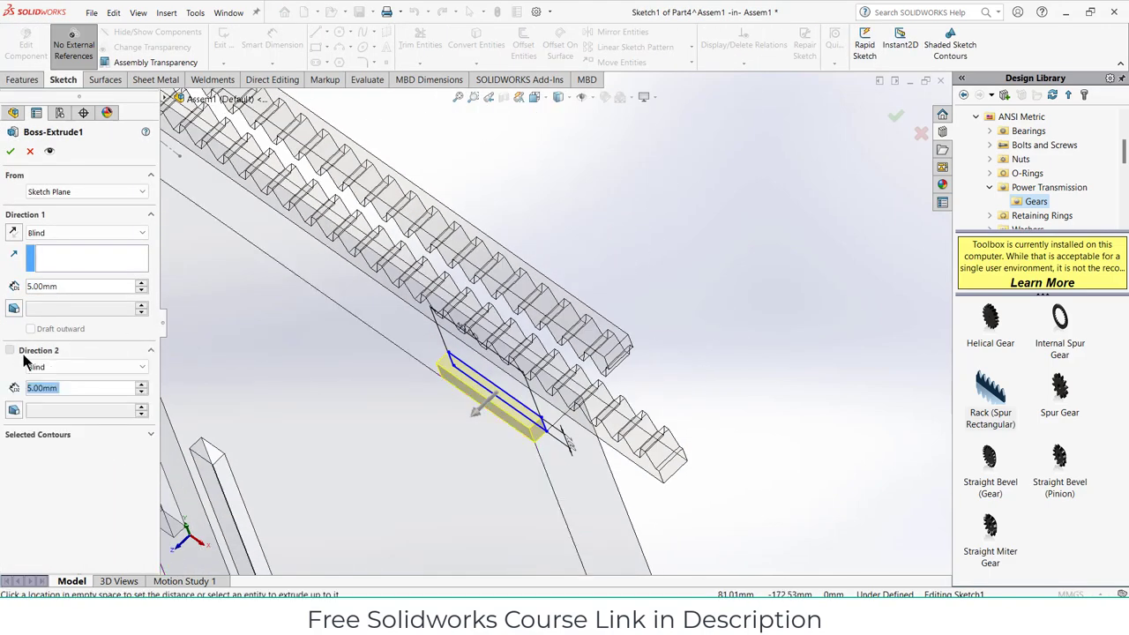
middle_drag(322, 408, 310, 426)
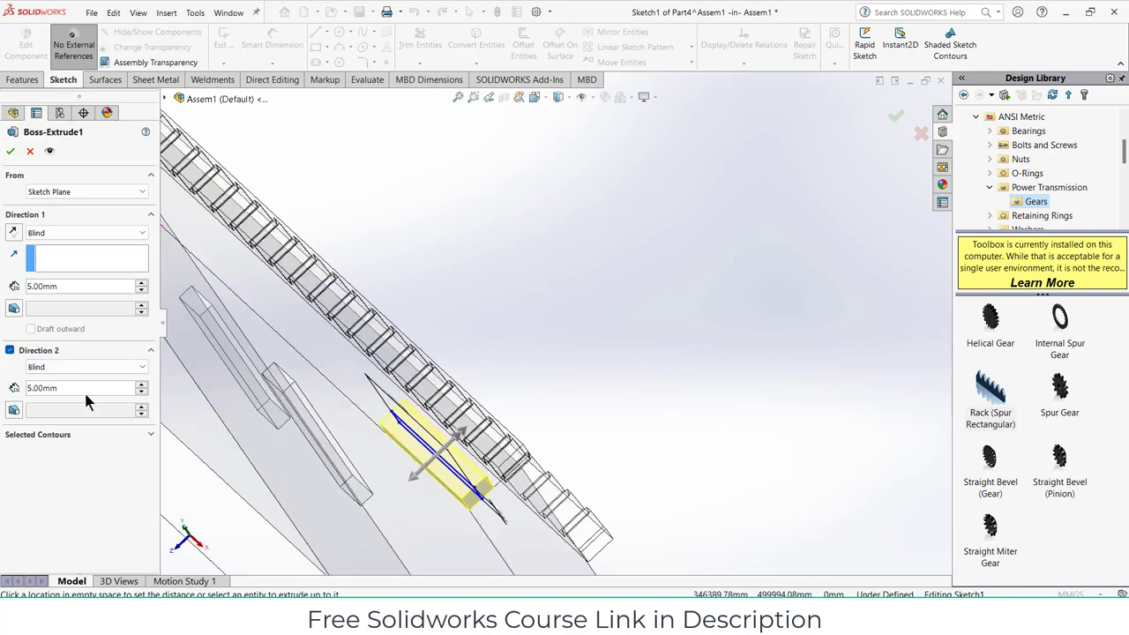
drag(77, 388, 1, 387)
text(10)
key(Return)
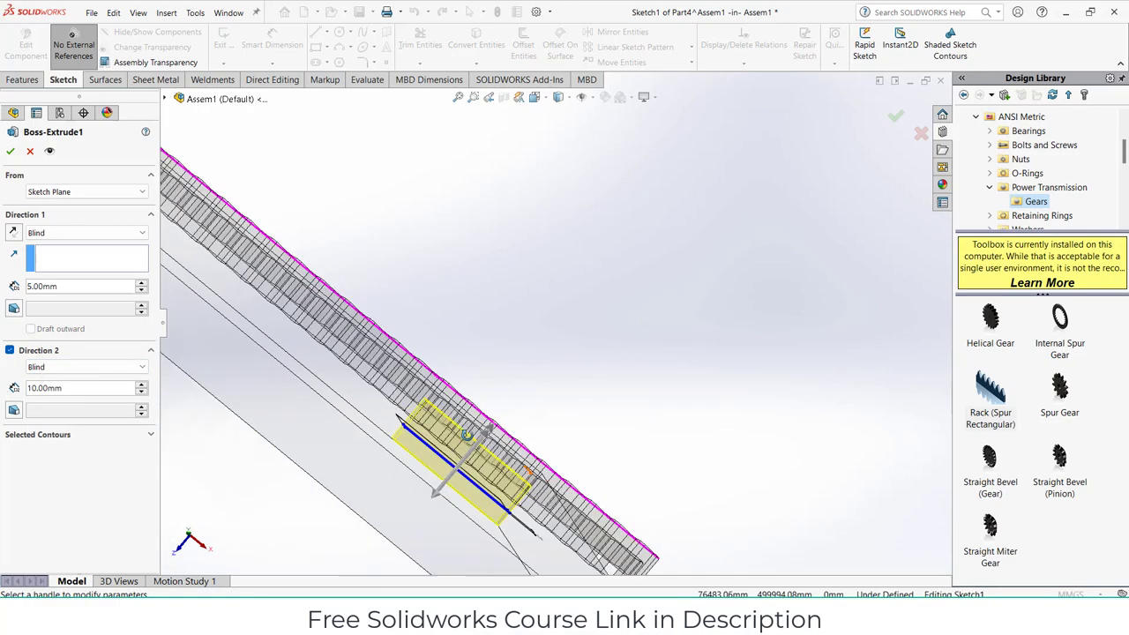
Set the connector extrusion's second-direction depth to 7.5 mm and return to the assembly
middle_drag(468, 435, 464, 472)
drag(75, 385, 1, 385)
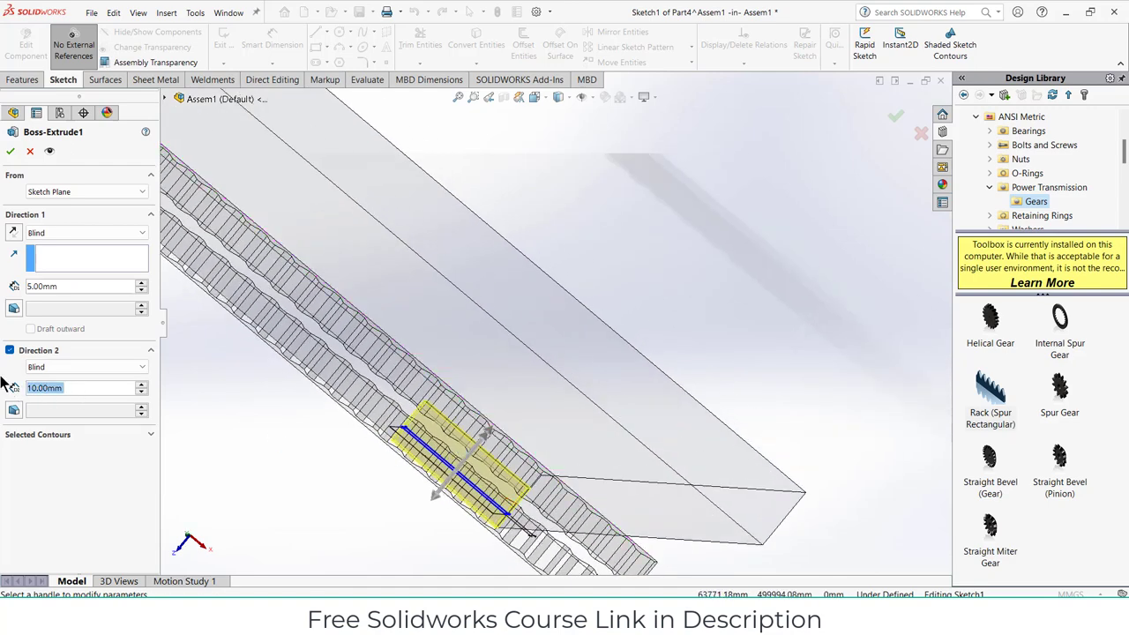
text(7.5)
key(Return)
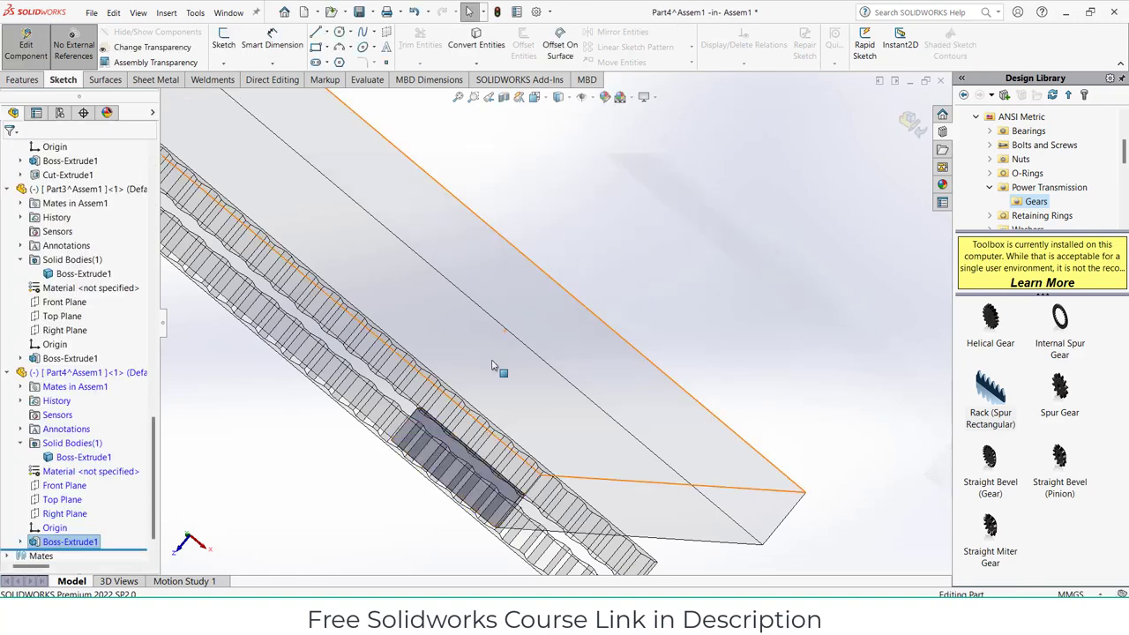
middle_drag(495, 363, 507, 210)
scroll(582, 240, up, 4)
click(914, 124)
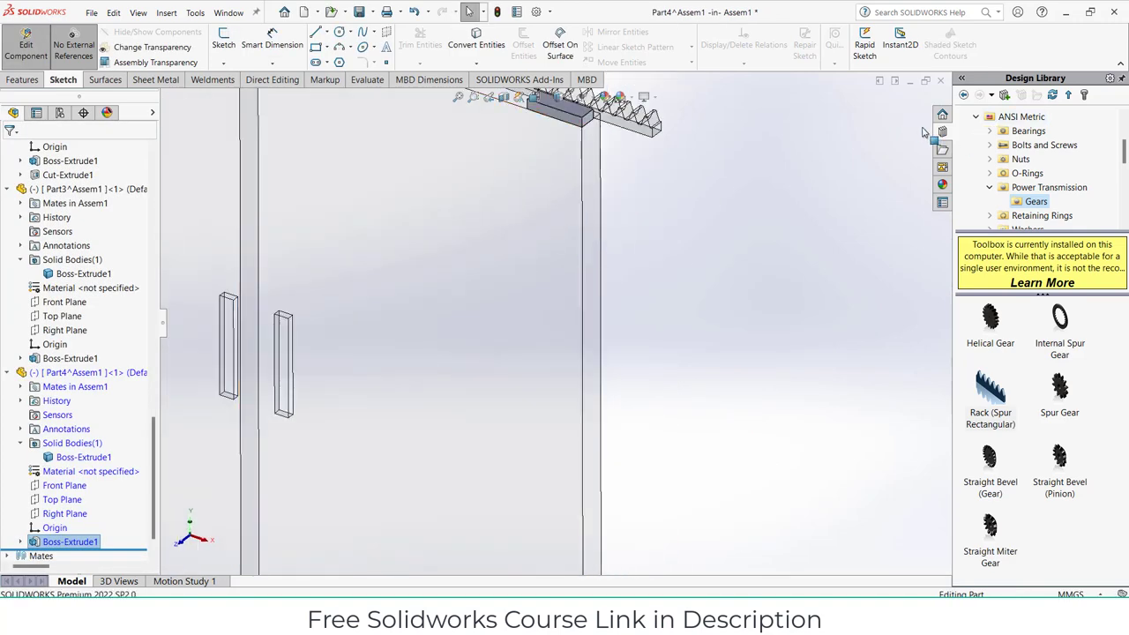
Add a parallel mate between the lower rack's side face and the face directly behind it
middle_drag(540, 120, 527, 131)
scroll(565, 115, down, 5)
scroll(503, 144, down, 1)
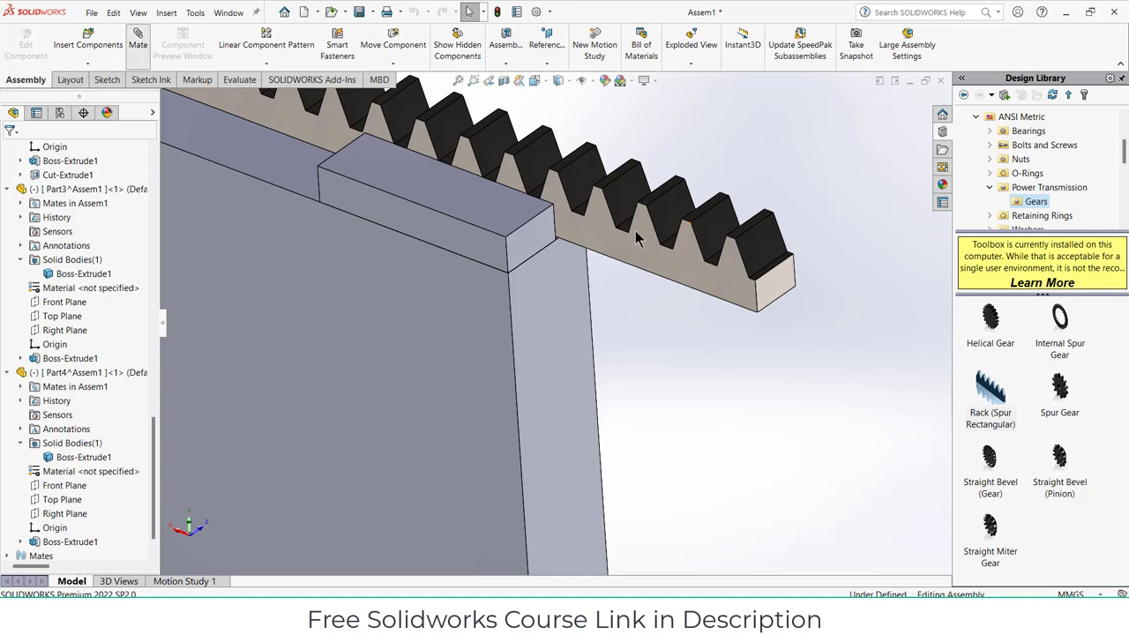
click(603, 242)
middle_drag(600, 245, 549, 264)
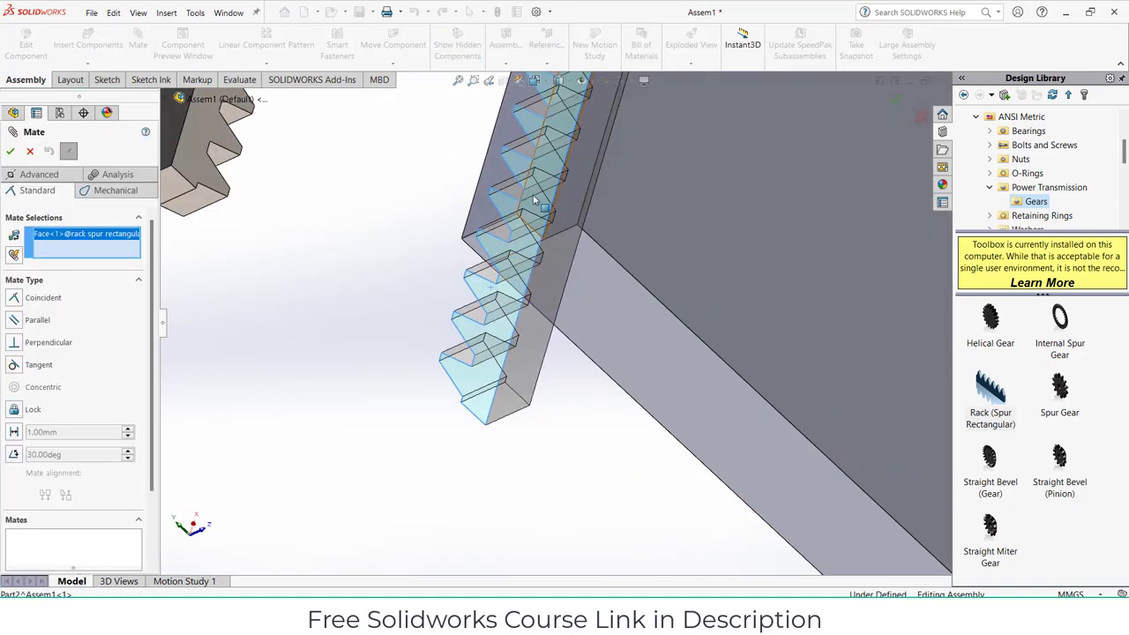
click(534, 201)
click(10, 152)
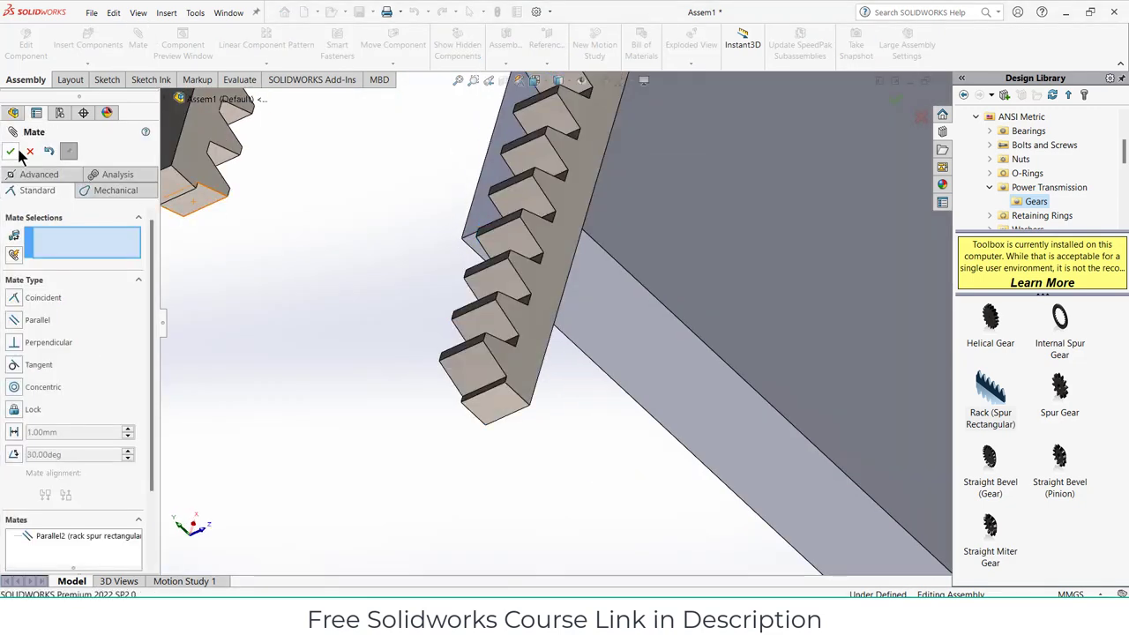
click(30, 152)
View the doors face-on and move the spur gear and one door by hand to test the sliding motion
scroll(644, 295, up, 10)
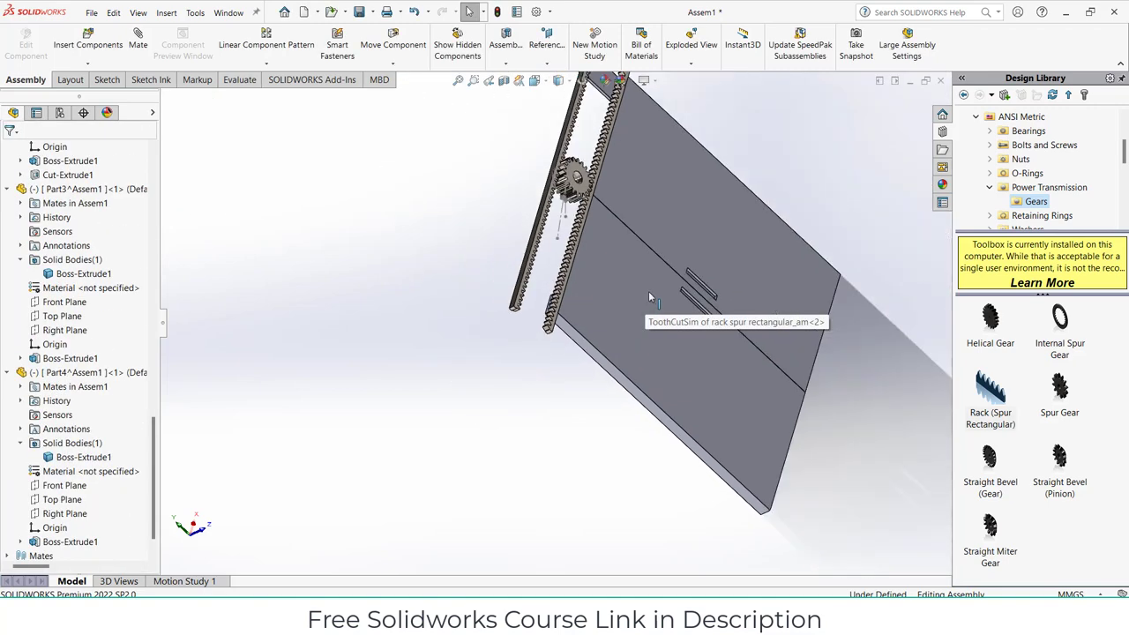
click(631, 324)
key(ctrl+8)
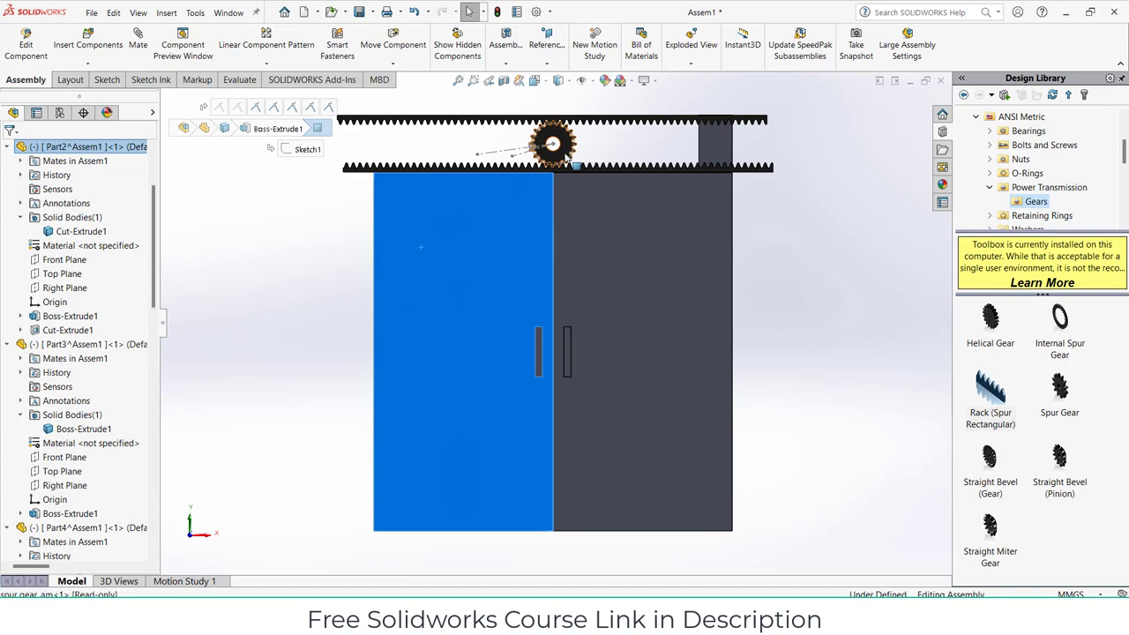
drag(566, 153, 505, 189)
drag(410, 242, 508, 250)
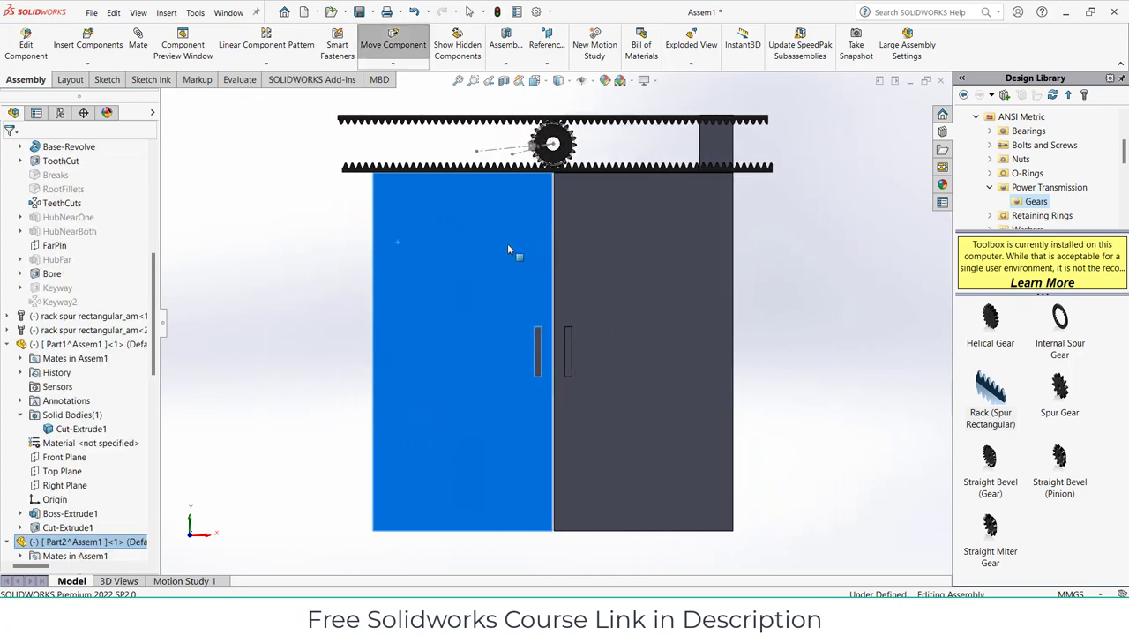
key(Escape)
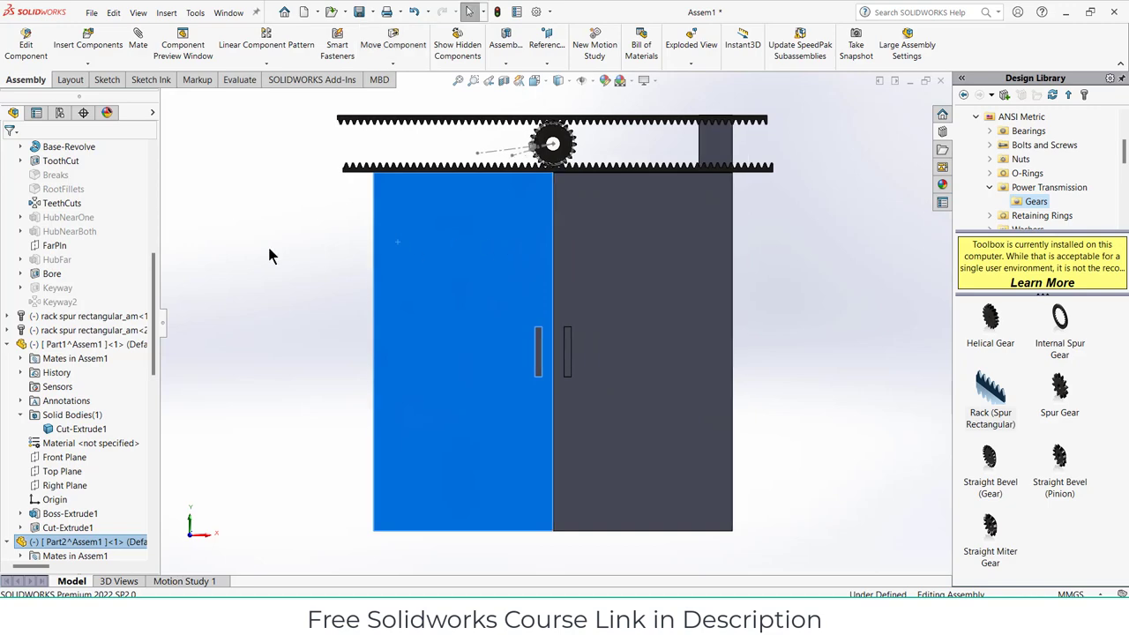
click(269, 246)
Insert a new part into the assembly and start its sketch on the rear face of the doors
middle_drag(339, 265, 569, 169)
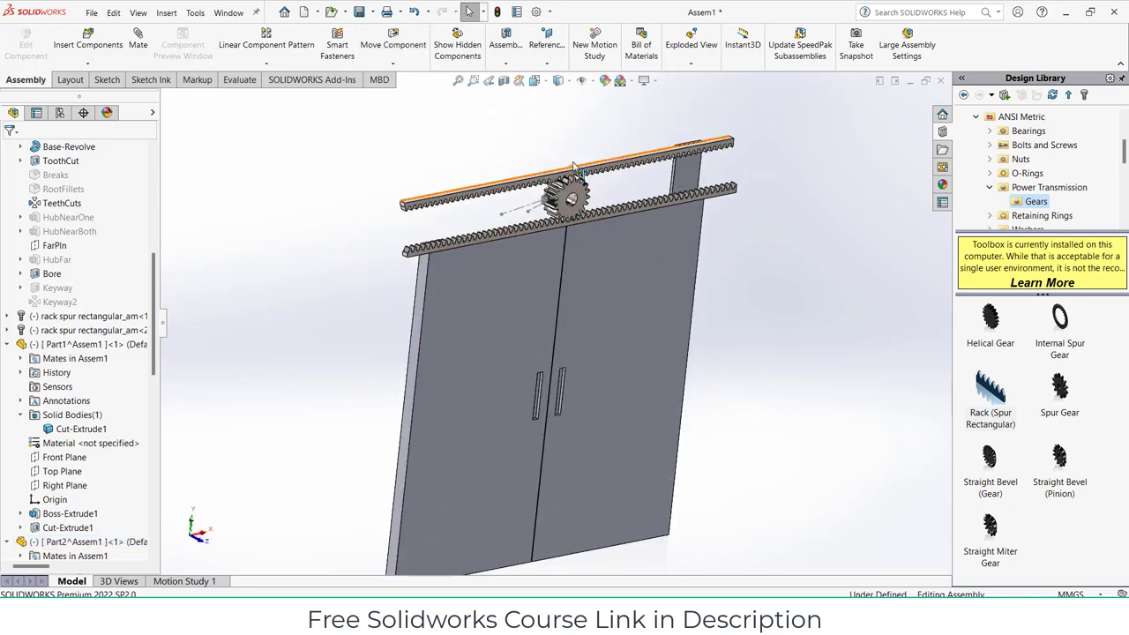
middle_drag(564, 228, 586, 211)
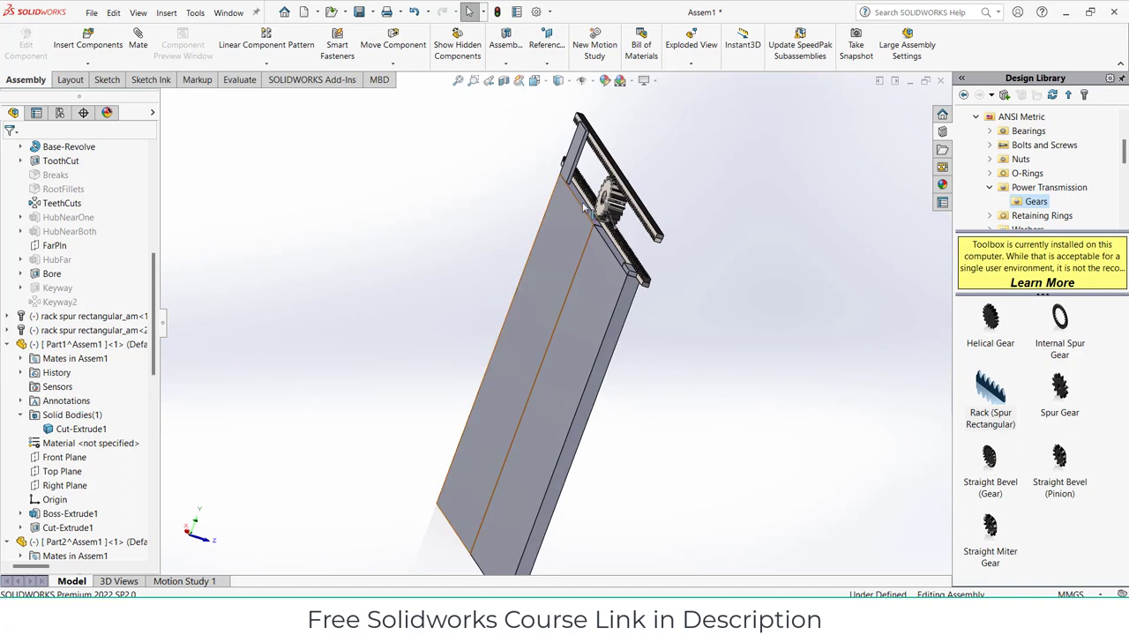
click(88, 64)
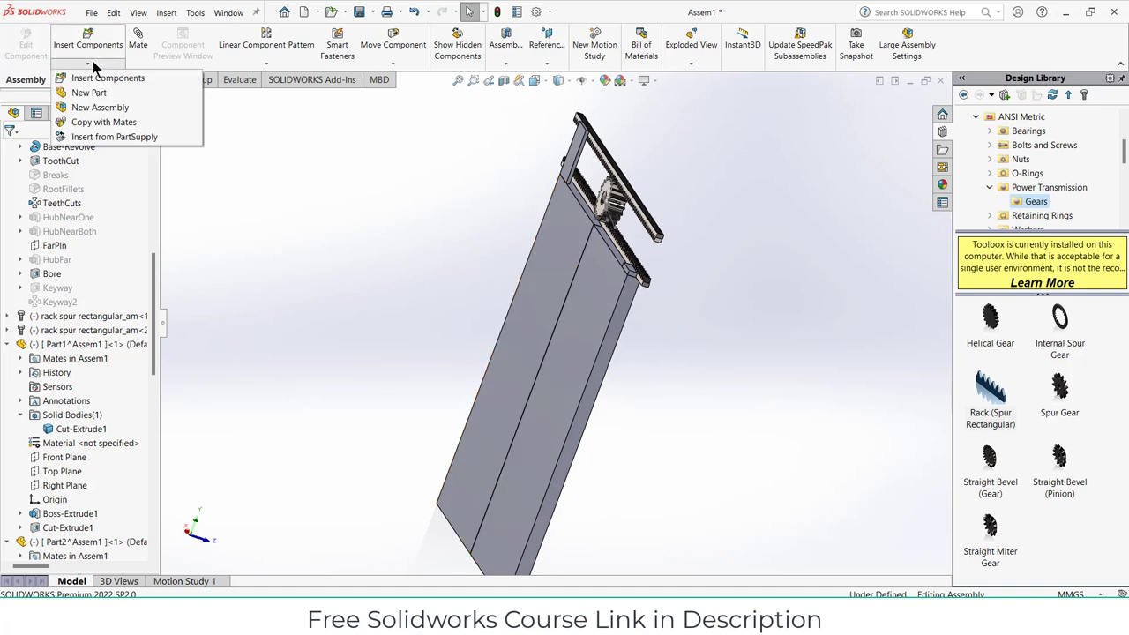
scroll(3, 219, up, 8)
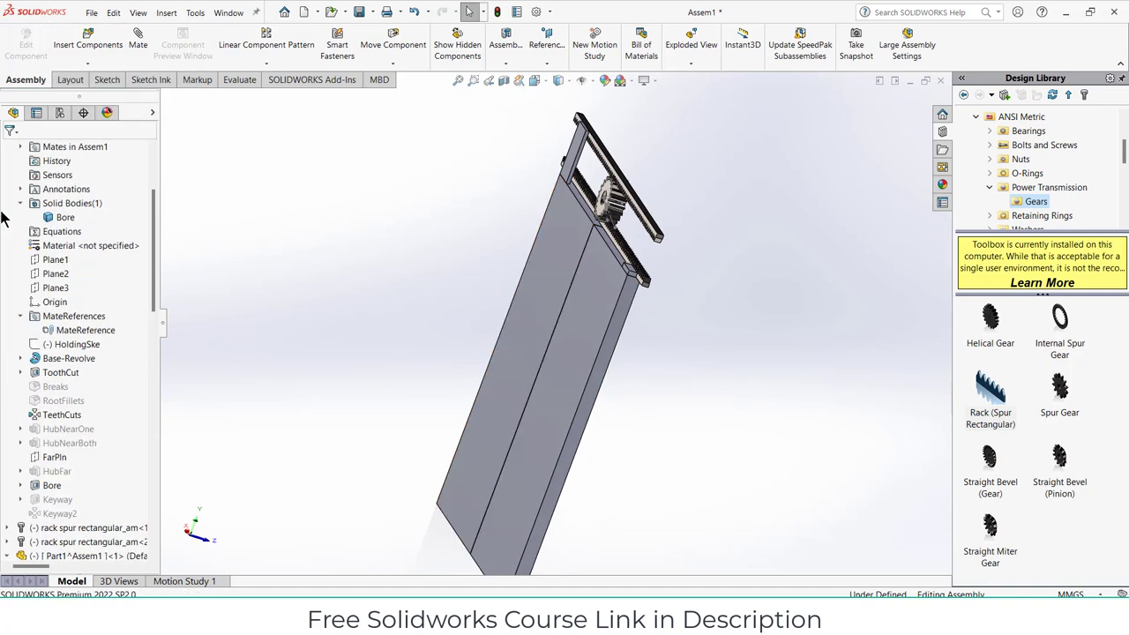
click(88, 64)
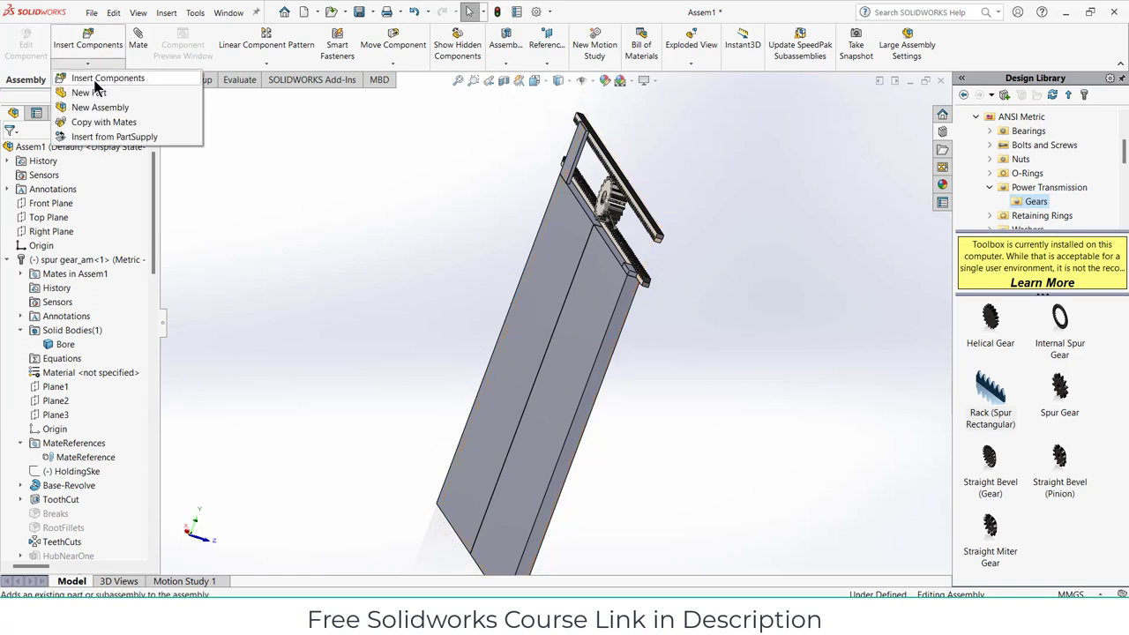
click(78, 93)
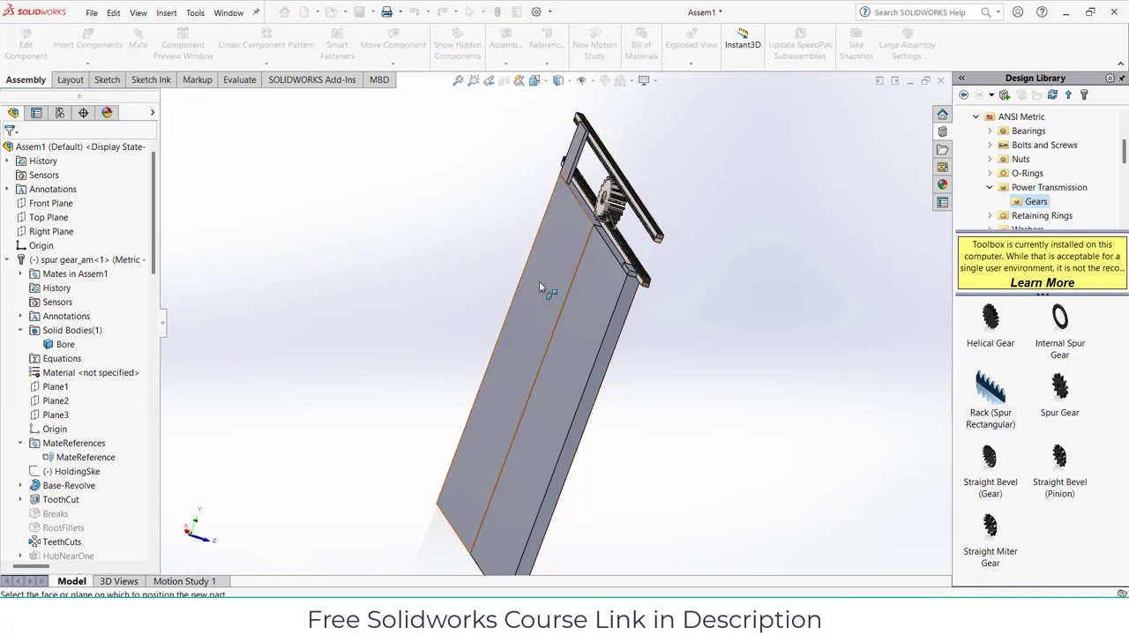
click(595, 297)
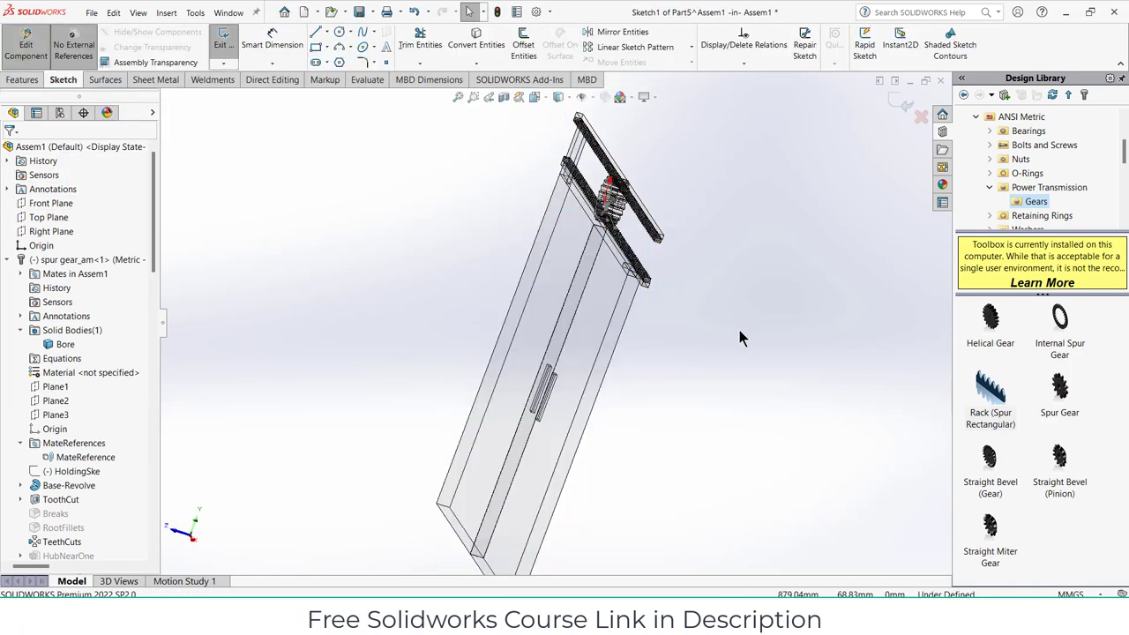
key(ctrl+8)
scroll(554, 230, up, 7)
scroll(554, 229, down, 3)
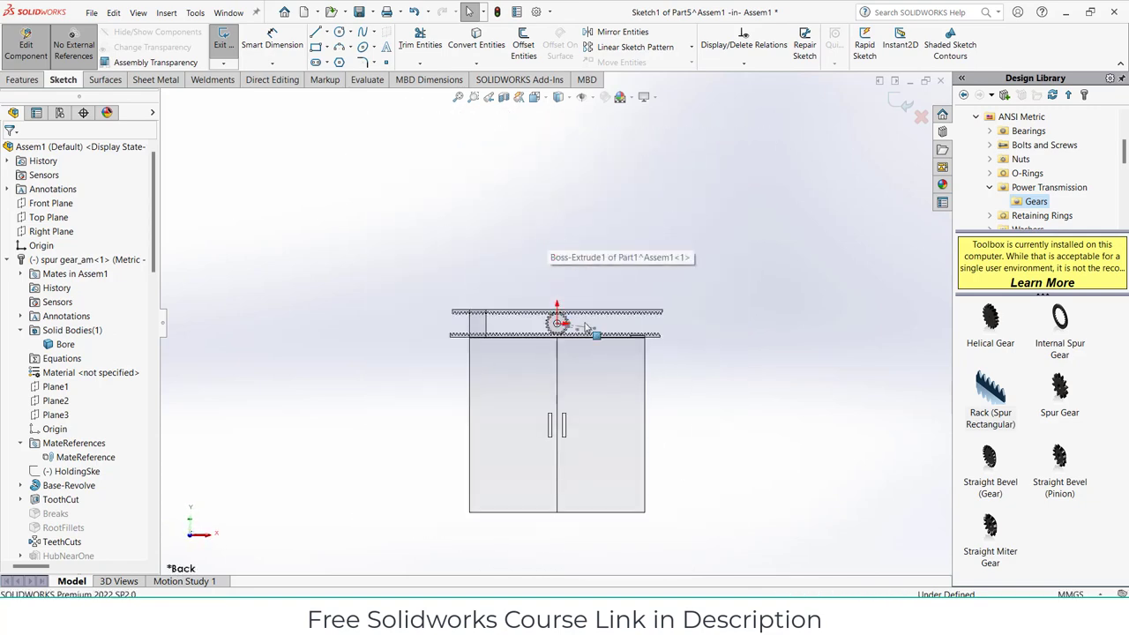
Sketch a rectangle about 606 mm high spanning both doors' width, and a larger surrounding wall rectangle about 1011 mm high from the same base line
click(316, 49)
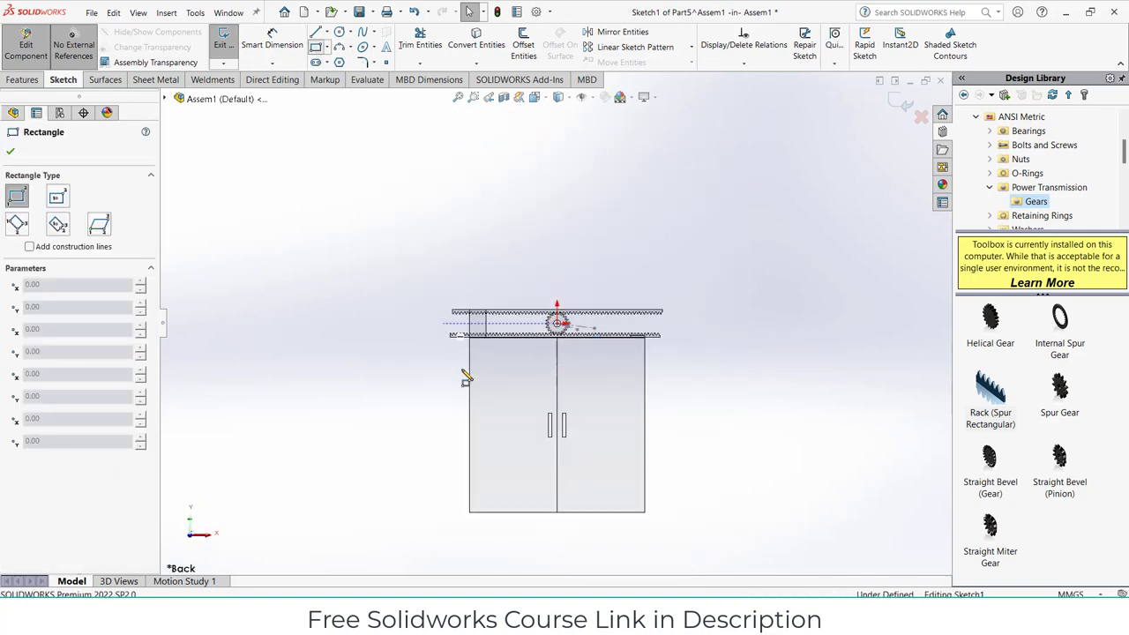
click(470, 513)
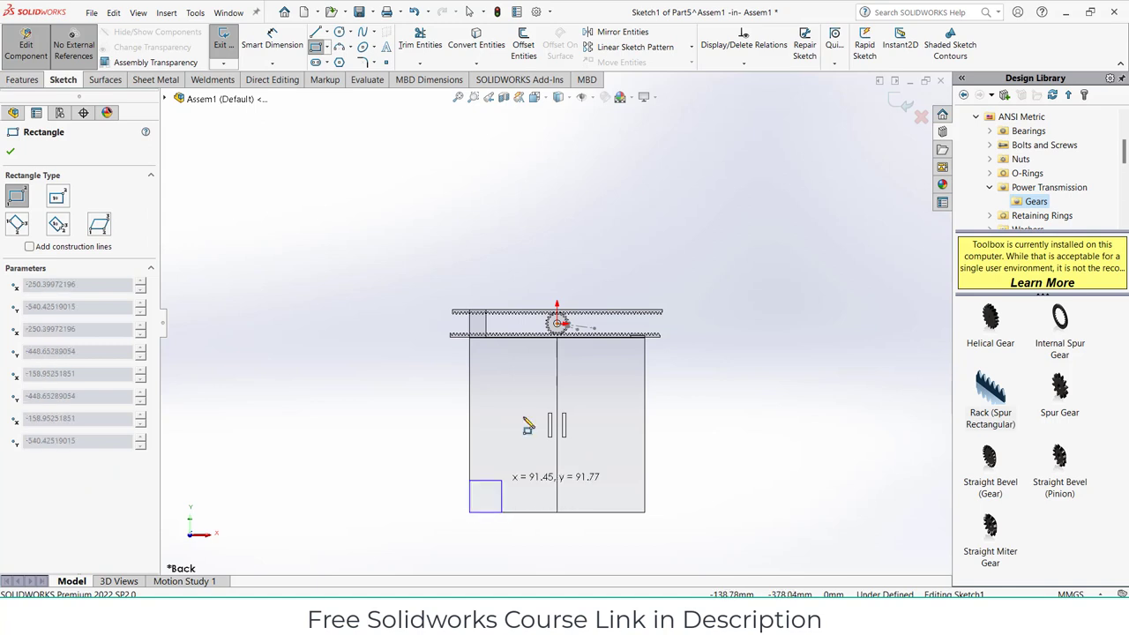
click(645, 301)
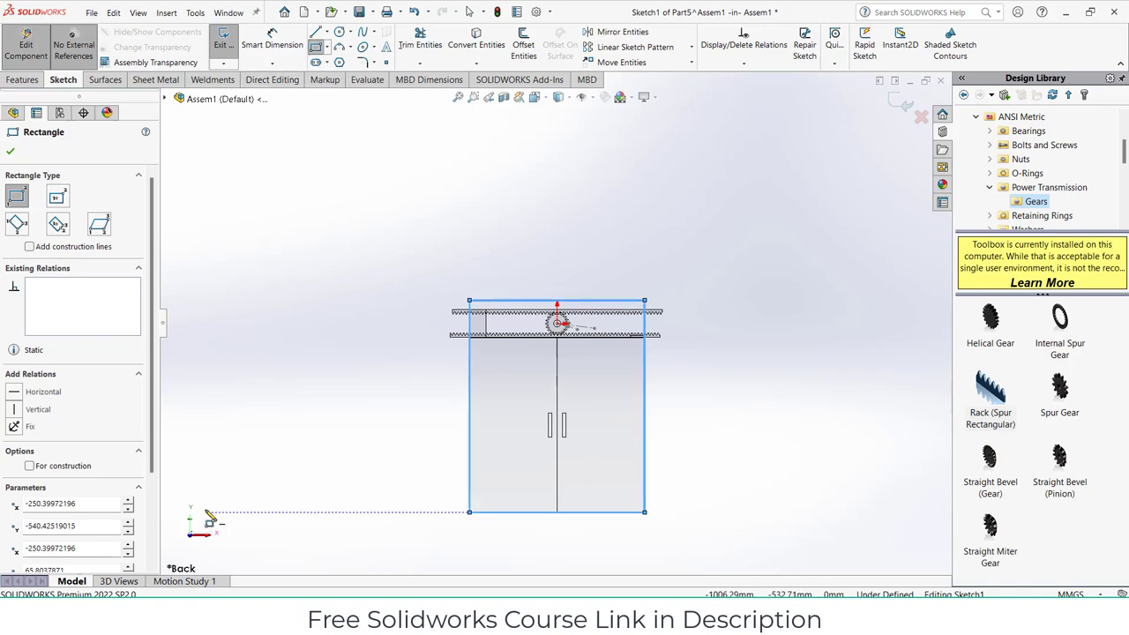
click(206, 512)
scroll(760, 252, up, 3)
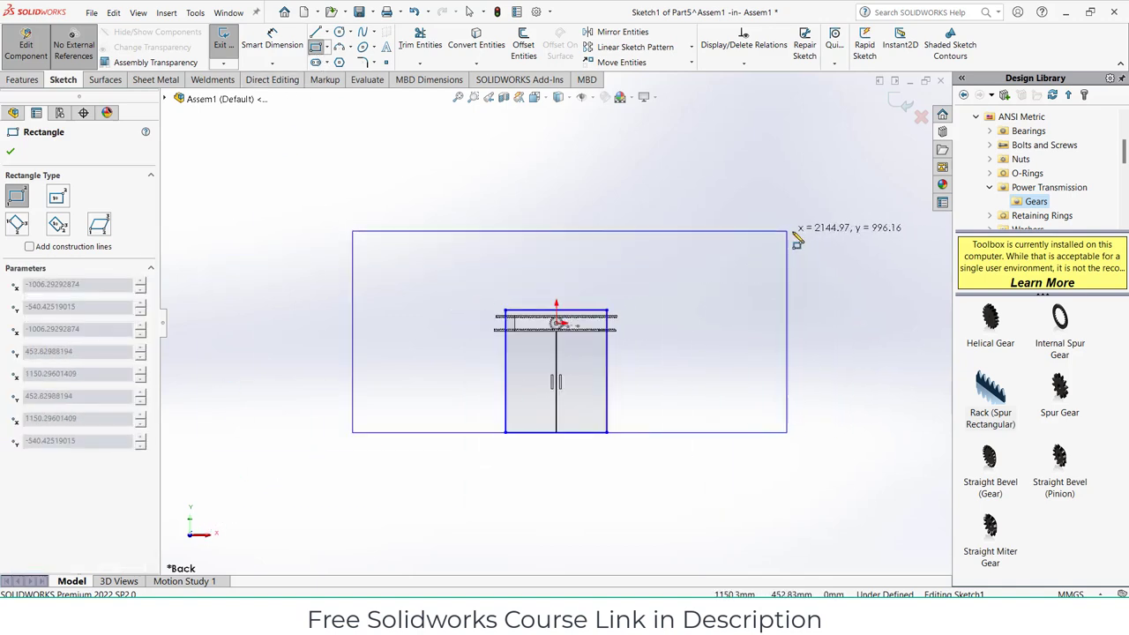
click(769, 232)
scroll(688, 298, down, 3)
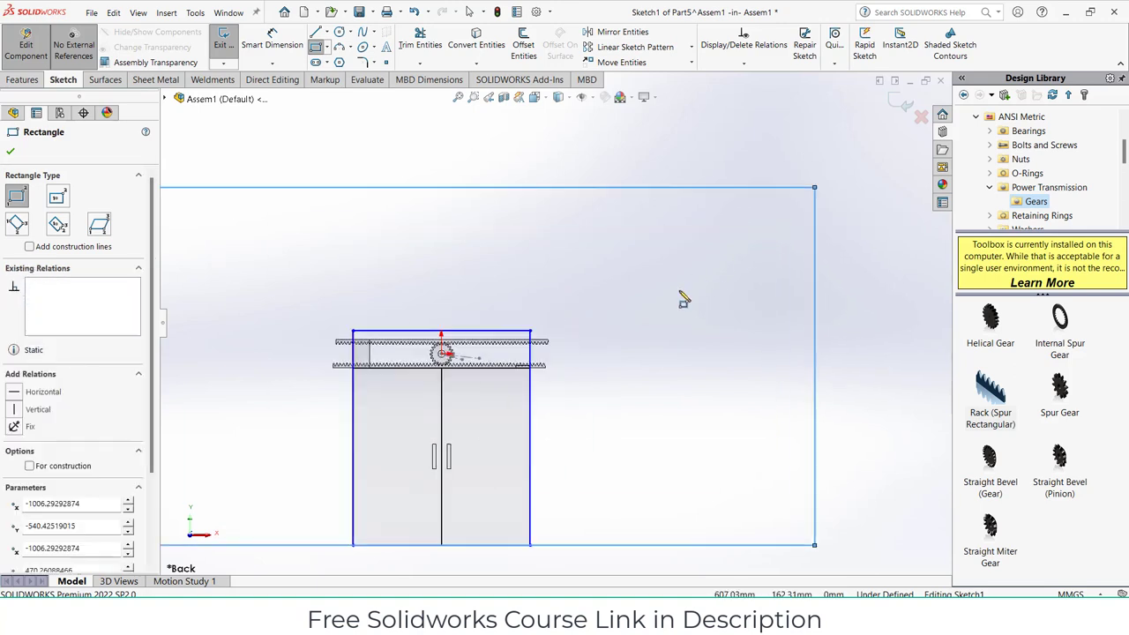
Extrude the wall region between the two rectangles with a blind depth of 10 mm and return to the assembly
click(24, 81)
click(231, 48)
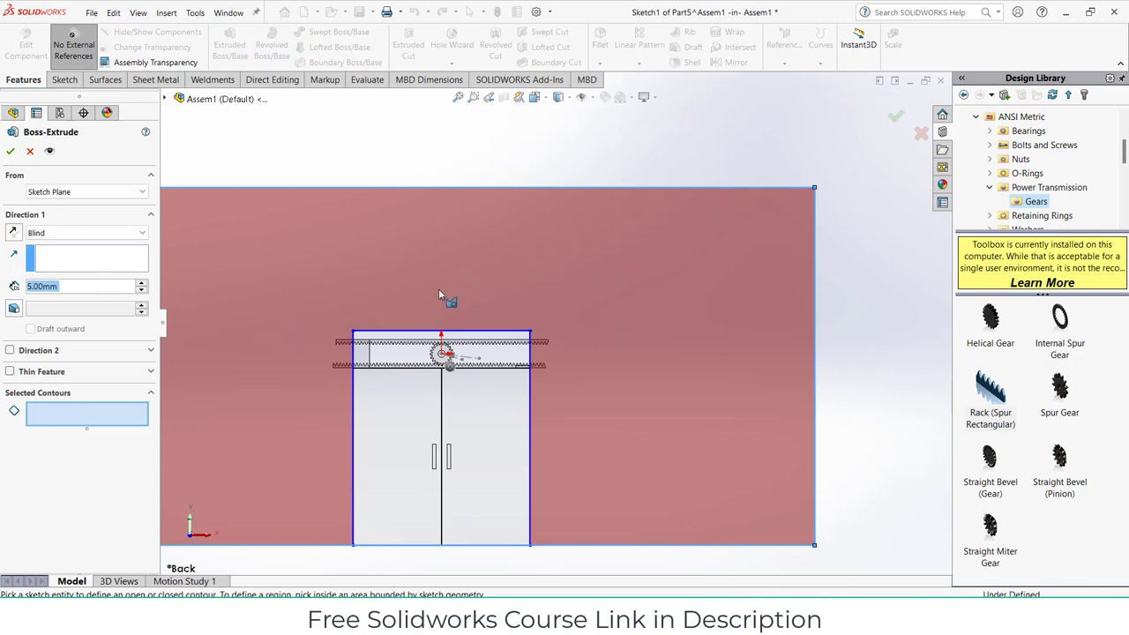
middle_drag(439, 295, 280, 360)
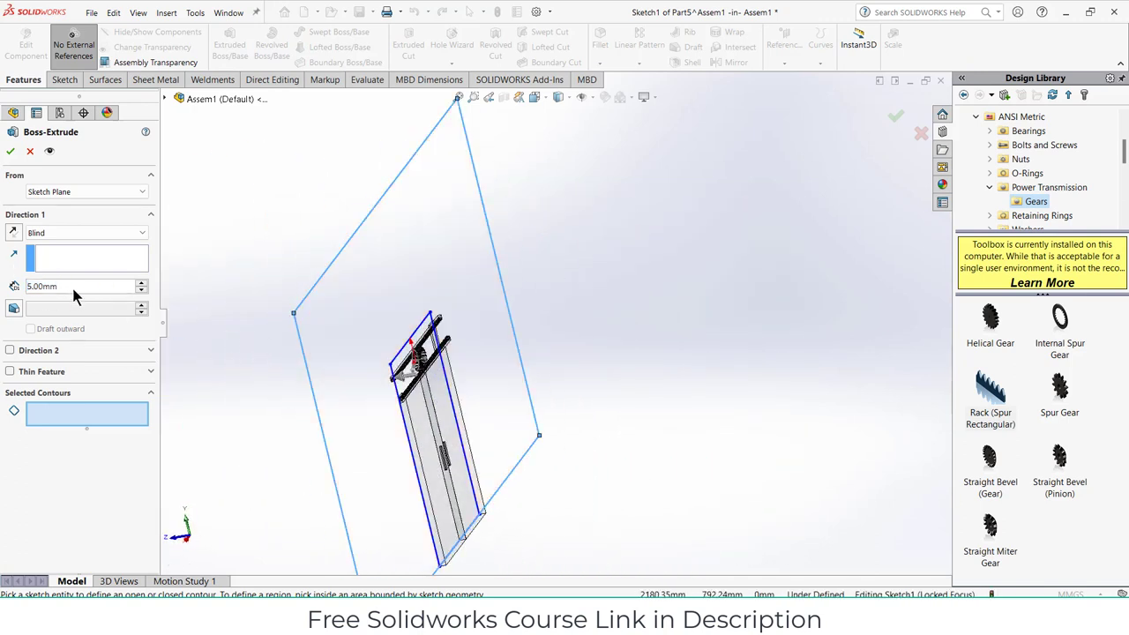
drag(77, 286, 4, 272)
text(10)
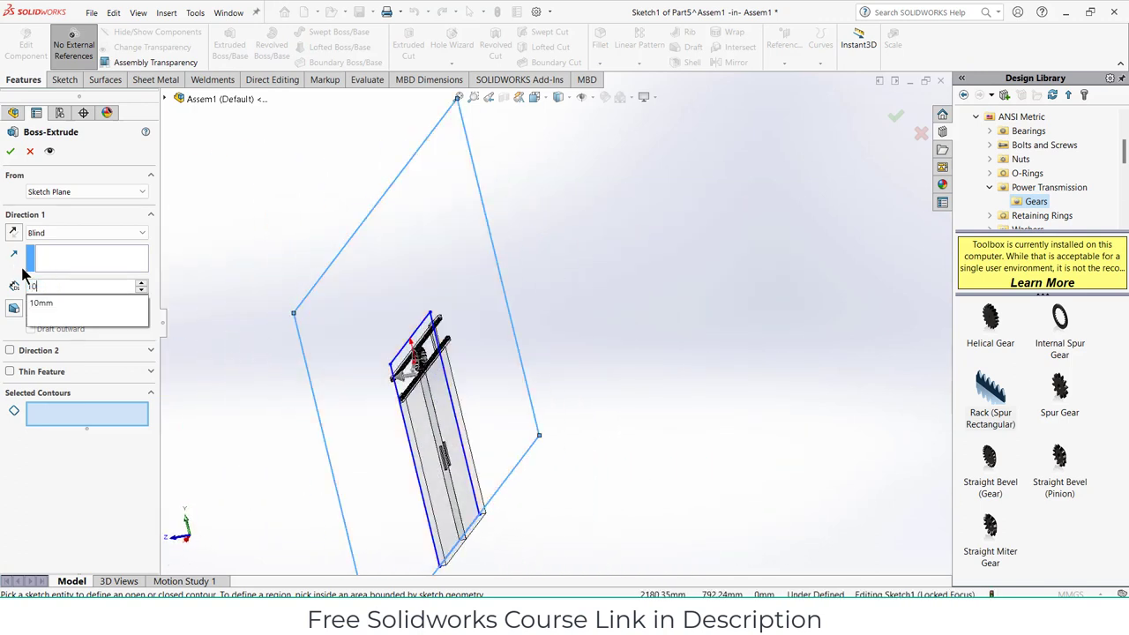
key(Return)
click(358, 297)
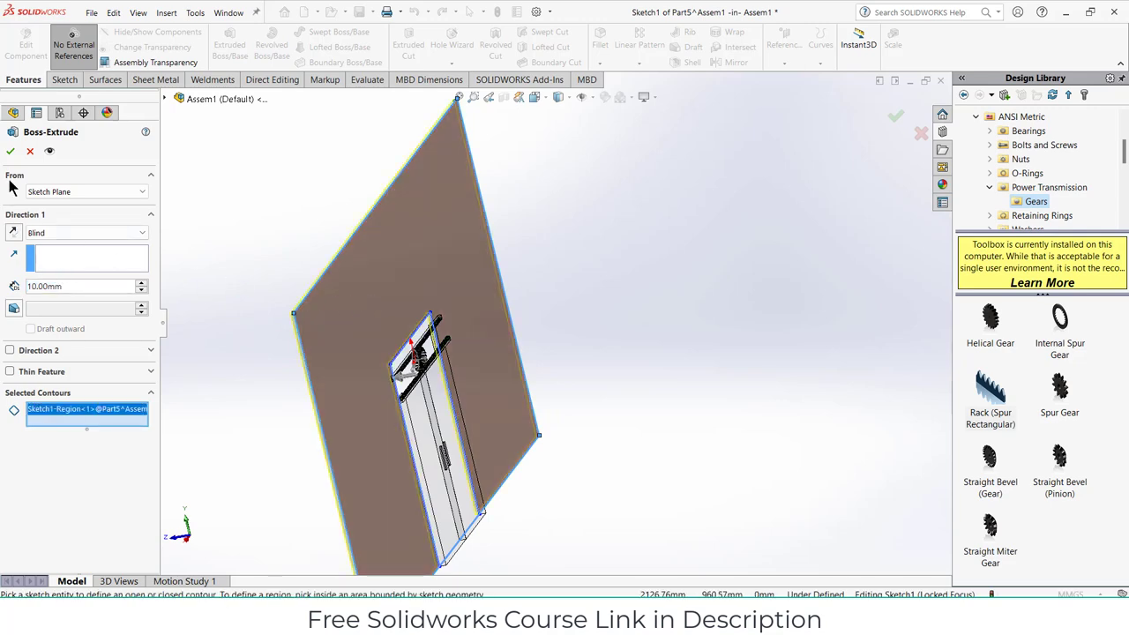
scroll(379, 391, down, 6)
middle_drag(383, 379, 407, 381)
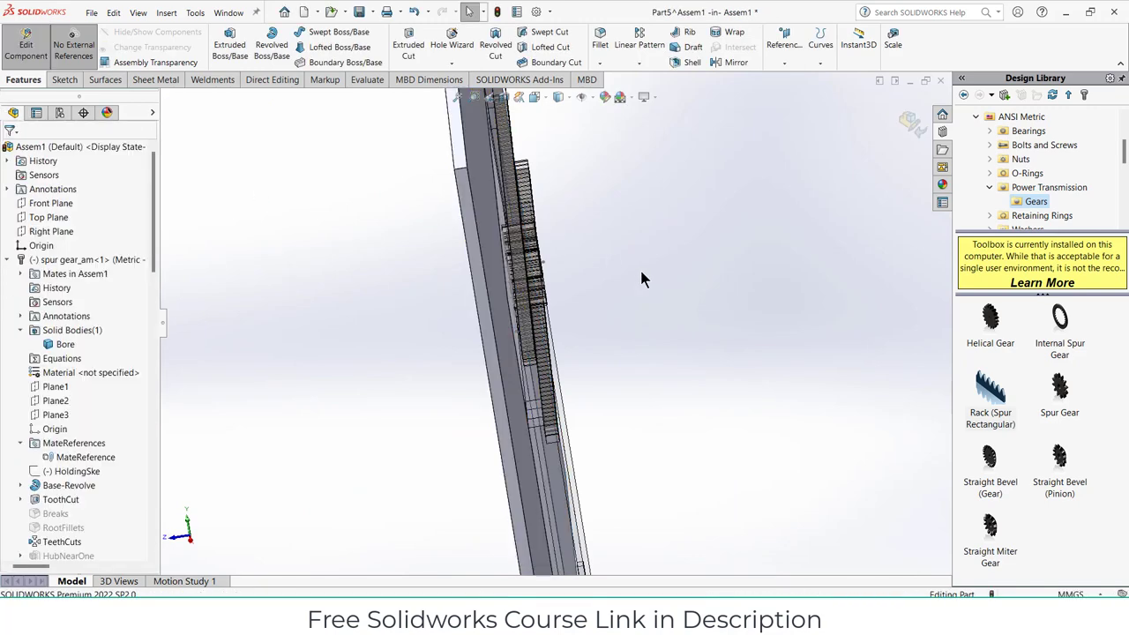
click(910, 122)
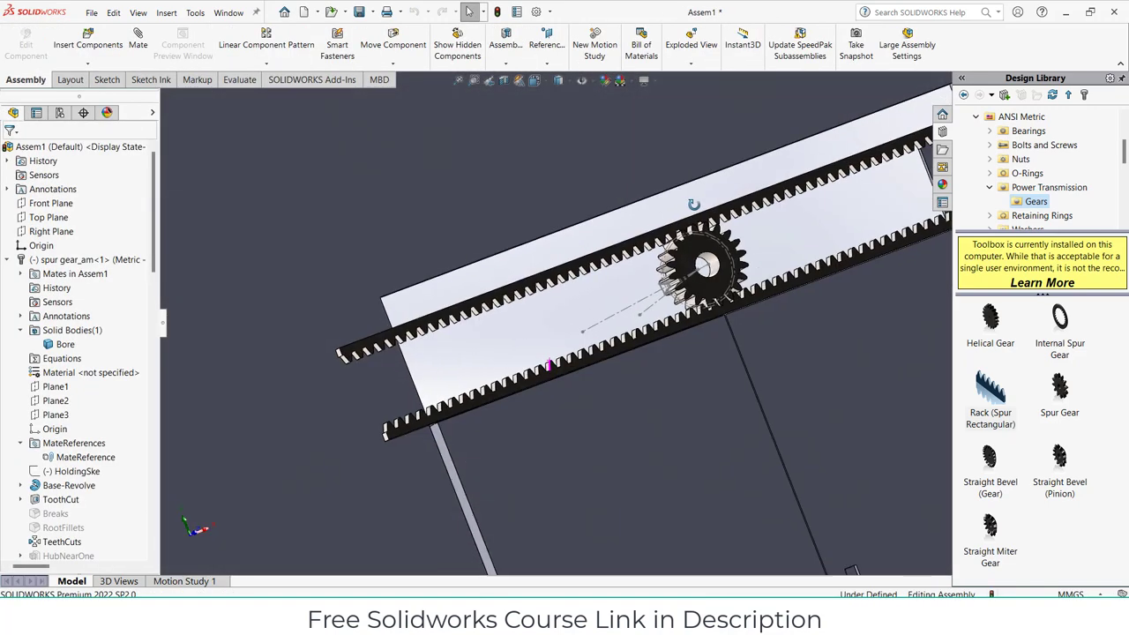
Hide the spur gear's TooCutSke sketch under its ToothCut feature
scroll(720, 322, up, 3)
scroll(720, 321, down, 4)
middle_drag(682, 319, 809, 326)
click(809, 327)
key(ctrl+8)
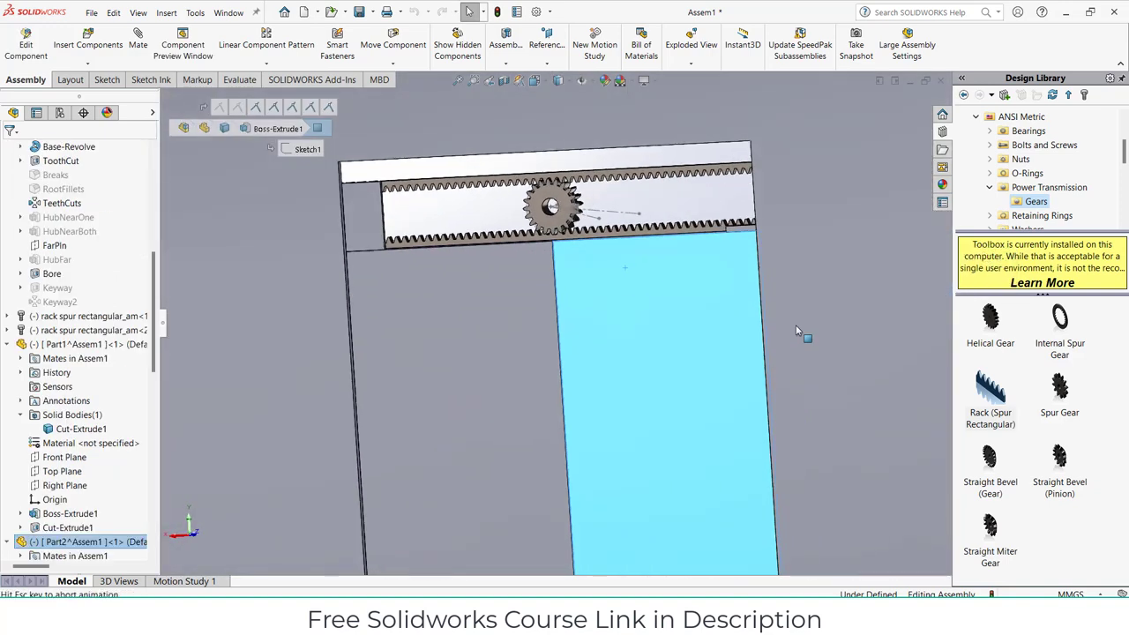
scroll(569, 319, down, 11)
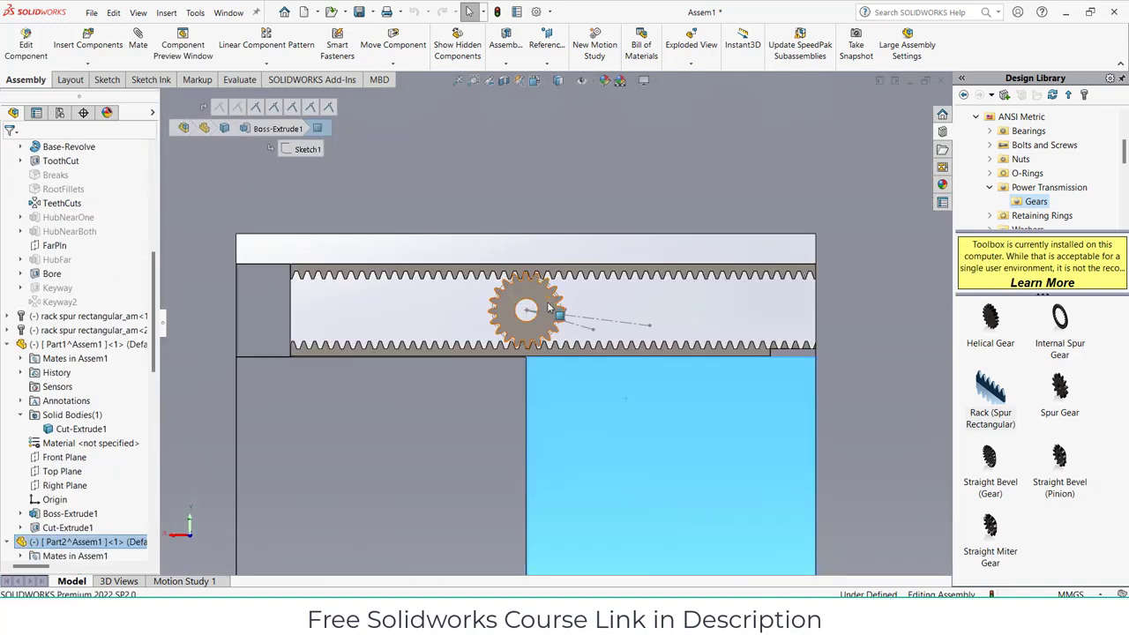
scroll(587, 328, up, 5)
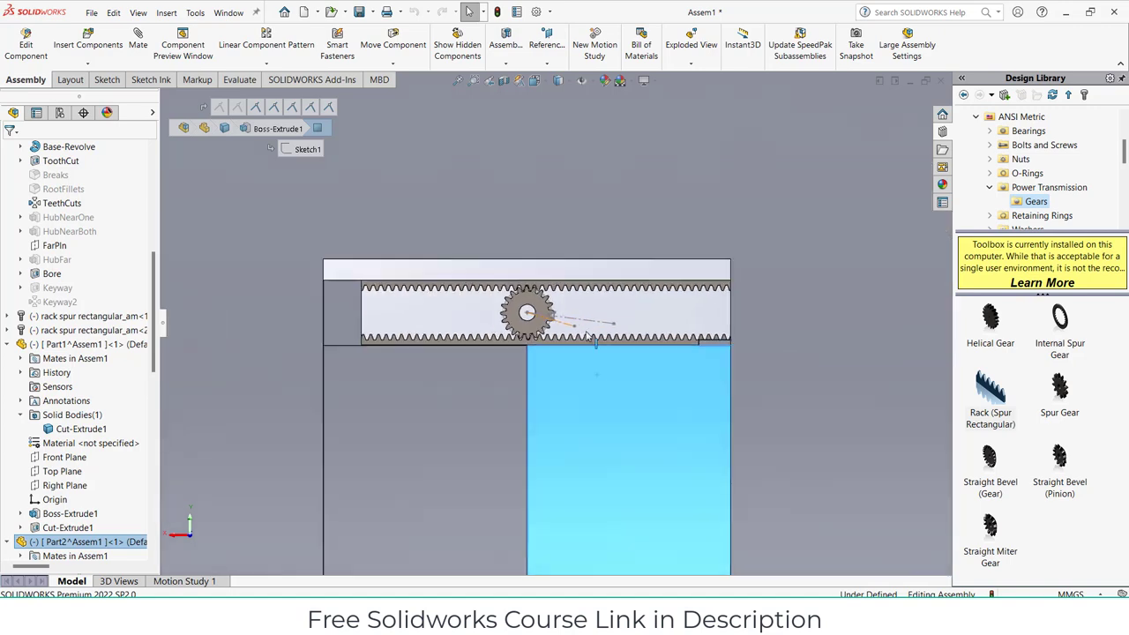
scroll(588, 328, down, 5)
scroll(172, 295, up, 3)
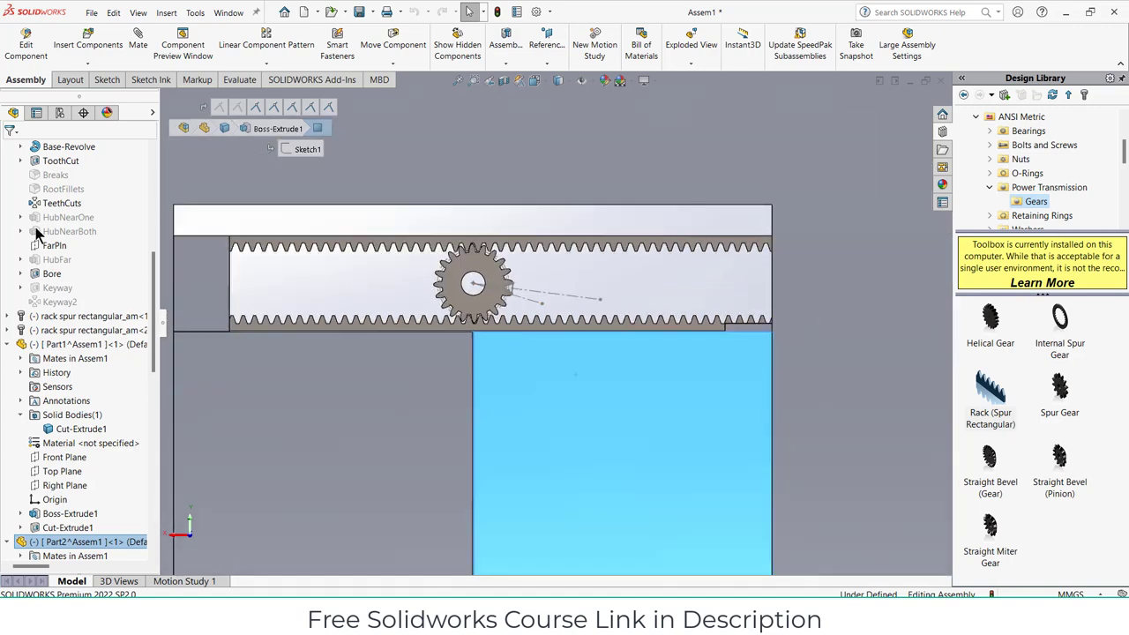
scroll(35, 232, up, 4)
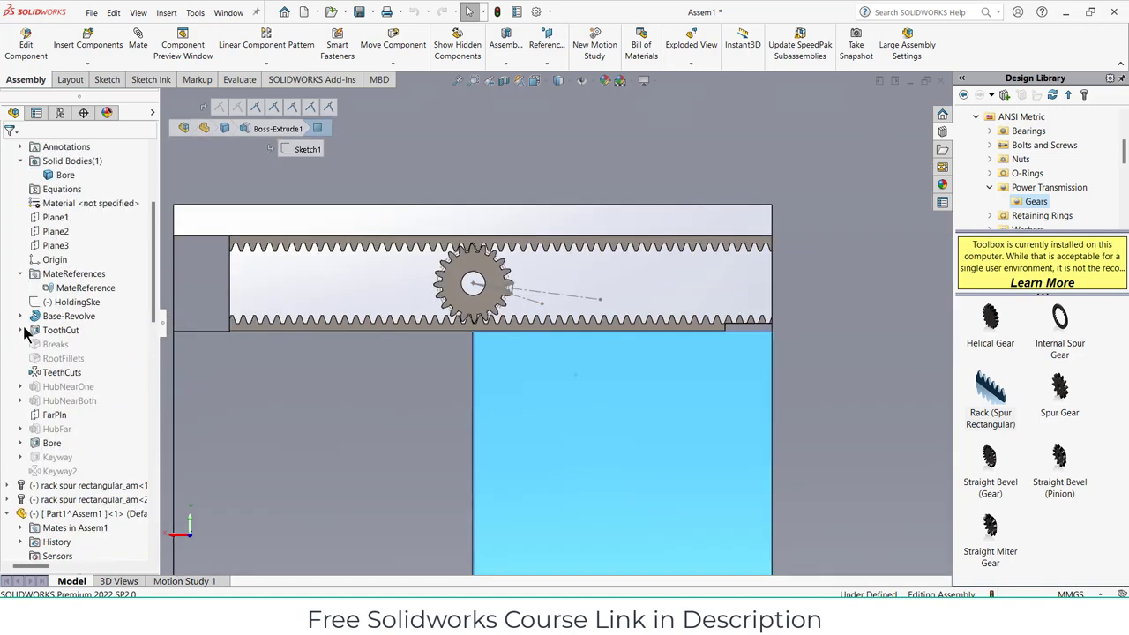
click(22, 330)
right_click(72, 343)
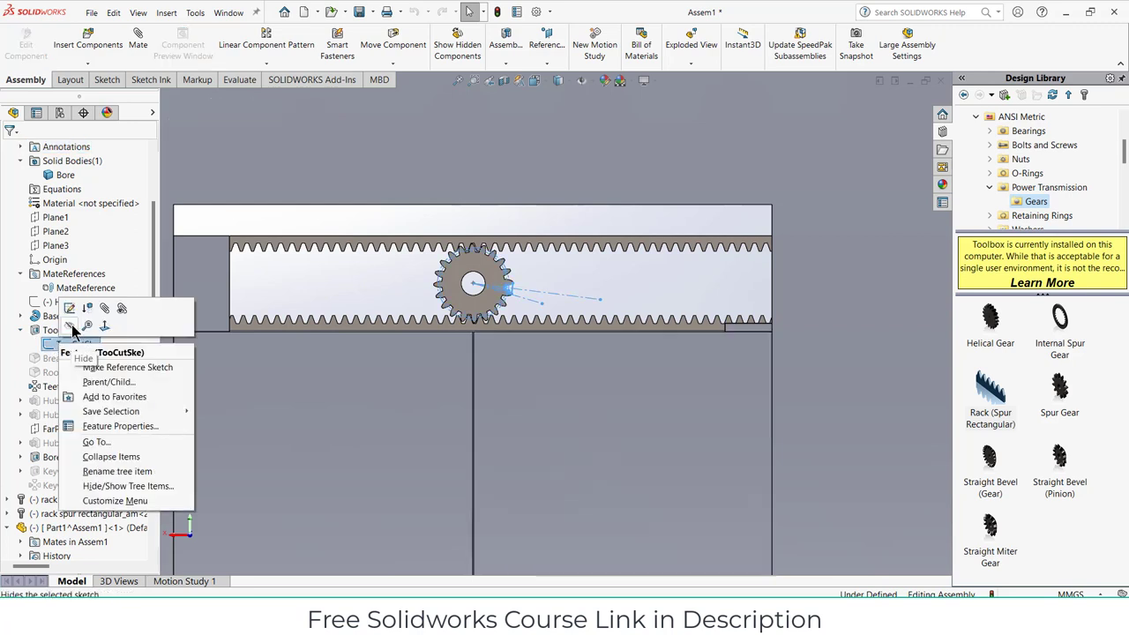
click(74, 326)
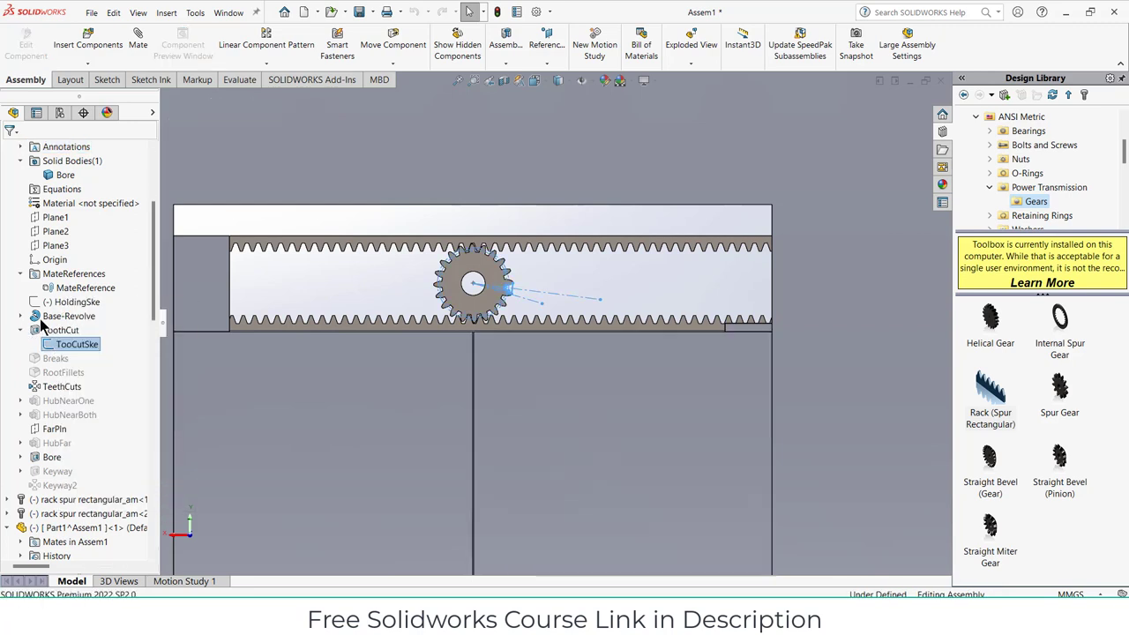
scroll(44, 178, up, 4)
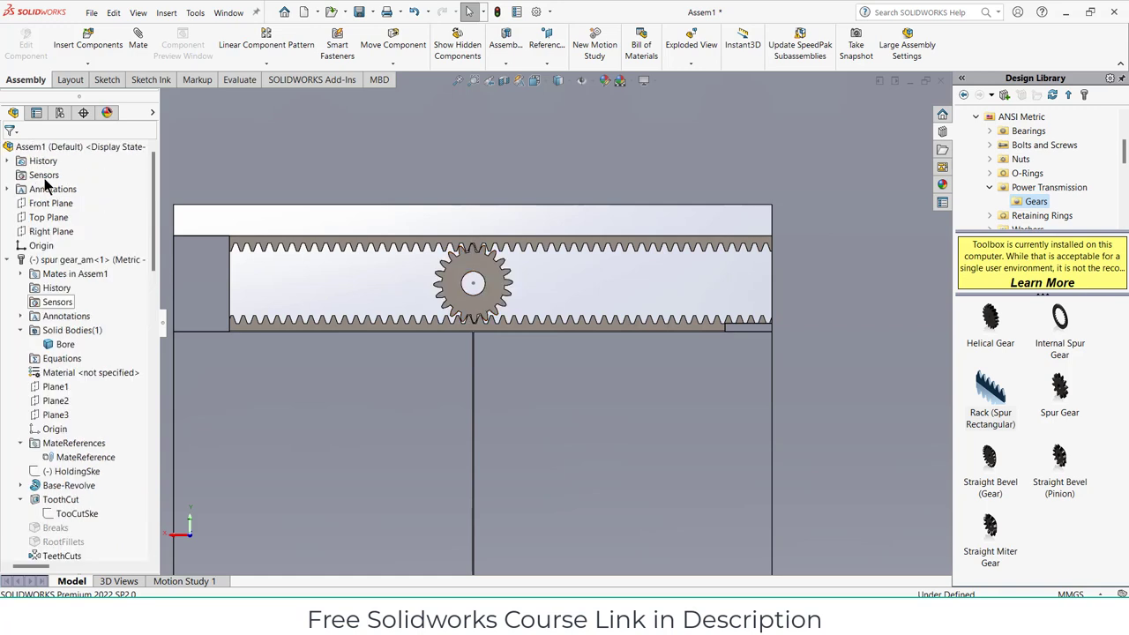
Open Motion Study 1 with the doors and rack mechanism in view
scroll(584, 278, up, 3)
scroll(582, 333, up, 2)
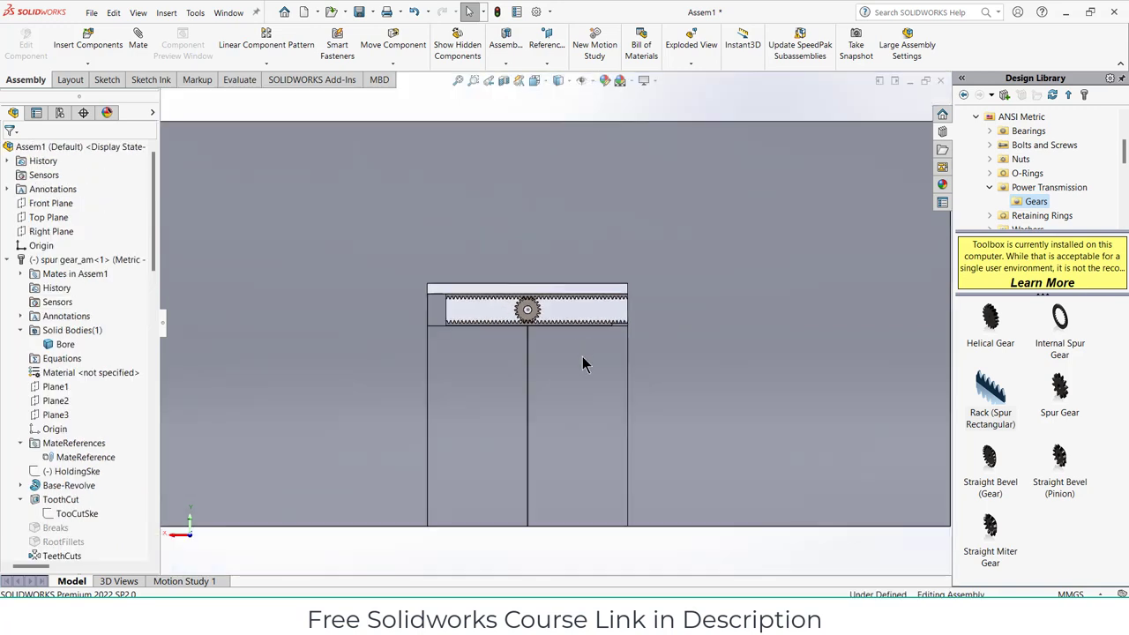
scroll(583, 360, down, 3)
scroll(528, 350, up, 2)
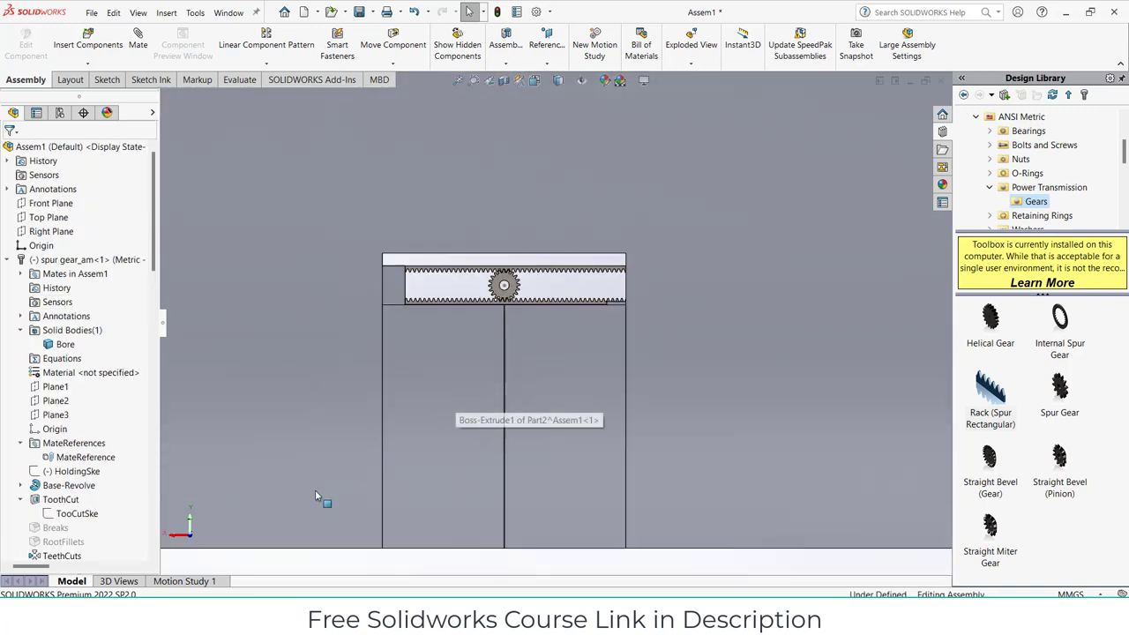
click(210, 580)
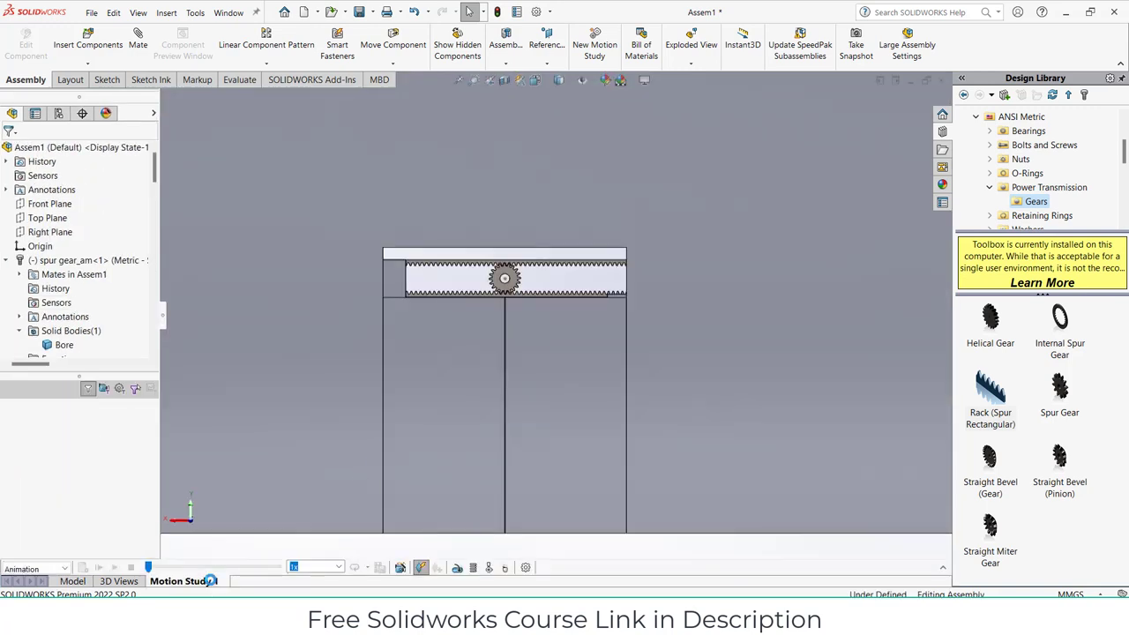
click(458, 569)
scroll(512, 378, down, 5)
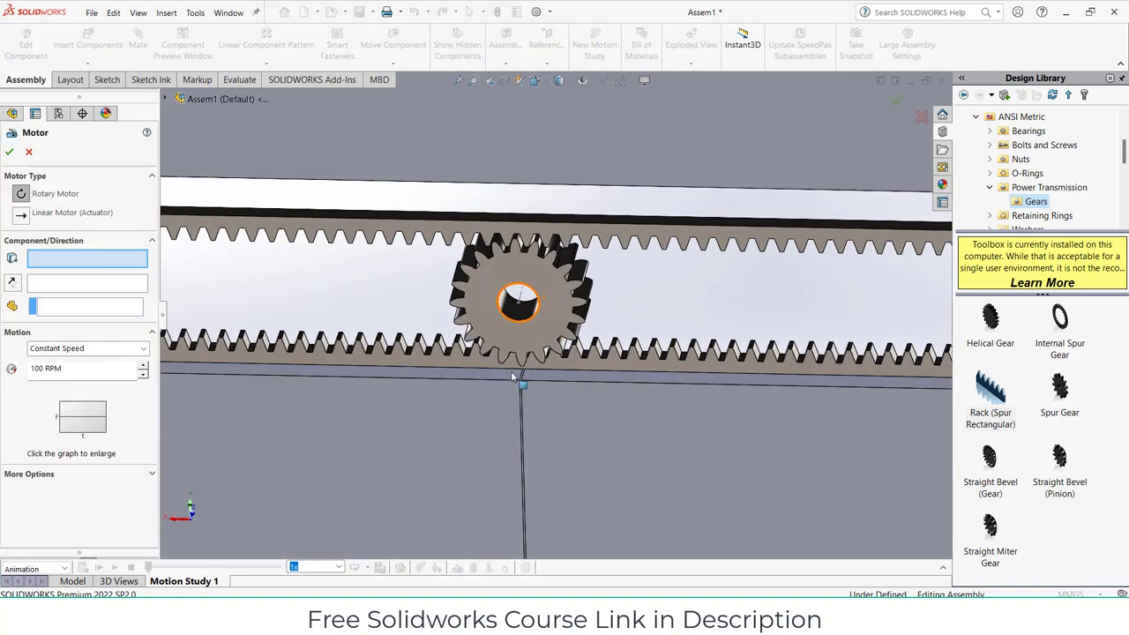
click(510, 324)
scroll(556, 324, up, 6)
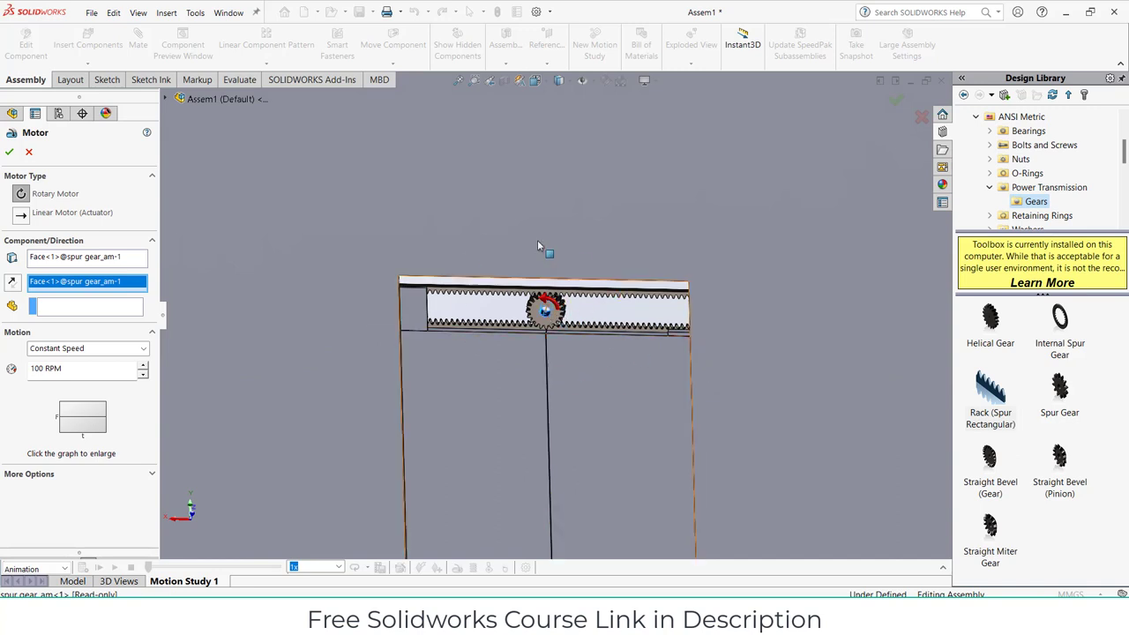
middle_drag(596, 296, 590, 273)
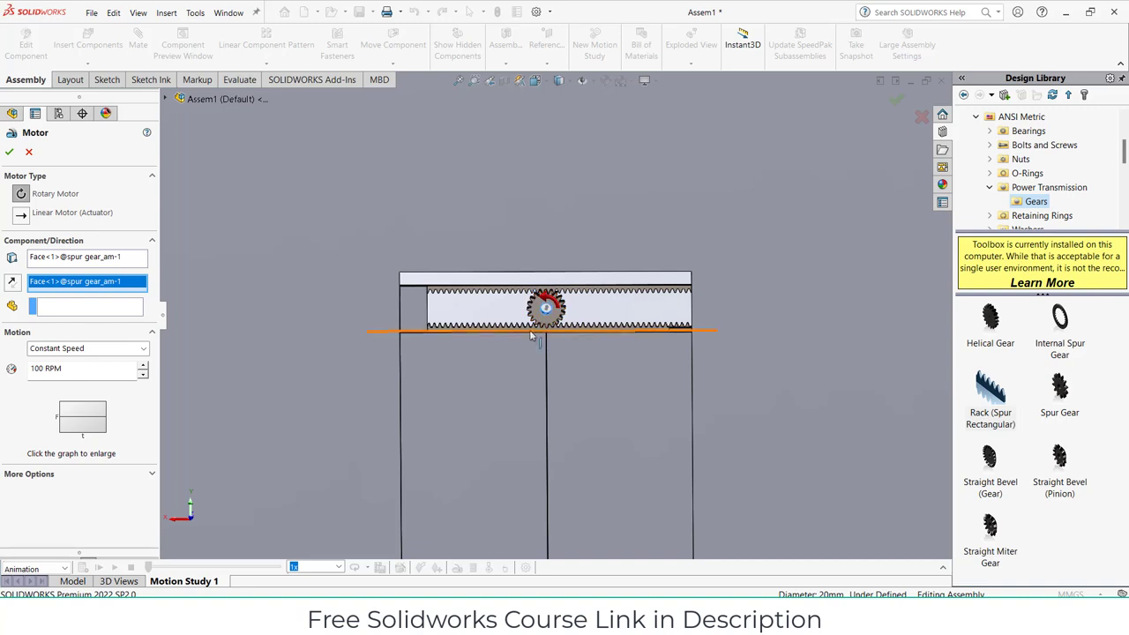
mouse_move(578, 361)
mouse_down()
mouse_move(589, 362)
mouse_move(579, 358)
mouse_up()
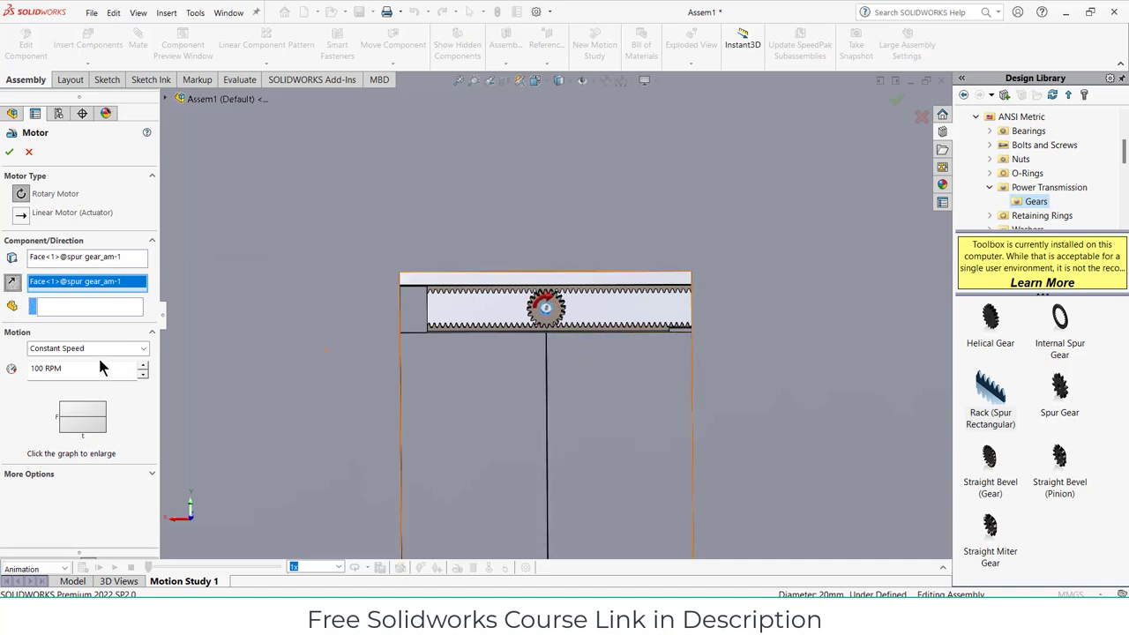
click(30, 154)
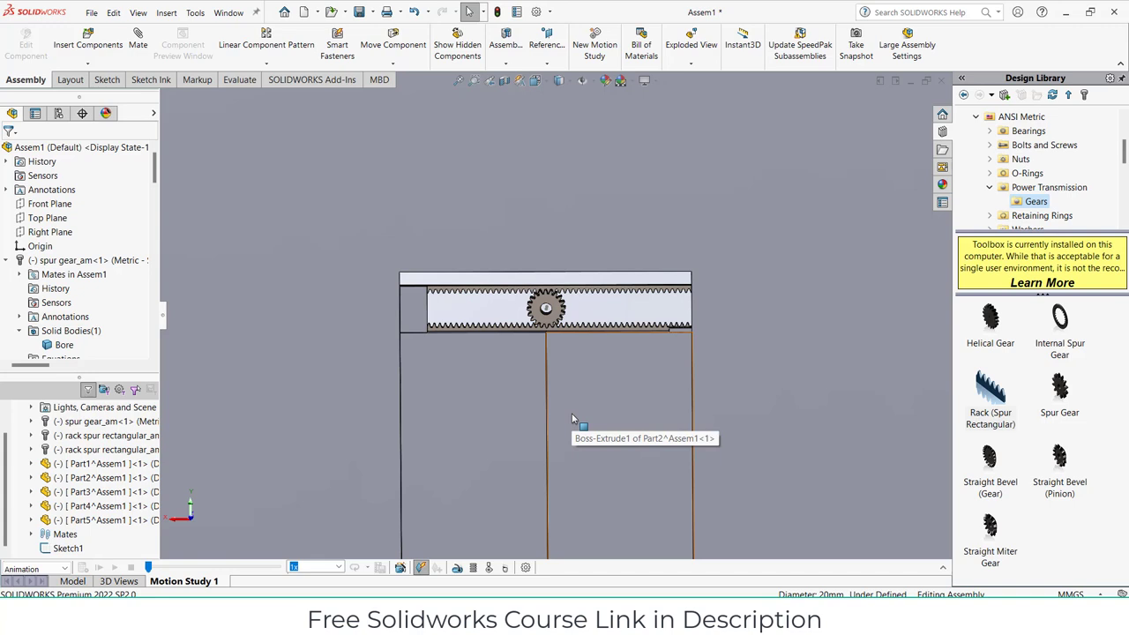
Add a linear motor on the outer side face of the Part2 door, moving it a distance of 250 mm over 5 seconds
click(457, 569)
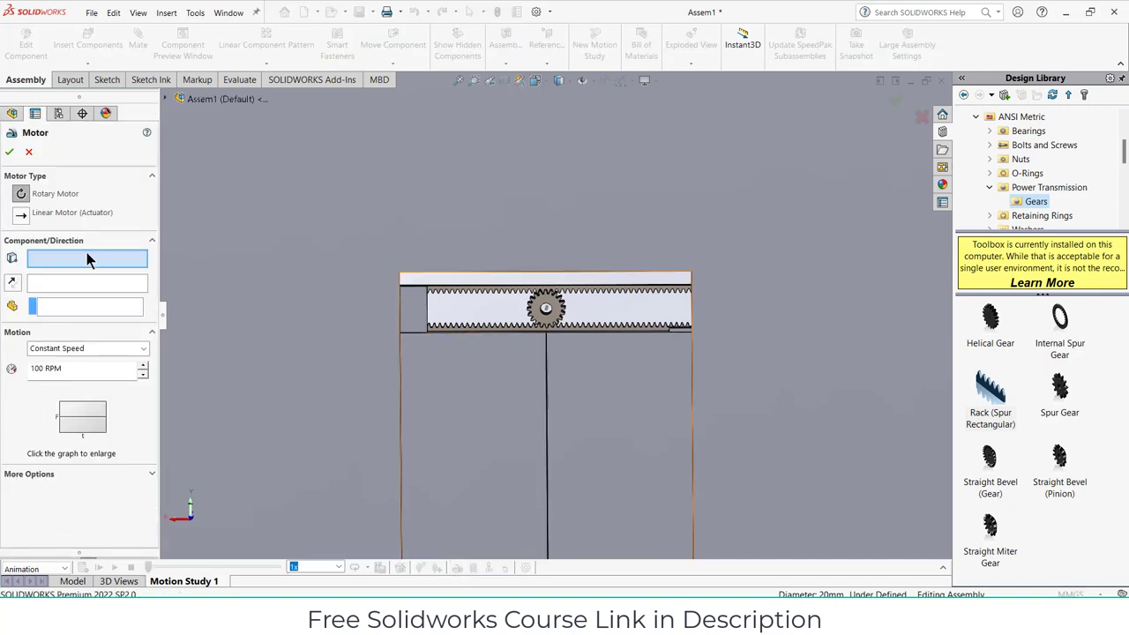
middle_drag(535, 303, 468, 344)
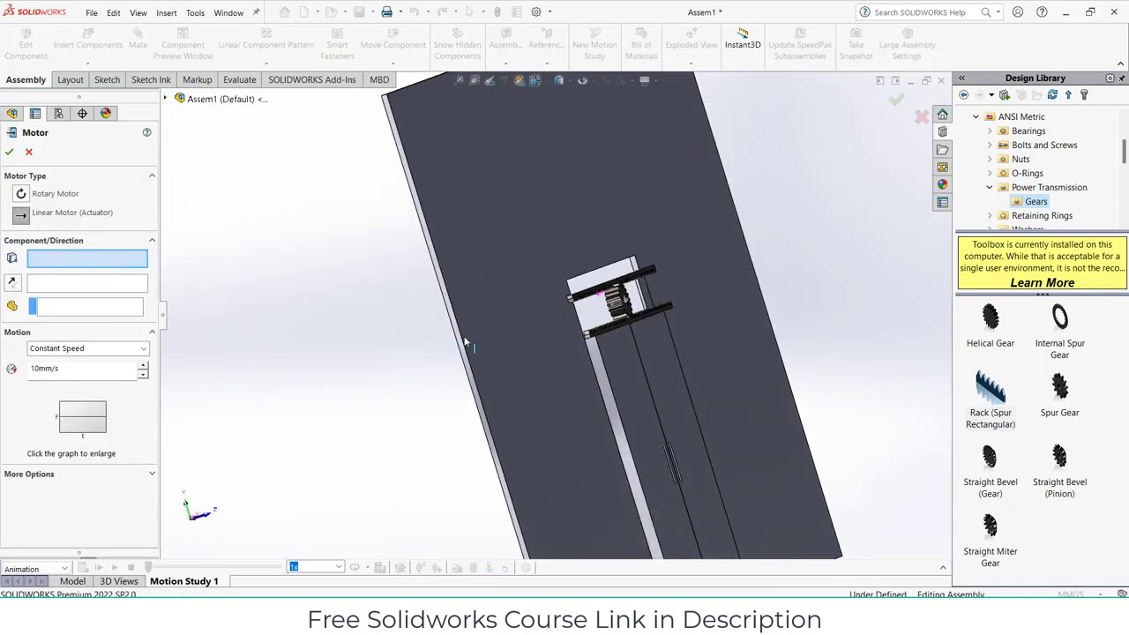
scroll(591, 391, down, 3)
click(606, 346)
scroll(559, 355, up, 2)
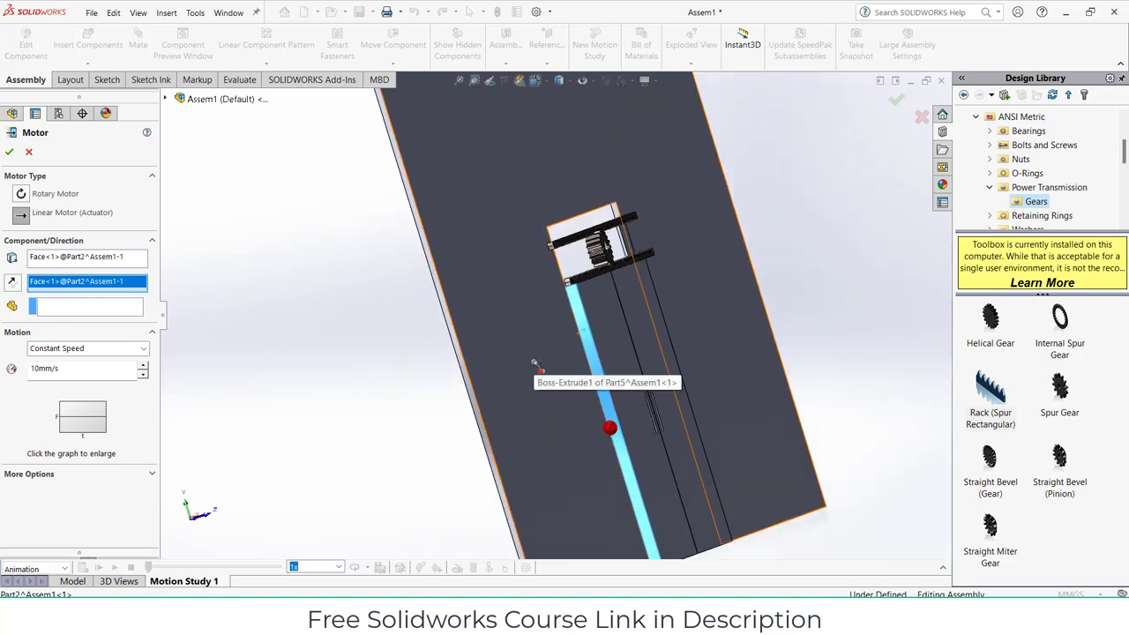
middle_drag(533, 361, 457, 394)
scroll(769, 403, up, 3)
scroll(694, 345, down, 3)
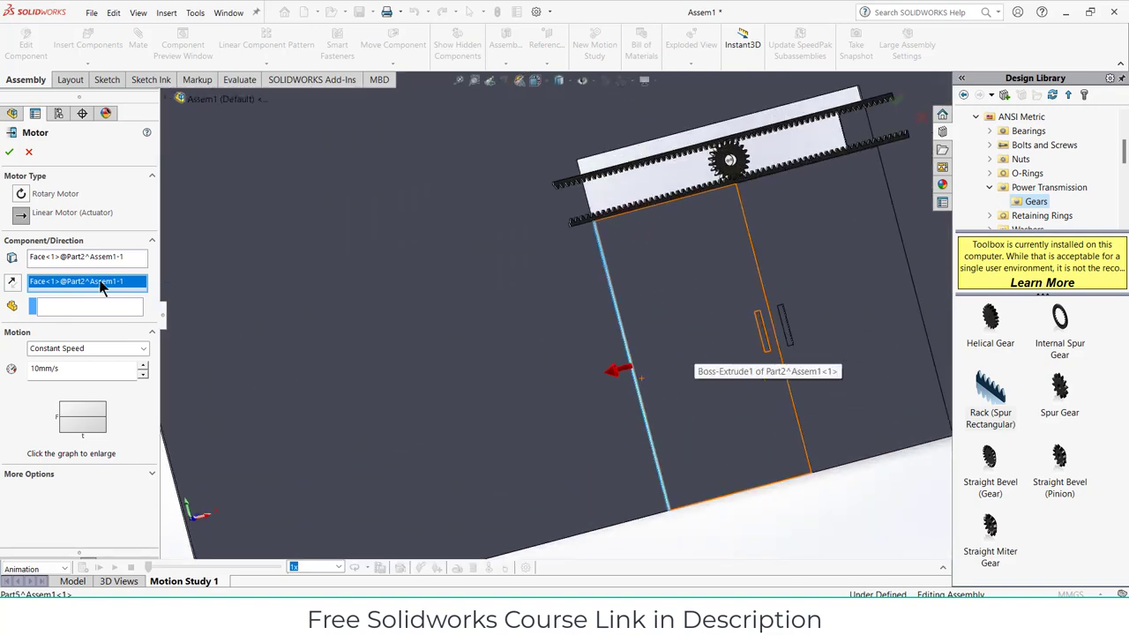
click(80, 351)
click(82, 373)
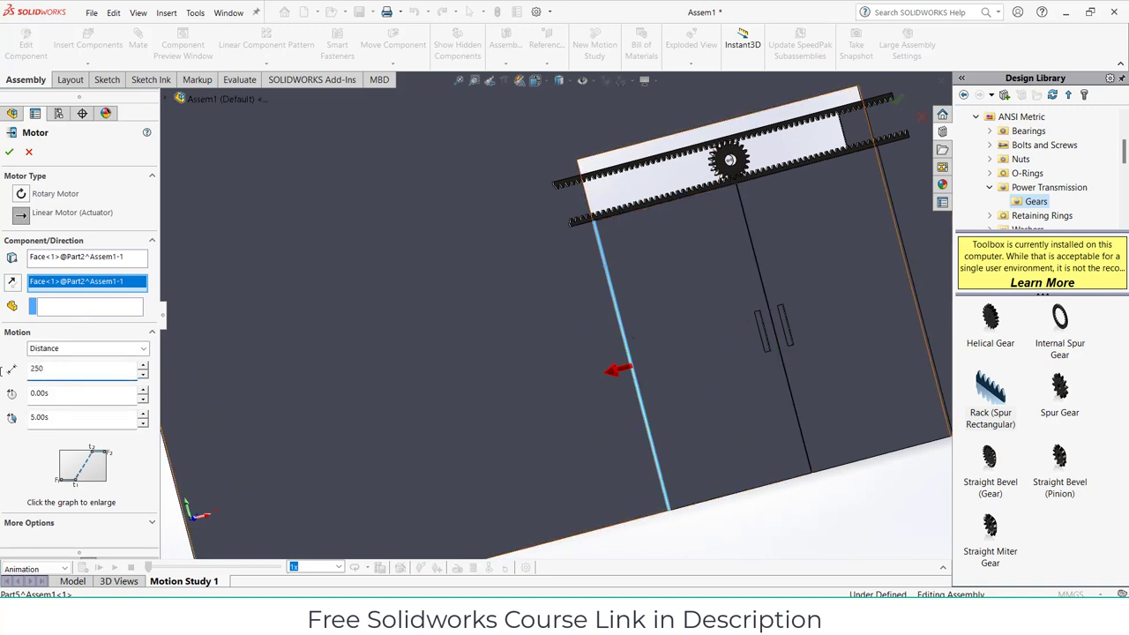
click(10, 153)
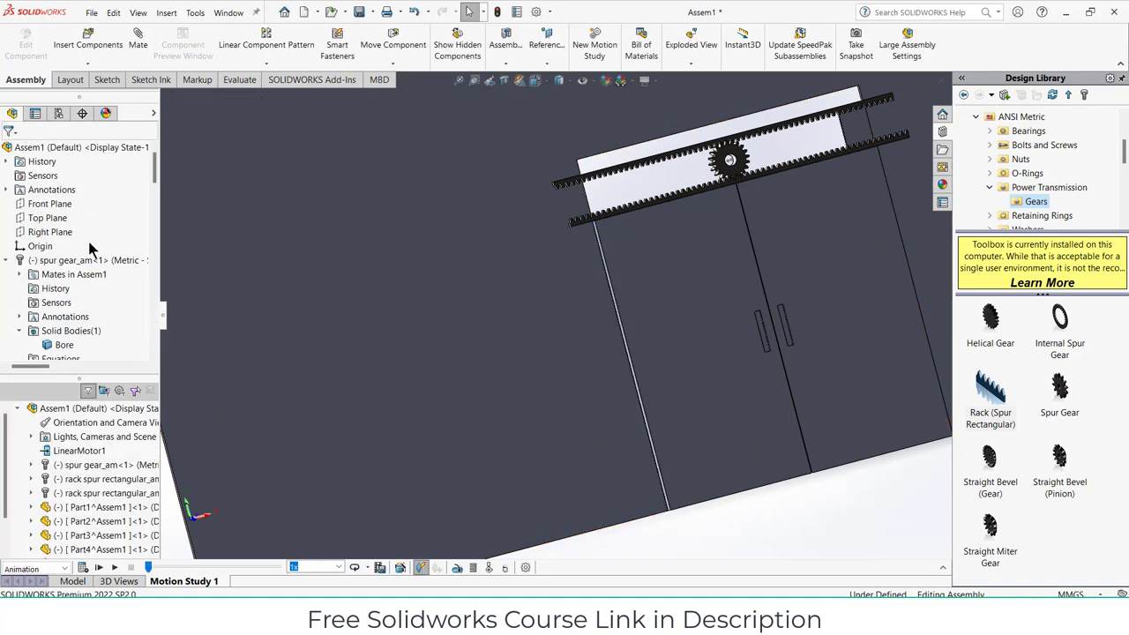
Calculate the motion study, stop the playback, and set the playback mode to reciprocate
click(83, 569)
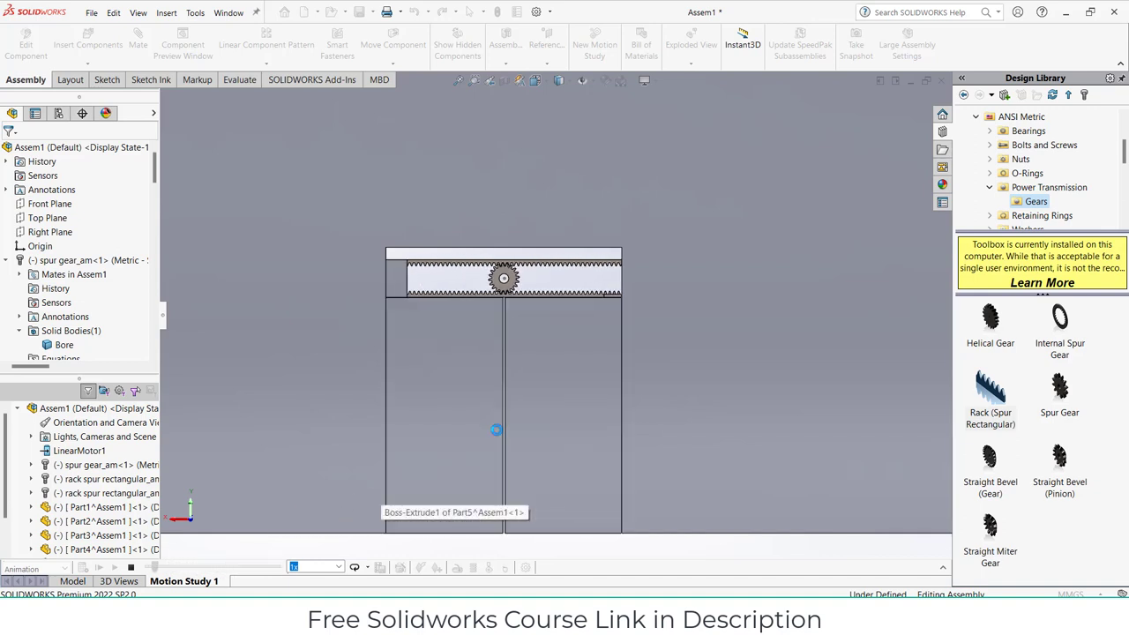
click(130, 568)
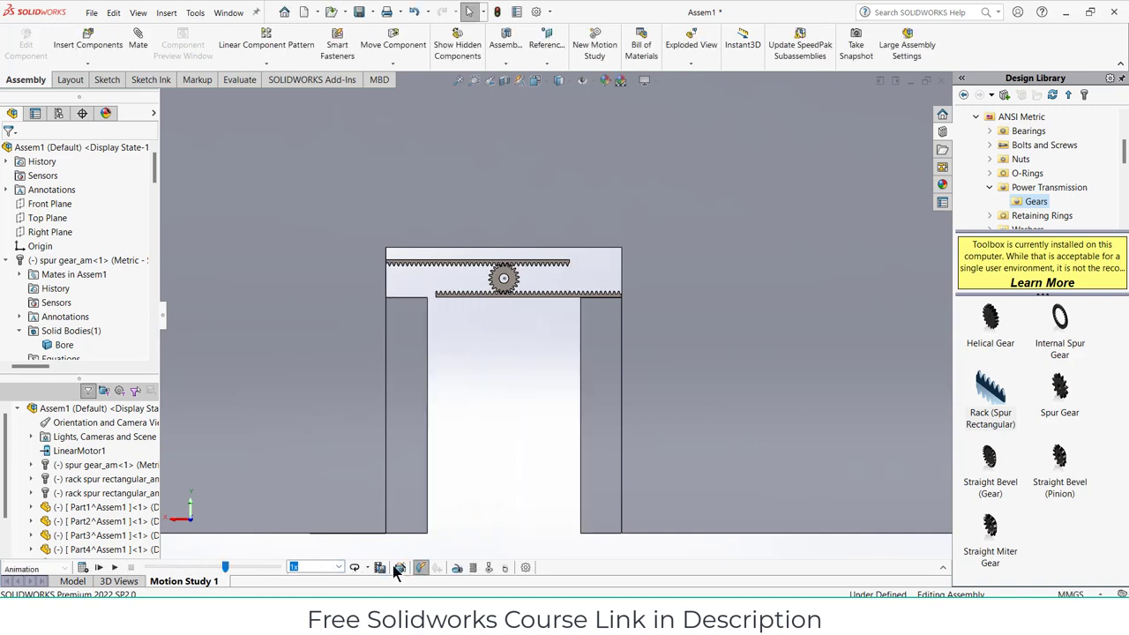
click(369, 568)
click(381, 568)
Confirm the motion study properties with 30 frames per second and recalculate the study
click(525, 568)
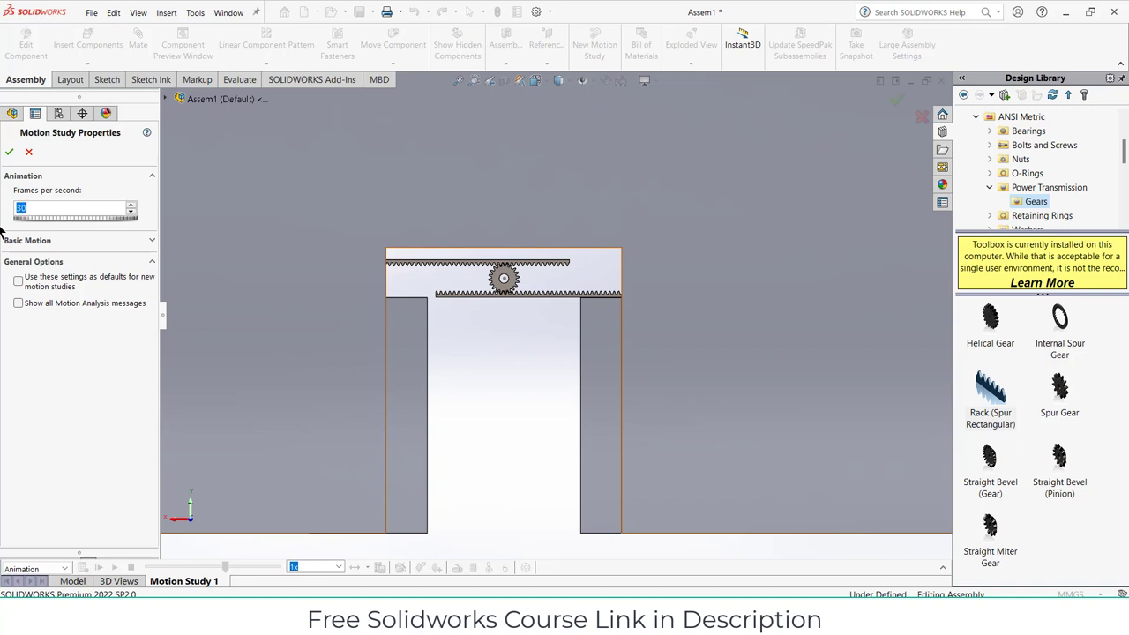
click(11, 157)
scroll(554, 344, down, 4)
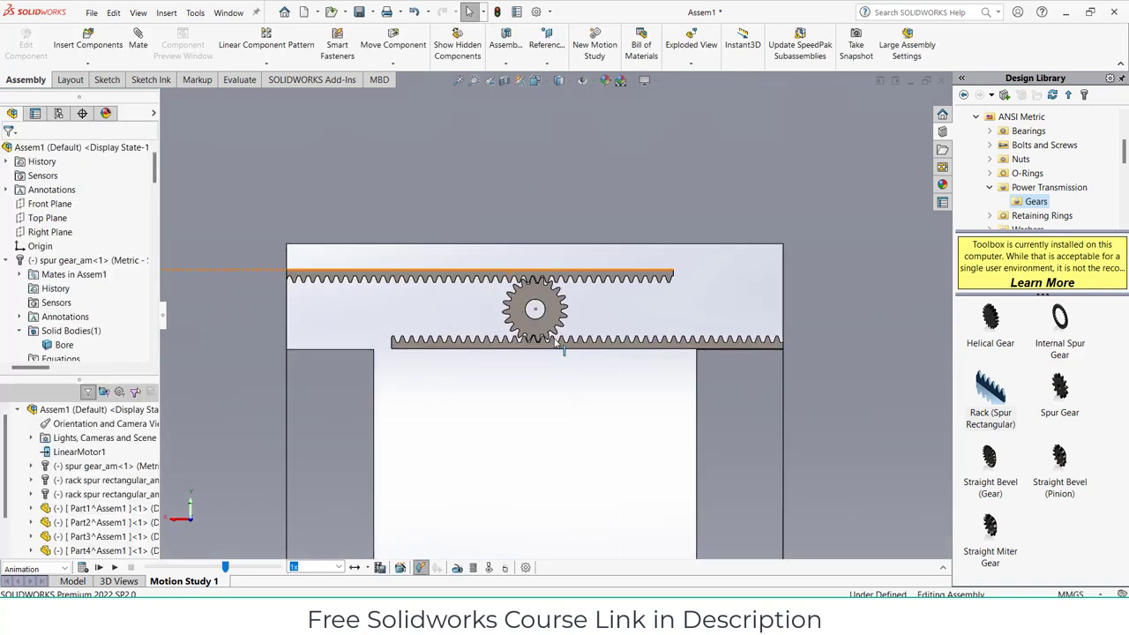
scroll(557, 348, up, 1)
scroll(564, 428, up, 2)
scroll(560, 429, down, 3)
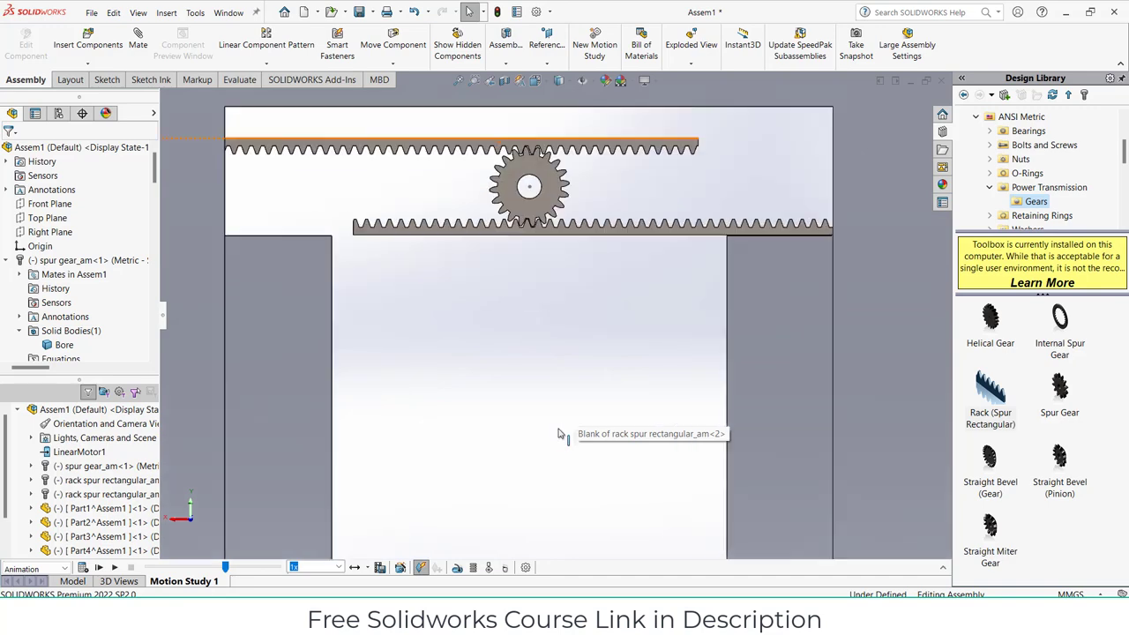
scroll(561, 402, up, 6)
scroll(562, 394, down, 4)
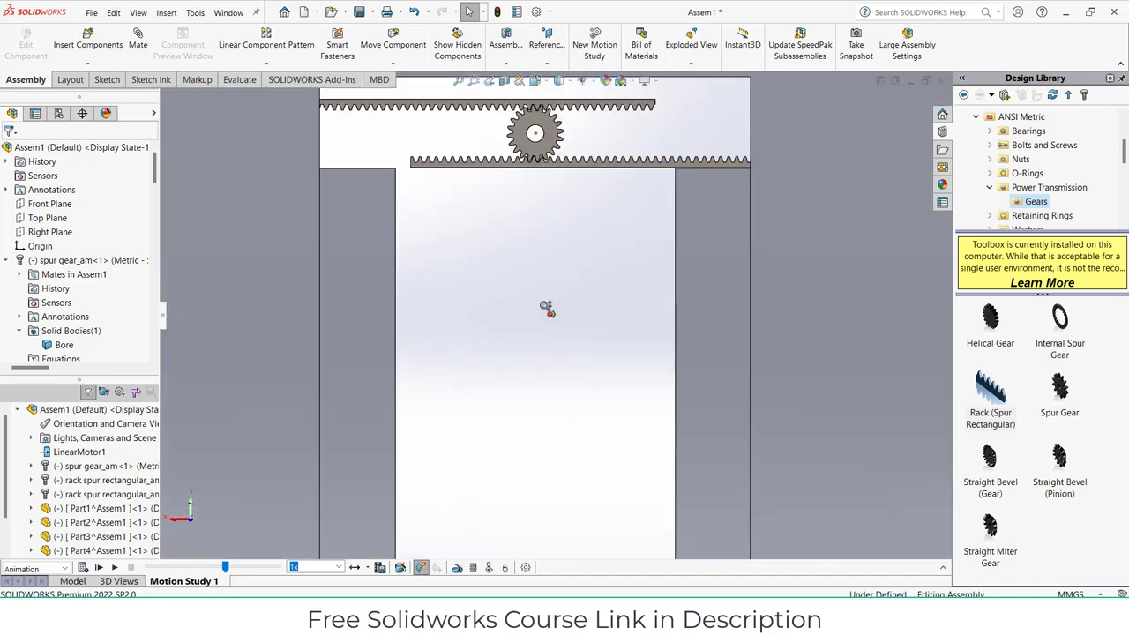
scroll(546, 133, down, 6)
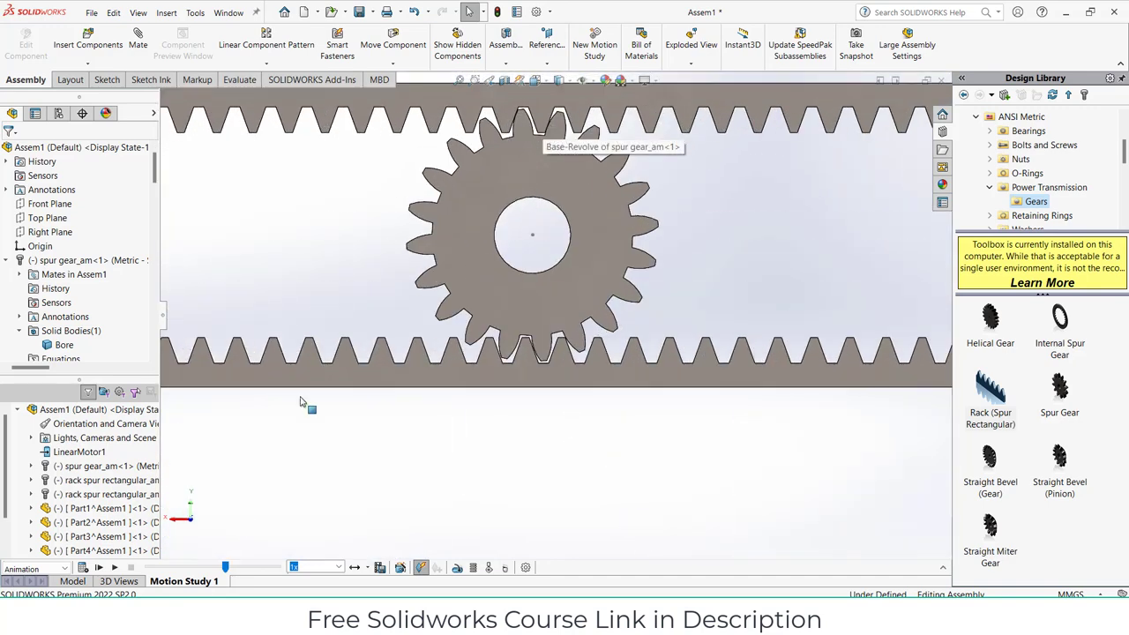
click(81, 568)
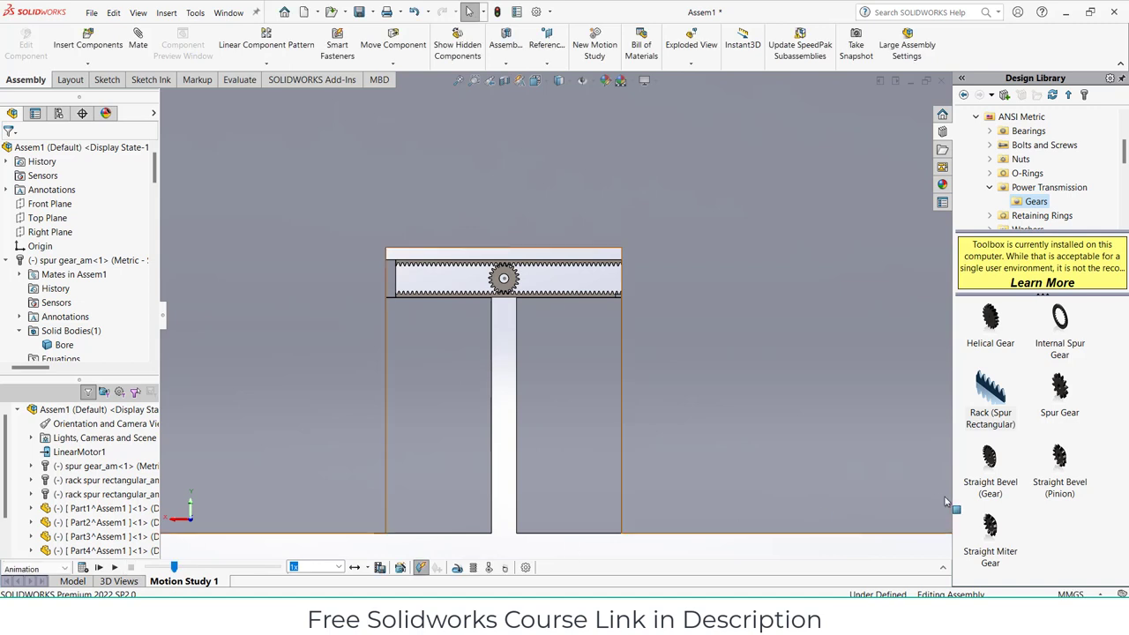
Disable playback of view keys for the orientation and camera views in the motion study timeline
click(943, 569)
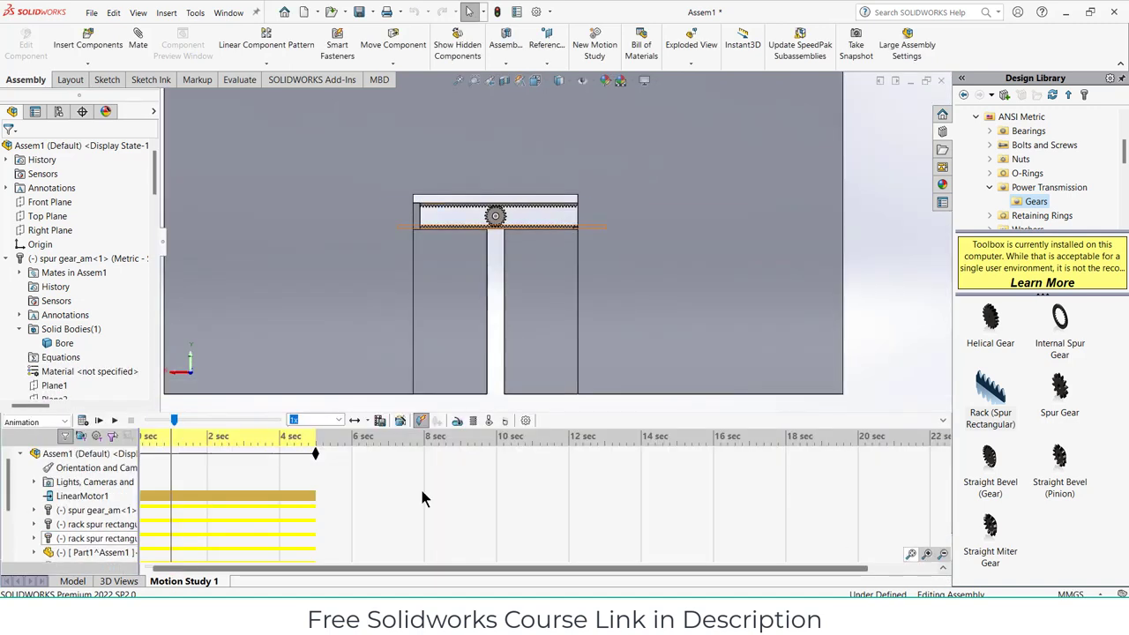
right_click(92, 467)
click(117, 480)
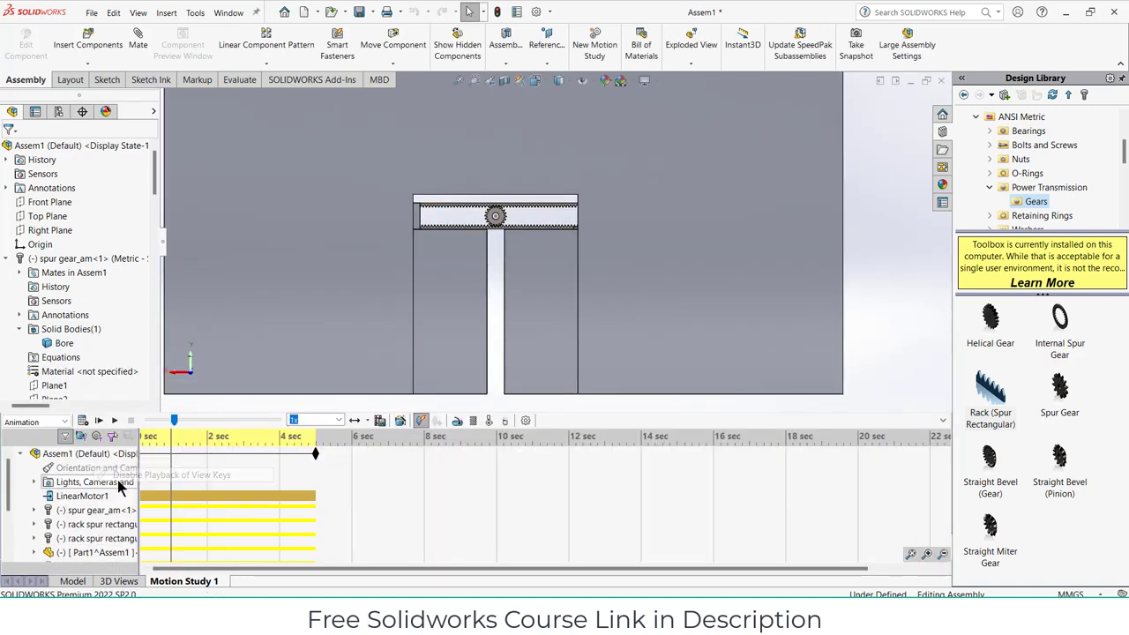
click(943, 422)
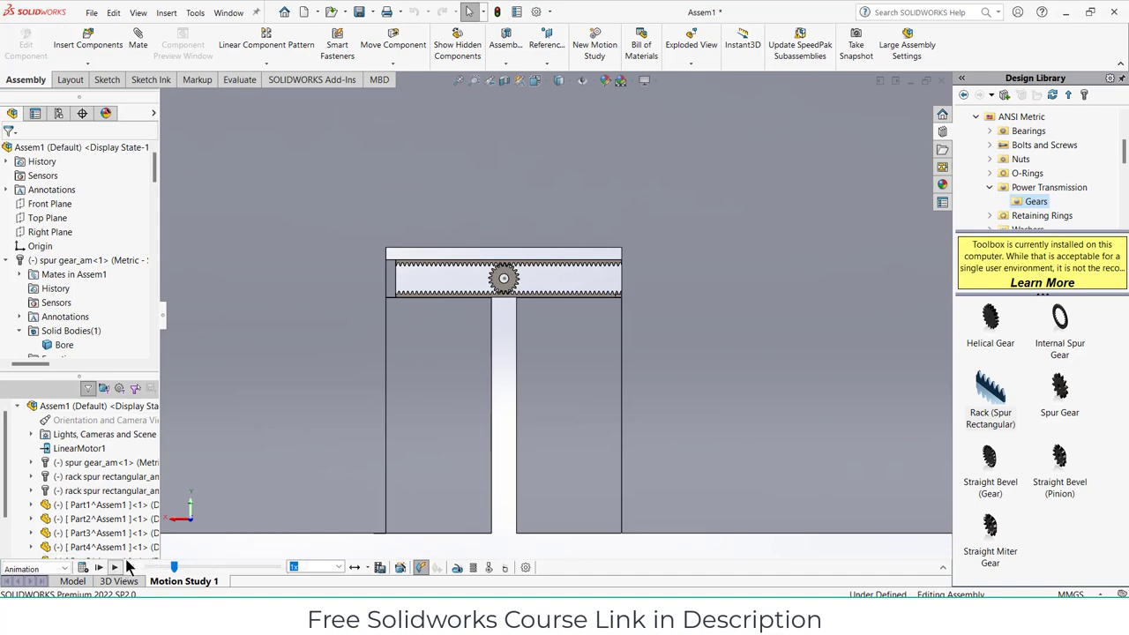
Play the door animation and examine the pinion's meshing with both racks from the front and at an angle
click(116, 568)
scroll(476, 304, down, 5)
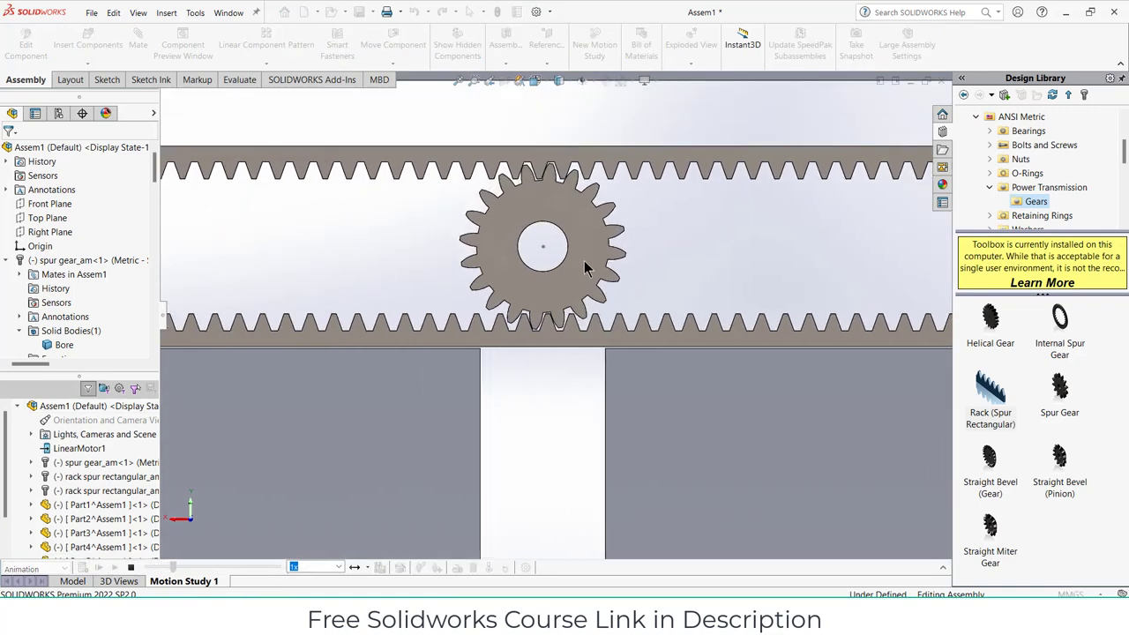
middle_drag(584, 261, 487, 316)
scroll(538, 309, up, 5)
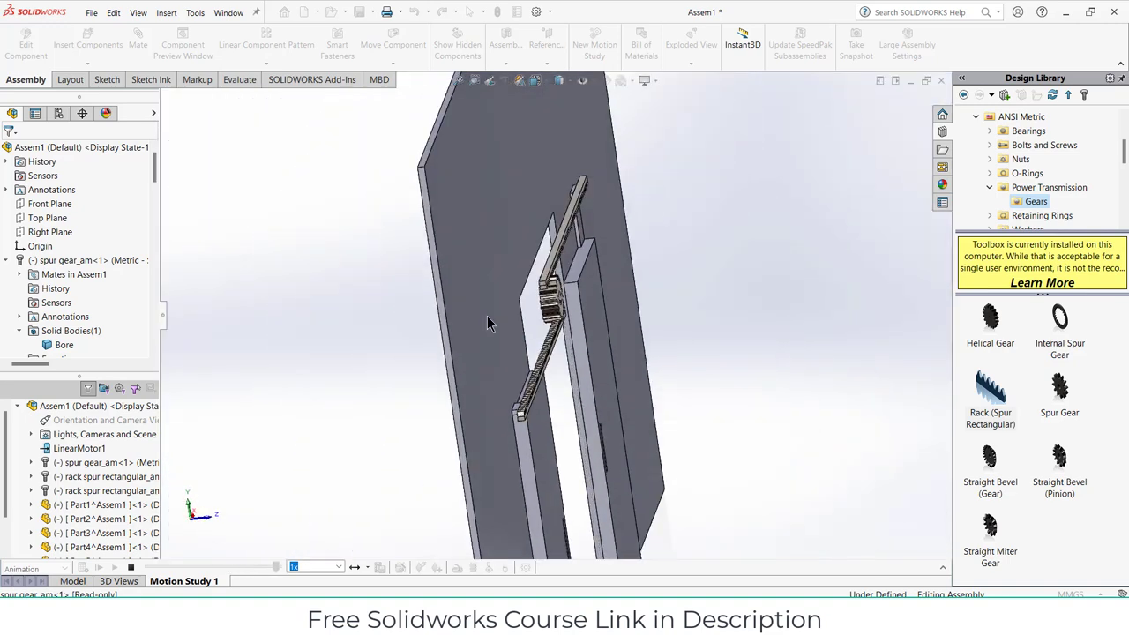
scroll(524, 295, down, 2)
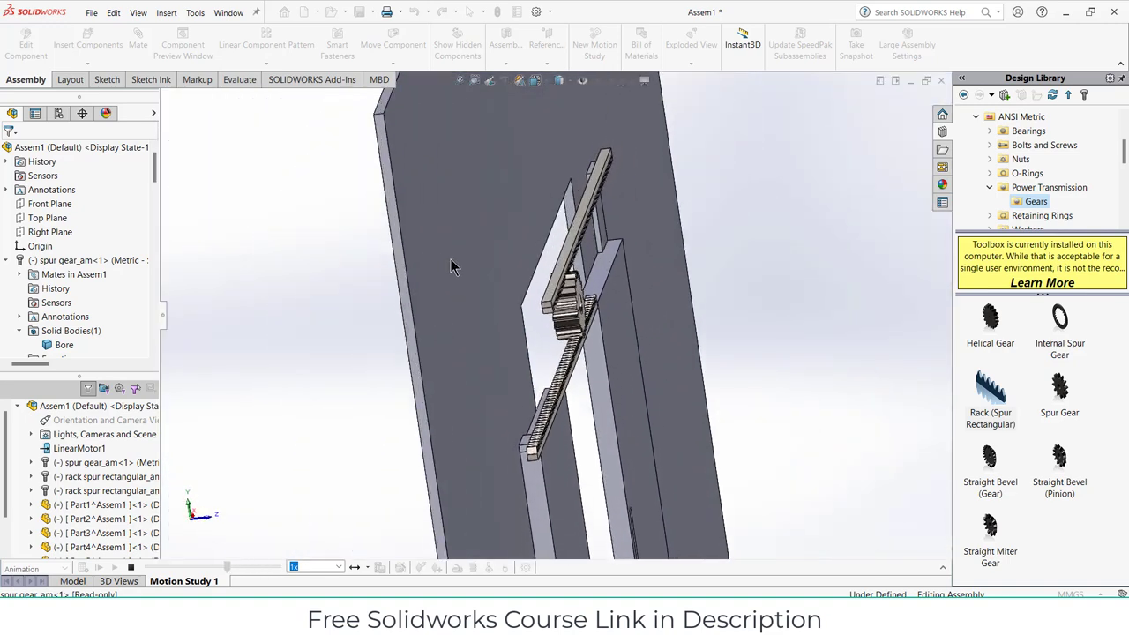
click(130, 565)
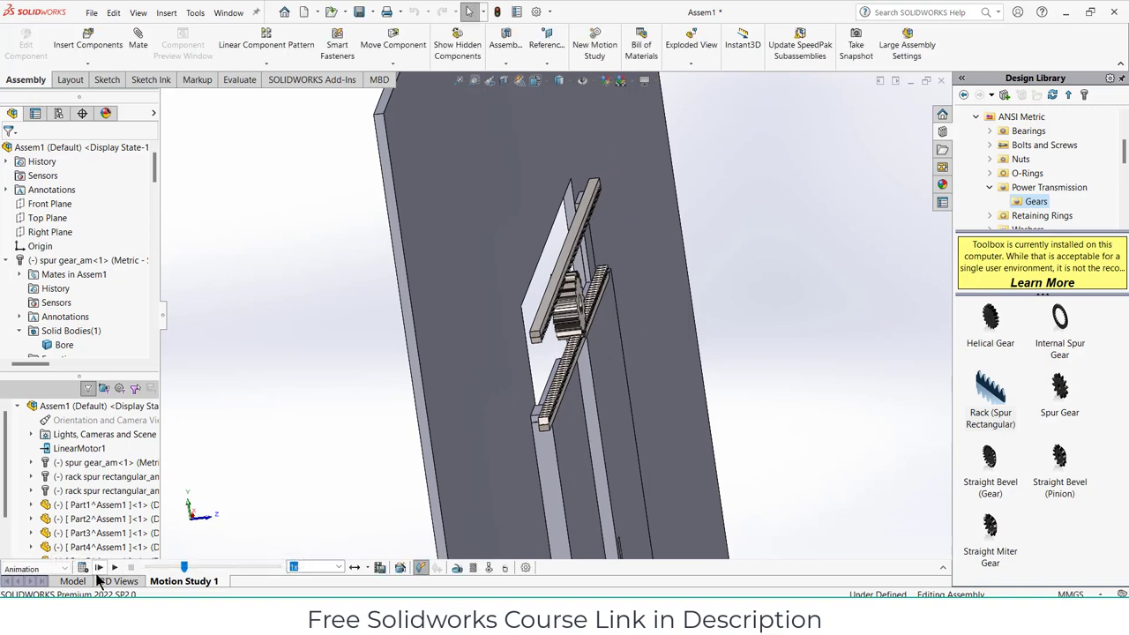
Return to the assembly model and make the surrounding wall part transparent
click(72, 581)
scroll(506, 321, up, 4)
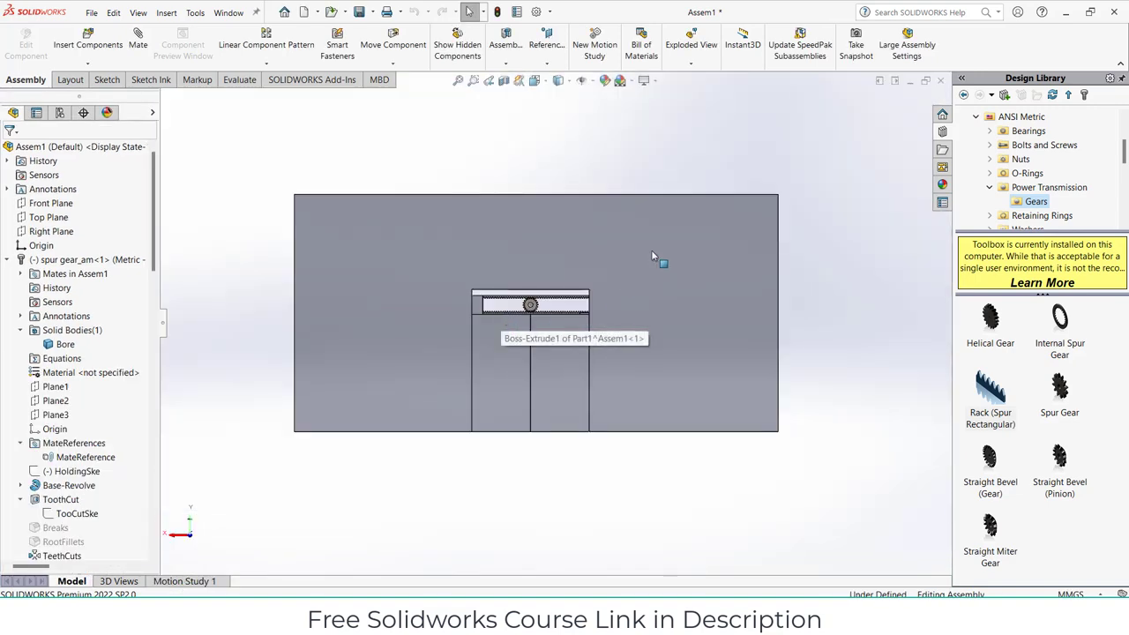
click(651, 250)
right_click(651, 251)
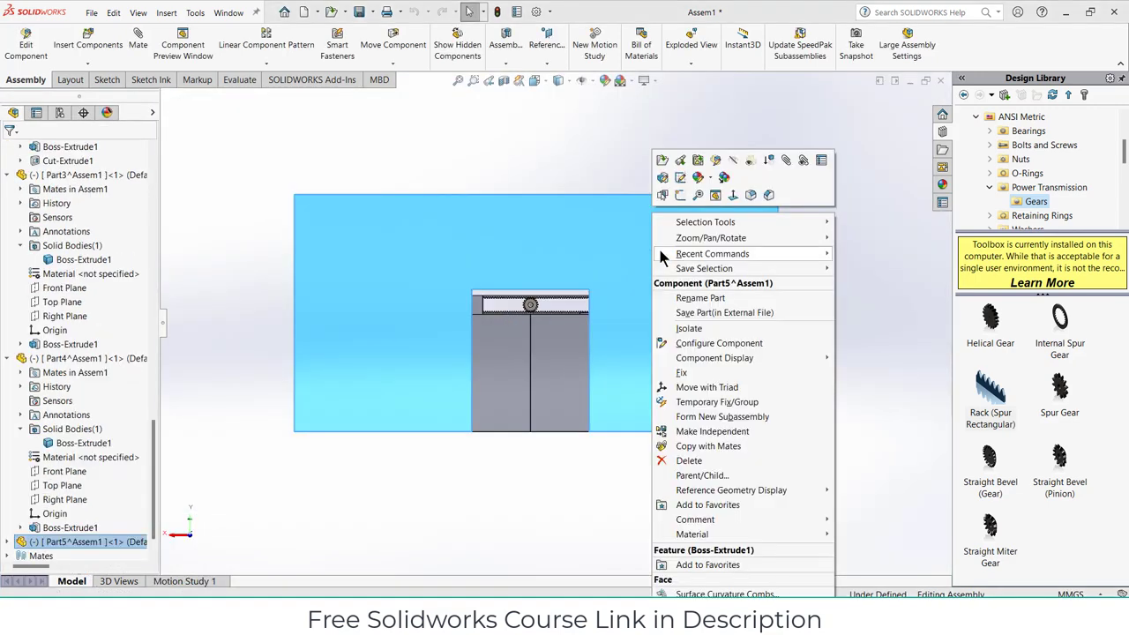
click(749, 163)
click(853, 263)
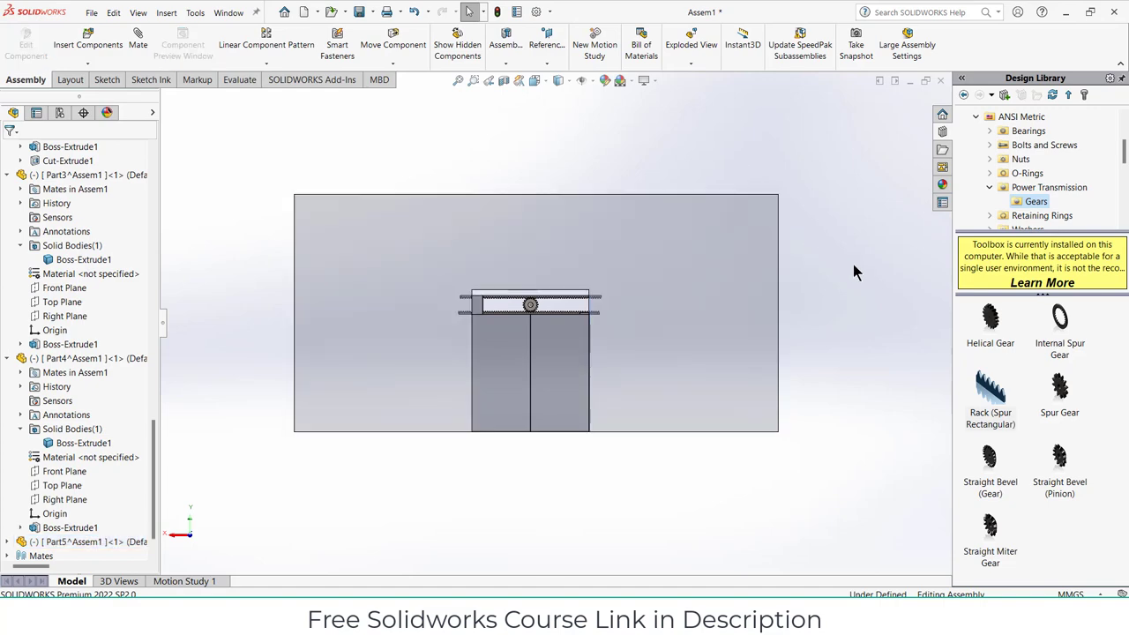
Orbit around the doors and transparent wall, and set the assembly to the isometric view
middle_drag(853, 263, 679, 319)
scroll(516, 344, down, 2)
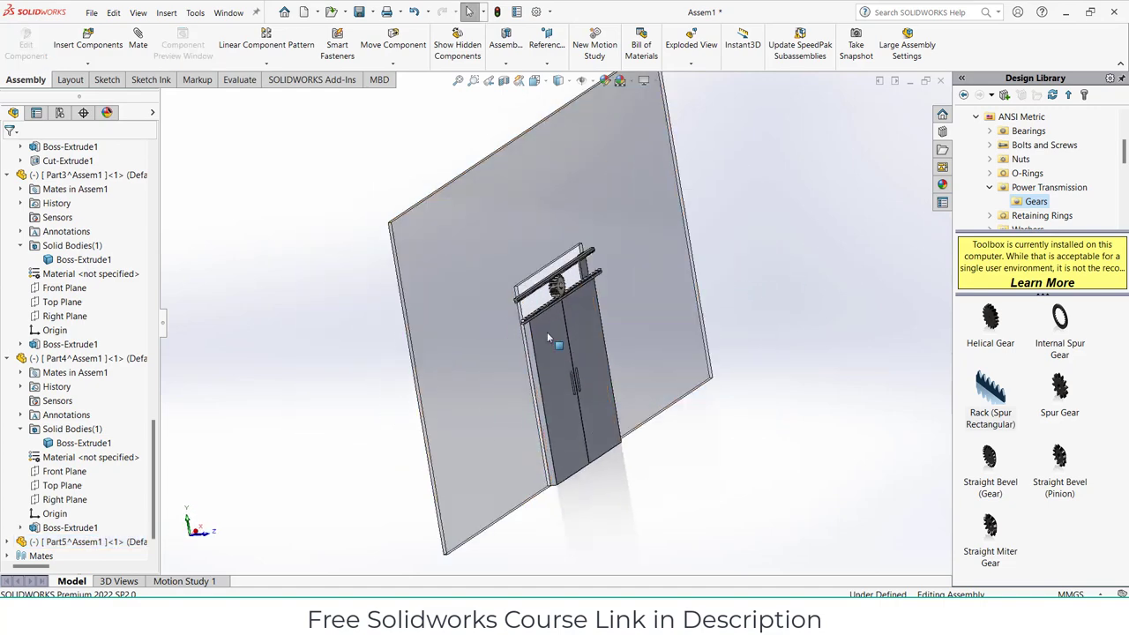
middle_drag(547, 331, 615, 312)
scroll(578, 296, down, 3)
scroll(609, 357, up, 3)
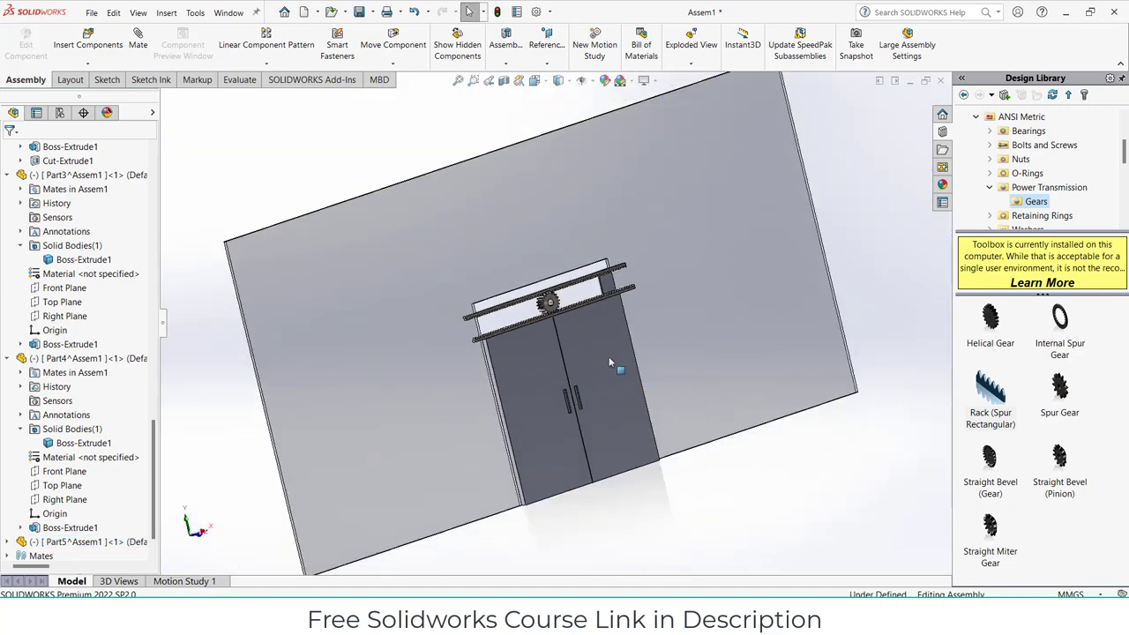
scroll(609, 357, down, 3)
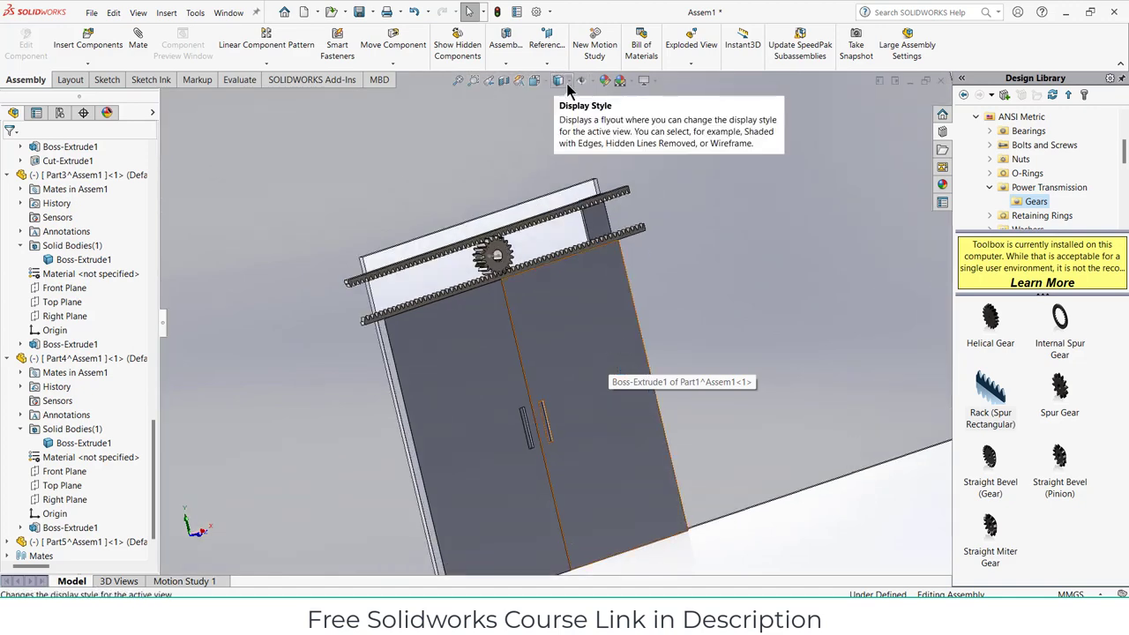
click(537, 82)
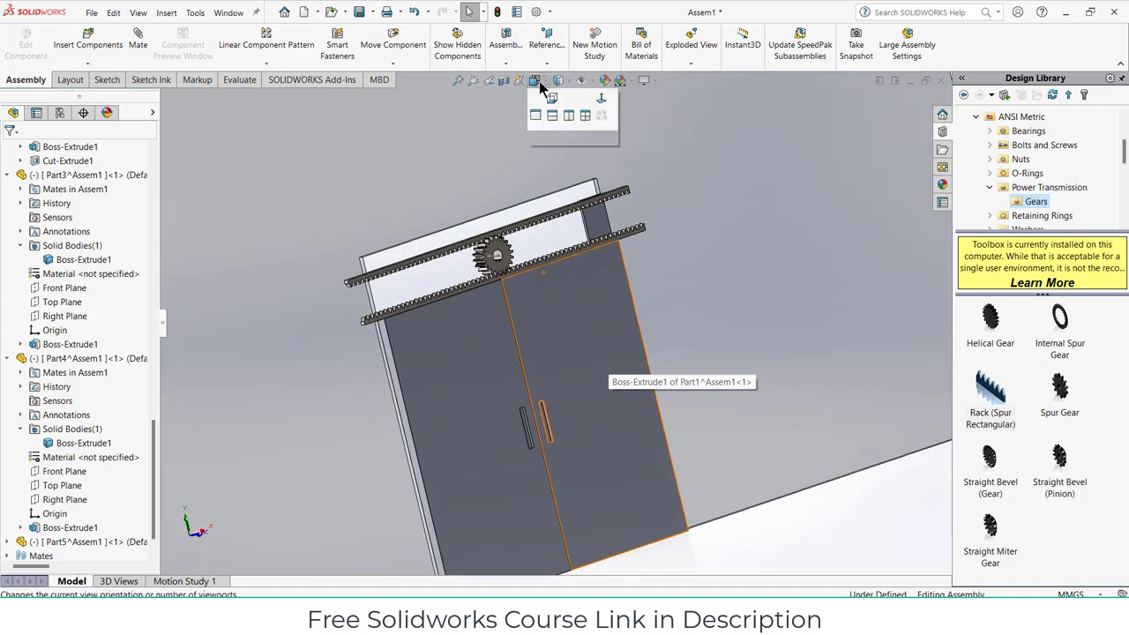
click(600, 113)
Examine the doors, handle recesses, racks and pinion up close in the isometric view
scroll(585, 324, down, 4)
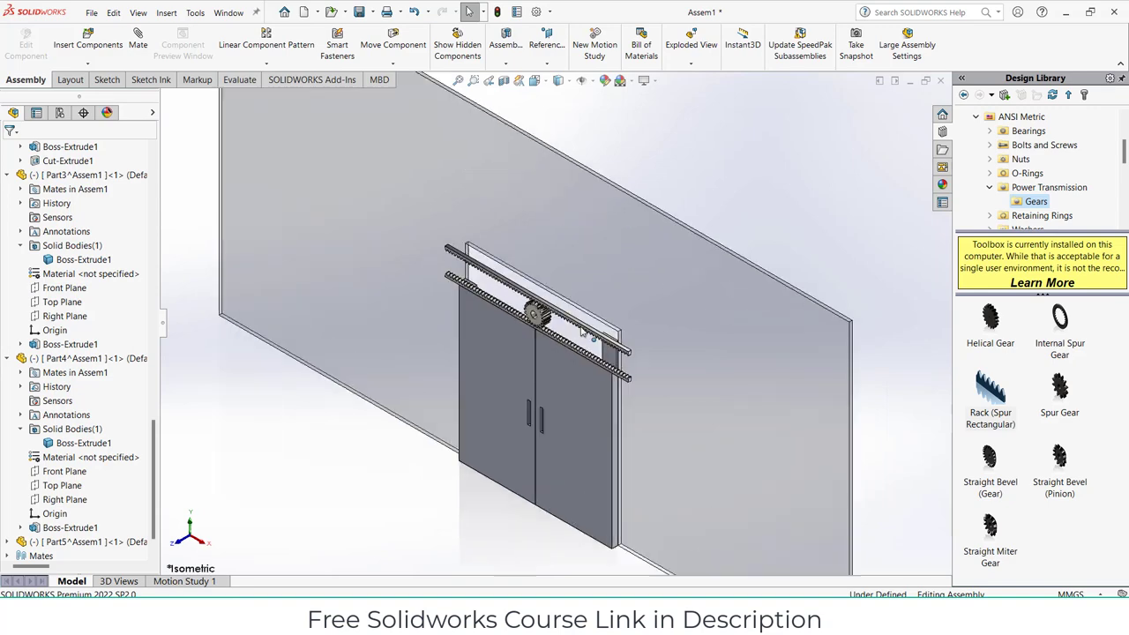
scroll(477, 380, down, 1)
scroll(506, 372, up, 4)
scroll(530, 437, down, 1)
scroll(546, 403, down, 3)
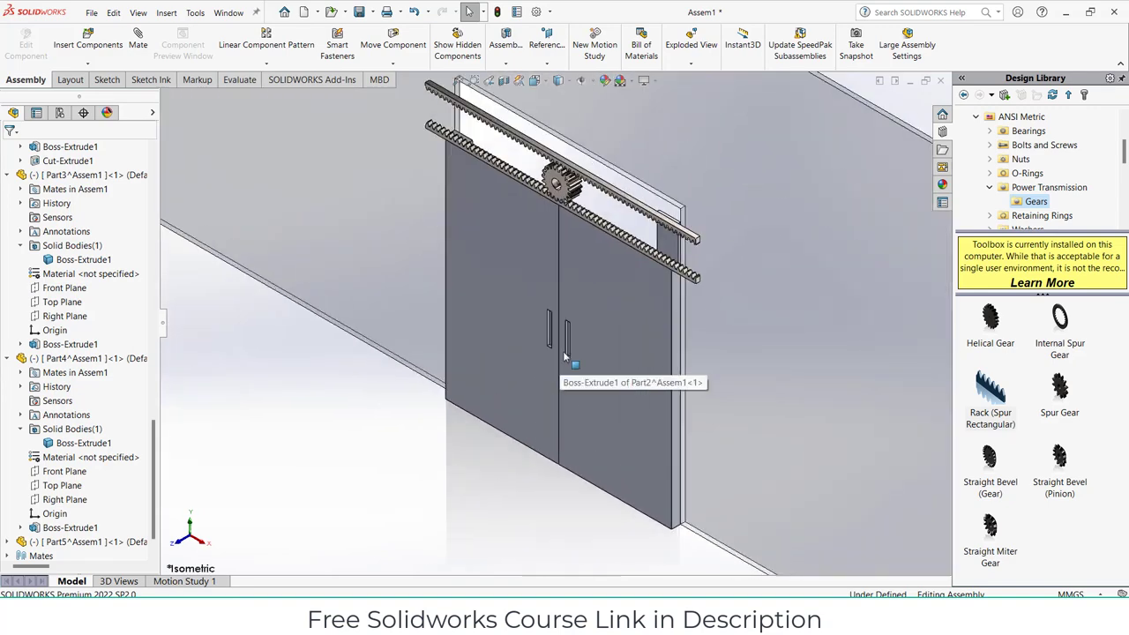
scroll(591, 155, down, 2)
scroll(600, 176, down, 1)
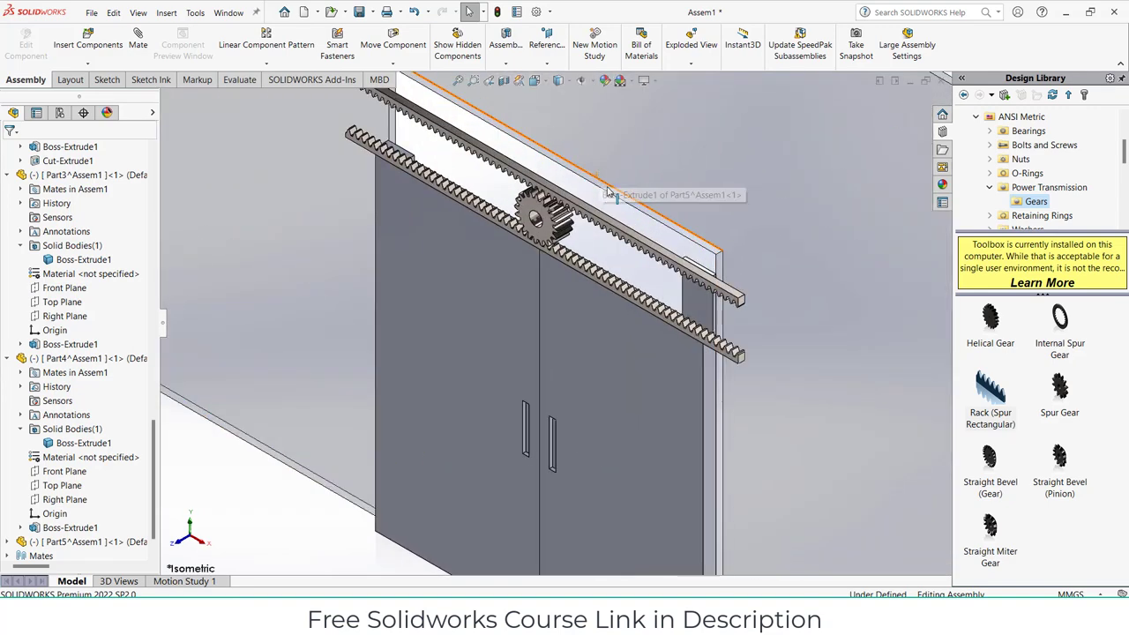
scroll(603, 351, up, 4)
scroll(598, 409, down, 2)
scroll(539, 226, down, 1)
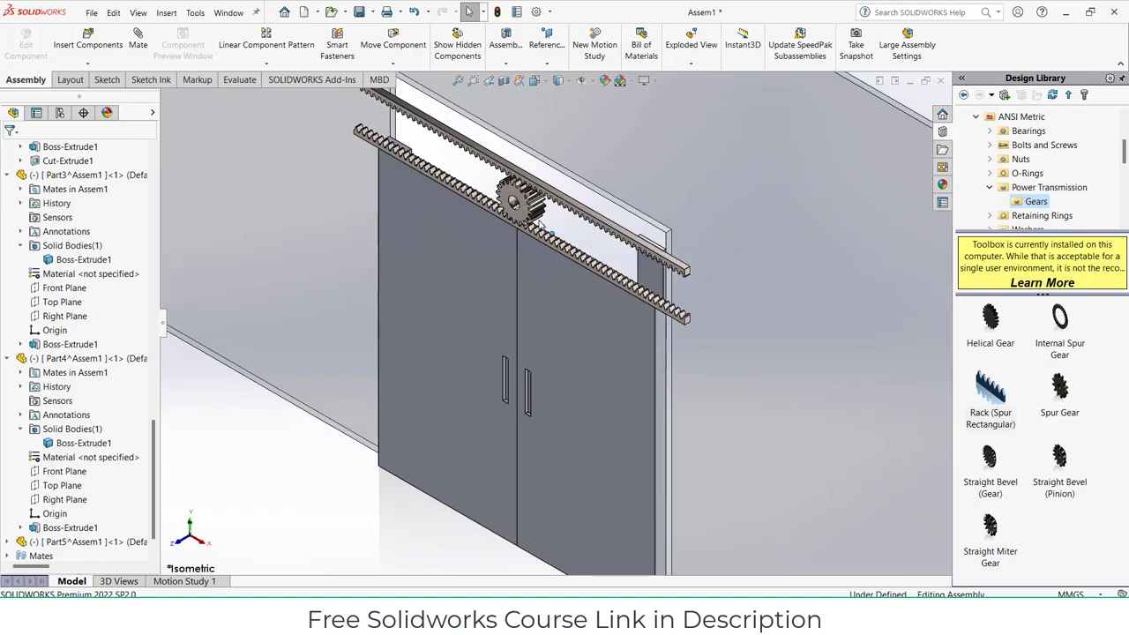
scroll(538, 222, down, 1)
scroll(539, 224, up, 2)
scroll(566, 312, up, 2)
scroll(559, 336, down, 2)
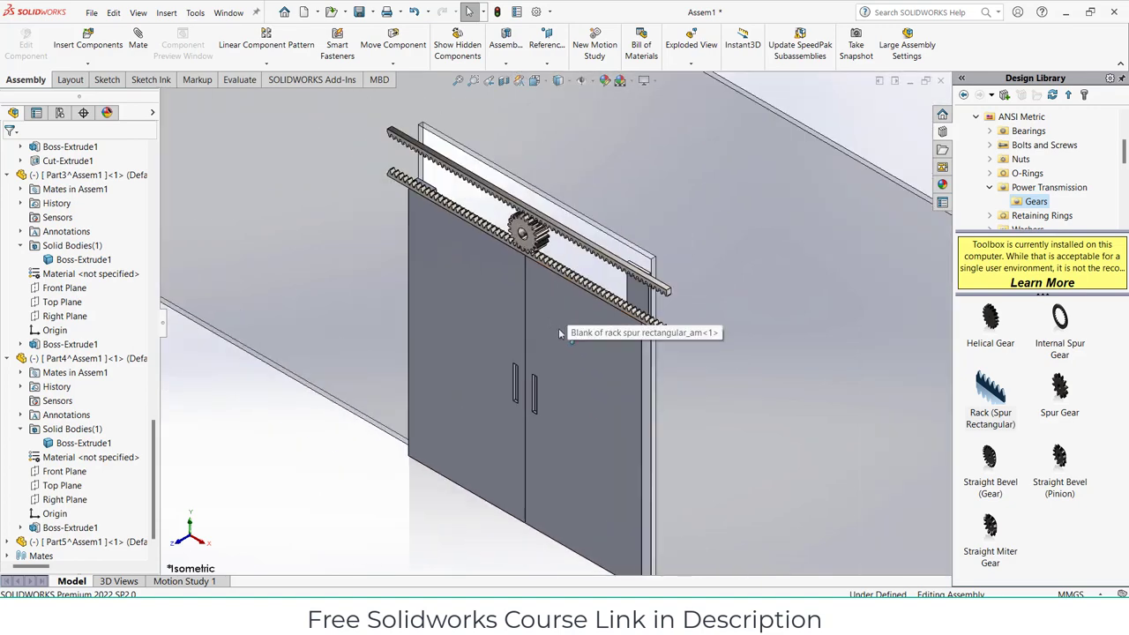
Apply the metallic cool grey car paint appearance to both sliding doors
right_click(598, 376)
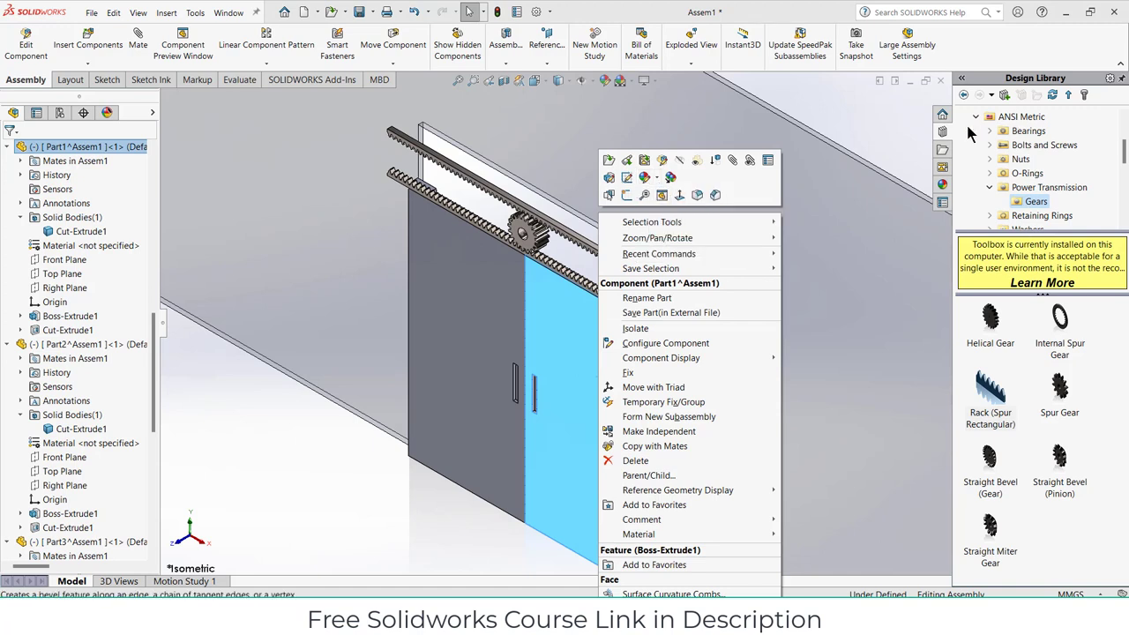
click(943, 184)
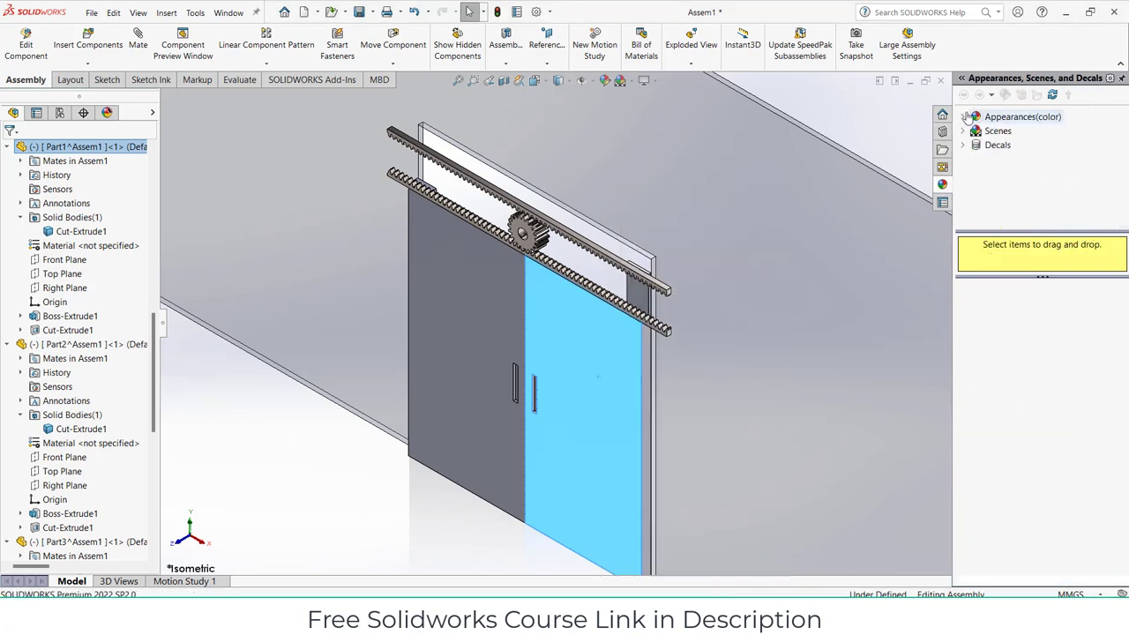
click(967, 117)
click(1008, 147)
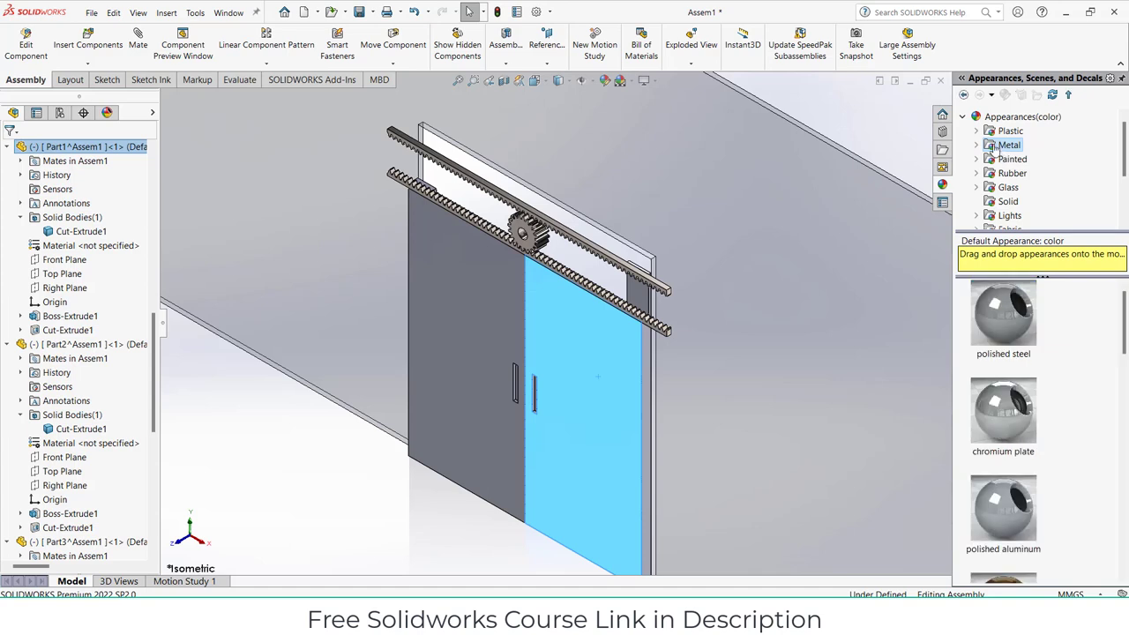
click(1011, 163)
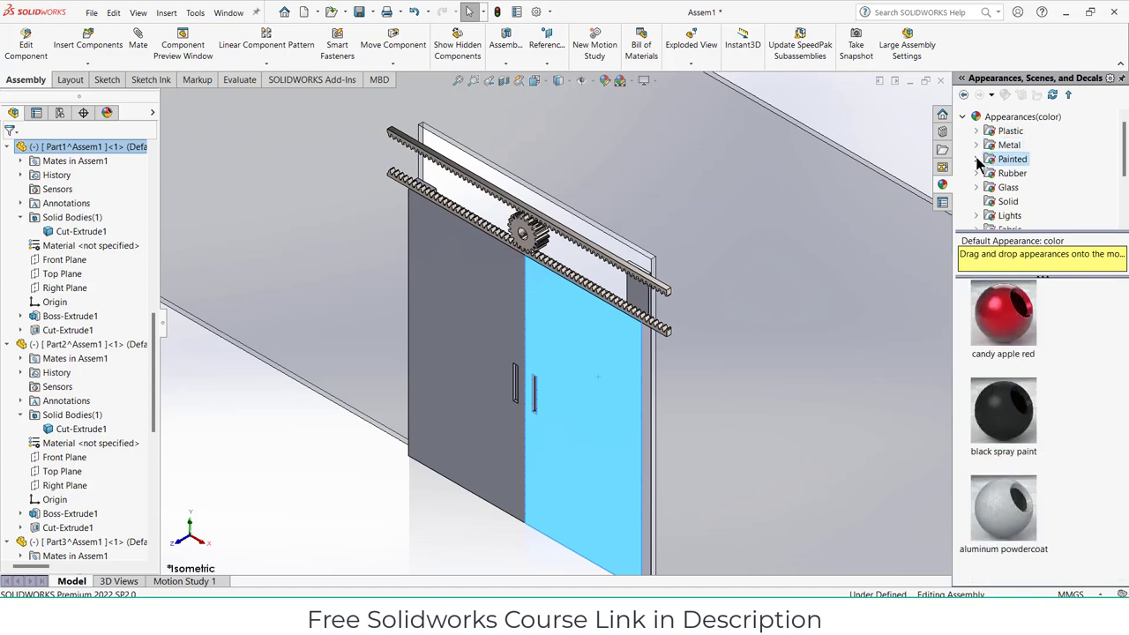
click(1026, 188)
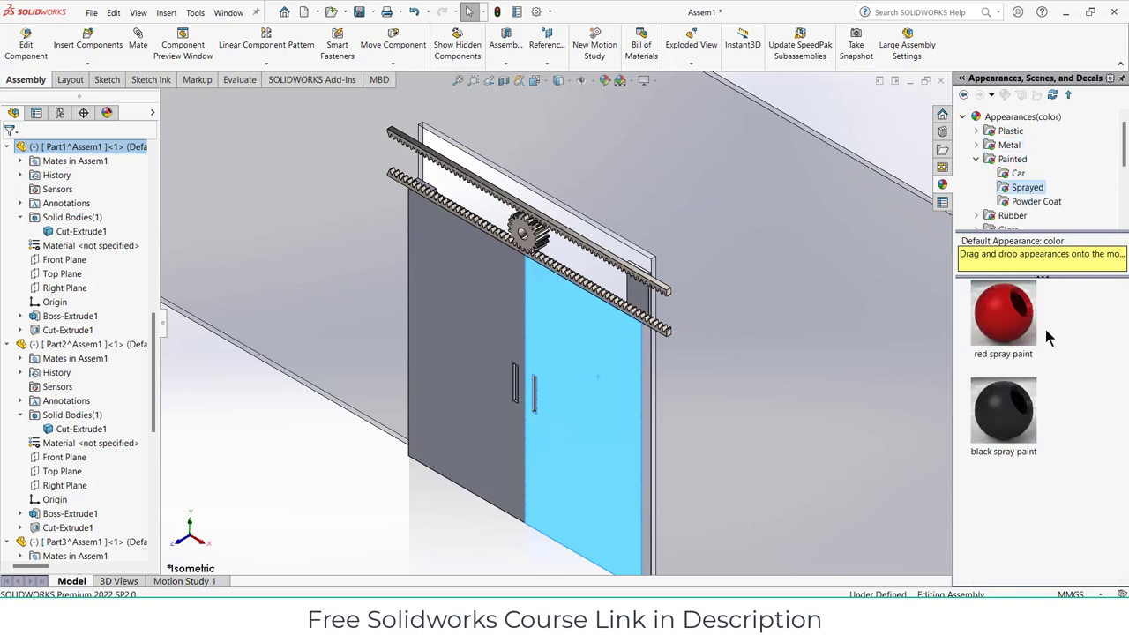
click(1041, 202)
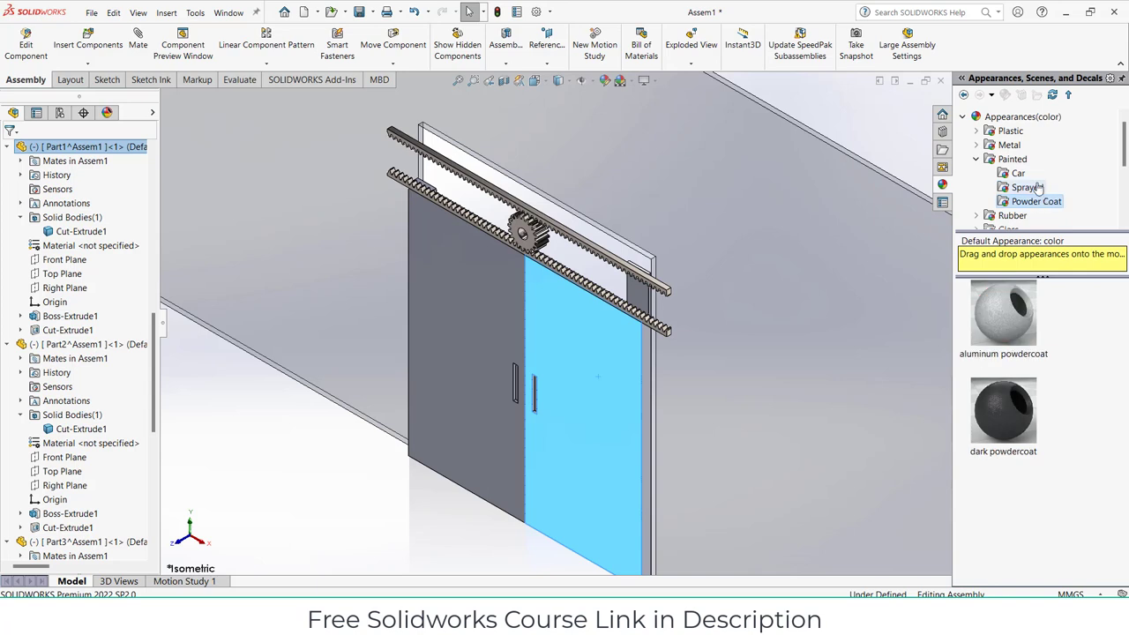
click(1022, 173)
scroll(1056, 385, down, 2)
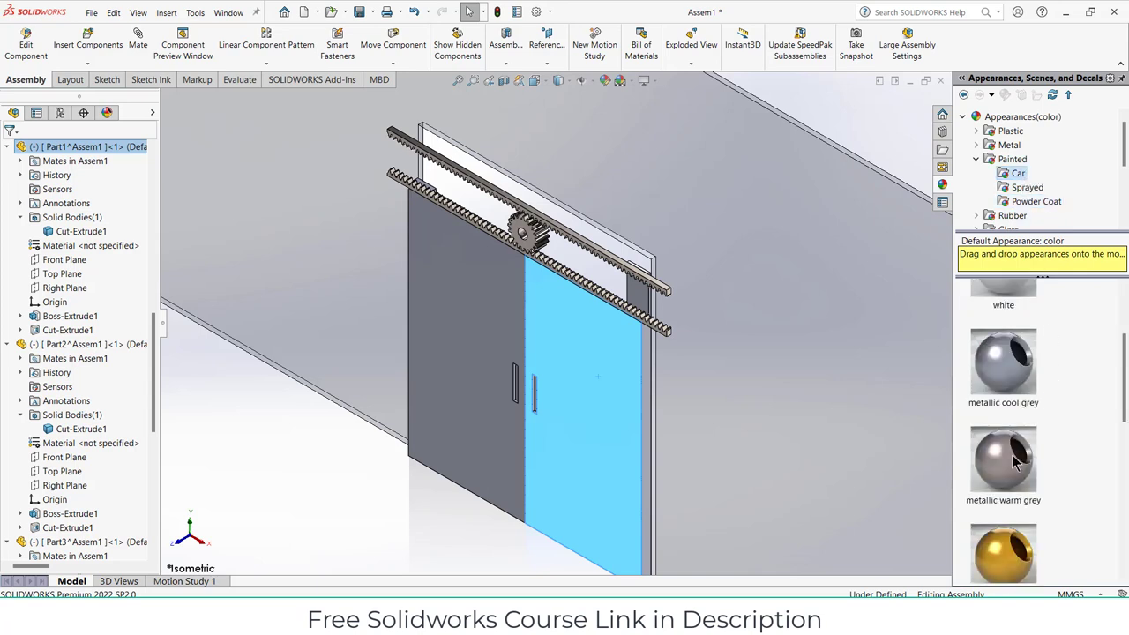
drag(1006, 385, 623, 389)
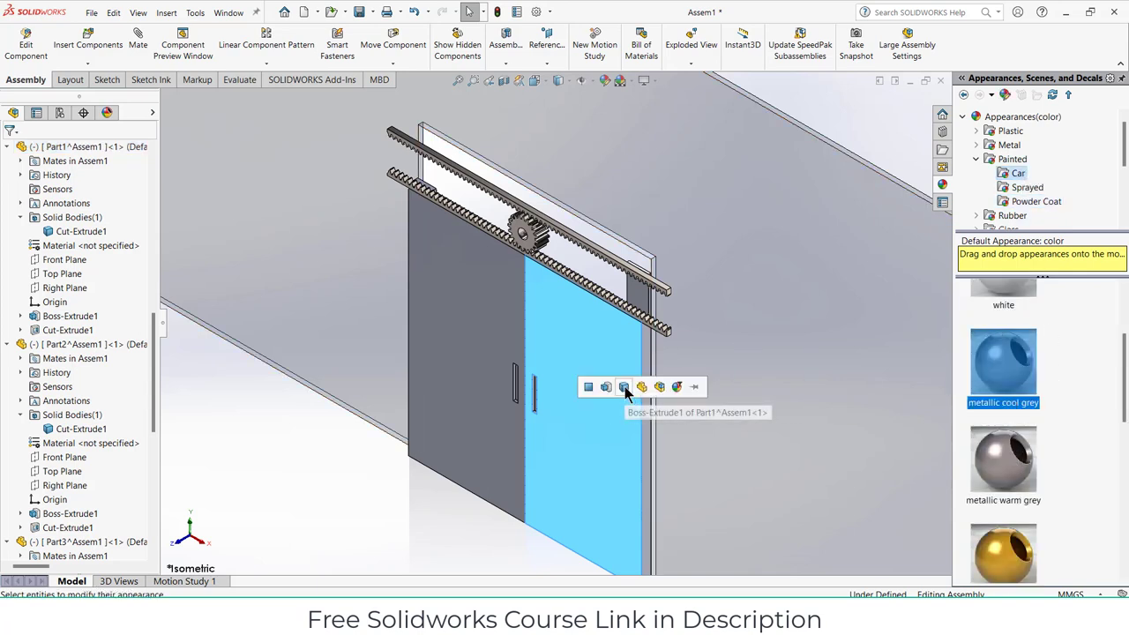
click(626, 389)
drag(1020, 356, 492, 302)
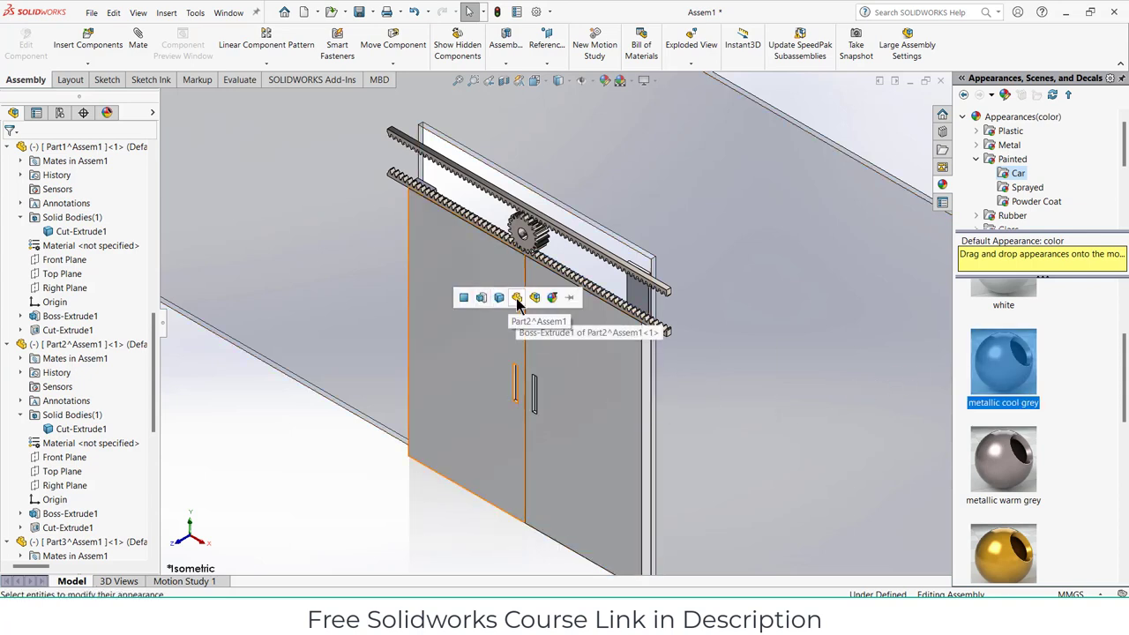
click(517, 298)
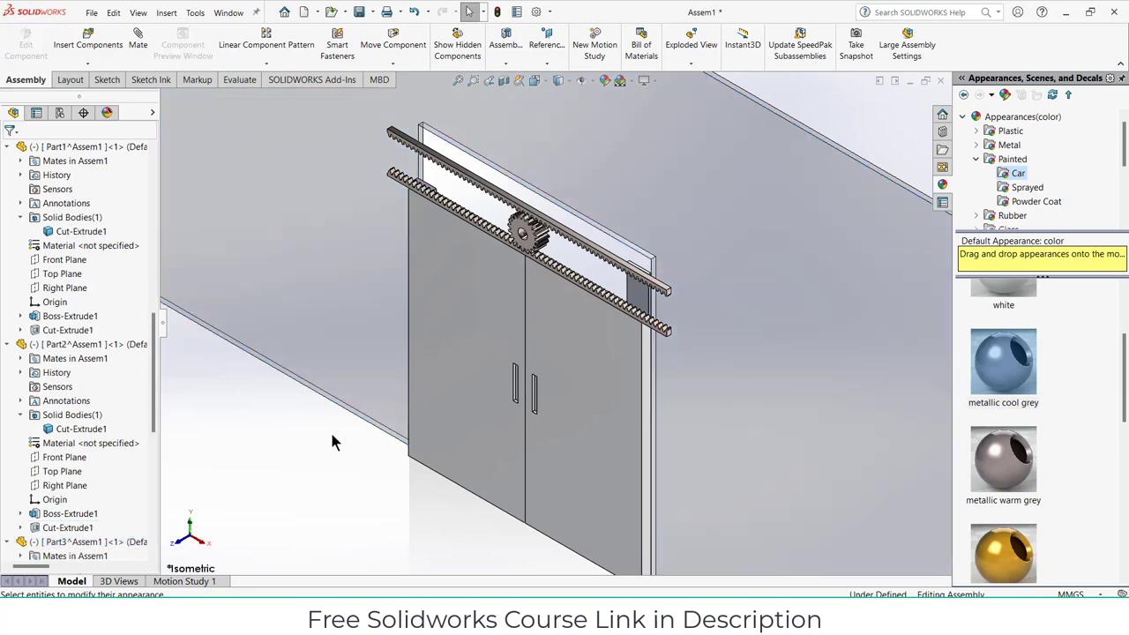
Apply the gloss blue car paint appearance to both racks above the doors
scroll(593, 261, up, 3)
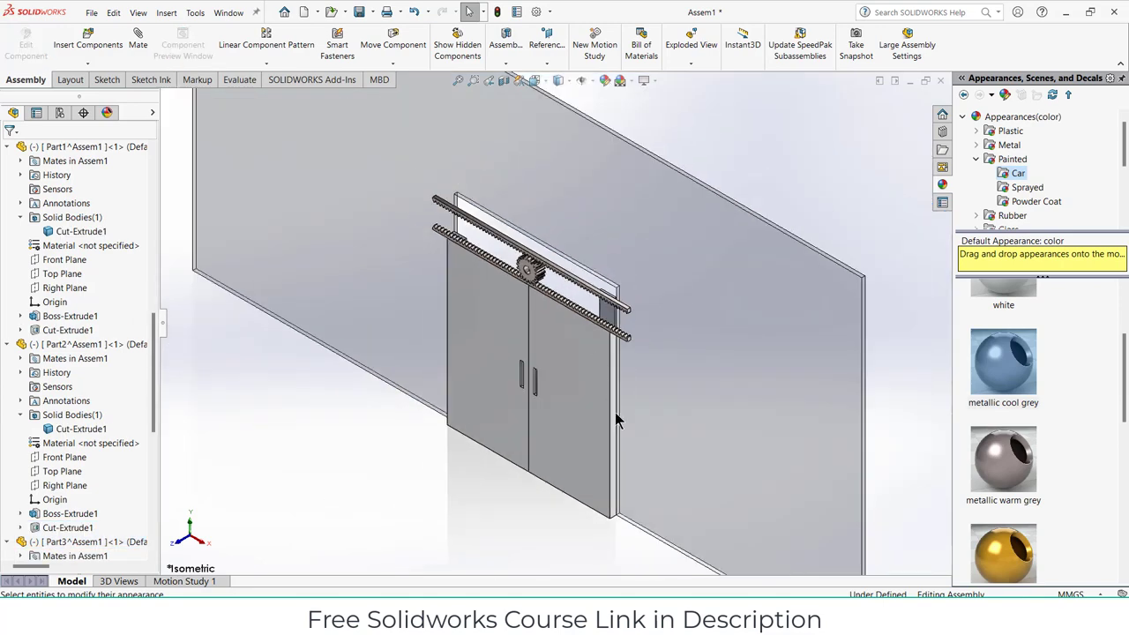
scroll(615, 412, down, 3)
scroll(544, 235, up, 4)
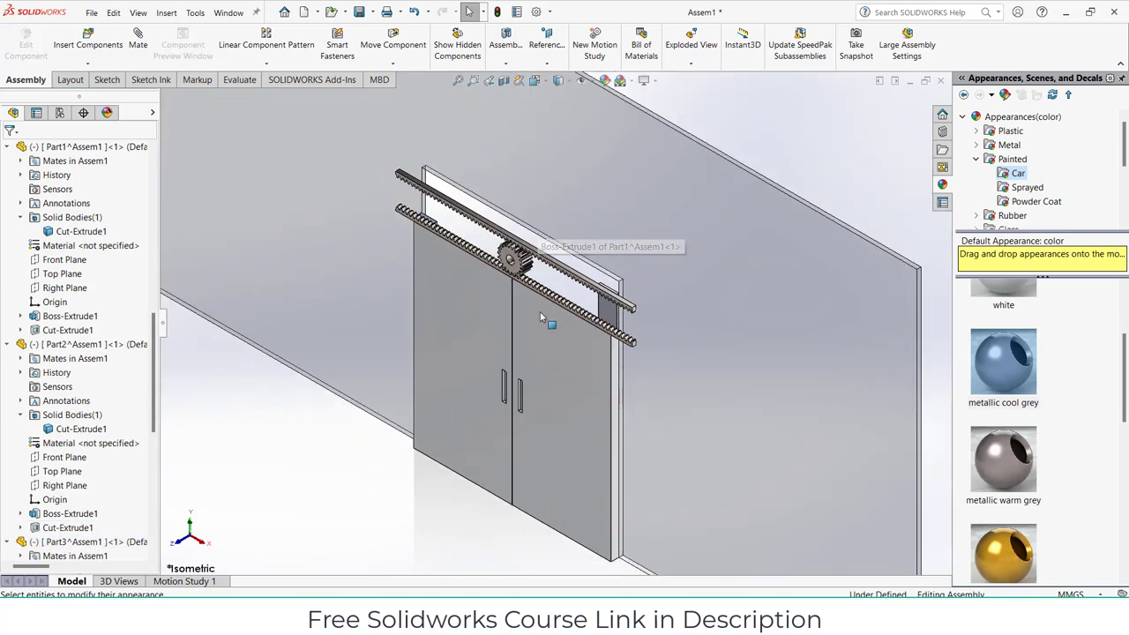
scroll(546, 337, down, 2)
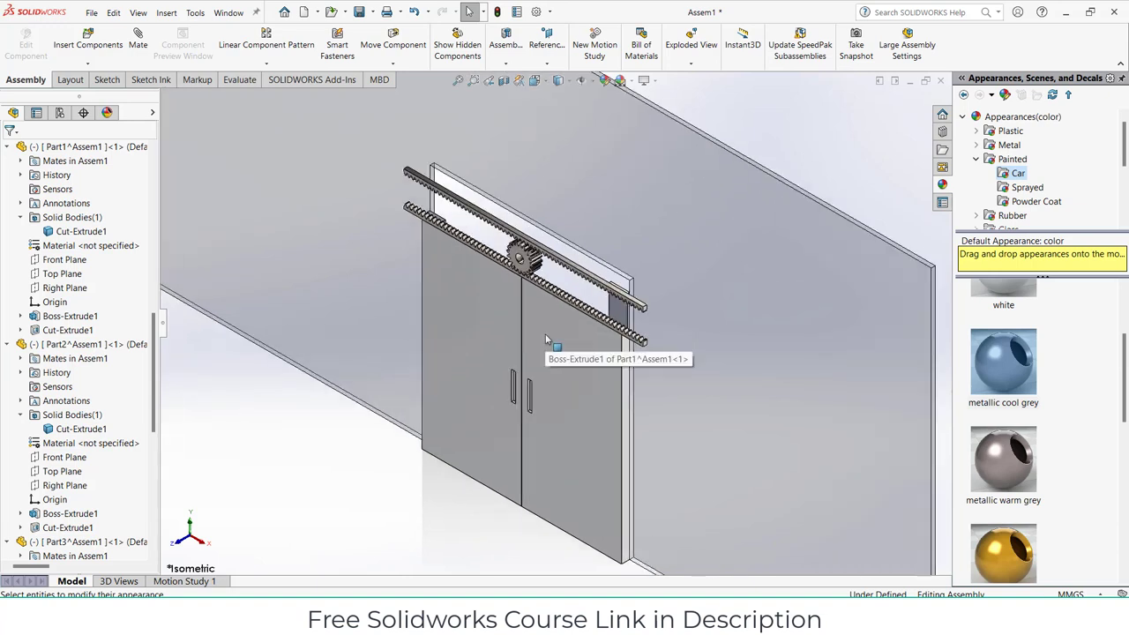
scroll(1078, 377, up, 1)
scroll(1078, 377, down, 6)
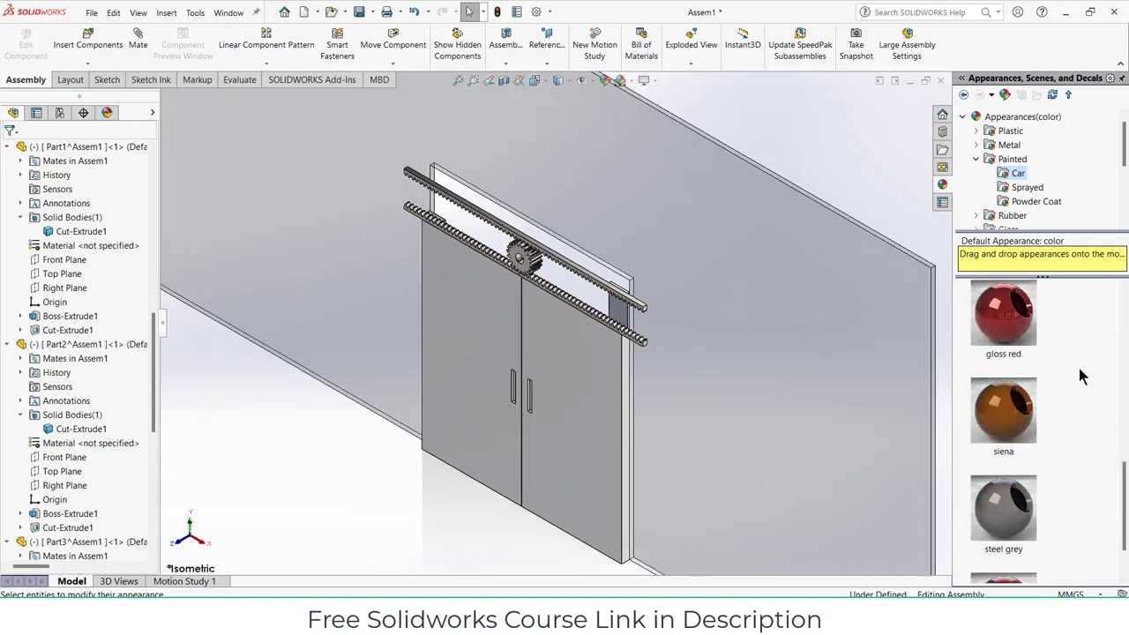
scroll(1078, 369, up, 2)
scroll(1078, 369, down, 1)
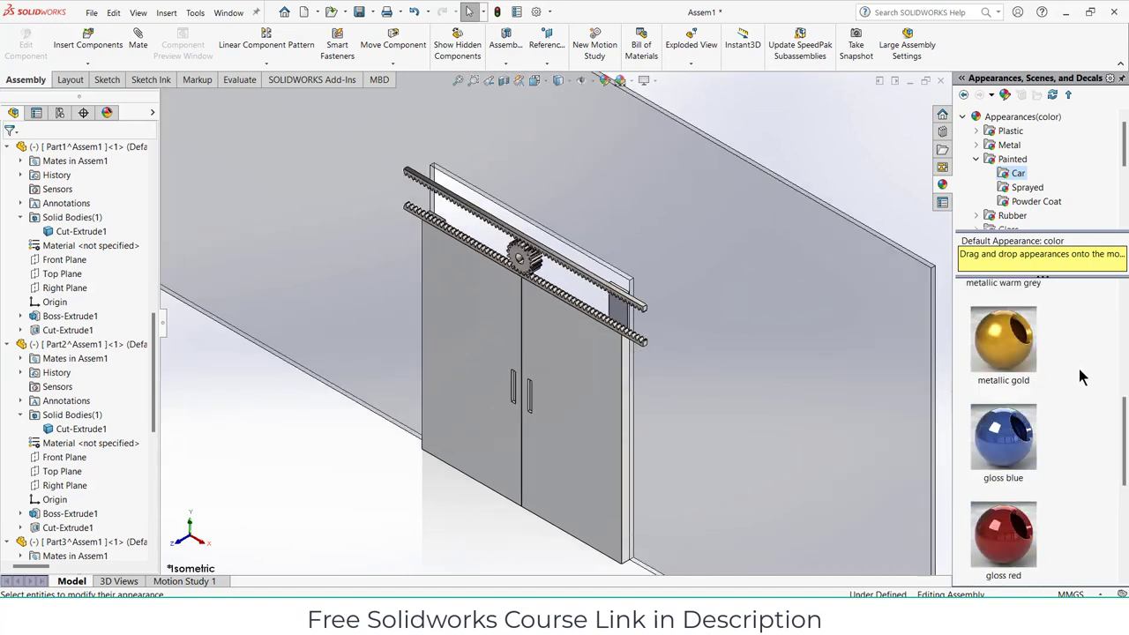
drag(999, 436, 574, 273)
click(574, 267)
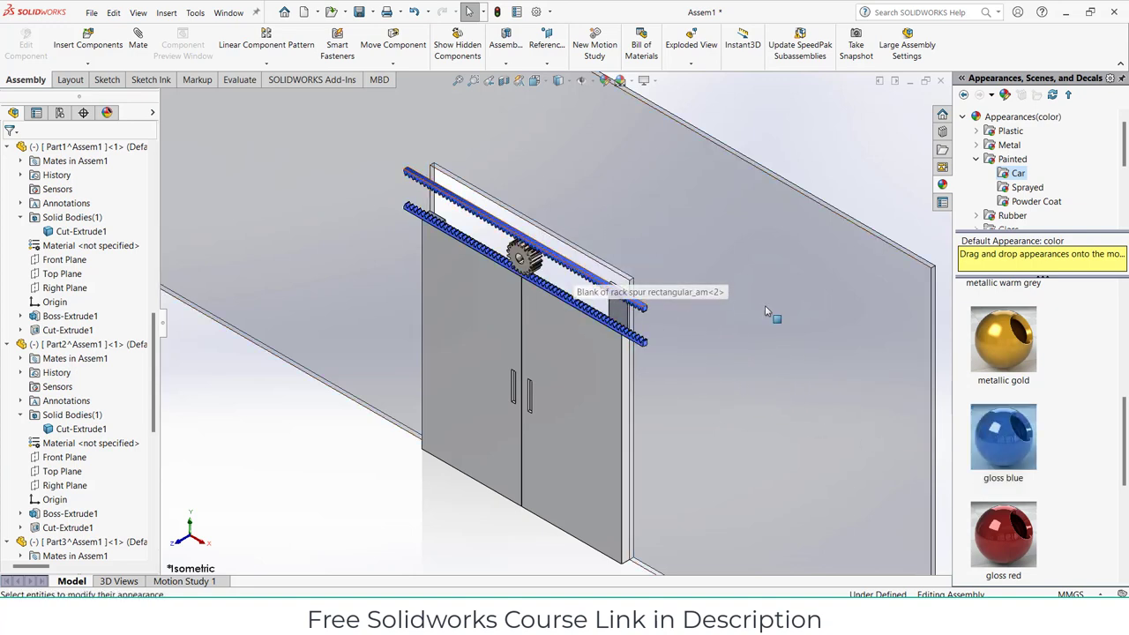
Open Motion Study 1, orbit around the wall and doors, and set the assembly to the isometric view
click(189, 578)
scroll(589, 424, up, 4)
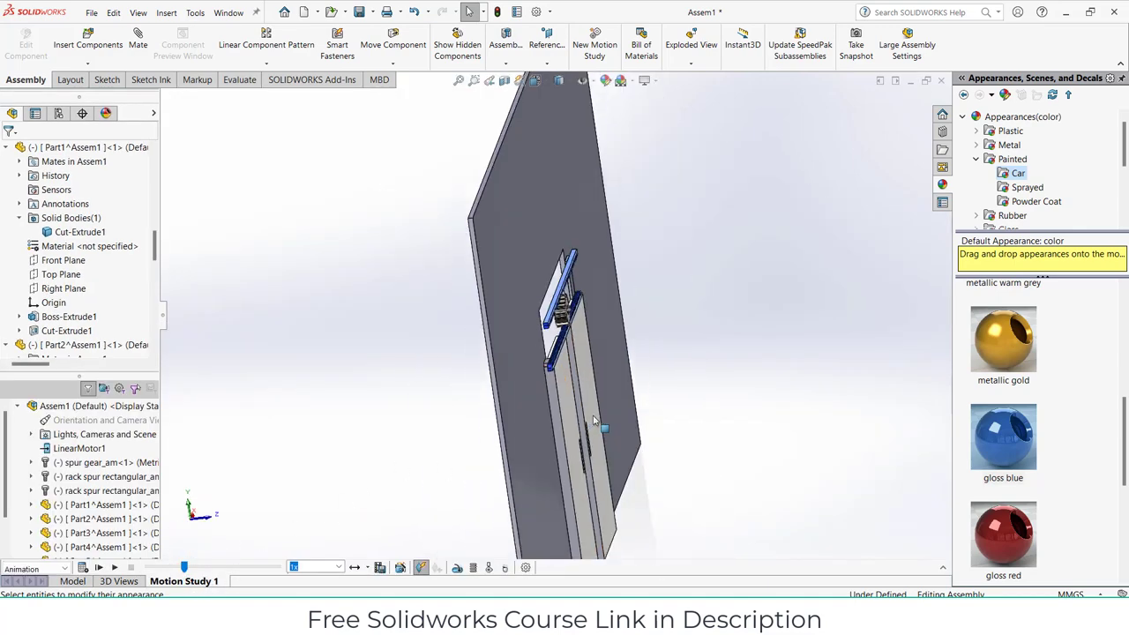
middle_drag(730, 430, 425, 447)
scroll(441, 439, up, 2)
scroll(509, 400, up, 2)
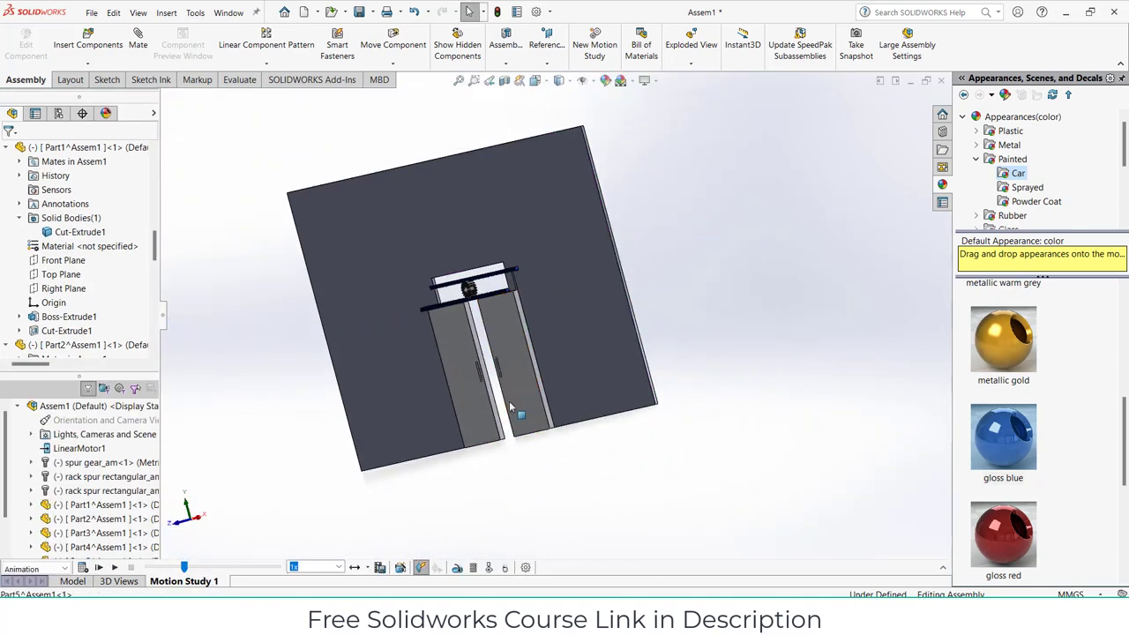
middle_drag(509, 400, 498, 447)
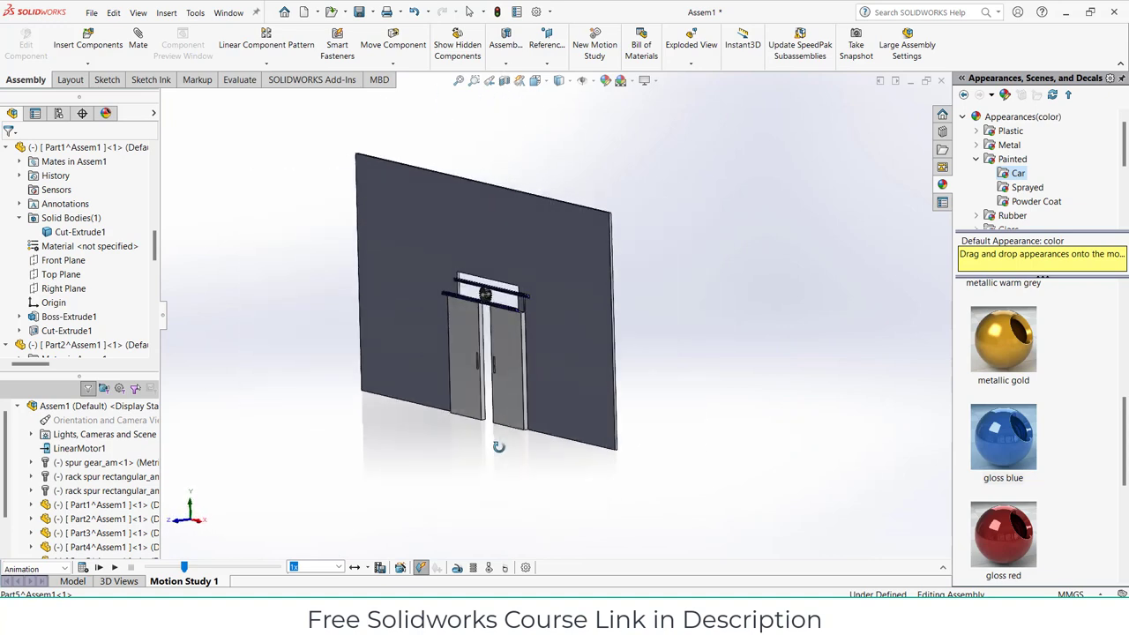
click(545, 81)
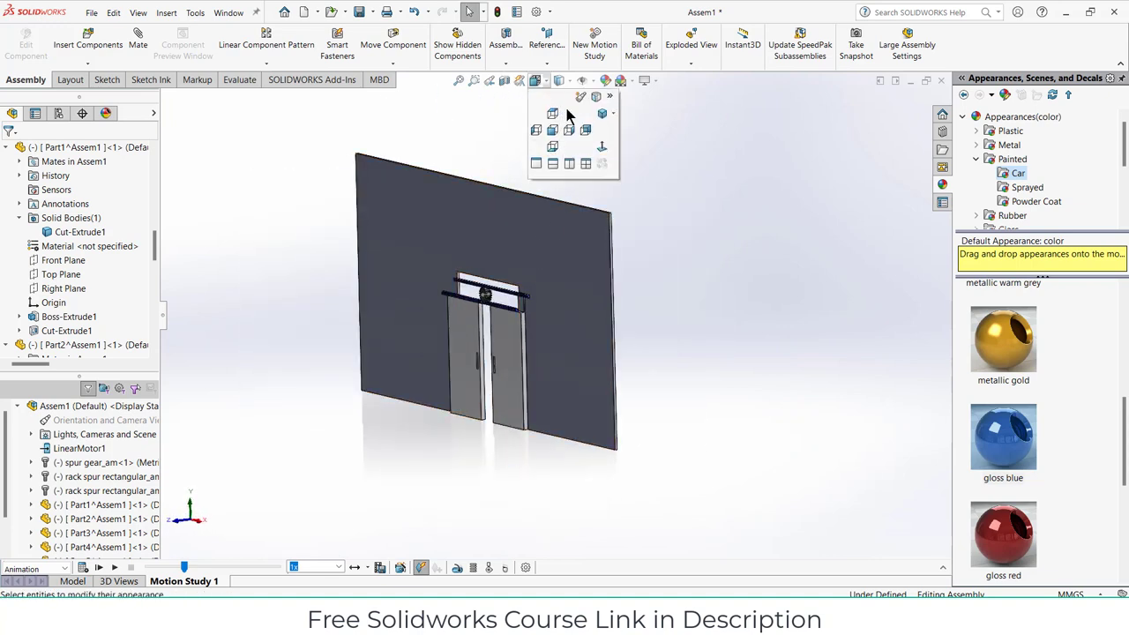
click(602, 120)
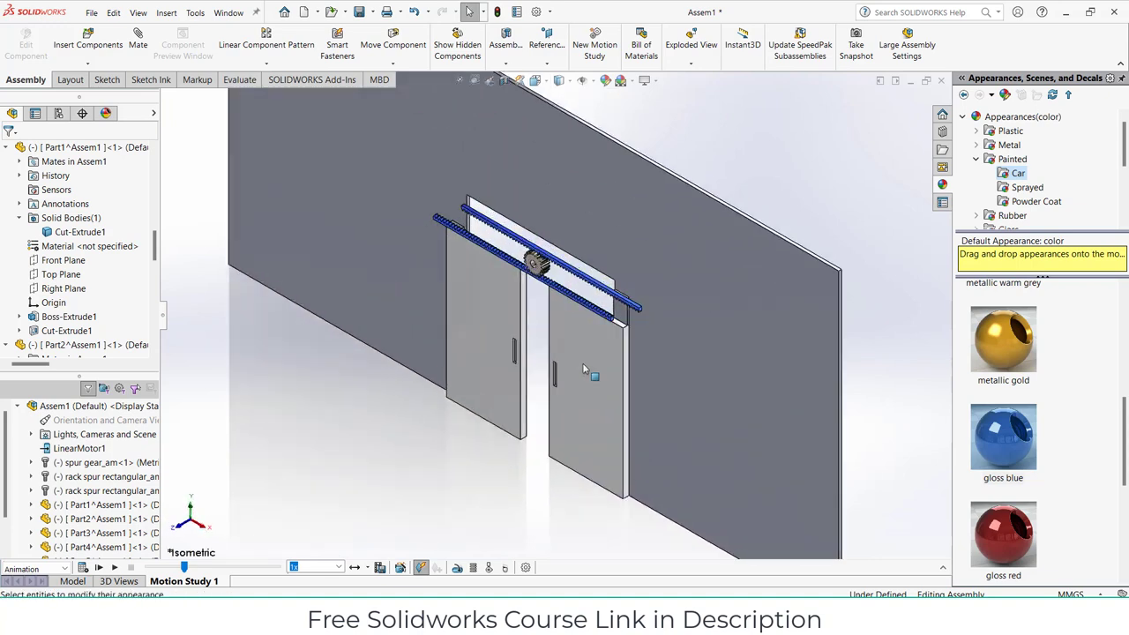
Frame the doors and racks closely and play the door animation
scroll(575, 293, down, 1)
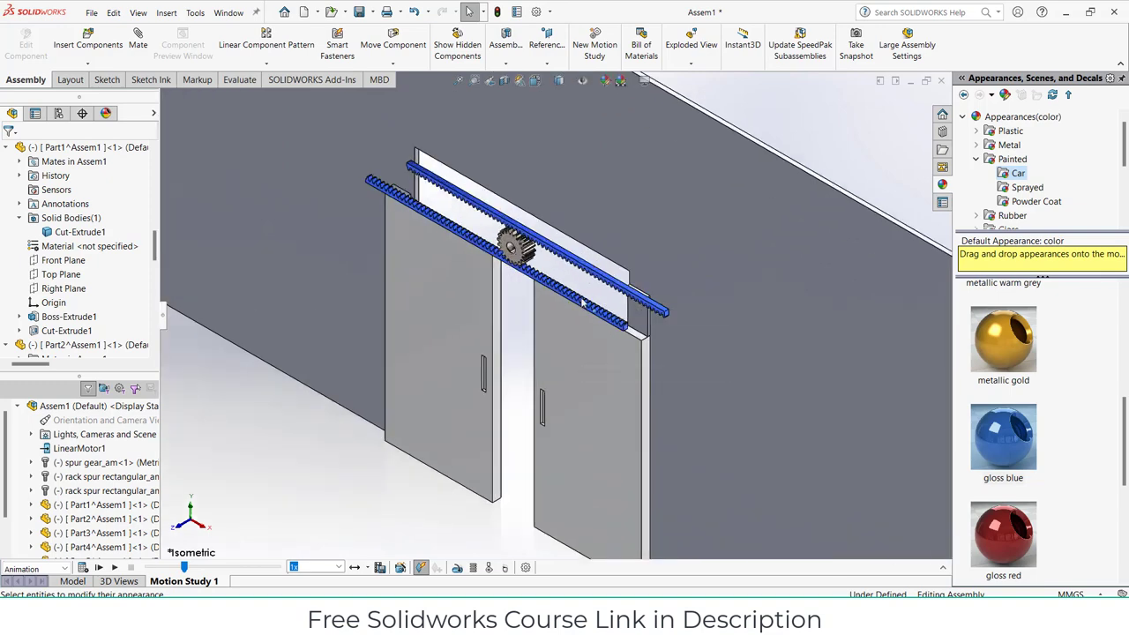
scroll(603, 369, up, 3)
scroll(605, 382, down, 2)
scroll(605, 386, up, 1)
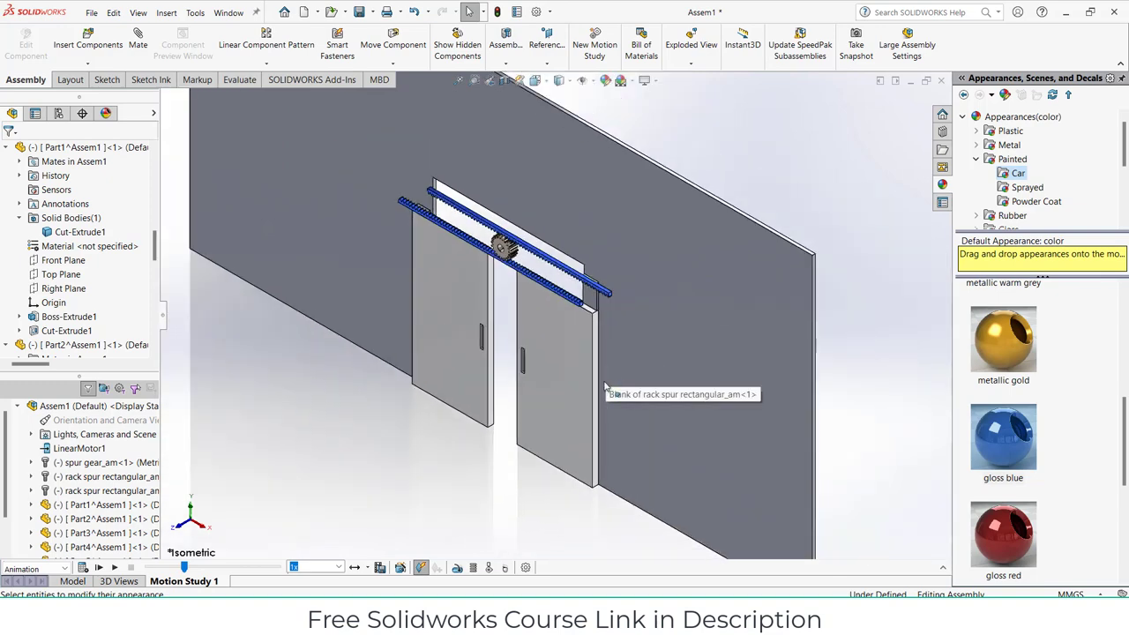
scroll(605, 386, down, 1)
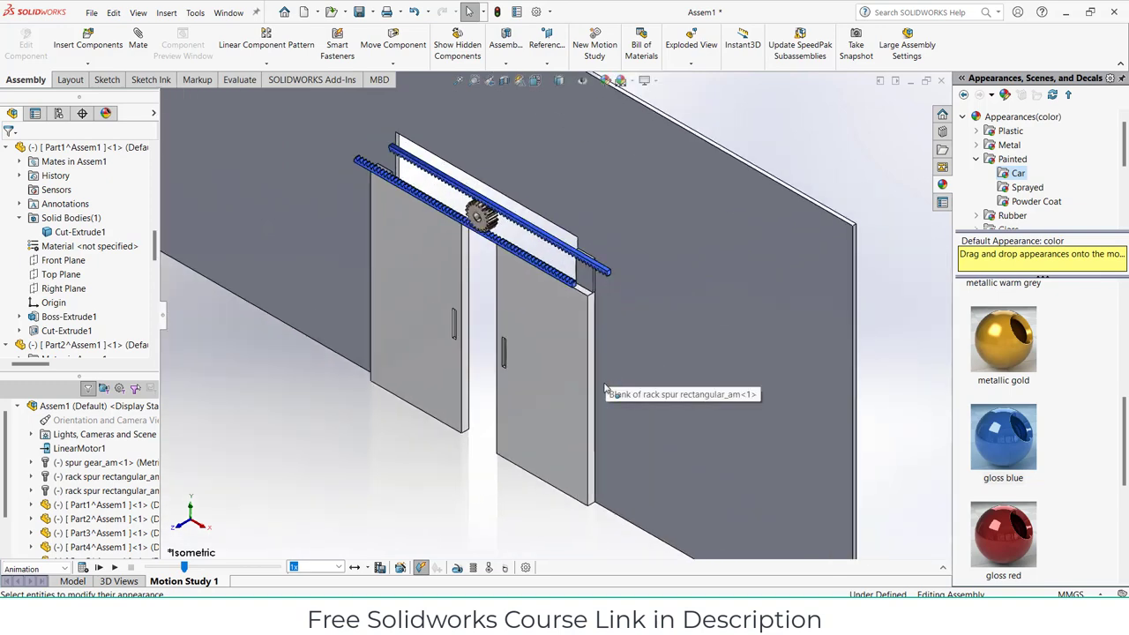
click(114, 568)
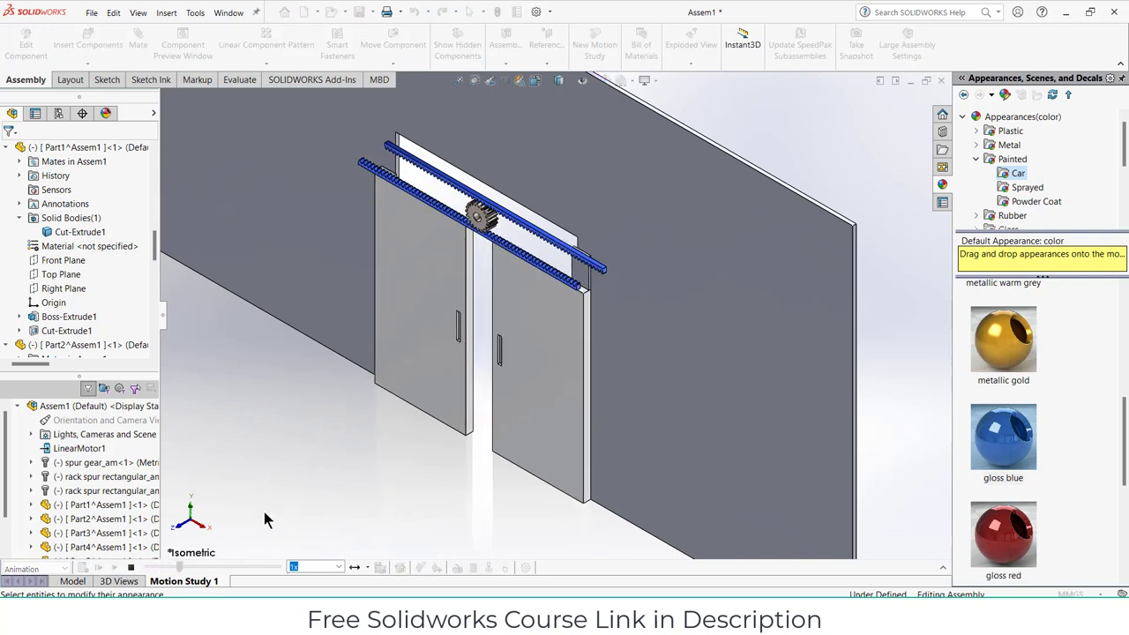